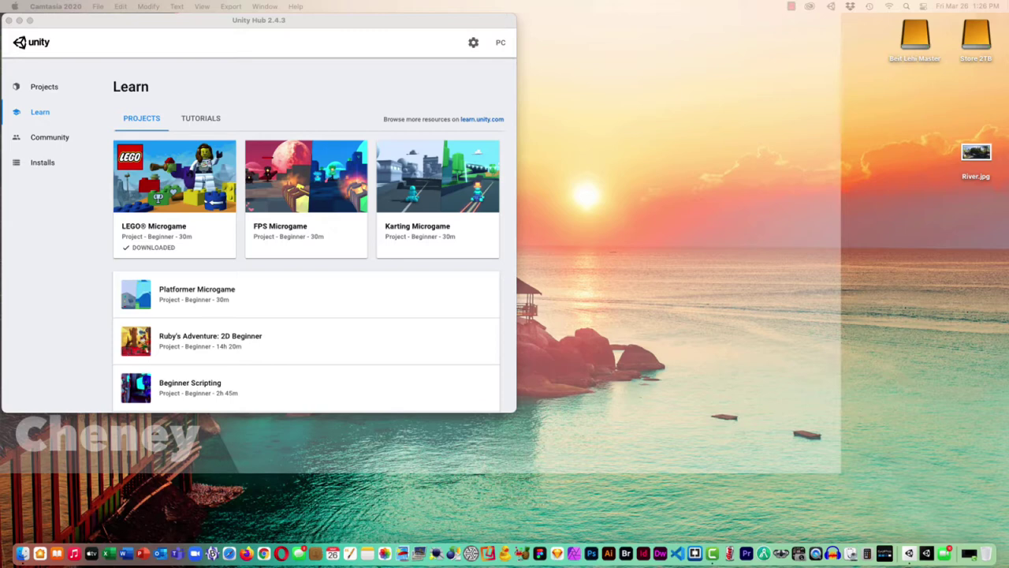
Step: Check that Android Build Support is already installed for Unity 2021.1.0f1, closing the module list without changes
click(322, 22)
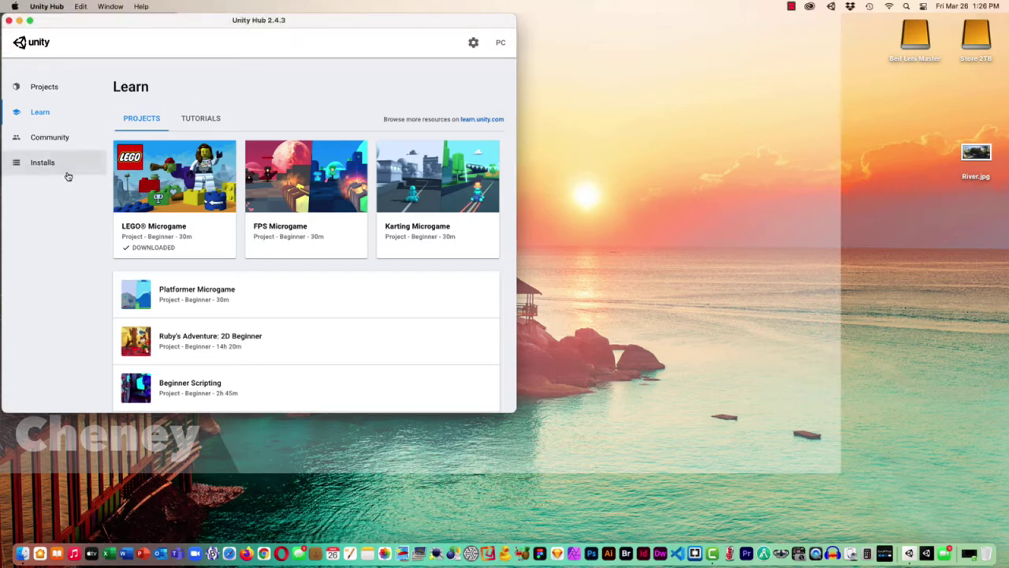
click(44, 163)
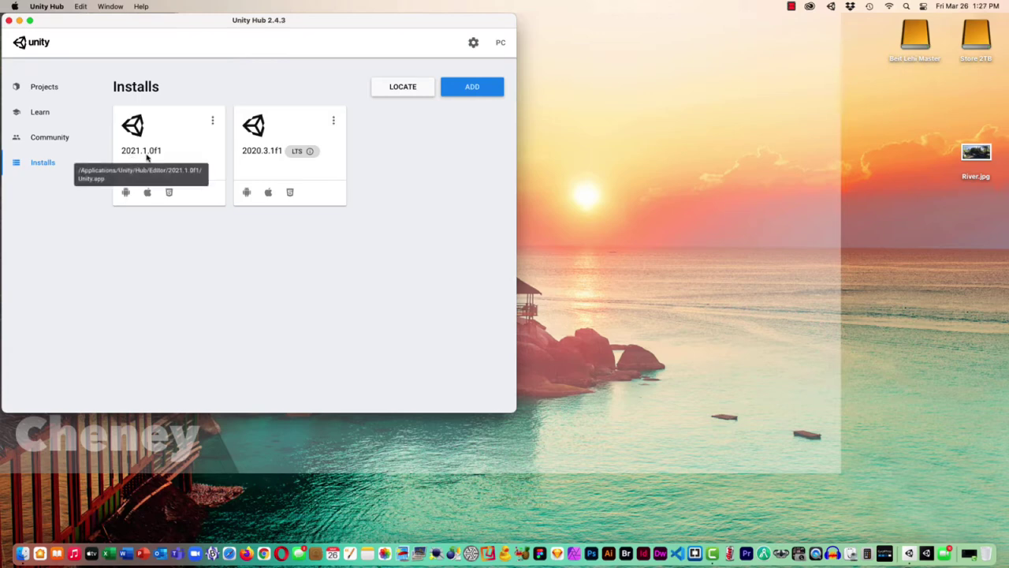
click(213, 122)
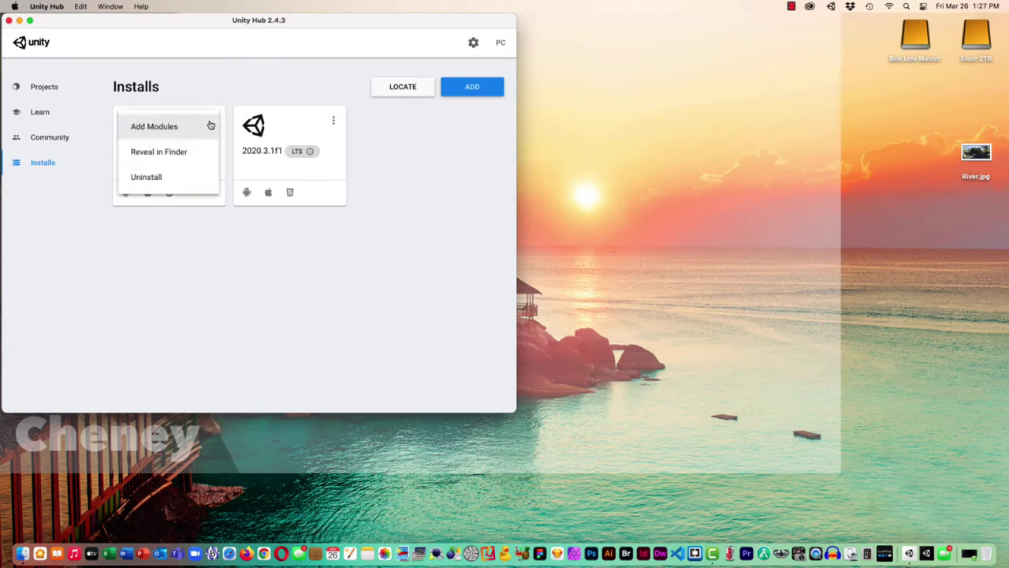
click(178, 126)
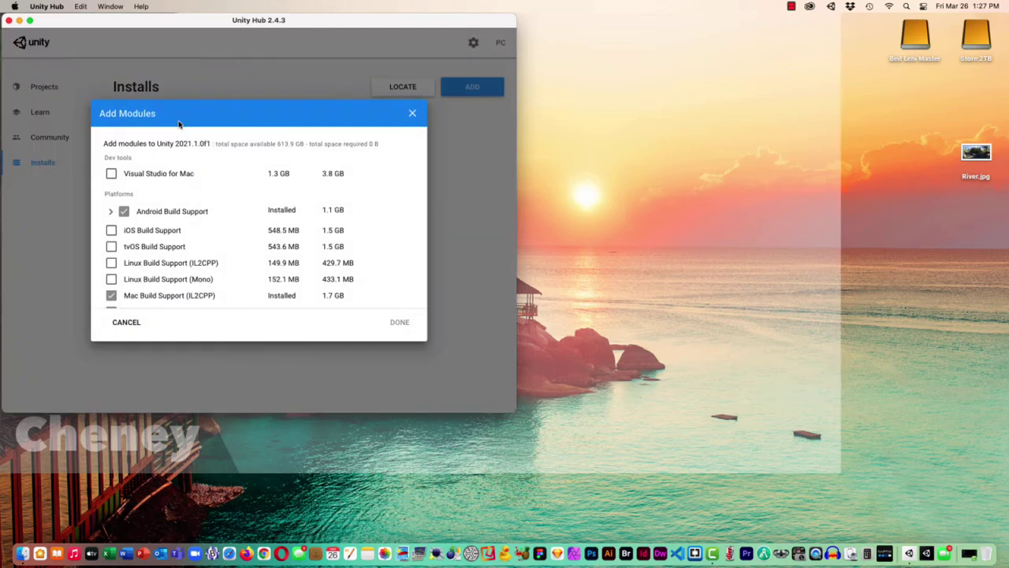
click(111, 212)
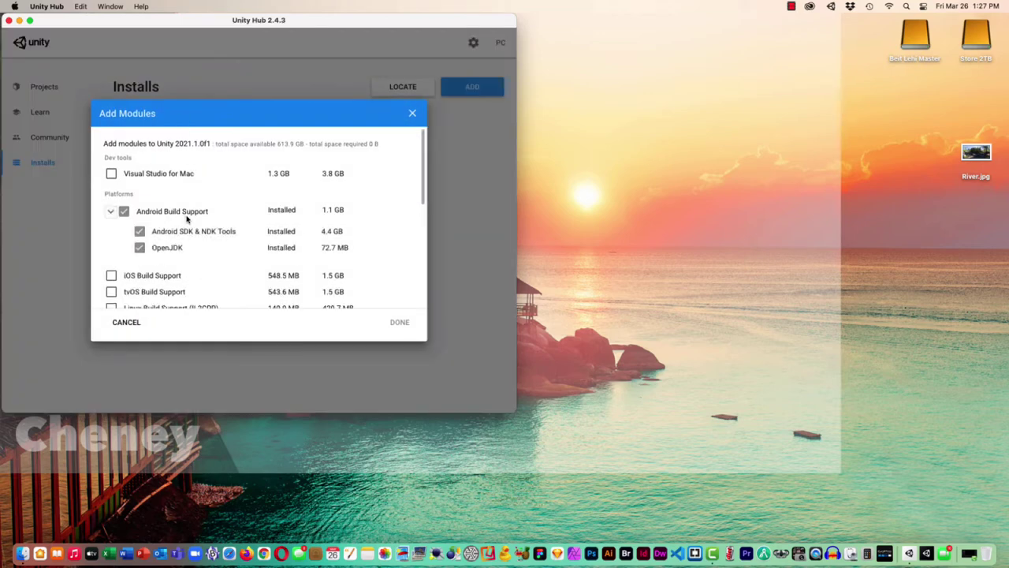
scroll(192, 252, down, 3)
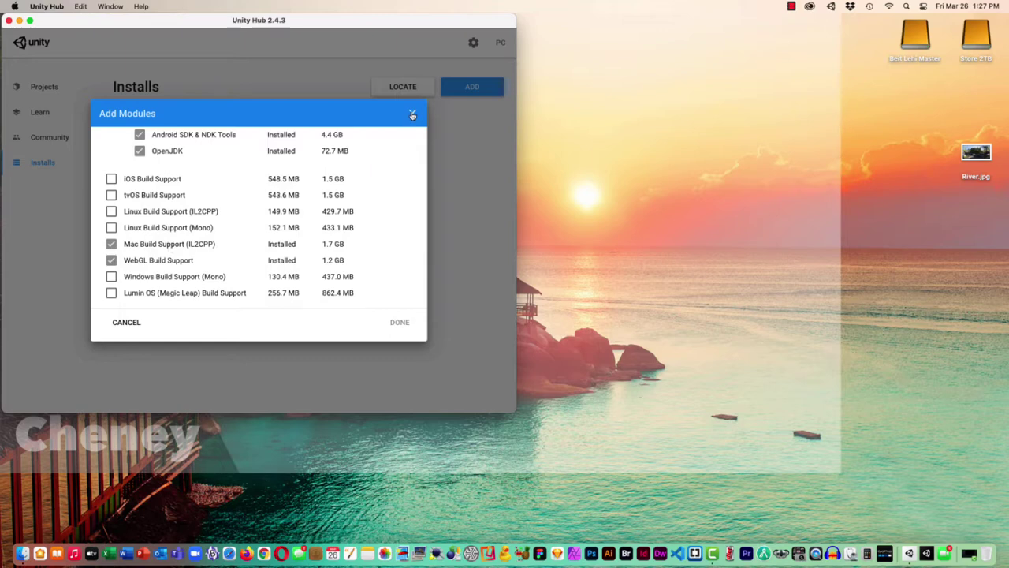
click(413, 115)
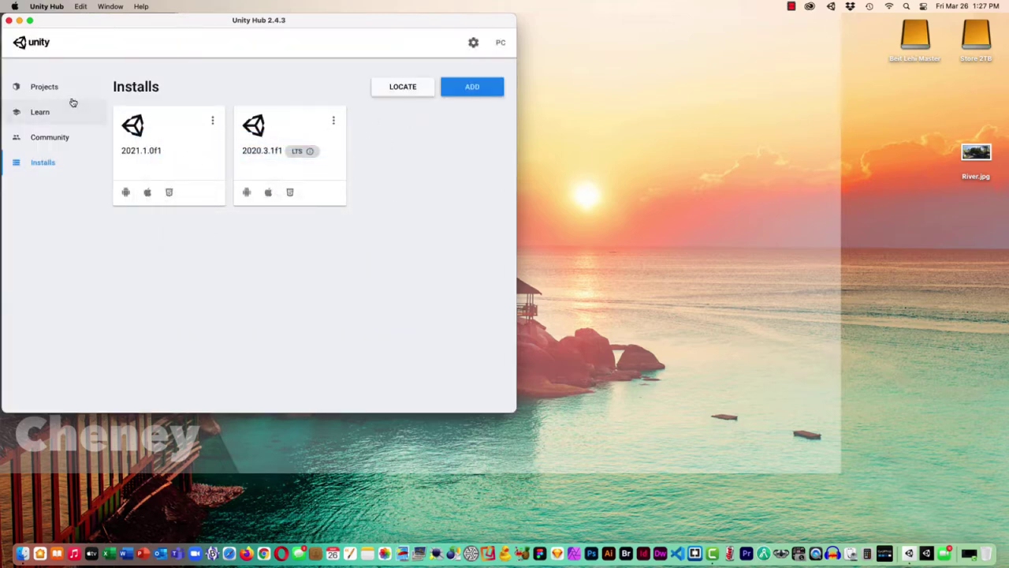
Step: Create a Unity 2021.1.0f1 project 'Bowling Game VR' from the Universal Render Pipeline template
click(46, 88)
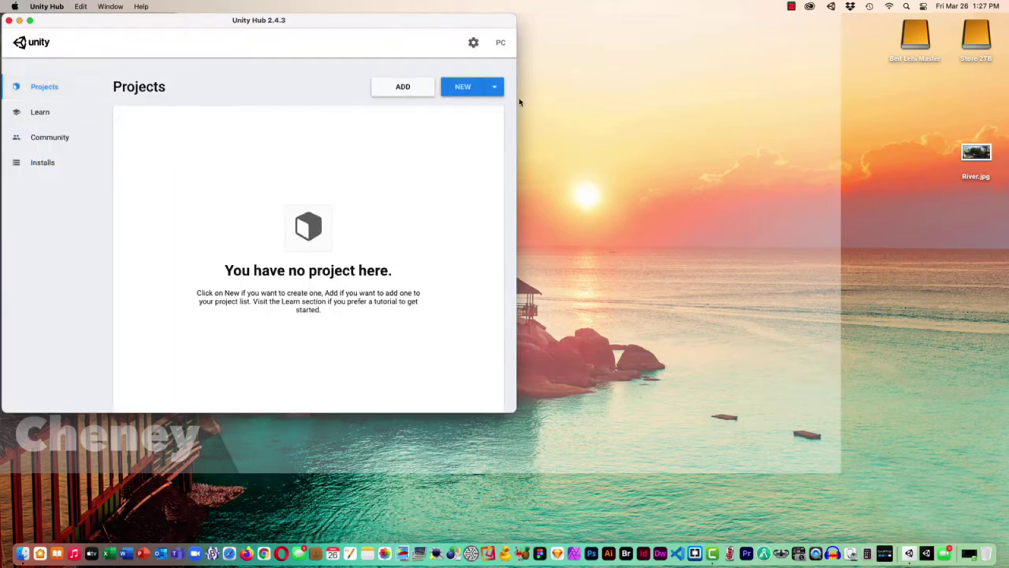
click(495, 87)
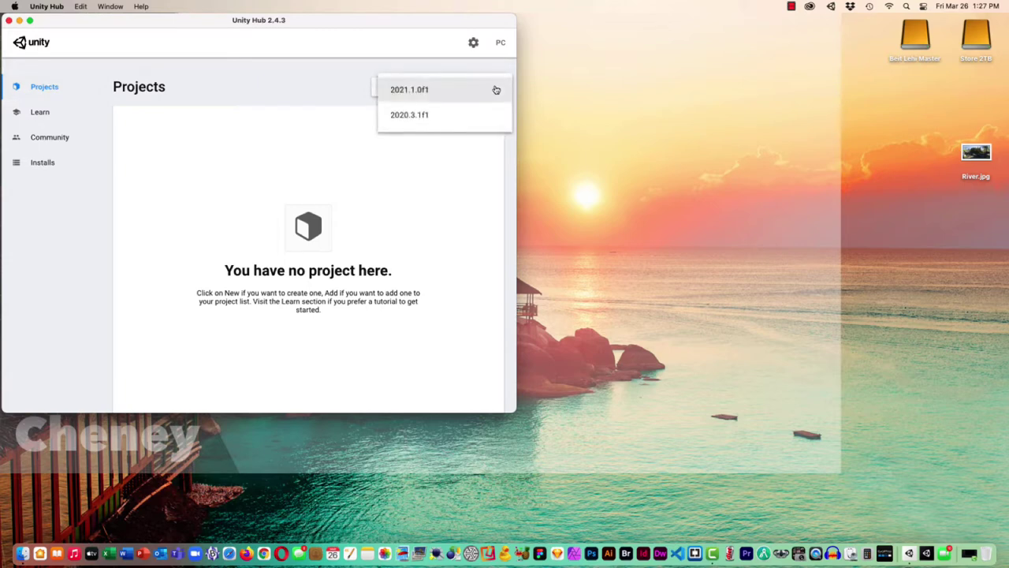
click(408, 91)
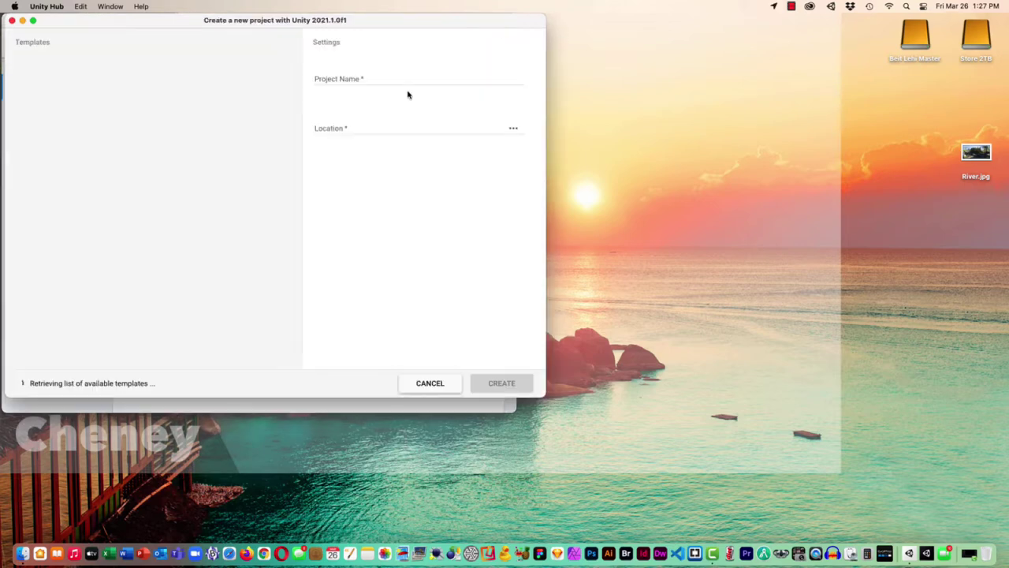
click(376, 77)
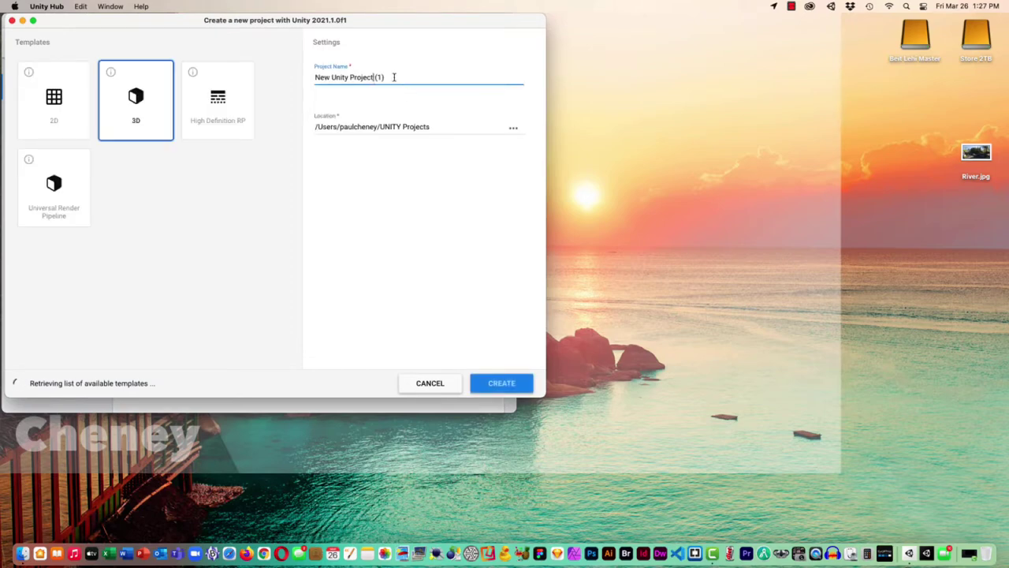
drag(394, 76, 308, 75)
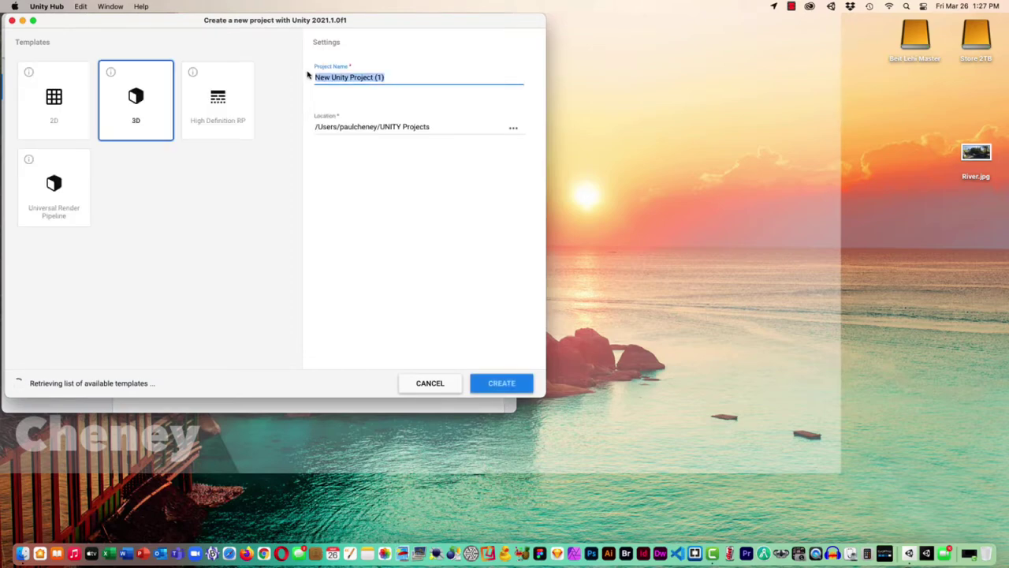
text(Bowling )
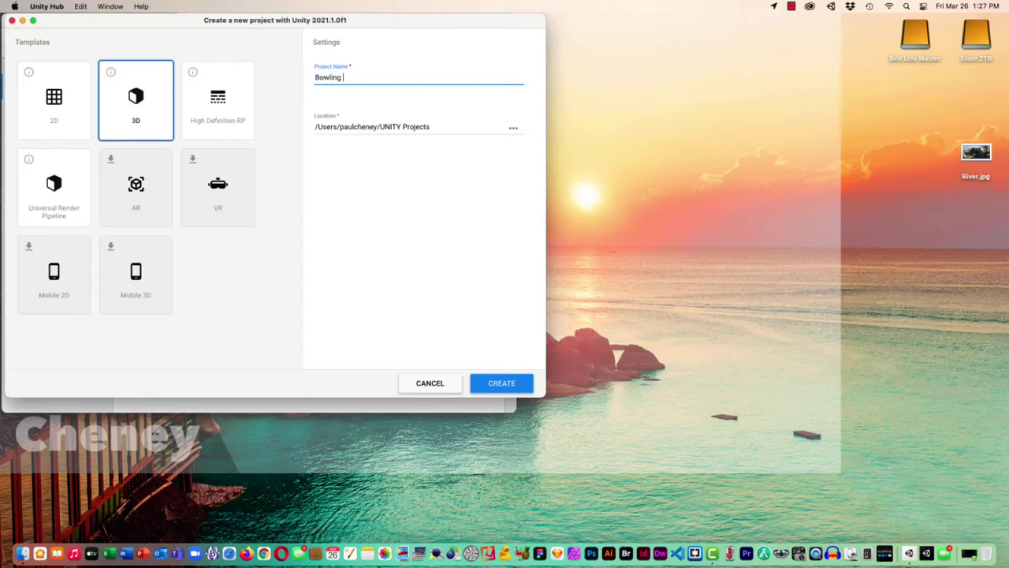
text(Game VR)
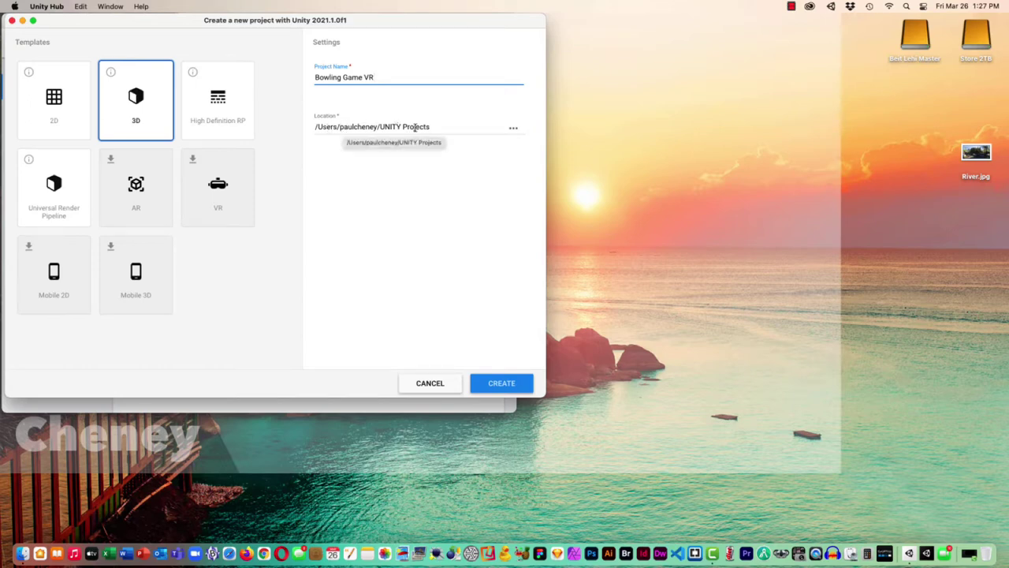
click(72, 214)
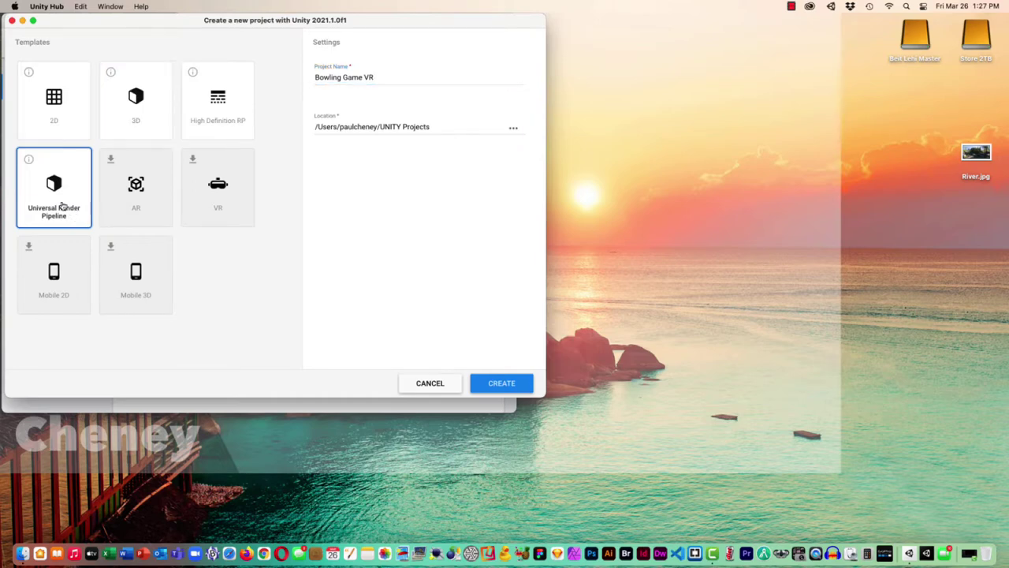
click(518, 387)
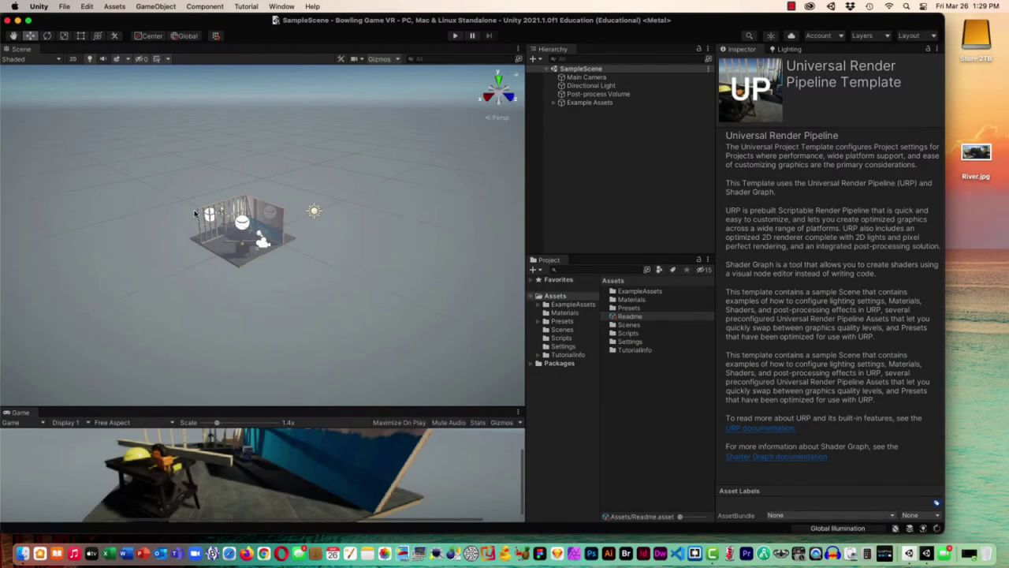
Step: Open the Assets/Scenes folder and look over the SampleScene assets
scroll(250, 229, up, 10)
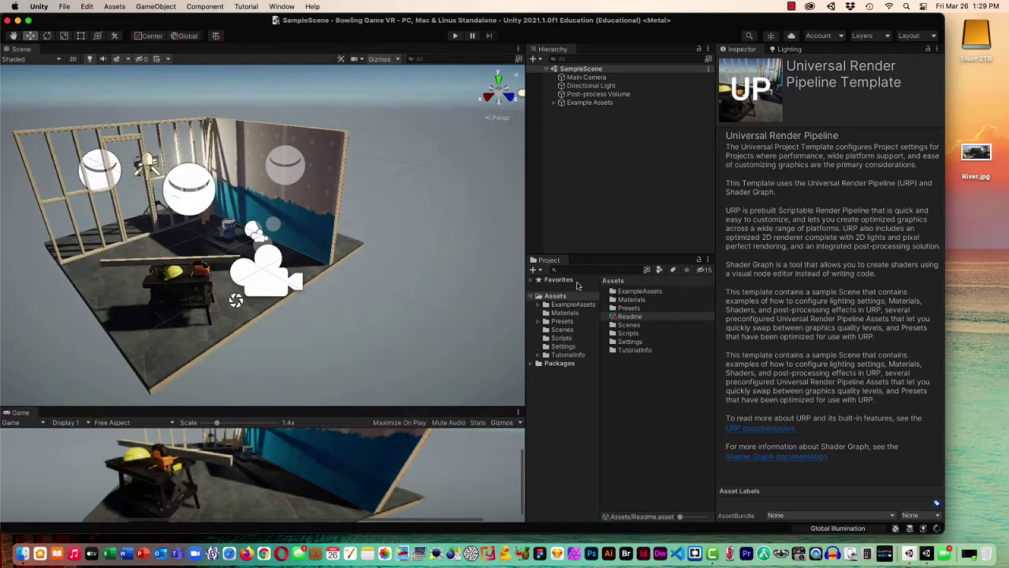
click(561, 329)
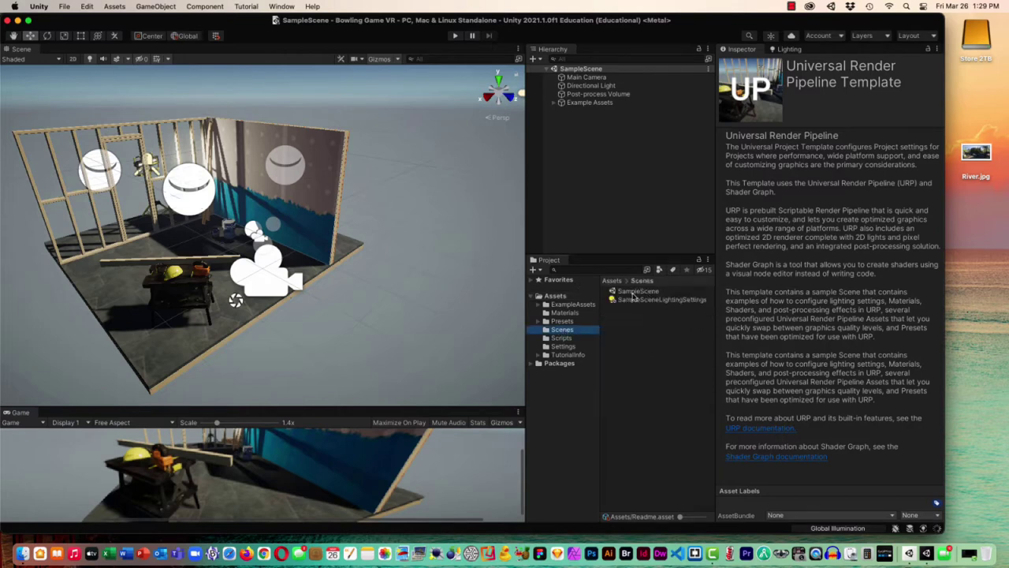
click(639, 292)
click(638, 300)
Step: Create a scene named 'VR Bowling' in the Scenes folder and open it
right_click(622, 347)
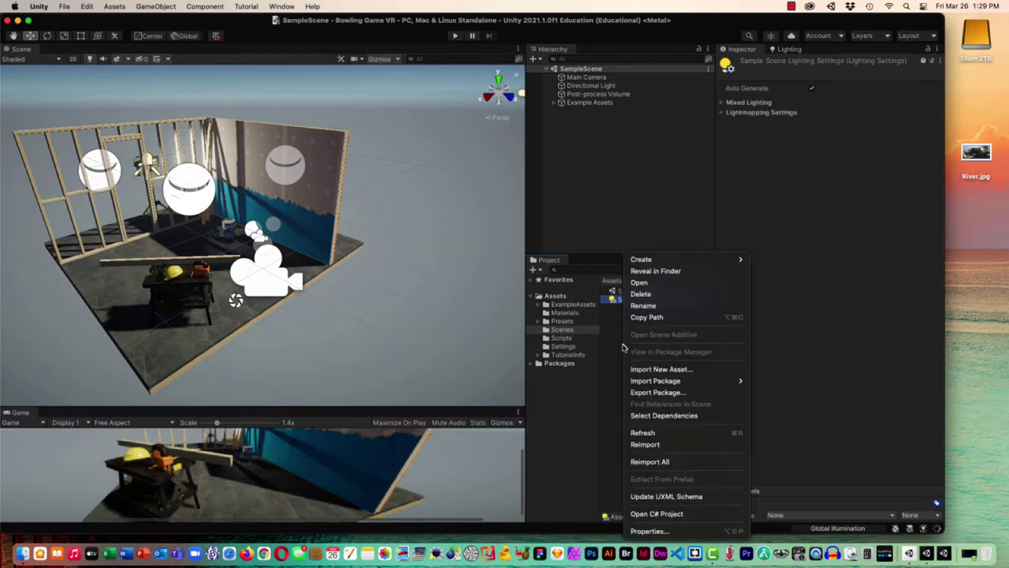
mouse_move(639, 262)
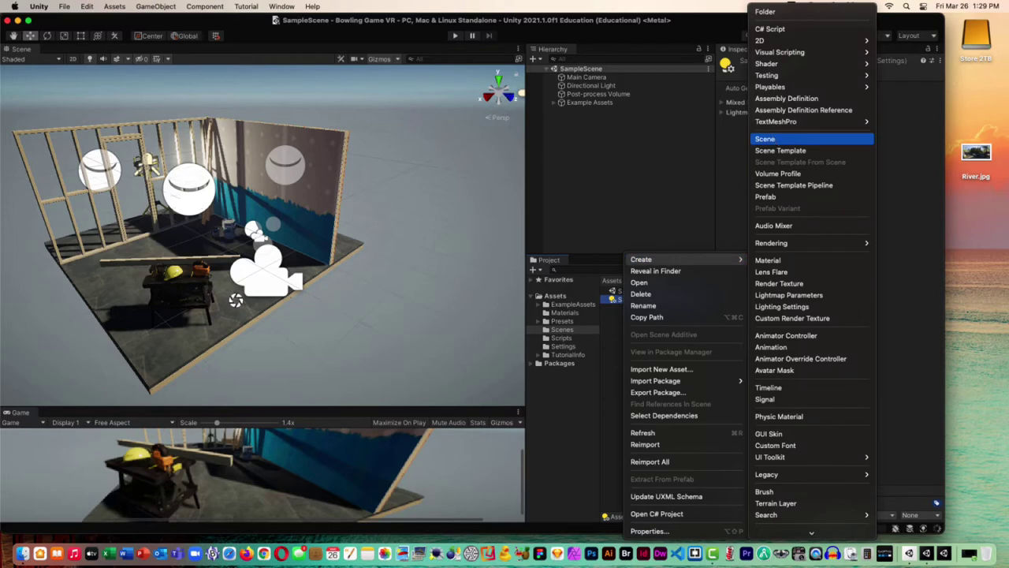
click(777, 139)
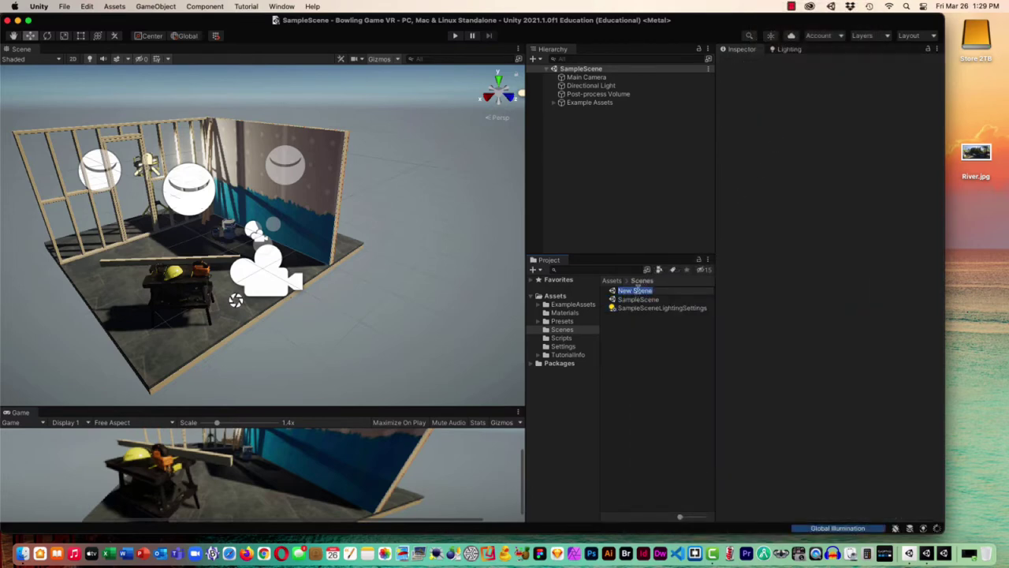
text(VR Bowling)
key(Return)
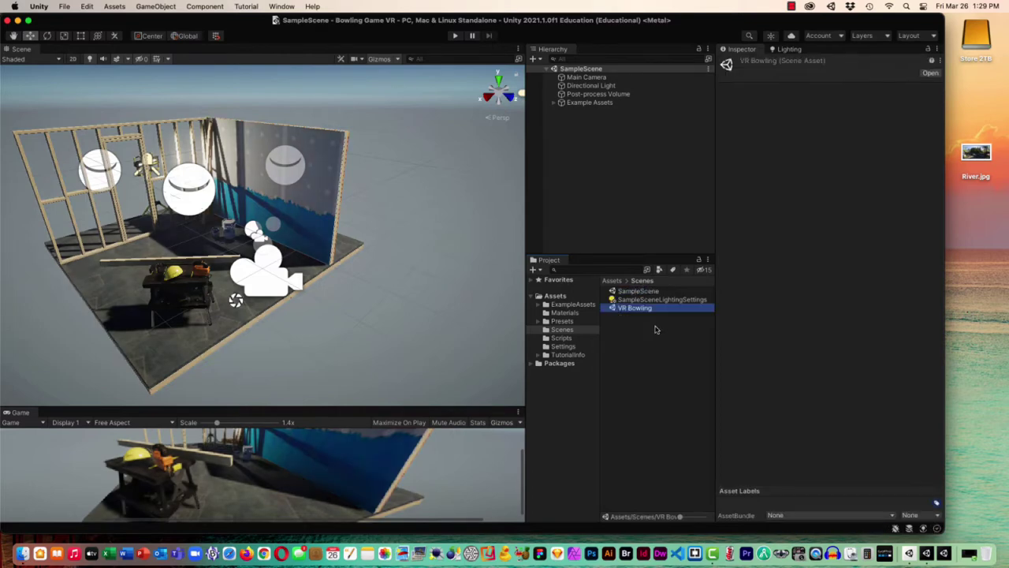
double_click(614, 308)
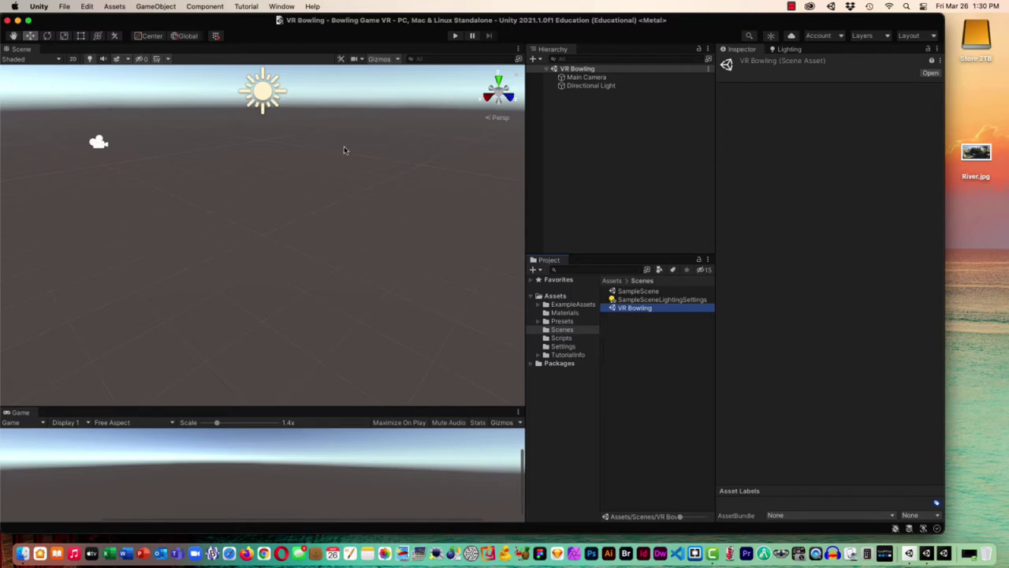
Step: Switch to the Tall layout and dock the Game view beneath the Scene view
click(933, 37)
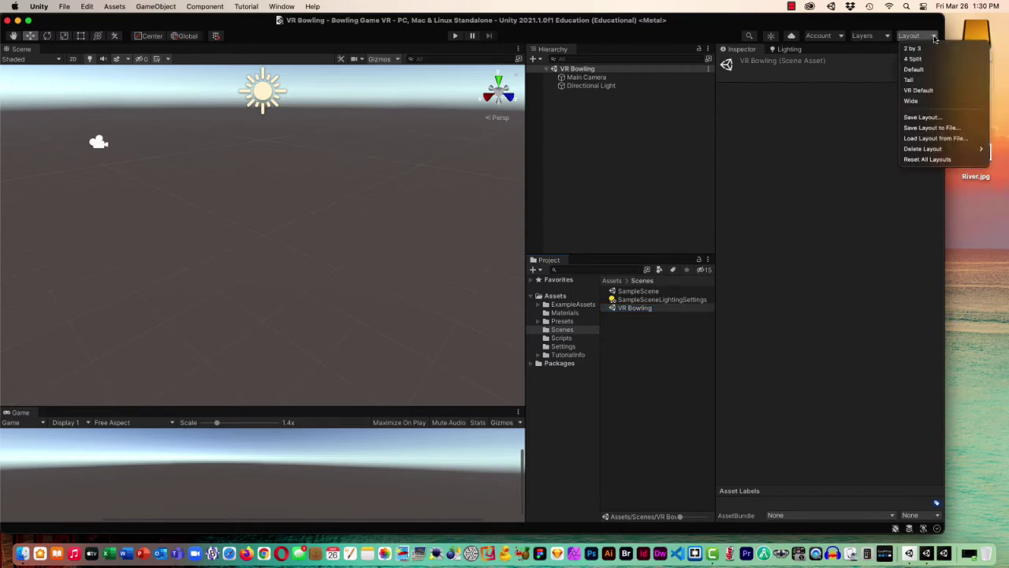
click(914, 80)
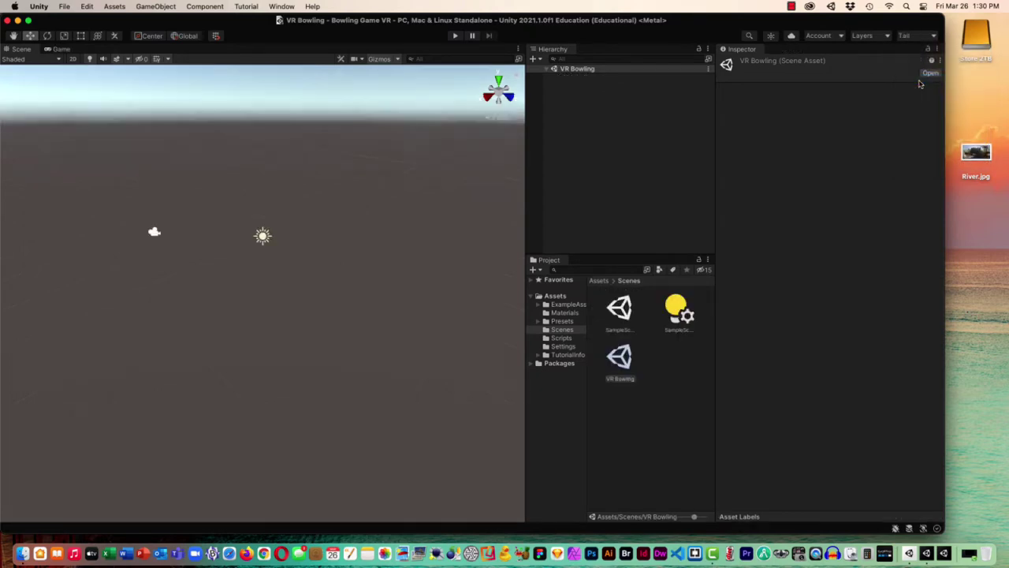
click(58, 50)
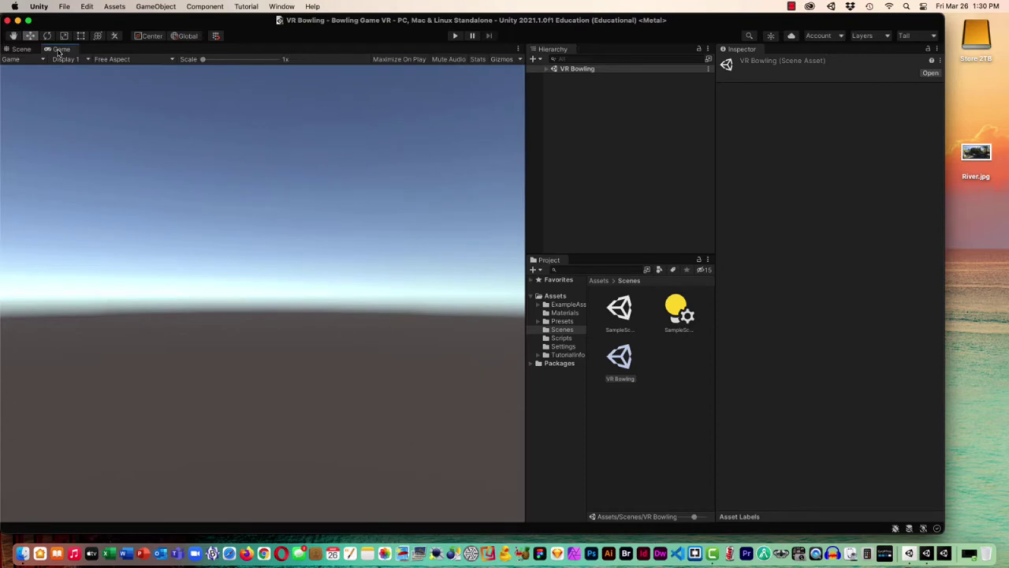
drag(59, 51, 285, 456)
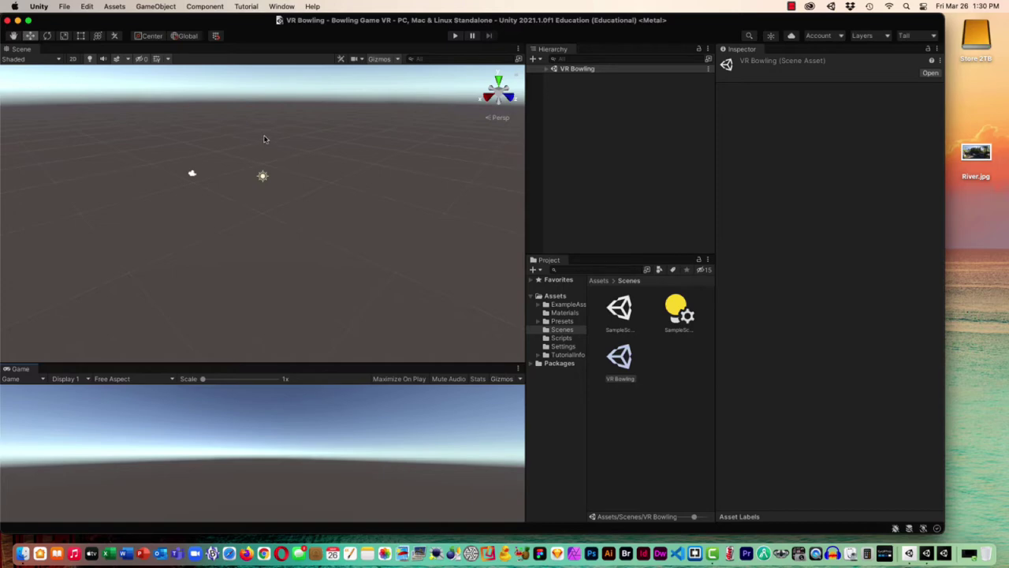
Step: Open the Package Manager window from the Window menu and reposition it
click(288, 8)
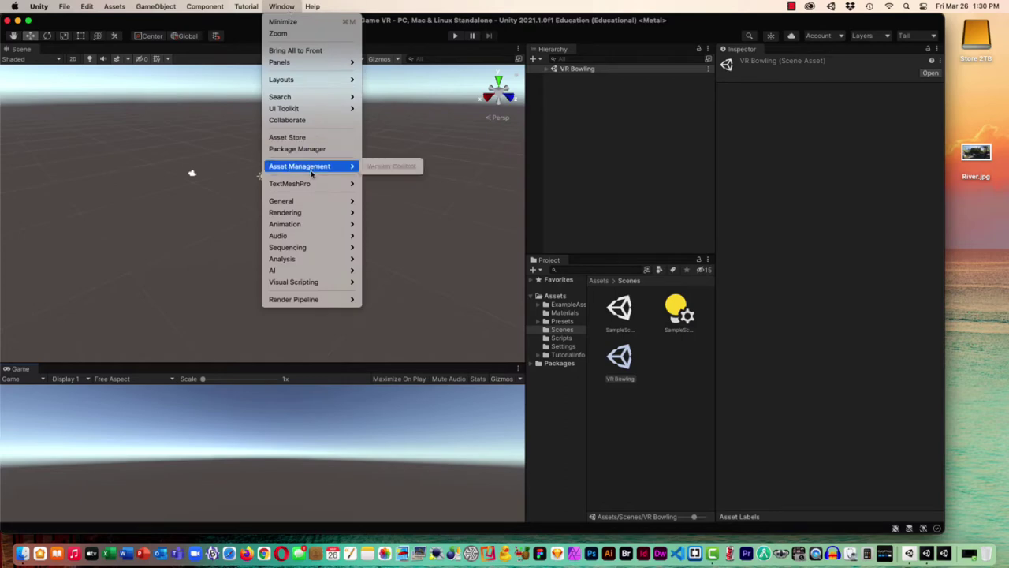
mouse_move(313, 205)
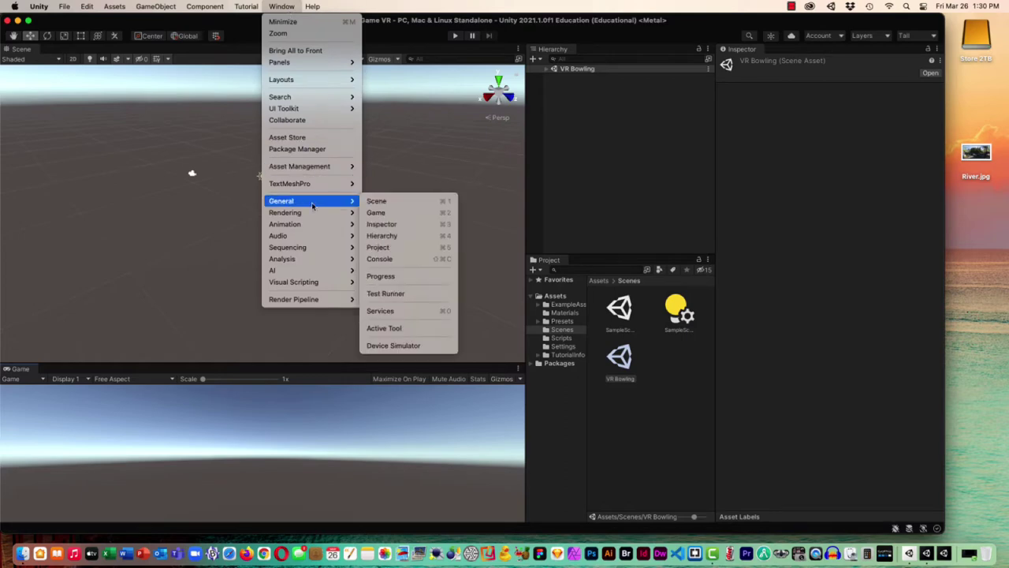
click(321, 151)
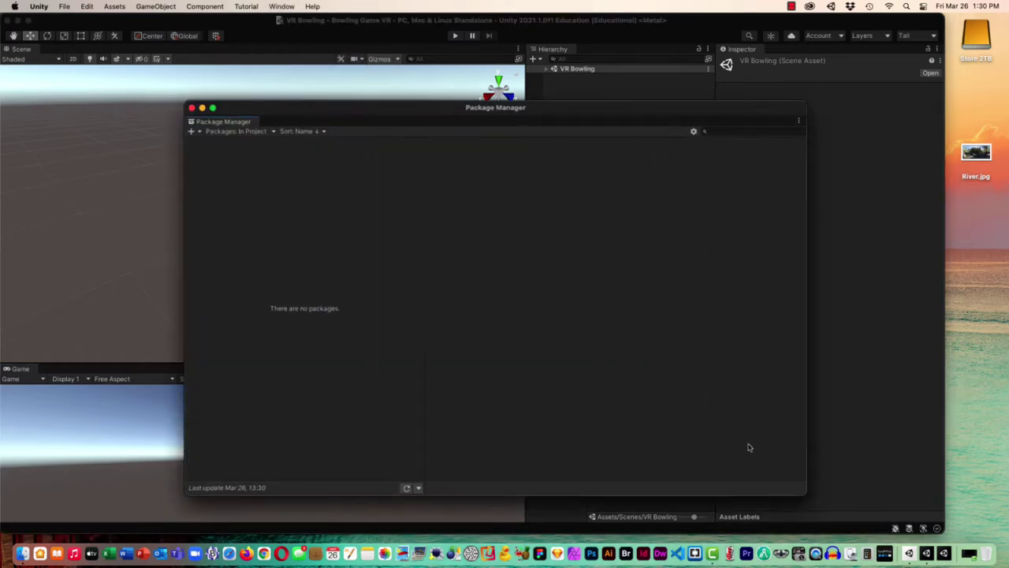
drag(434, 108, 394, 68)
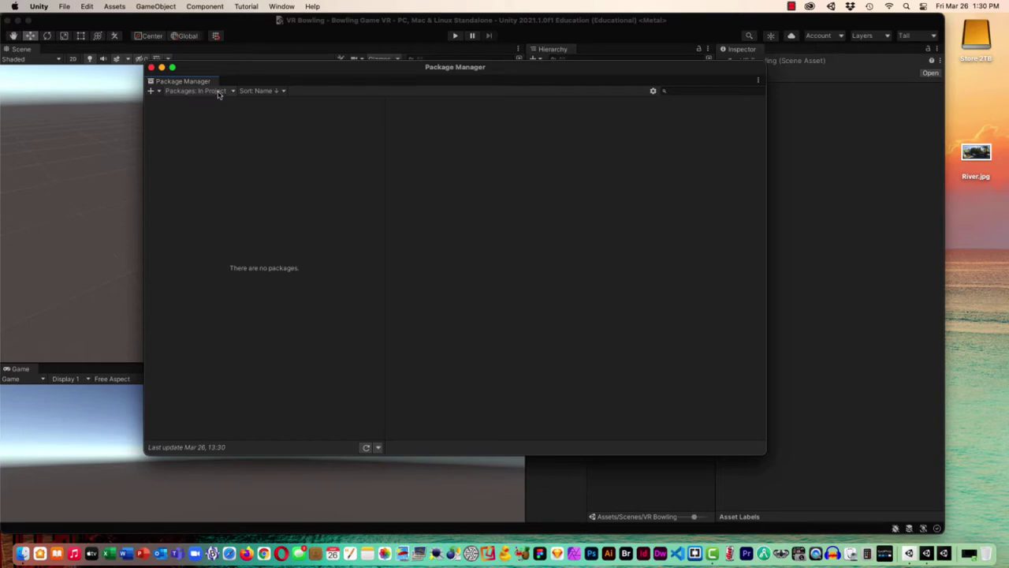
Step: List Unity Registry packages and open the Package Manager's Advanced Project Settings
click(230, 92)
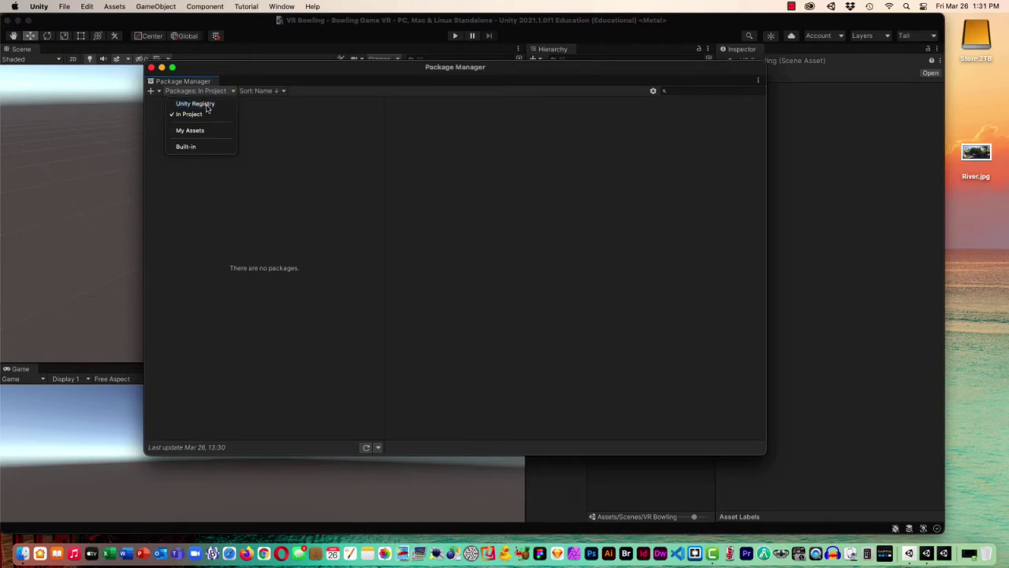
click(207, 106)
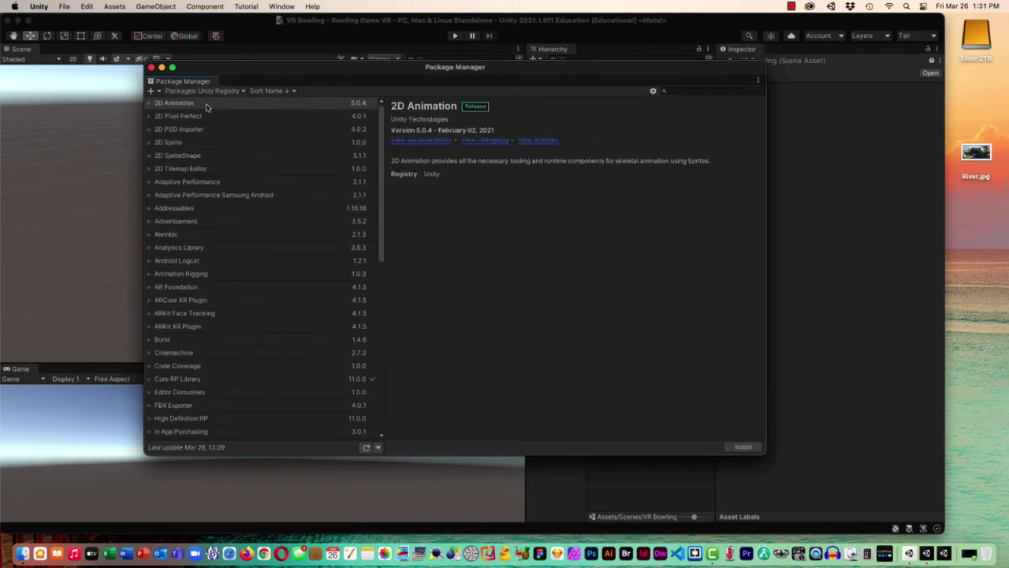
scroll(300, 165, down, 6)
scroll(299, 161, down, 3)
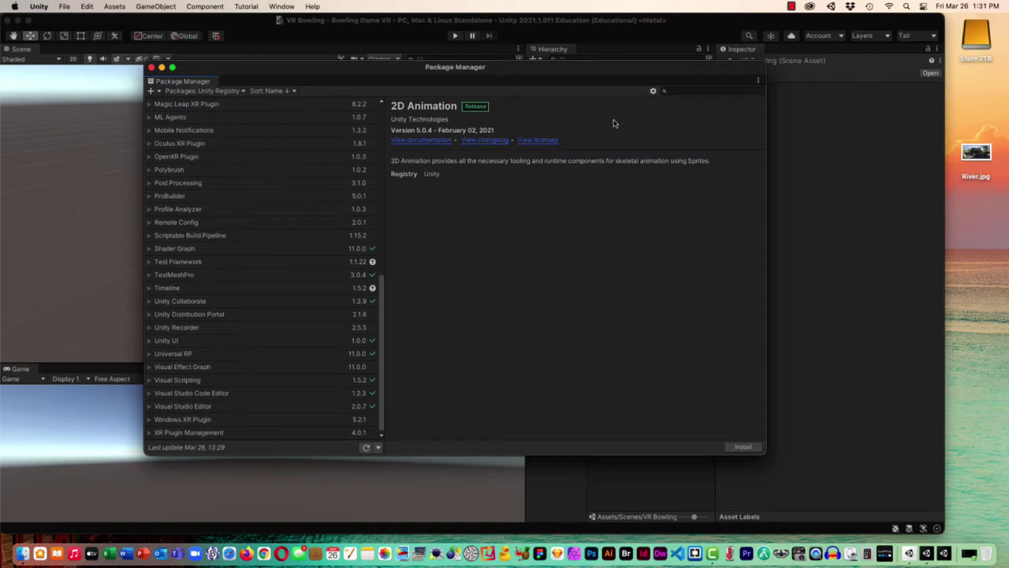
click(653, 92)
click(675, 105)
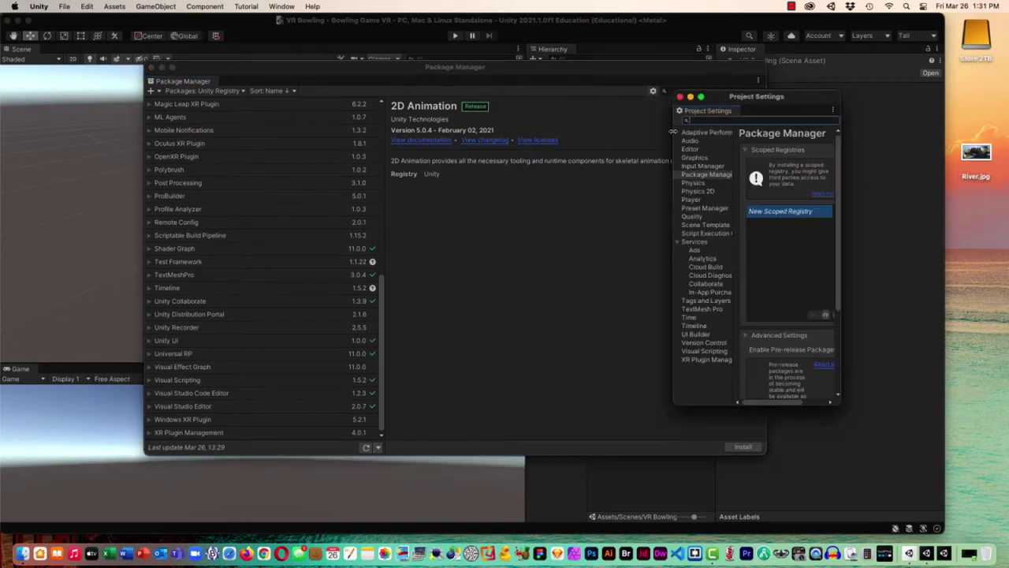
Step: Enable Pre-release Packages, accept the warning, and find XR Interaction Toolkit 1.0.0-pre.3
drag(674, 132, 319, 131)
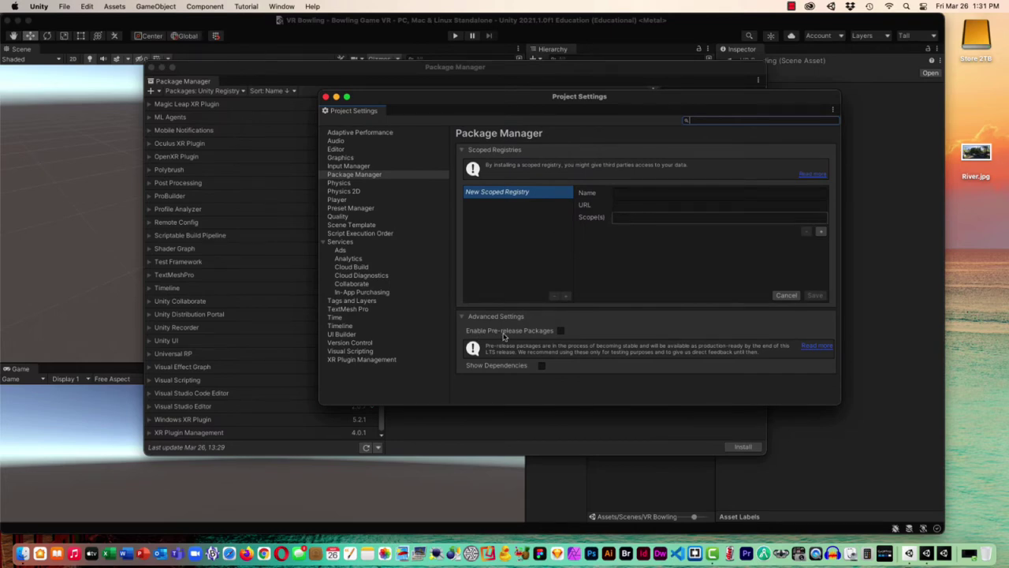
click(561, 332)
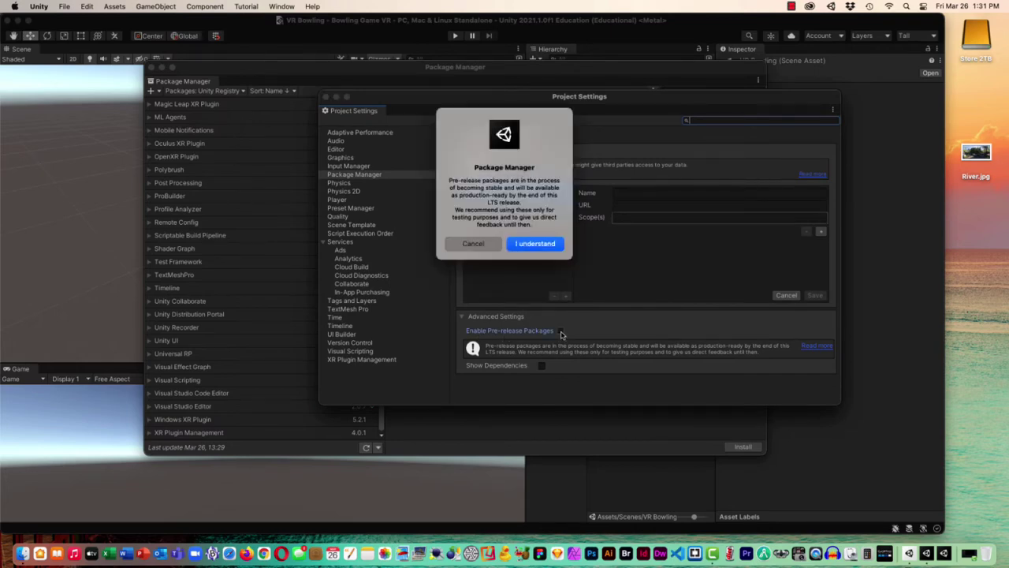
click(526, 244)
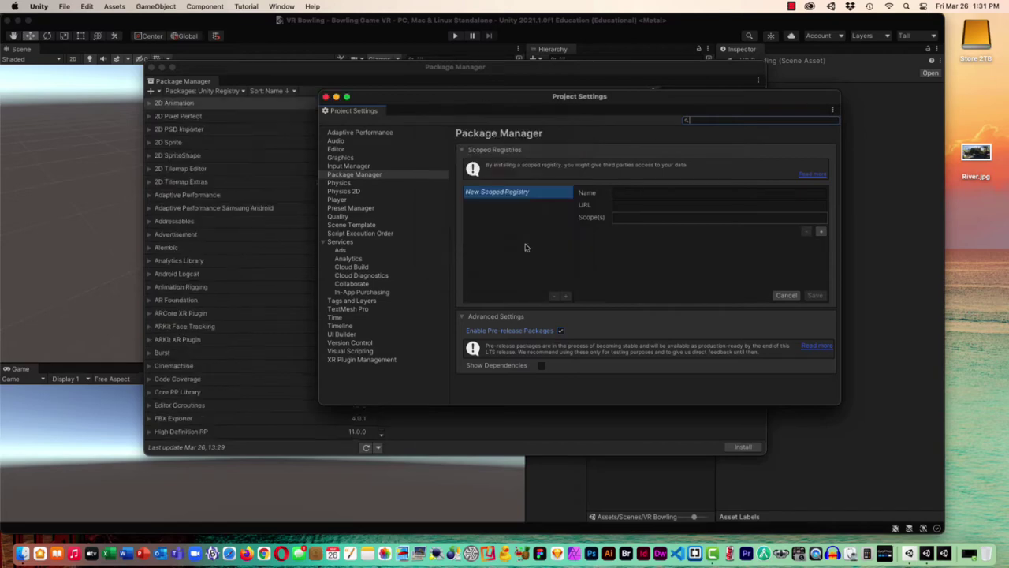
click(326, 97)
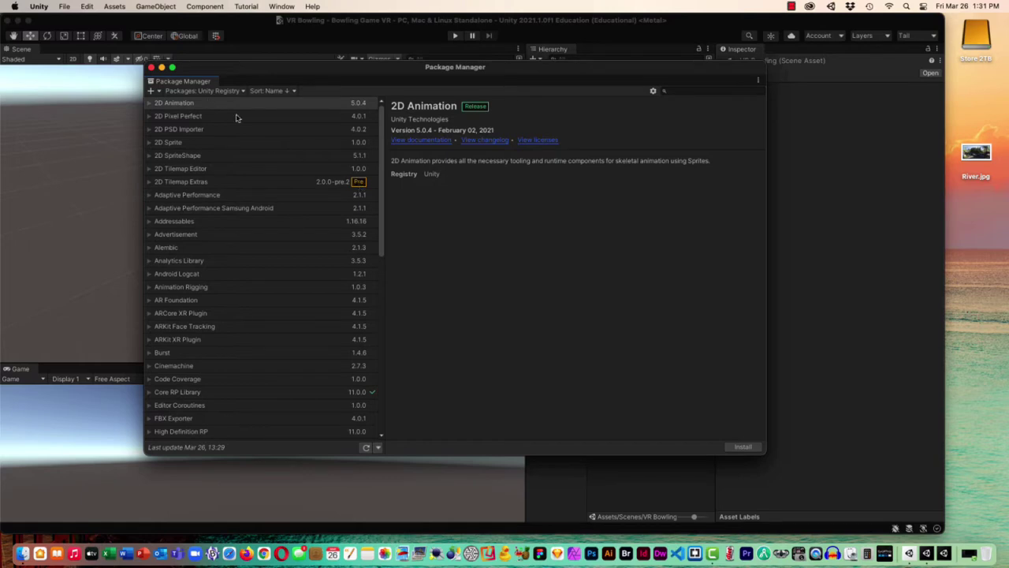
scroll(300, 355, down, 10)
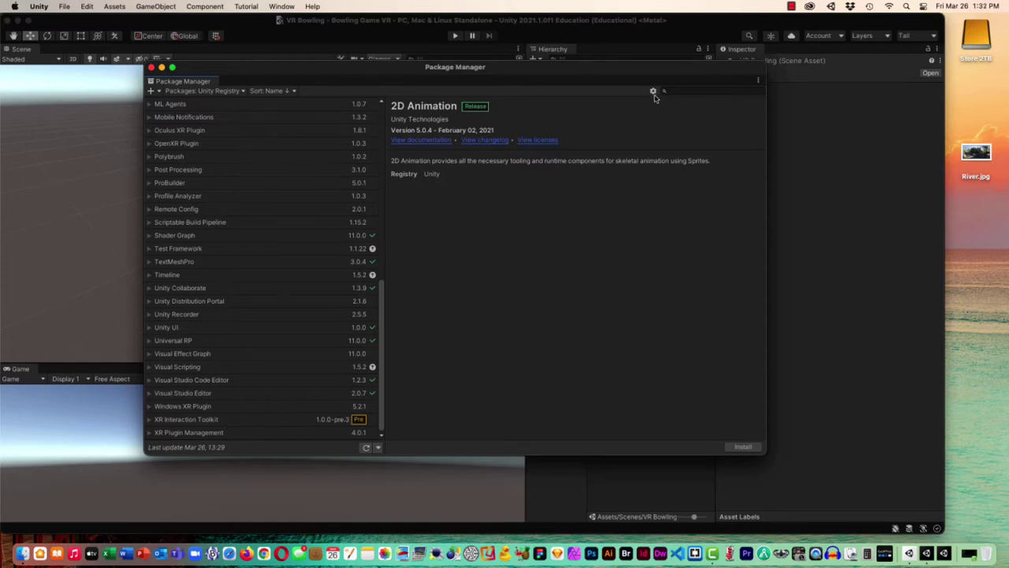
Step: Install XR Interaction Toolkit 1.0.0-pre.3, enabling the new input system backends when prompted
click(301, 421)
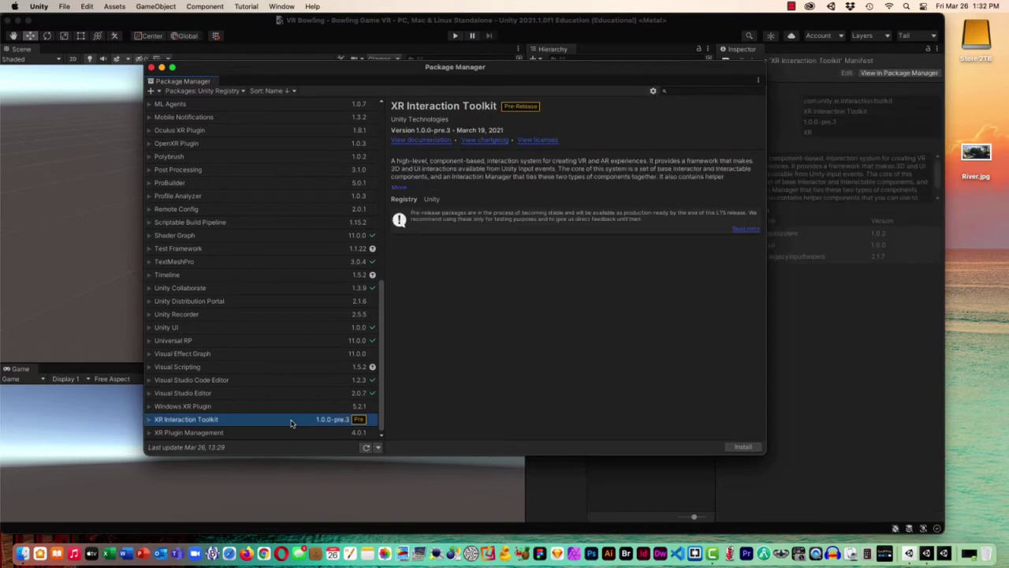
click(744, 448)
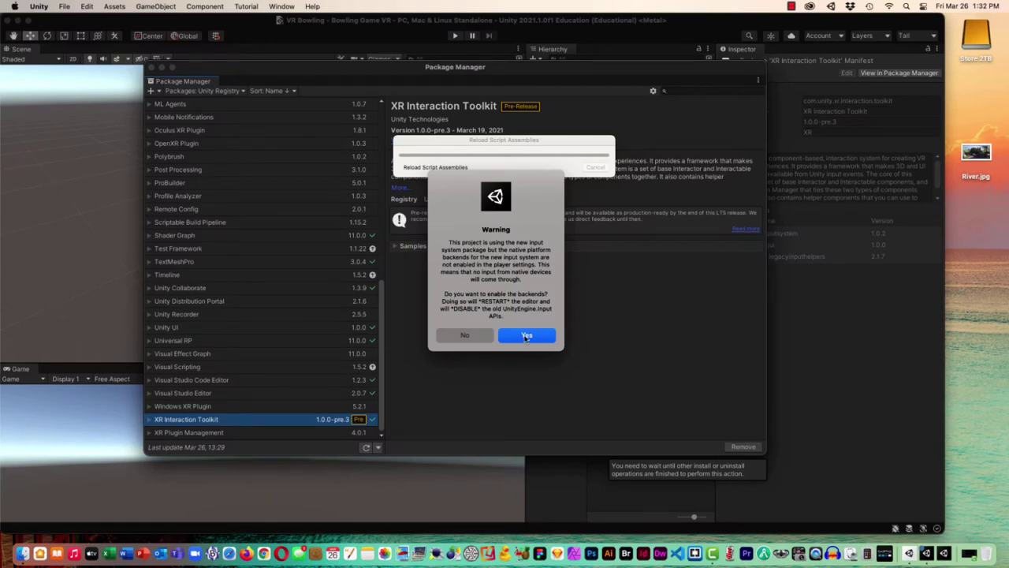
click(526, 336)
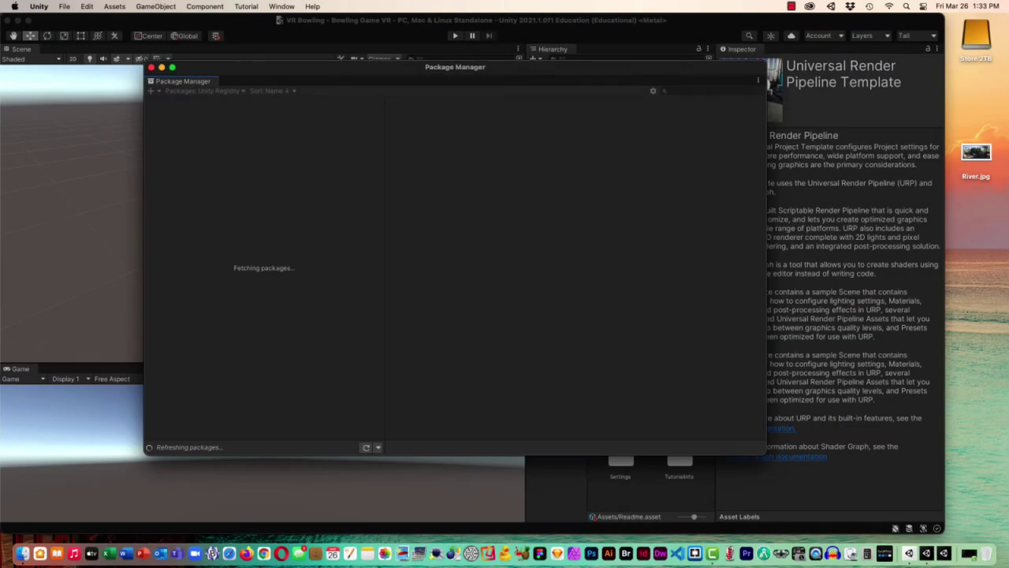
scroll(334, 246, down, 10)
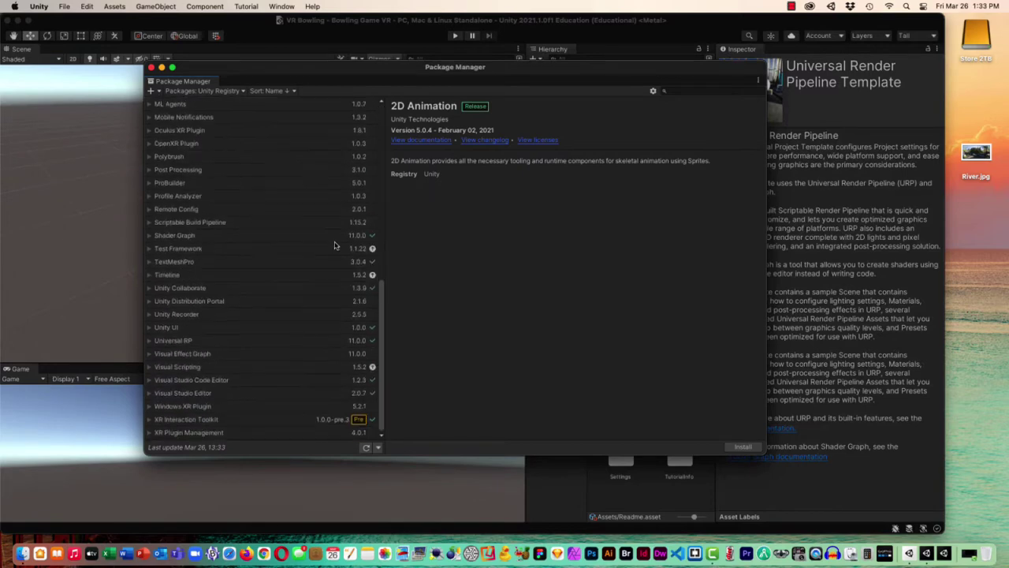
click(173, 423)
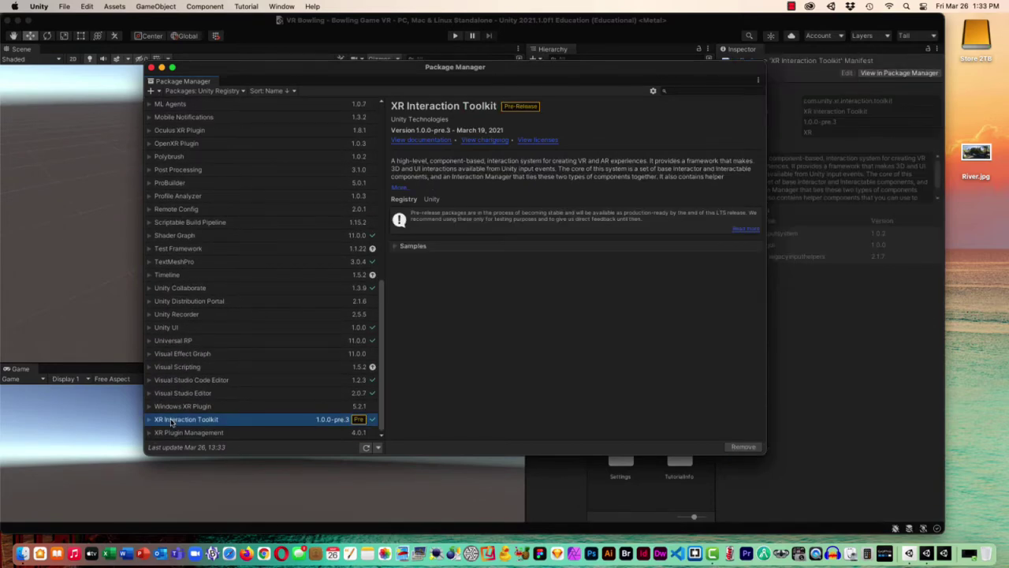
Step: Close the Package Manager window to return to the VR Bowling scene
click(151, 68)
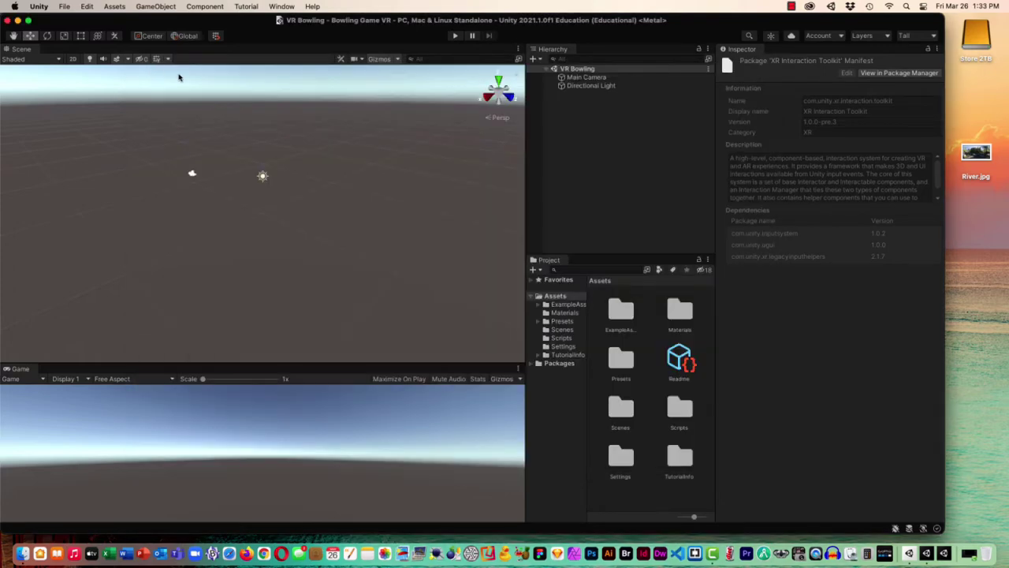
Step: Install XR Plugin Management from Project Settings
click(88, 7)
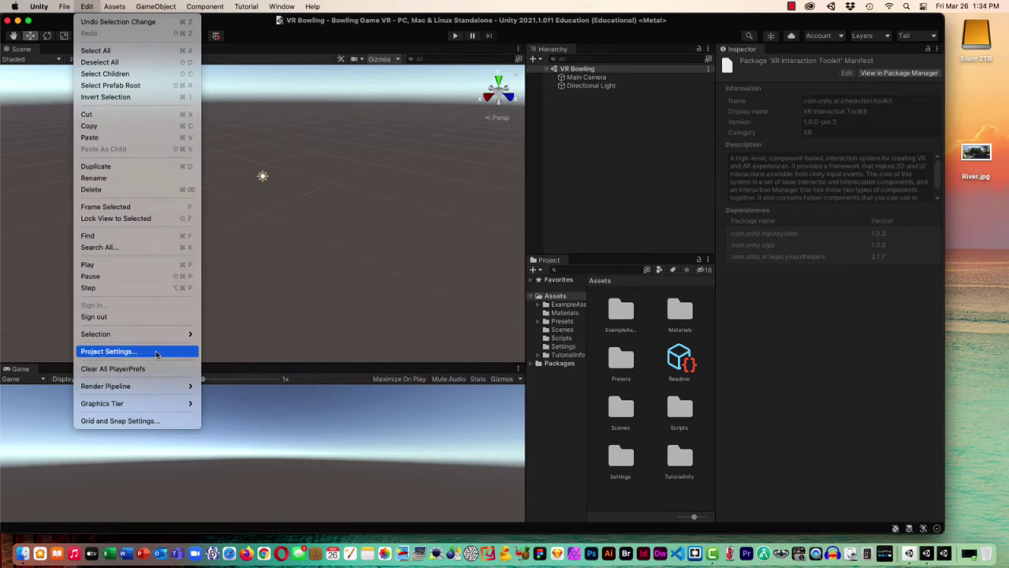
click(156, 352)
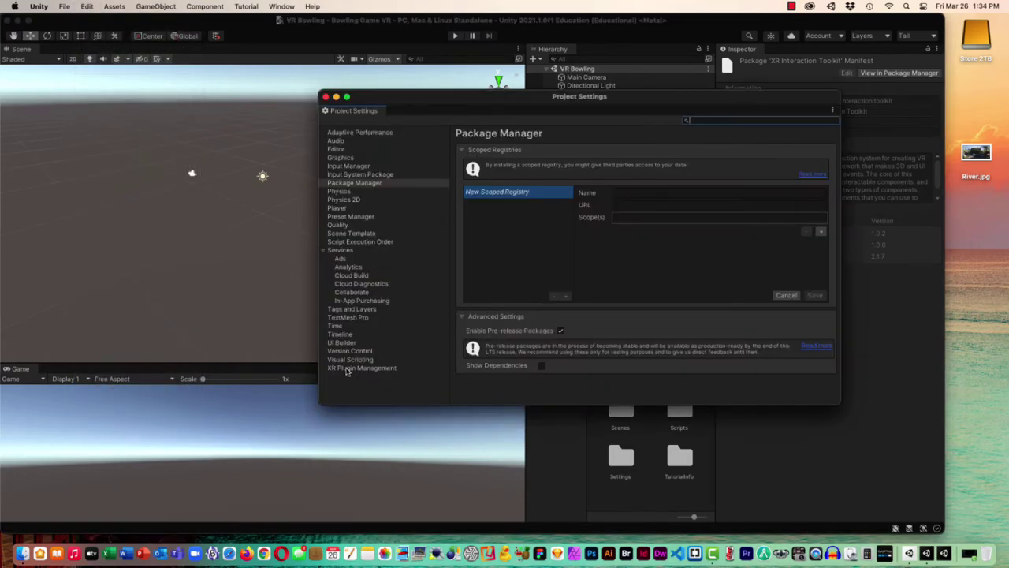
click(346, 369)
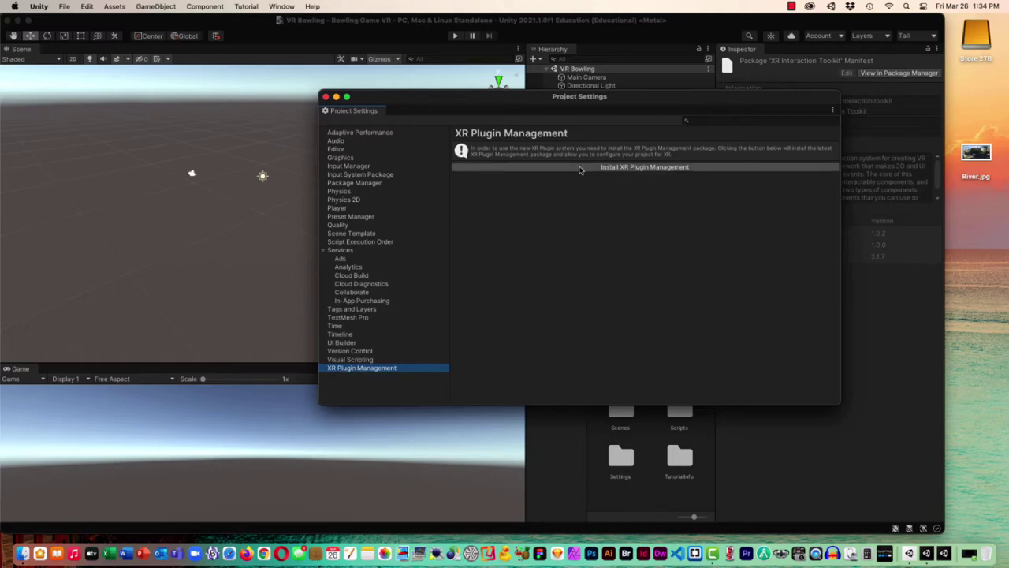
click(606, 168)
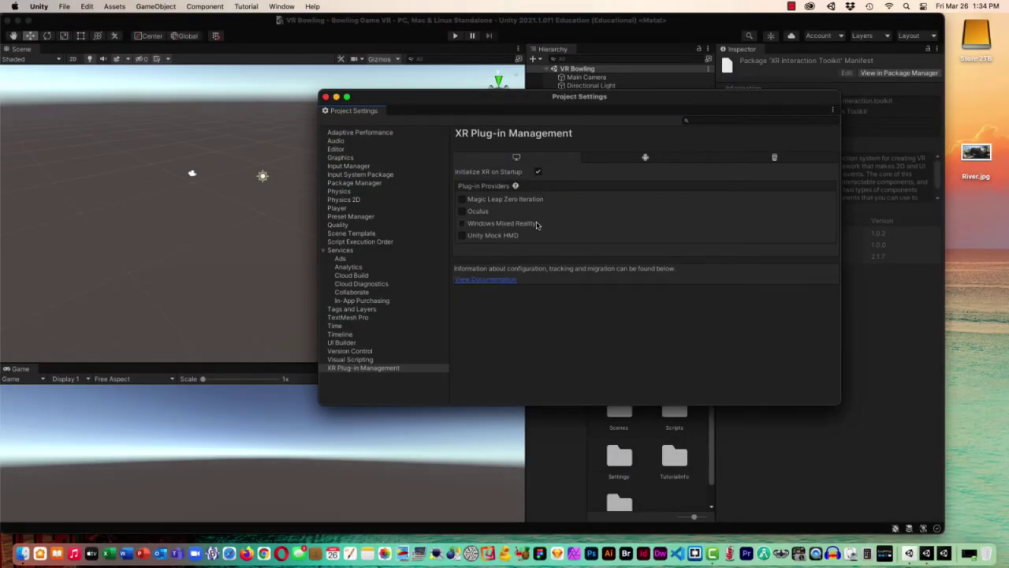
Step: Enable the Oculus plug-in provider for Android and close Project Settings
click(645, 160)
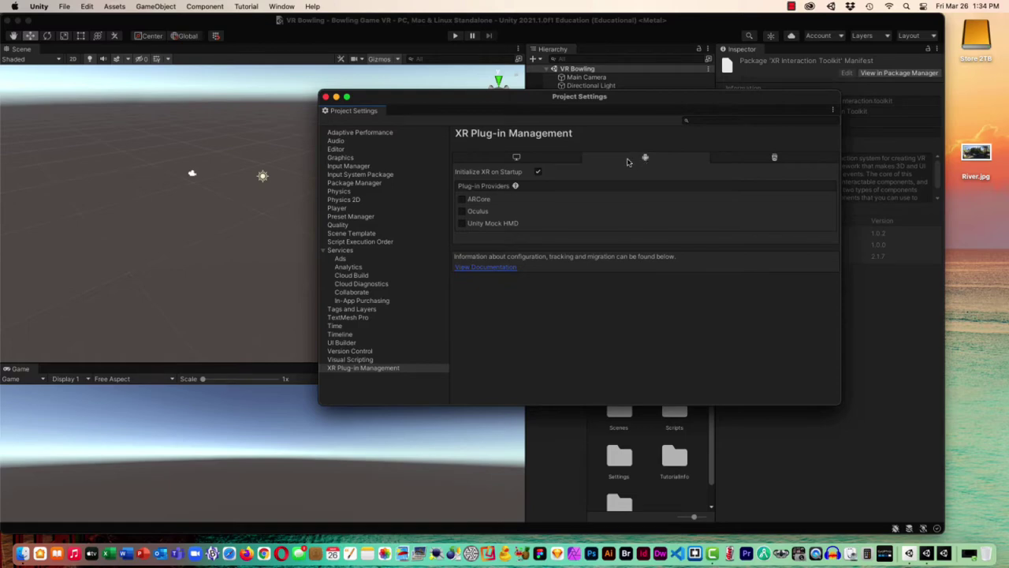
click(462, 212)
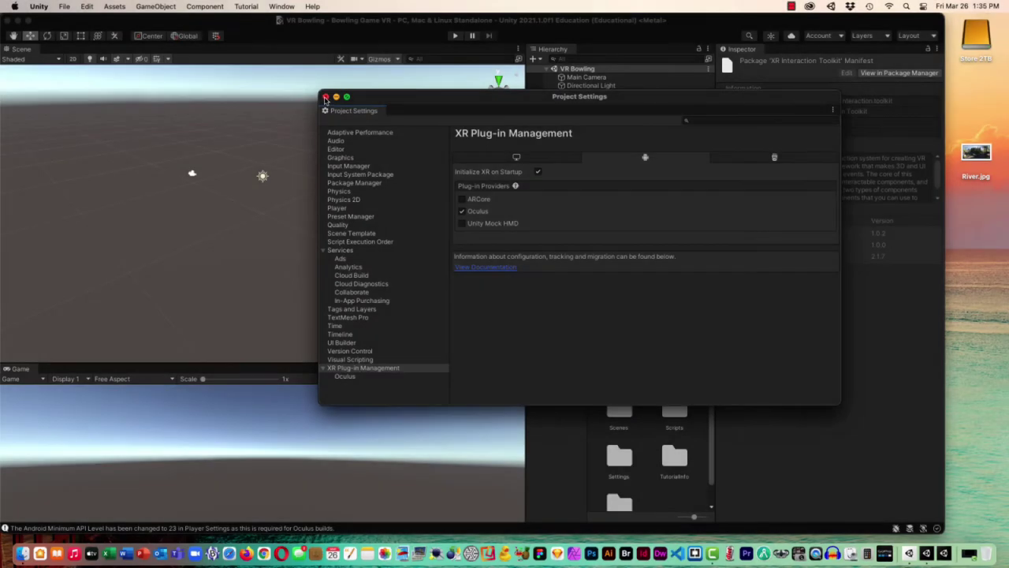
click(325, 97)
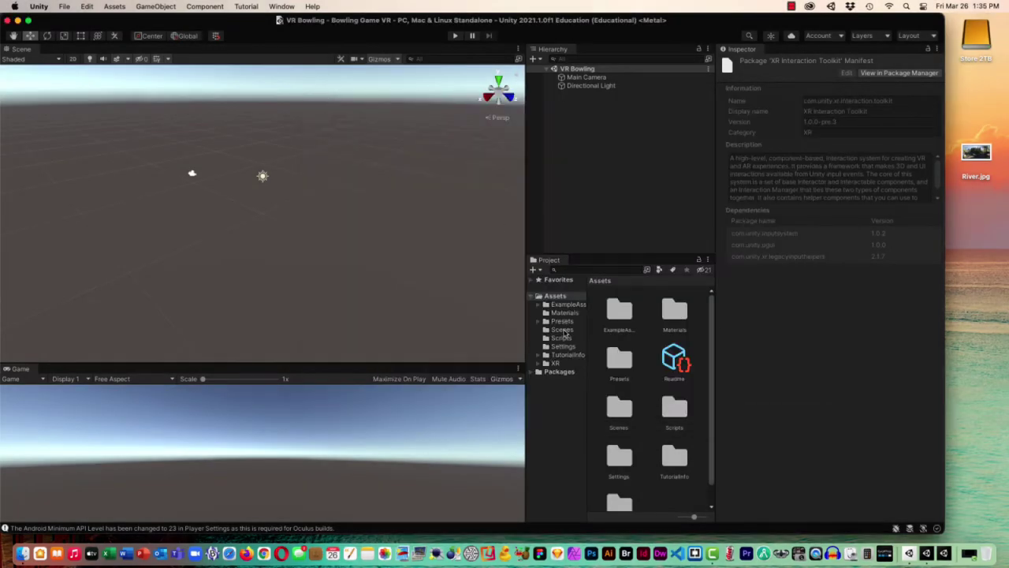
Step: Show the Scenes folder as a compact list and select the VR Bowling scene asset
click(564, 331)
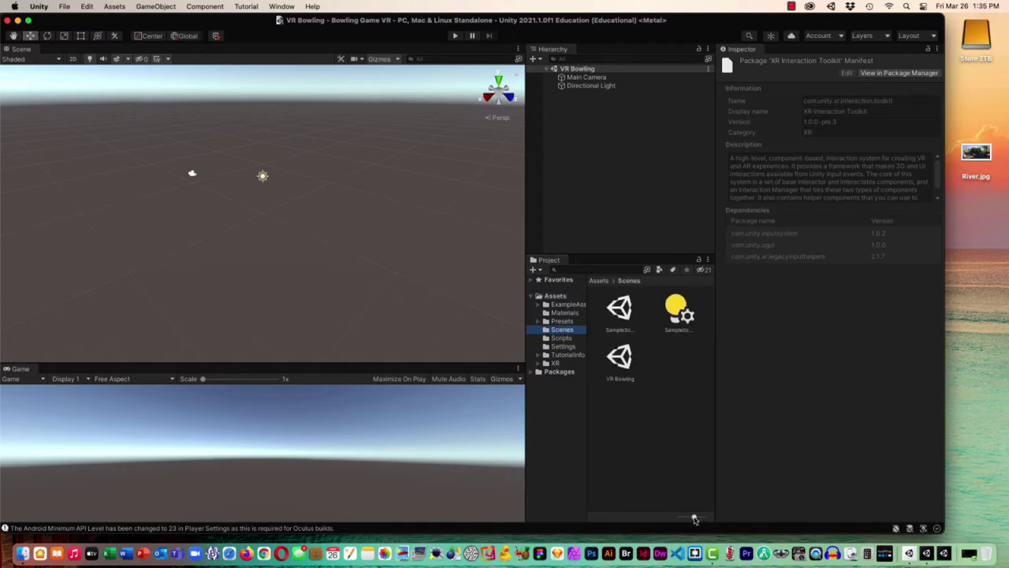
drag(694, 519, 680, 518)
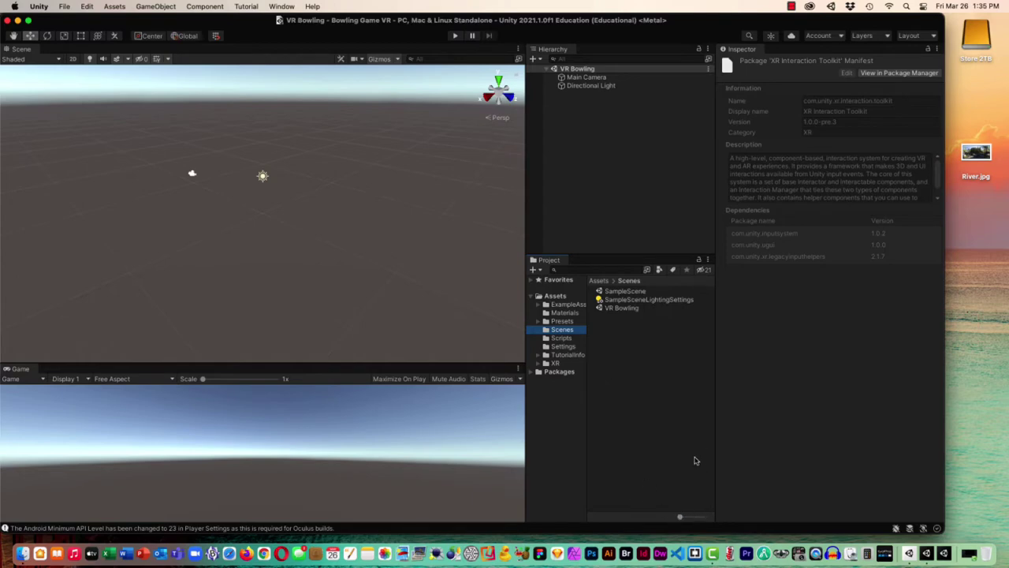
click(619, 331)
click(611, 308)
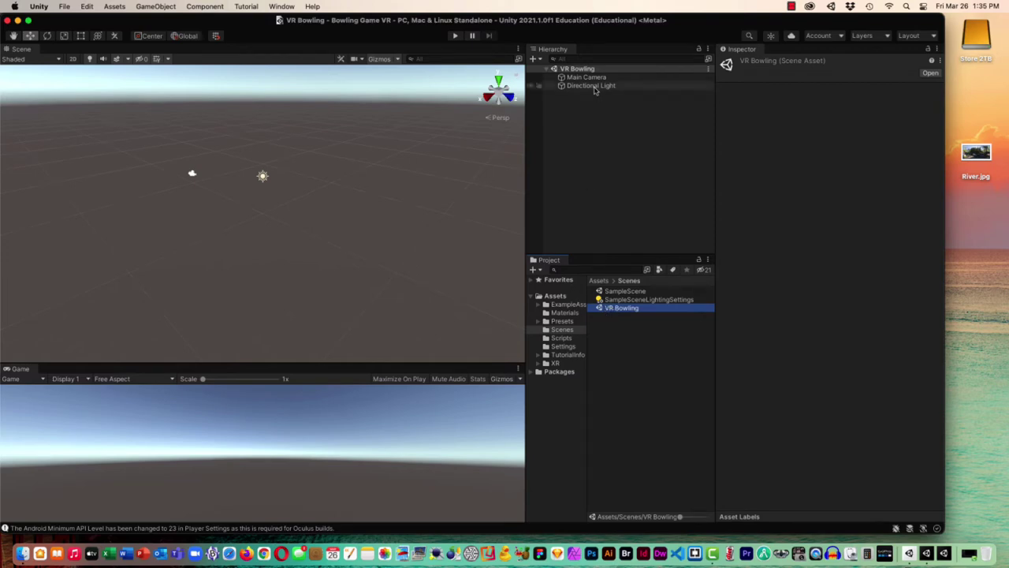
click(551, 51)
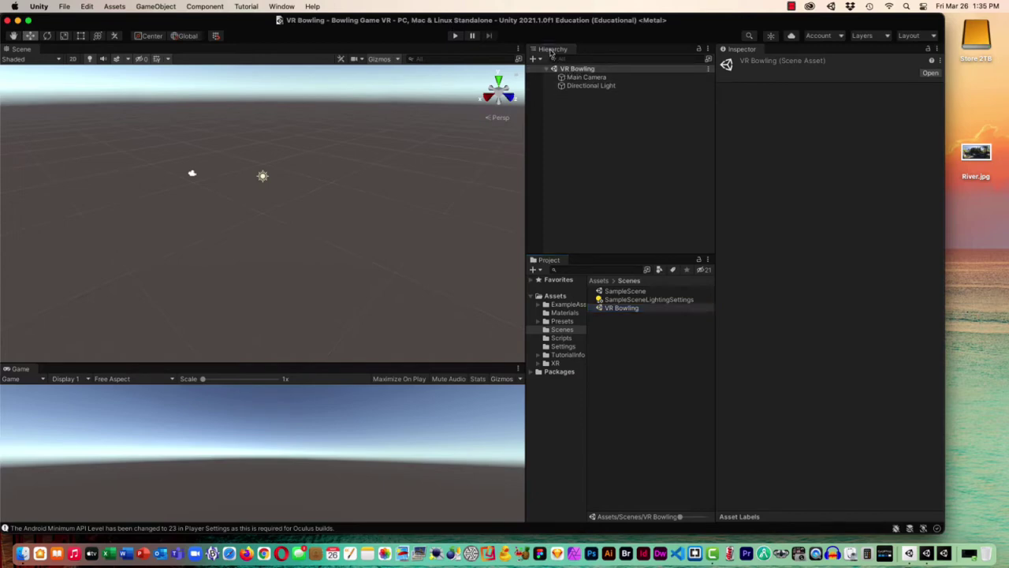
Step: Add a plane to the scene and scale it to 2, 1, 2
right_click(580, 105)
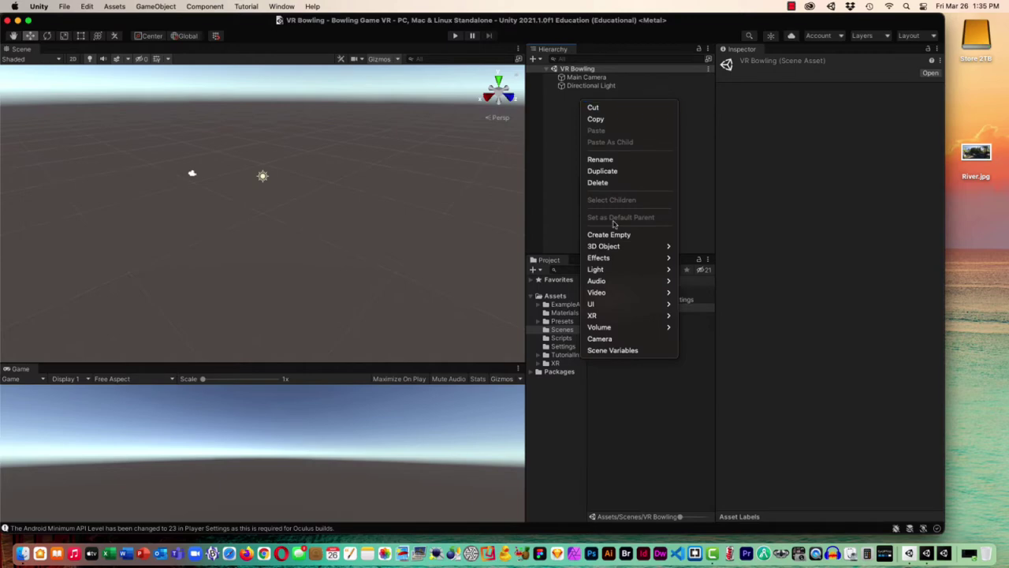
mouse_move(630, 246)
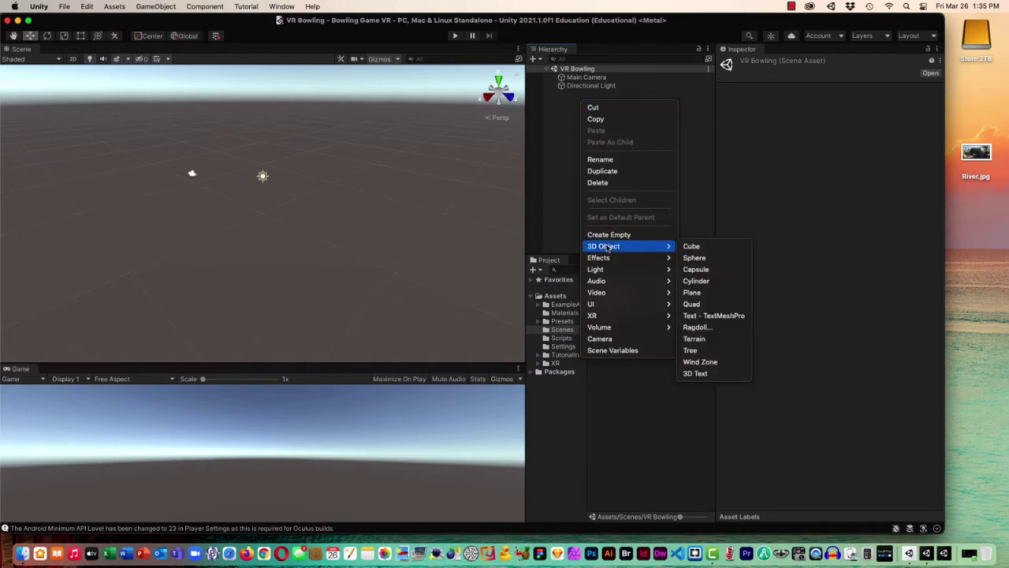
click(712, 294)
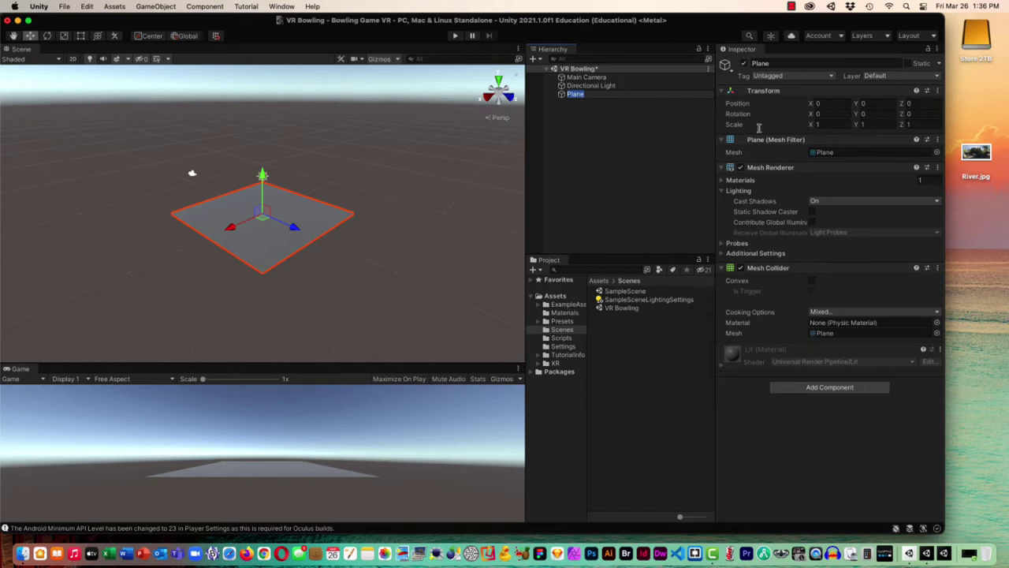
click(828, 125)
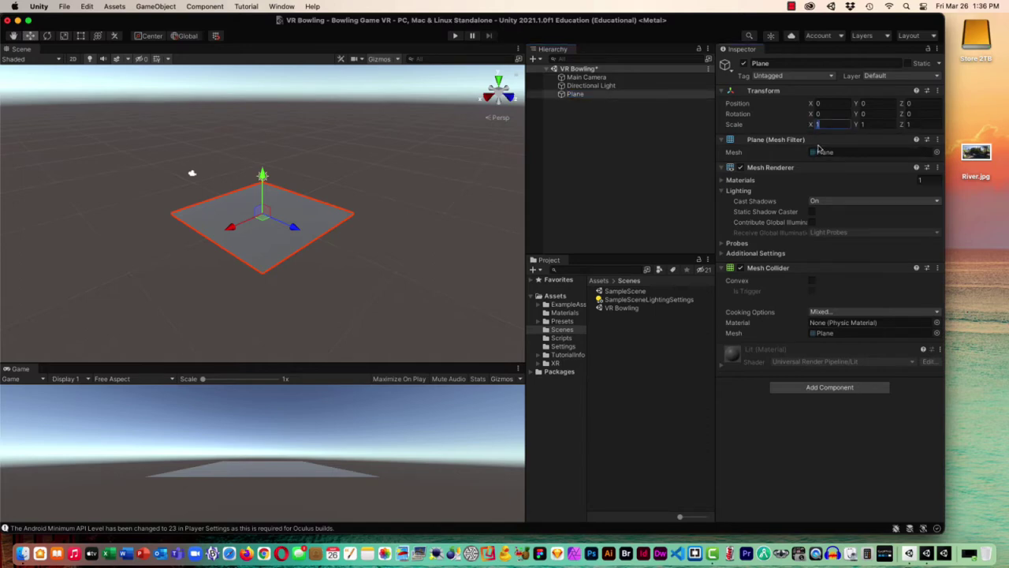
text(2)
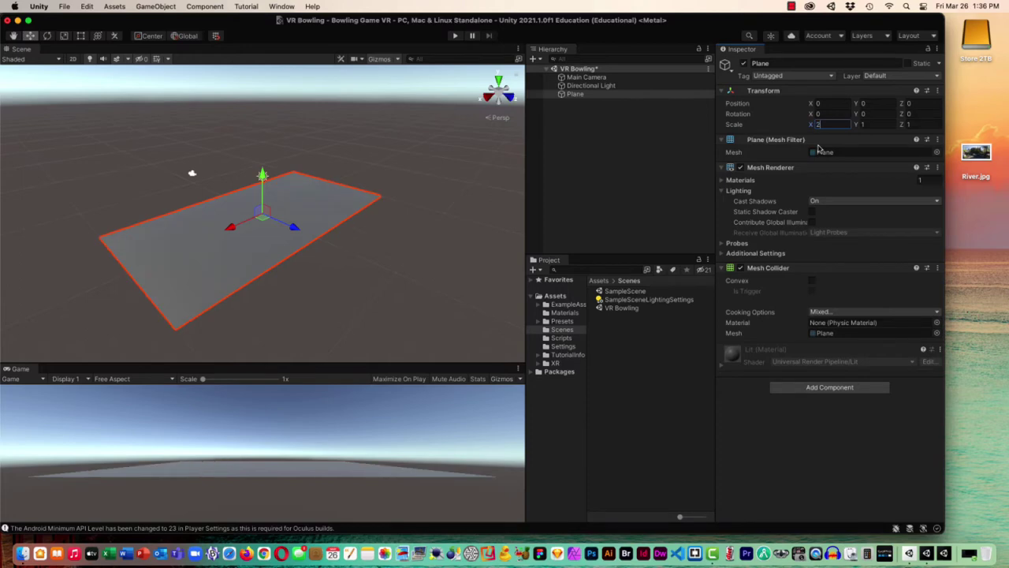
key(Tab)
key(Tab)
text(2)
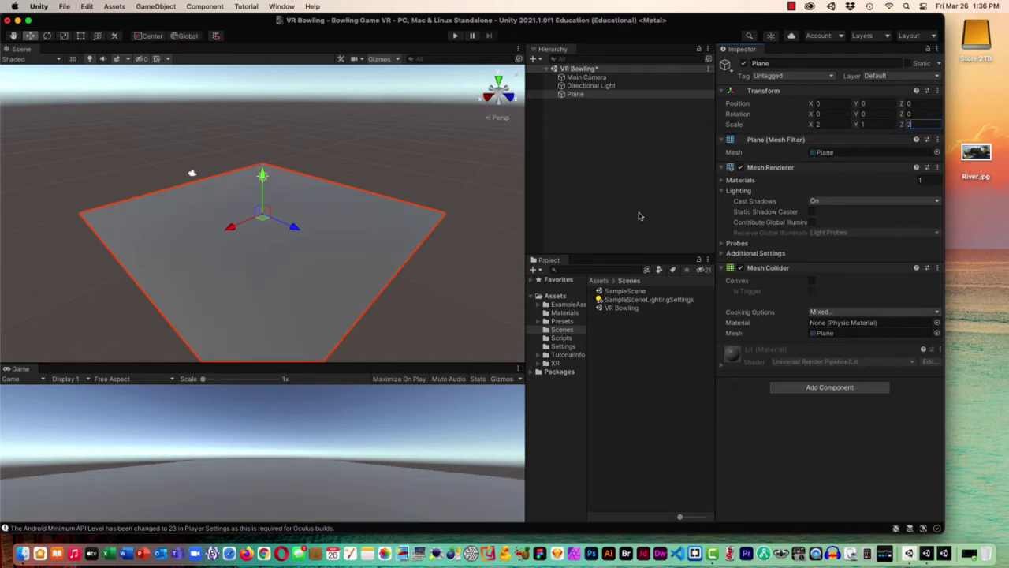
Step: Frame the plane in the Scene view and rename it Floor
click(575, 96)
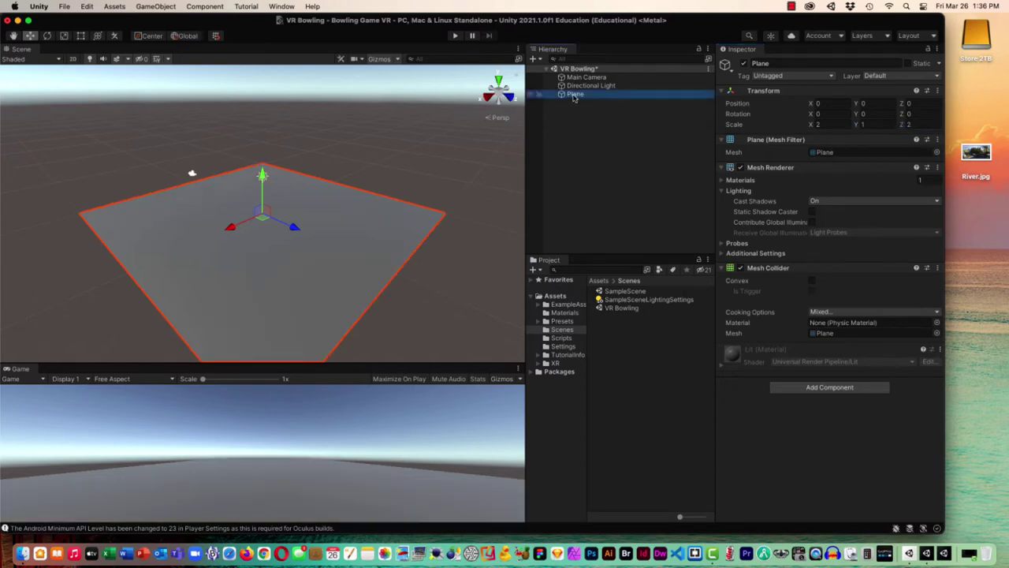
key(f)
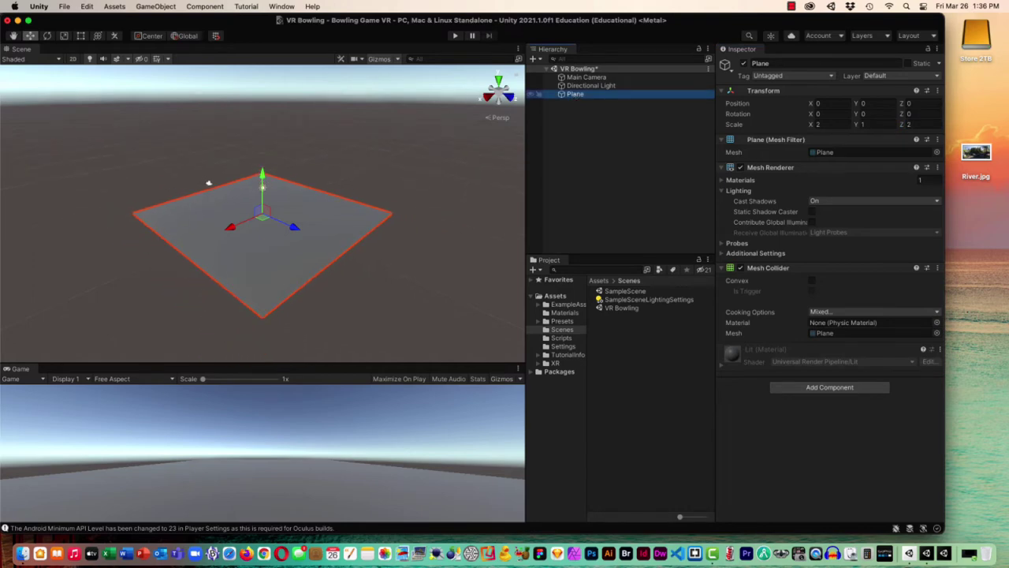
click(576, 95)
text(Floor)
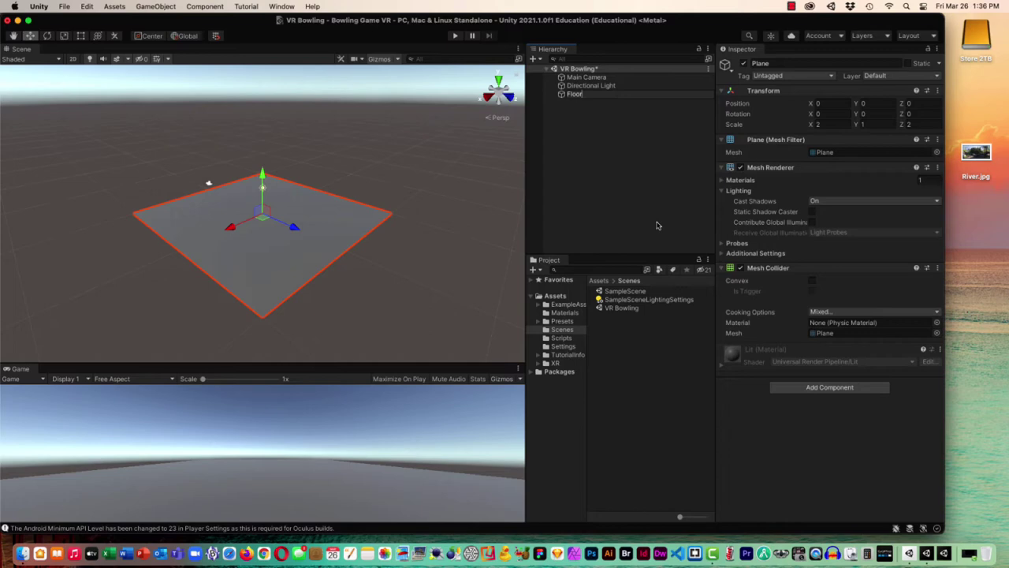
Step: Create a new material named Black in the Assets/Materials folder
click(580, 128)
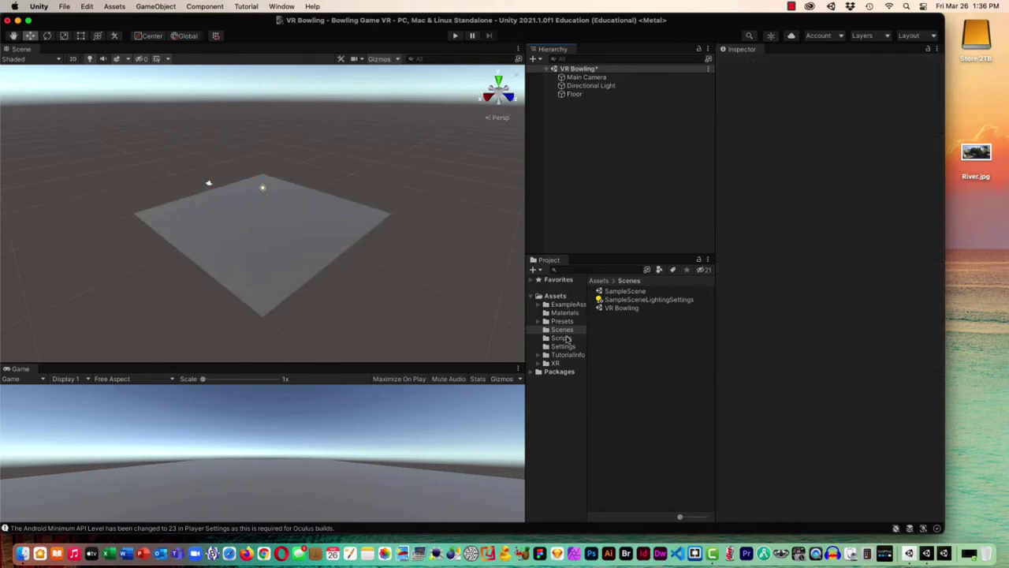
click(557, 313)
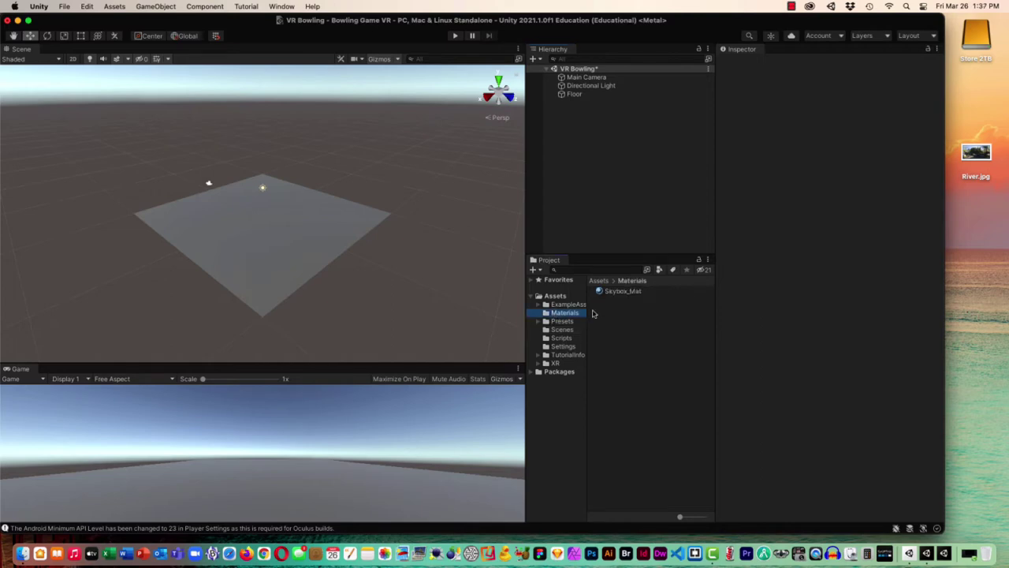
right_click(618, 311)
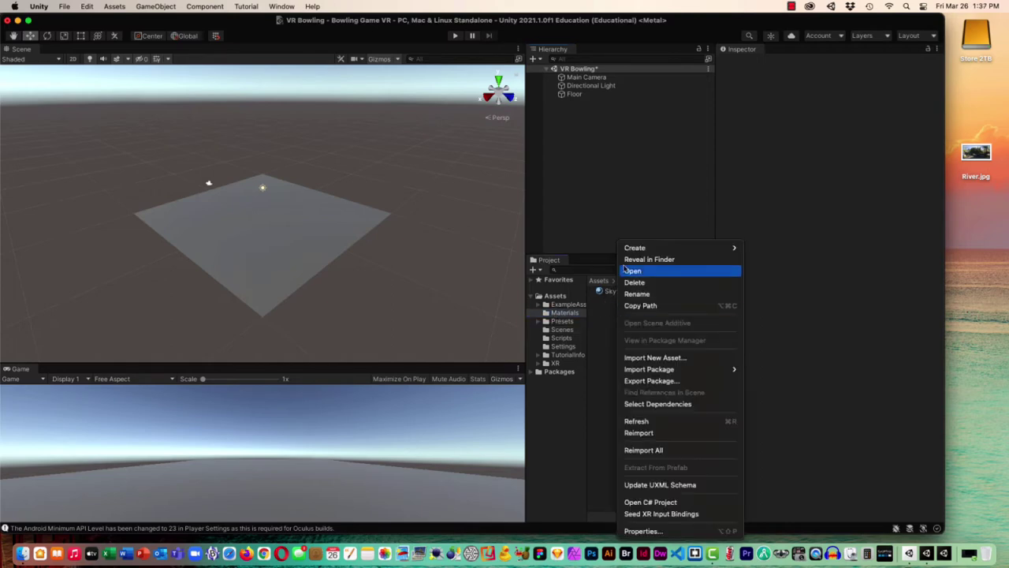
mouse_move(643, 248)
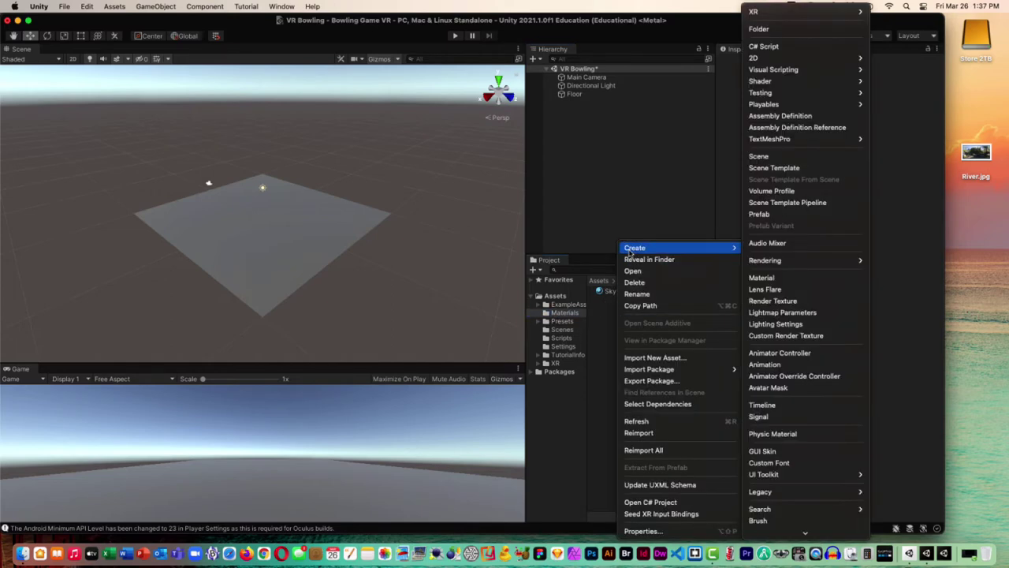
click(762, 277)
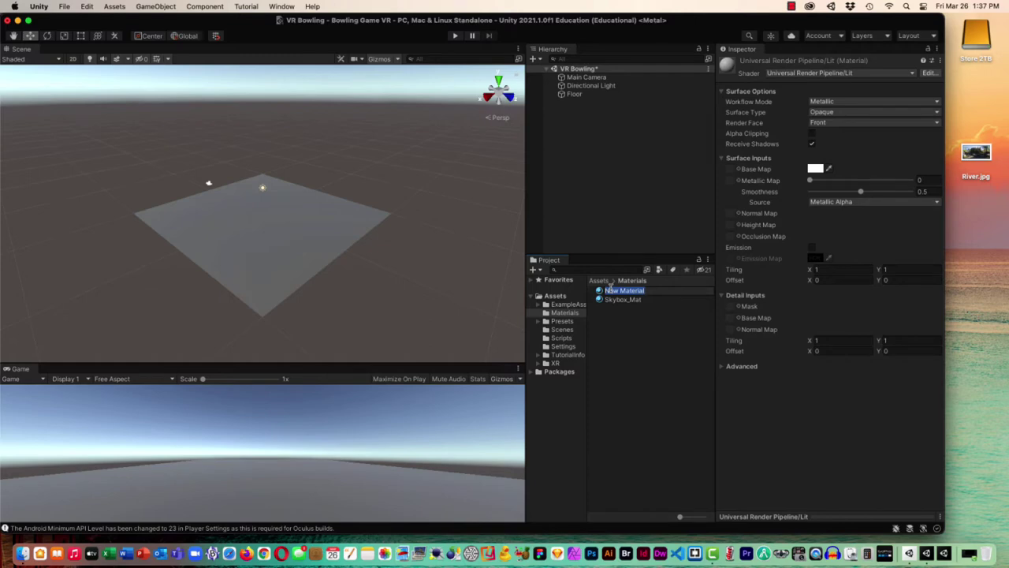
text(Black)
key(Return)
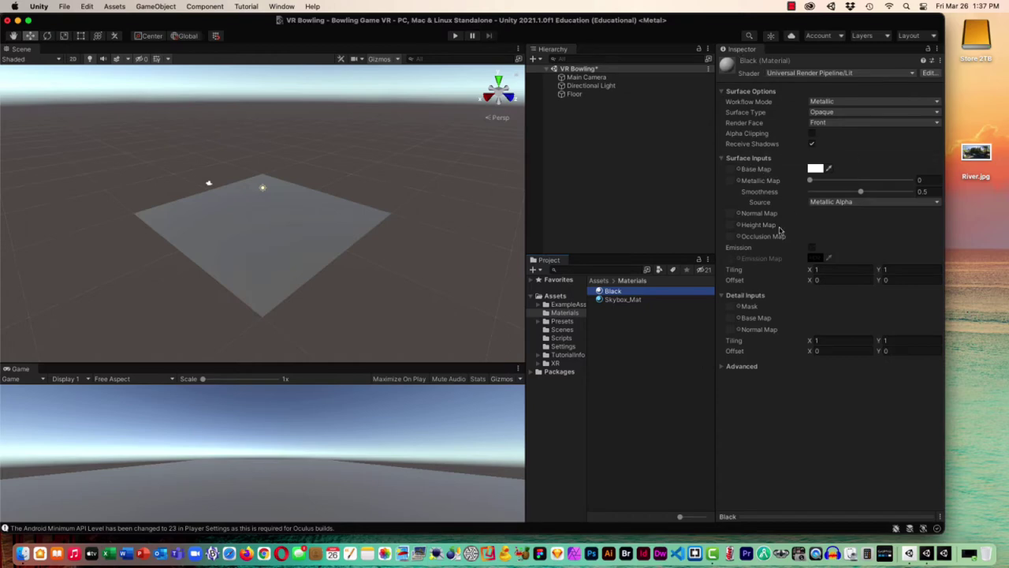
Step: Set Black's base colour to pure black (000000) and apply it to the Floor
click(613, 292)
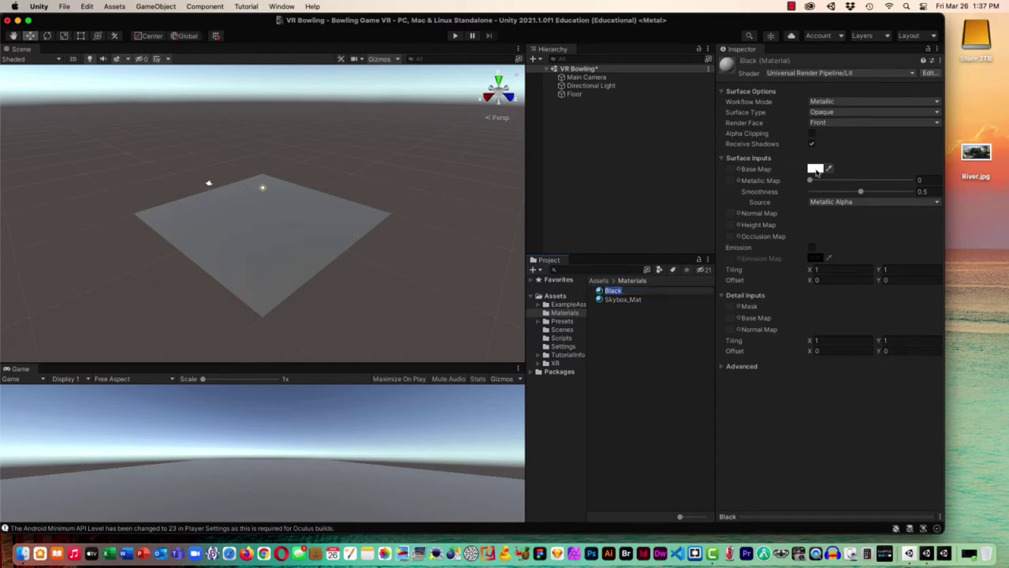
click(814, 170)
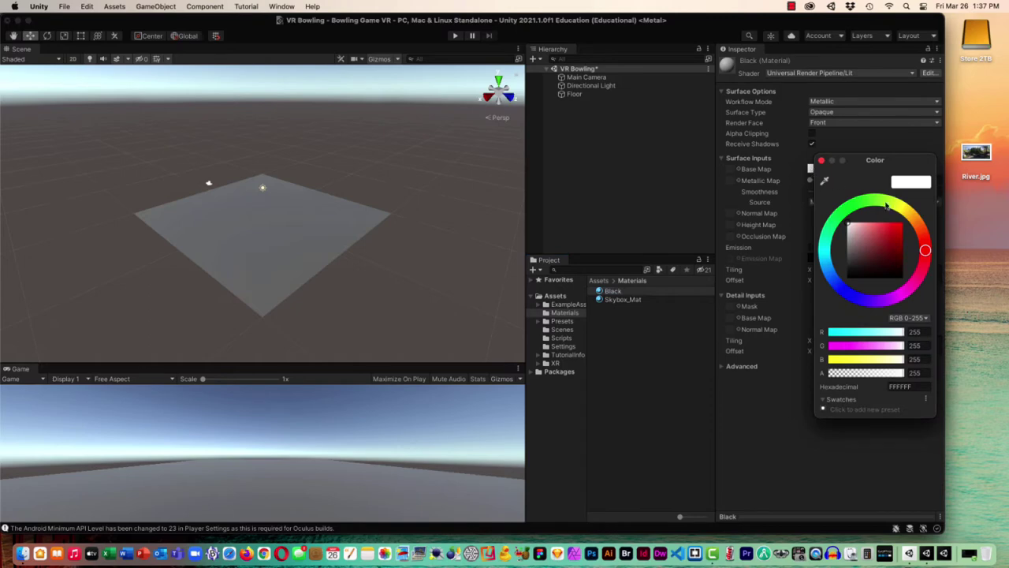
drag(882, 250, 837, 284)
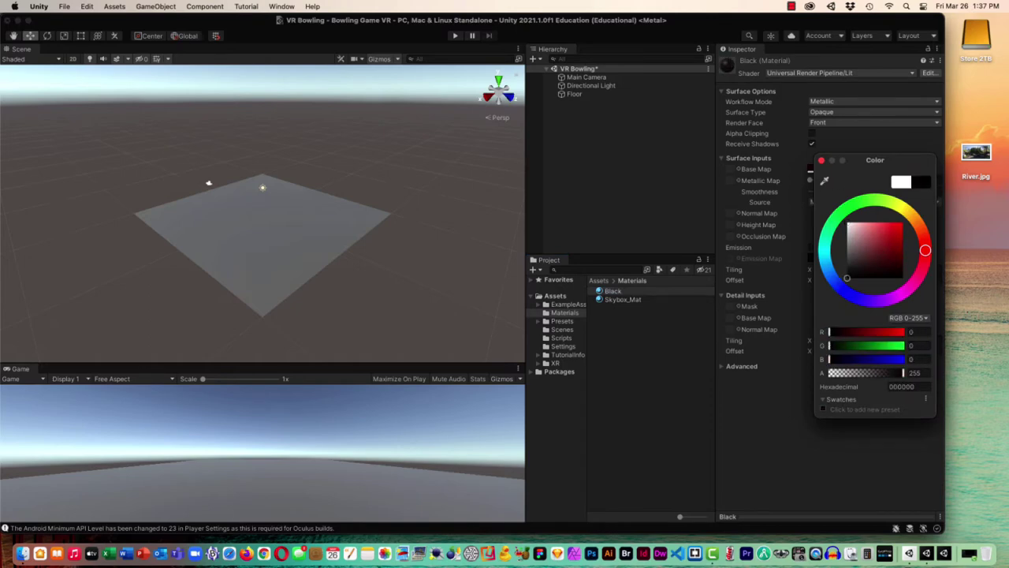
click(822, 160)
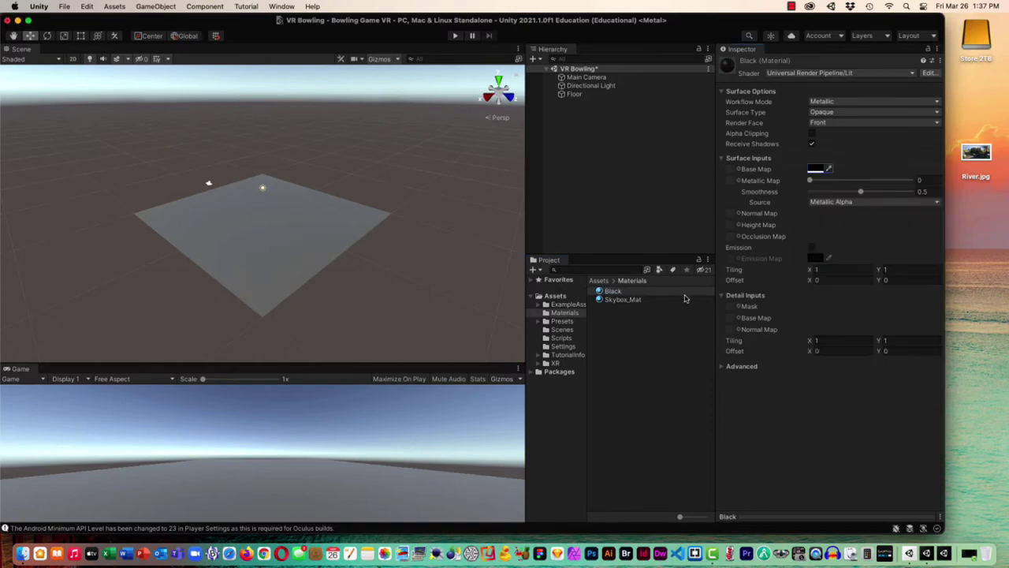
drag(599, 292, 300, 238)
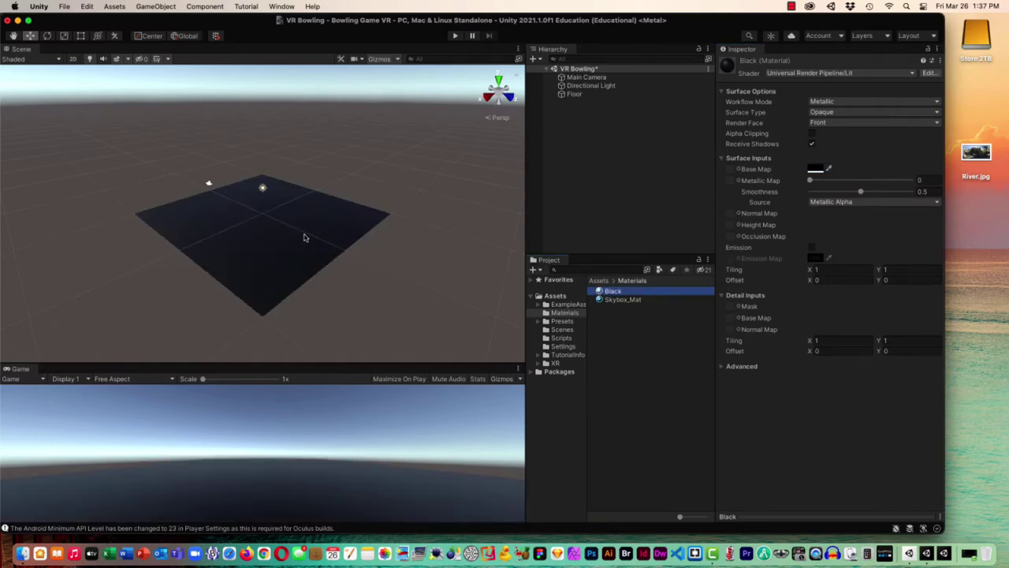
click(63, 6)
Step: Save the scene and frame the Main Camera in the Scene view
click(78, 63)
click(584, 77)
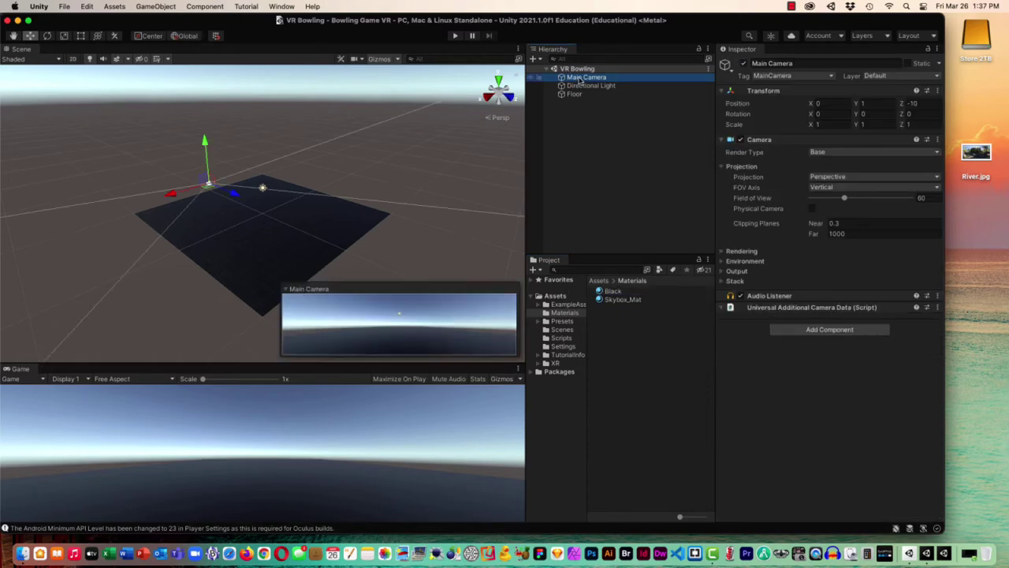
double_click(572, 79)
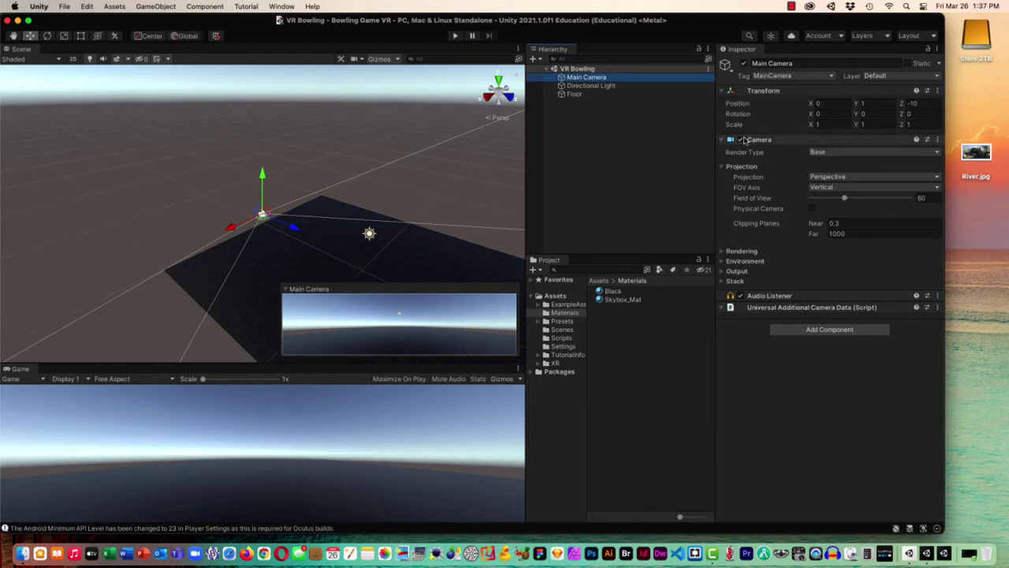
click(741, 105)
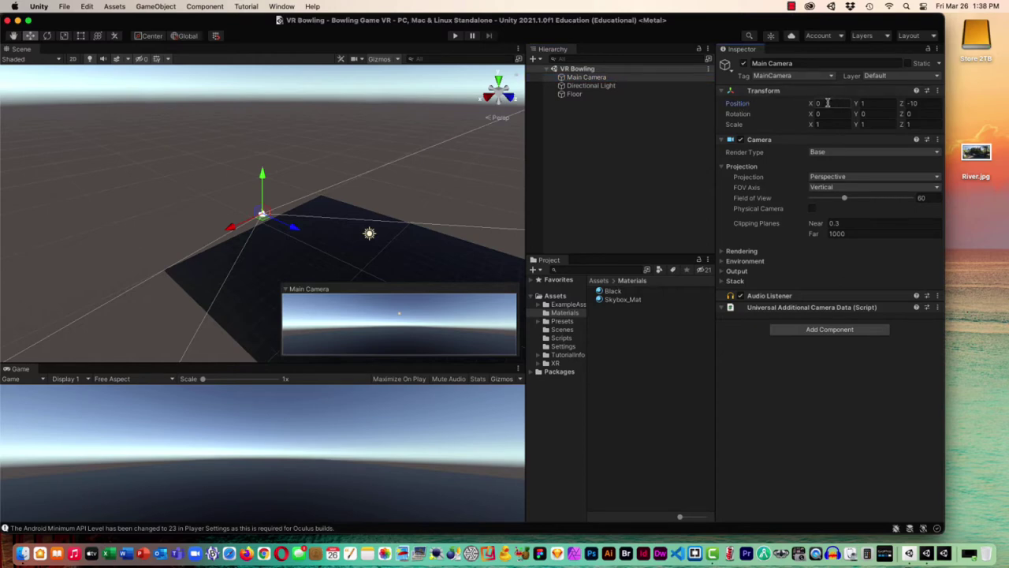
Step: Set the Main Camera's Y and Z position to 0, placing it at 0, 0, 0
click(880, 104)
text(0)
key(Tab)
text(0)
key(Return)
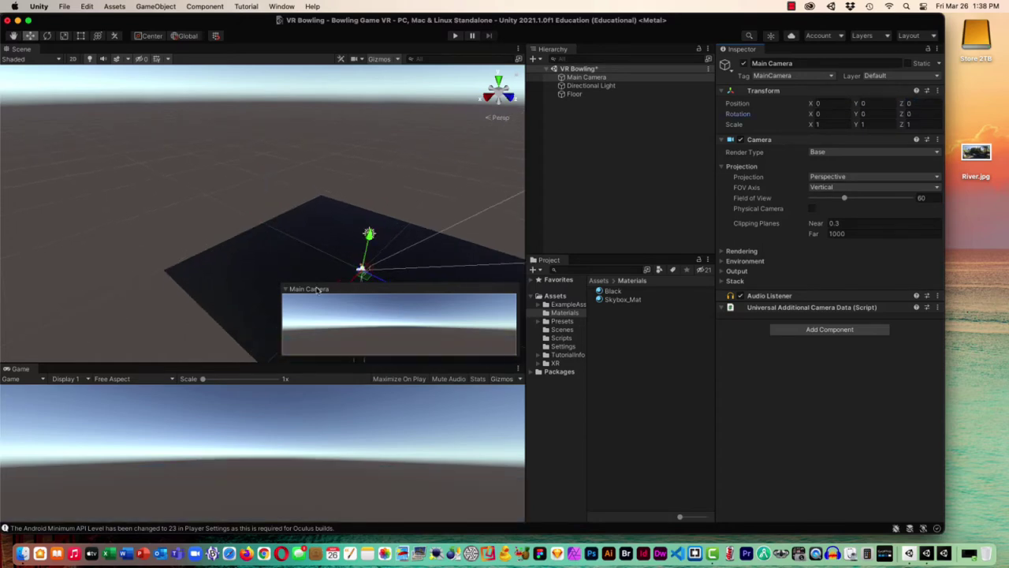
click(597, 130)
click(587, 77)
Step: Add a stationary XR Rig and zero its Y and Z position
right_click(582, 77)
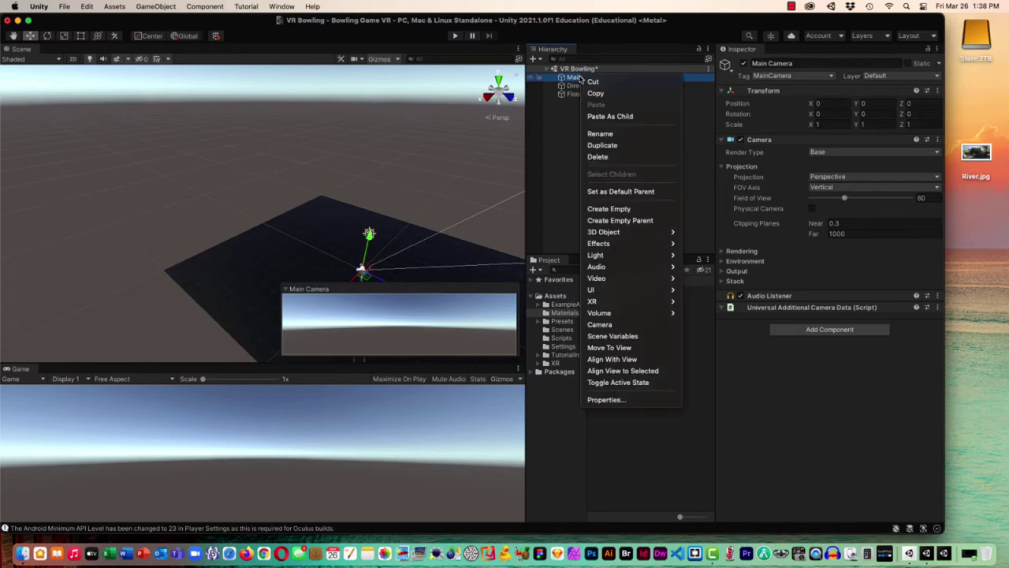
mouse_move(593, 302)
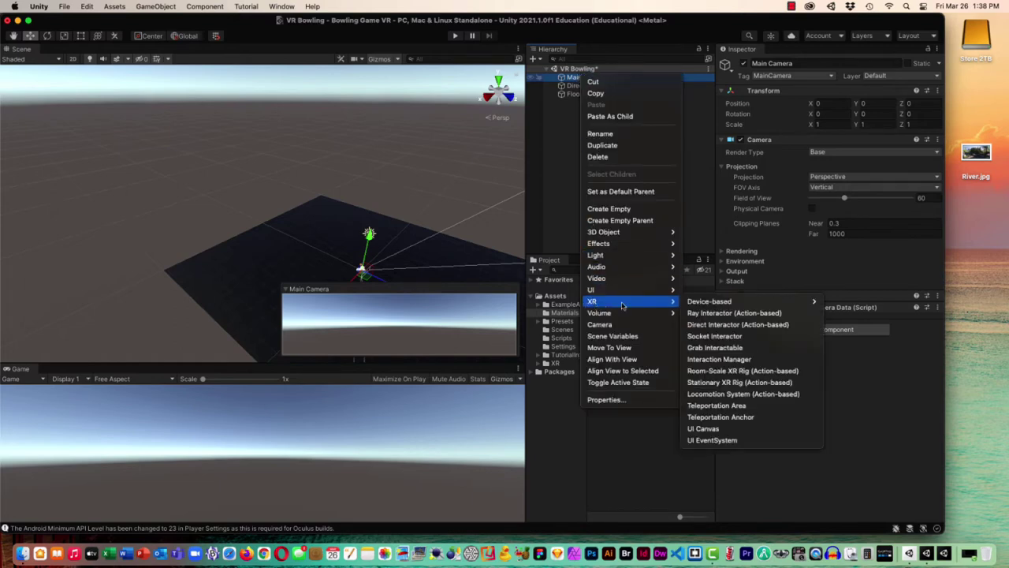
mouse_move(704, 305)
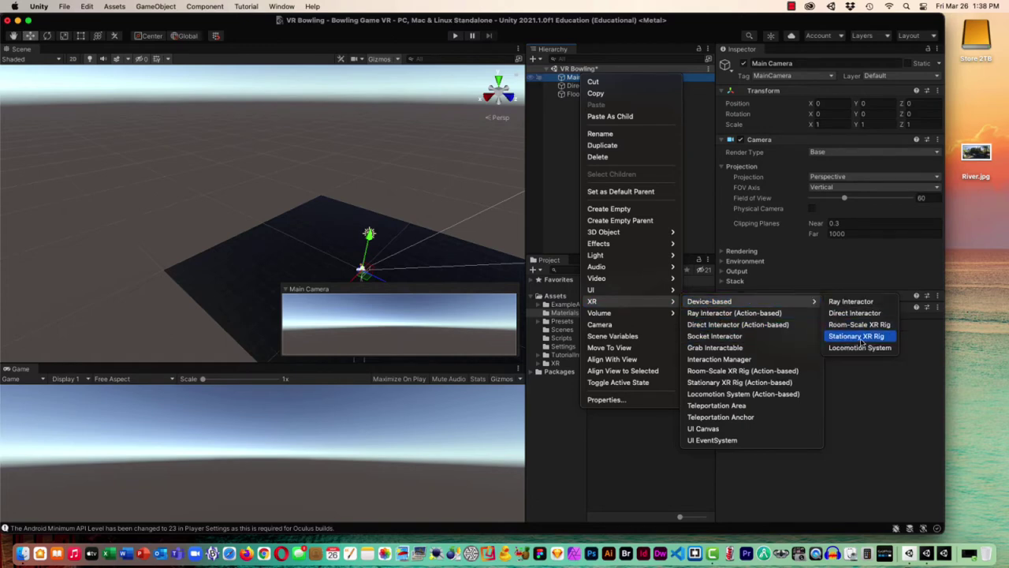
click(859, 336)
text(0)
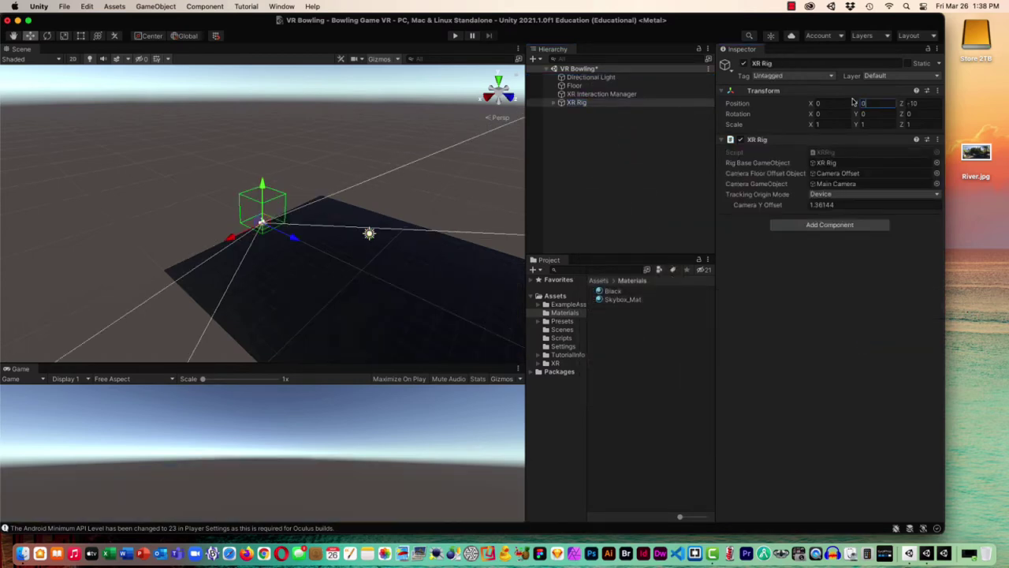
key(Tab)
text(0)
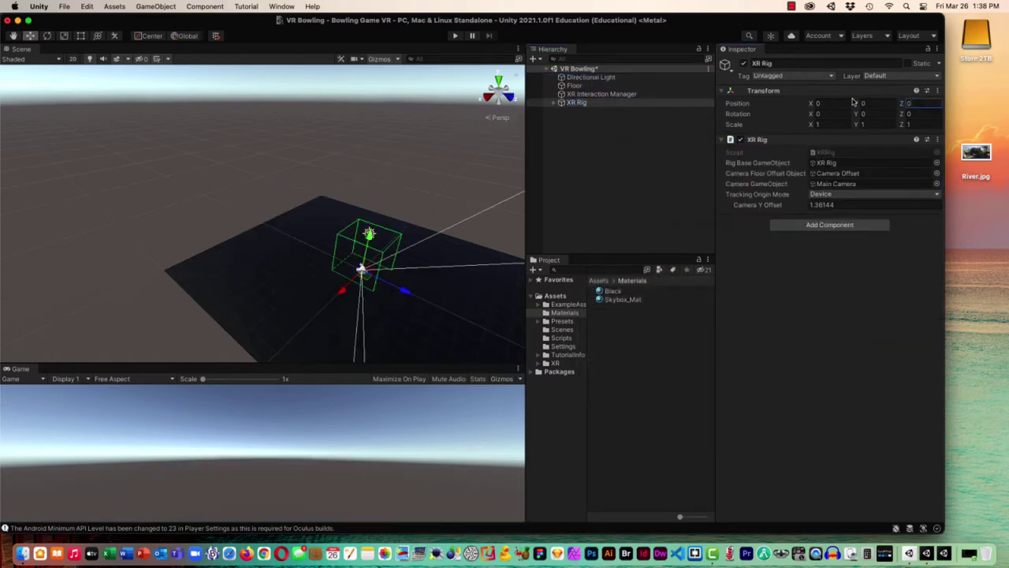
Step: Expand the XR Rig, set Tracking Origin Mode to Floor, and save with Cmd+S
click(553, 104)
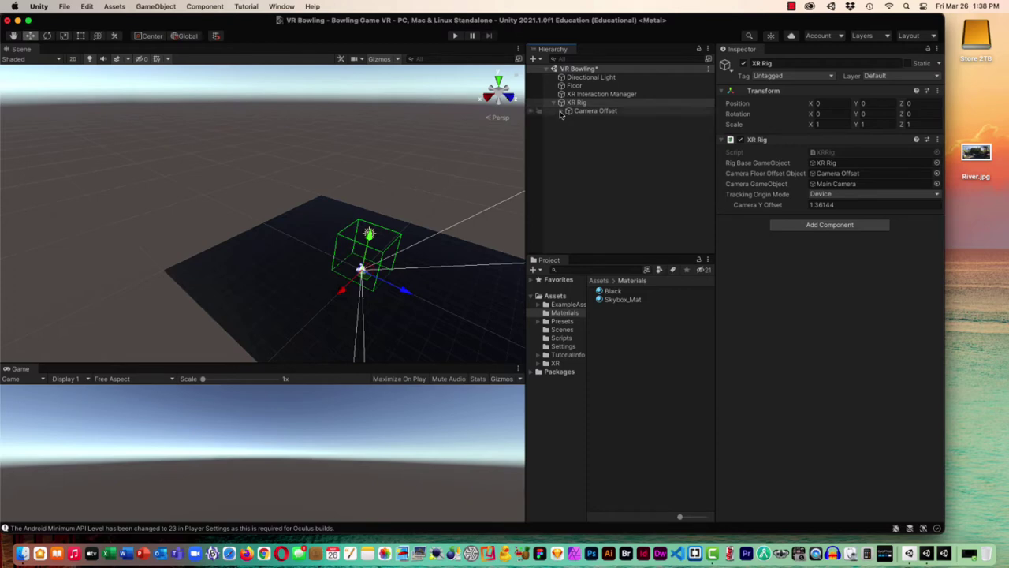
click(560, 112)
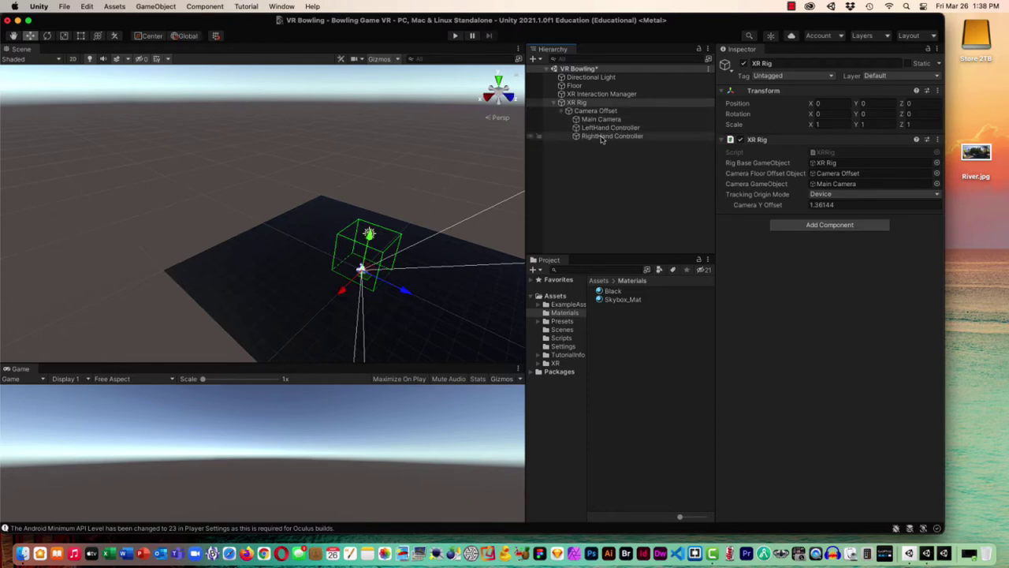
click(576, 104)
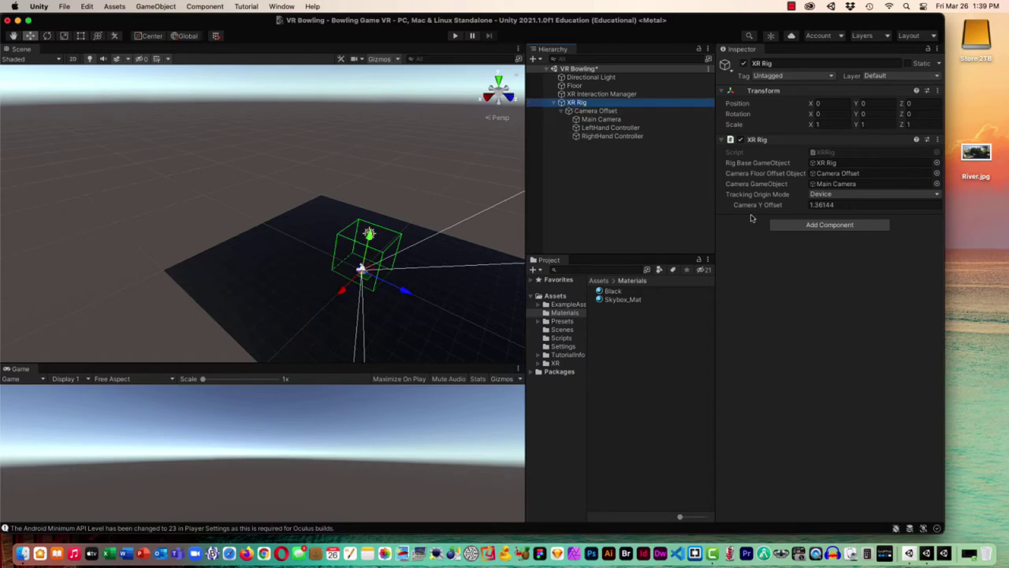
click(858, 195)
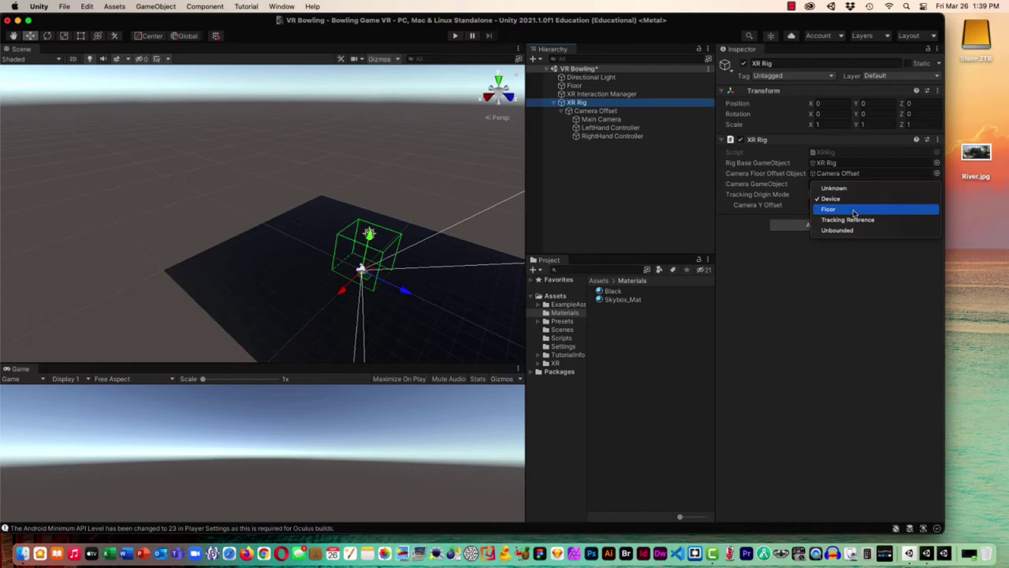
click(853, 210)
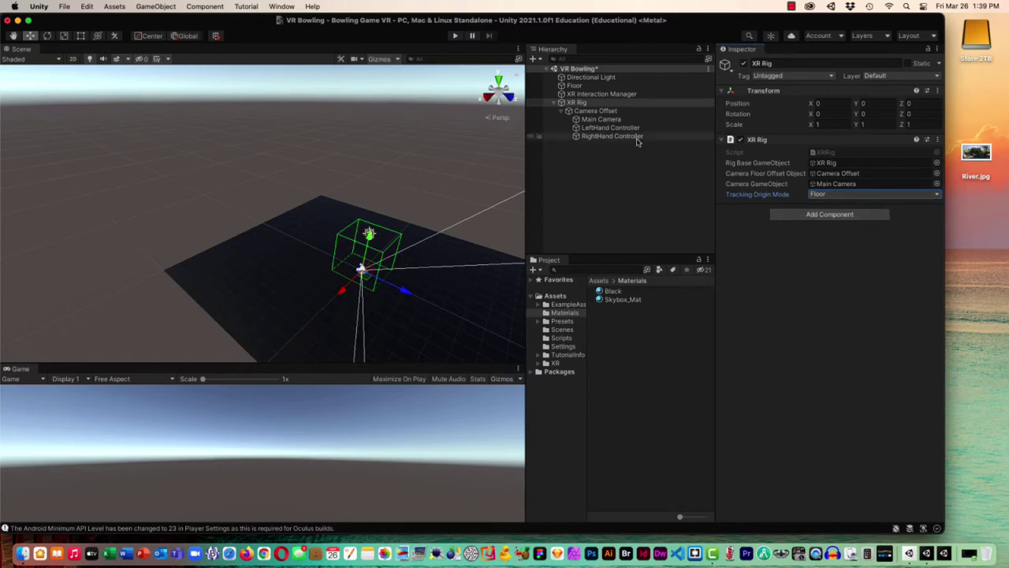
key(super+s)
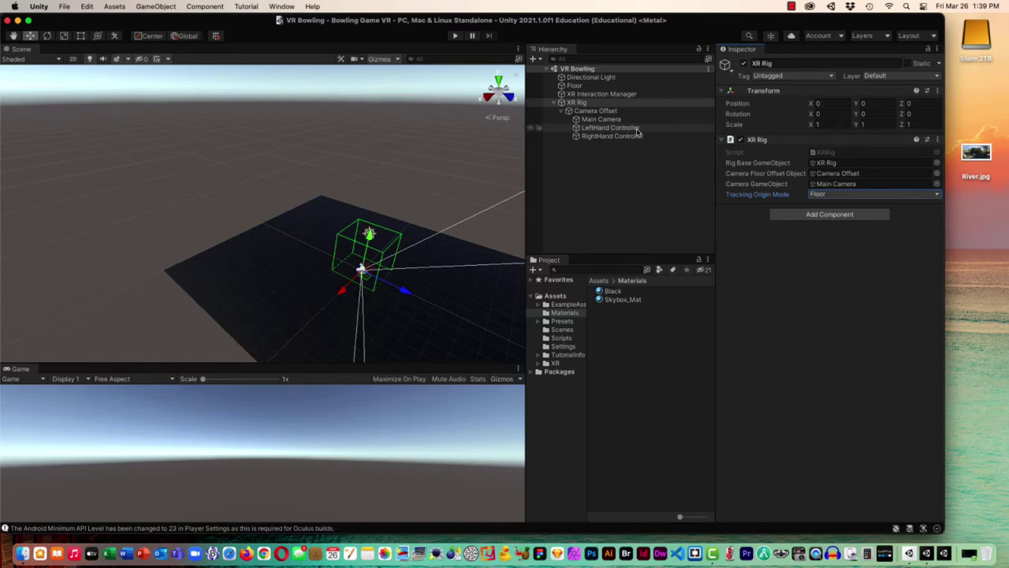
Step: Bring up the oculus.com/casting page in Chrome, then move the browser window left and widen it
key(super+Tab)
drag(507, 31, 359, 4)
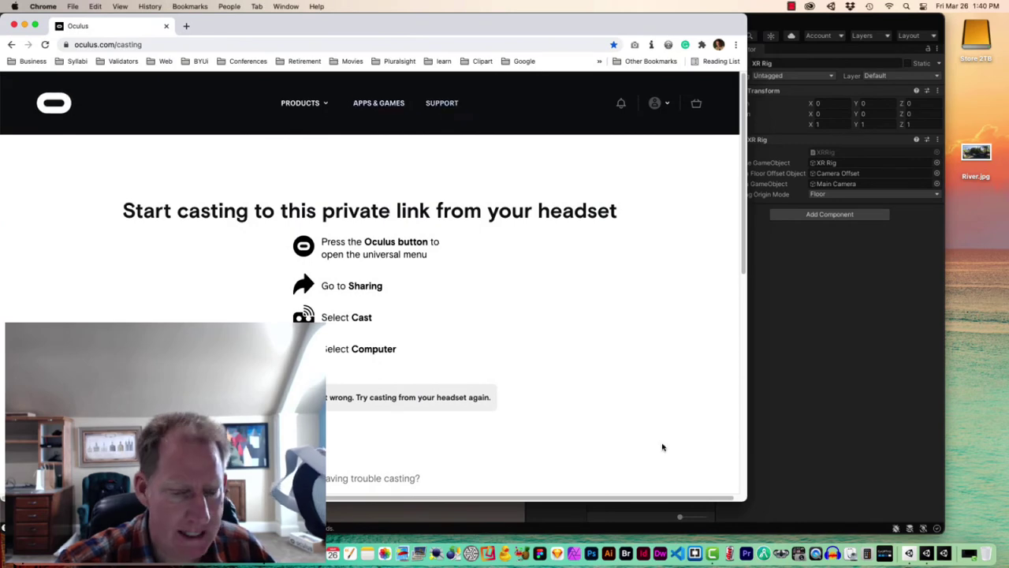
drag(746, 500, 954, 527)
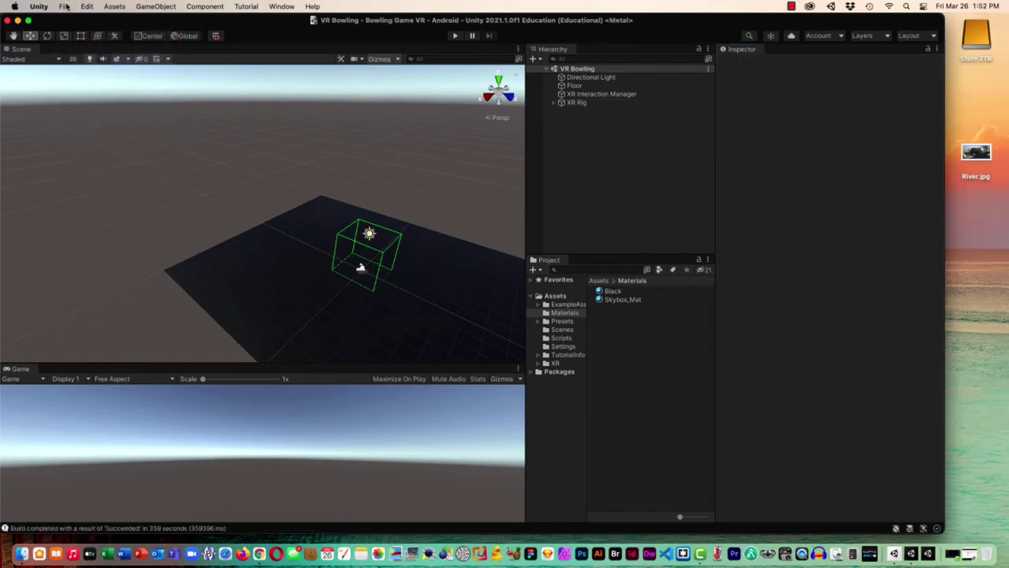
Step: In Build Settings, replace SampleScene with the open VR Bowling scene
click(66, 7)
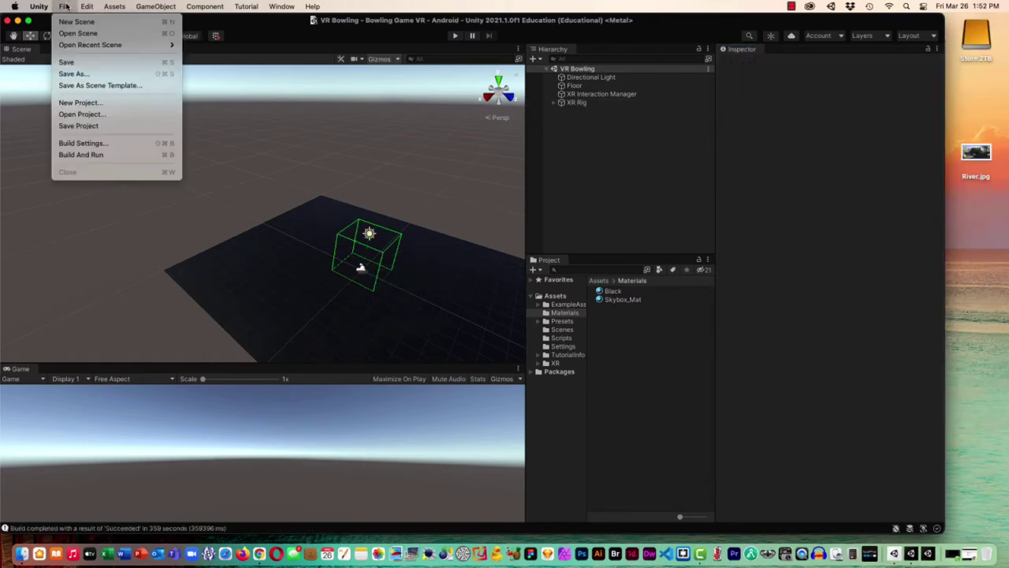
click(124, 143)
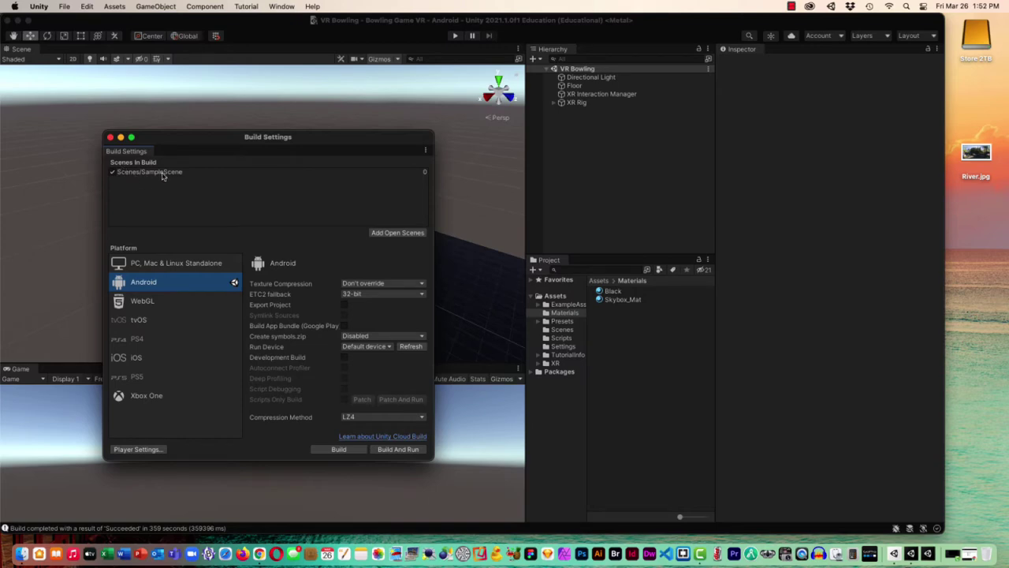
right_click(178, 175)
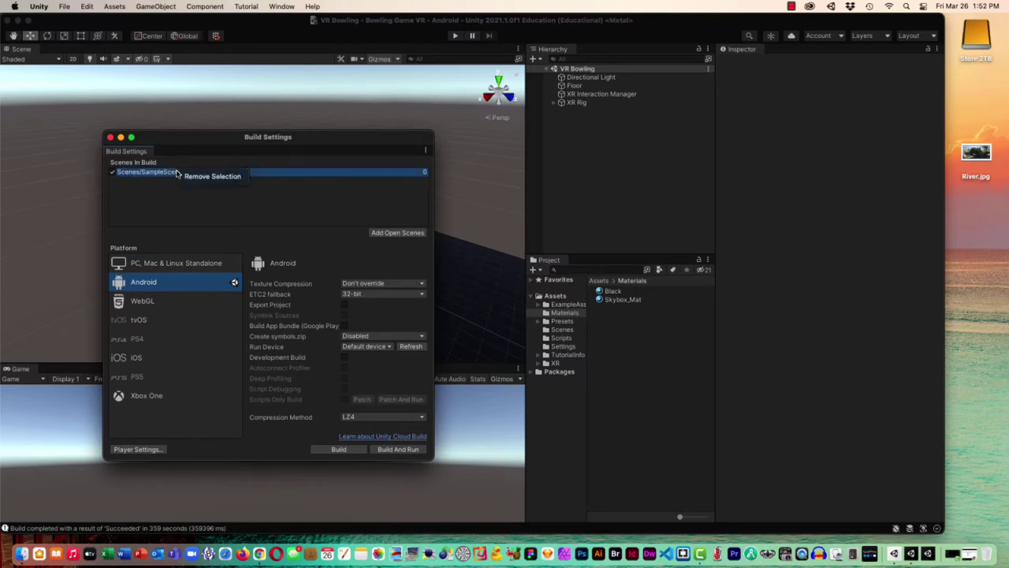
click(194, 179)
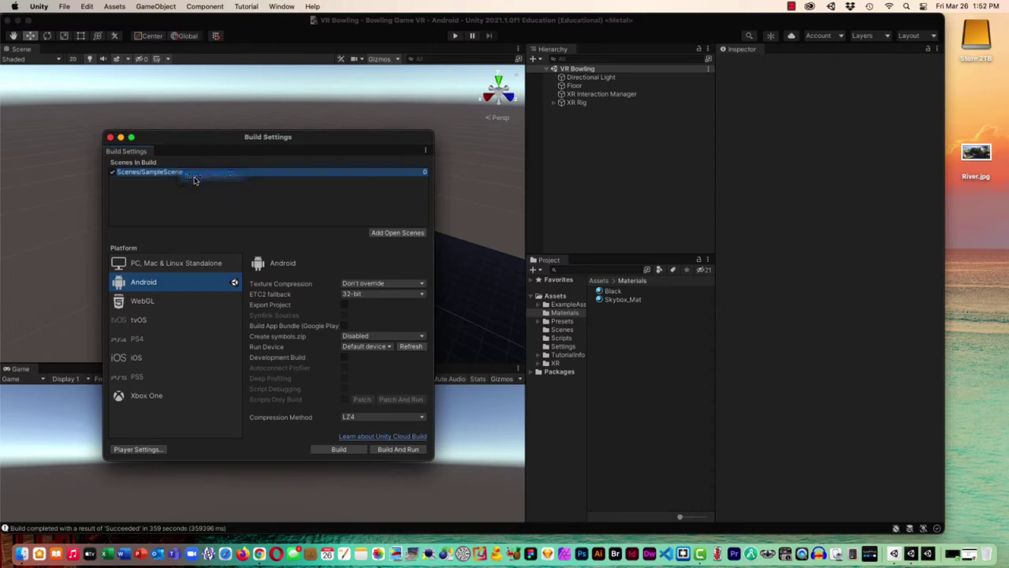
click(387, 235)
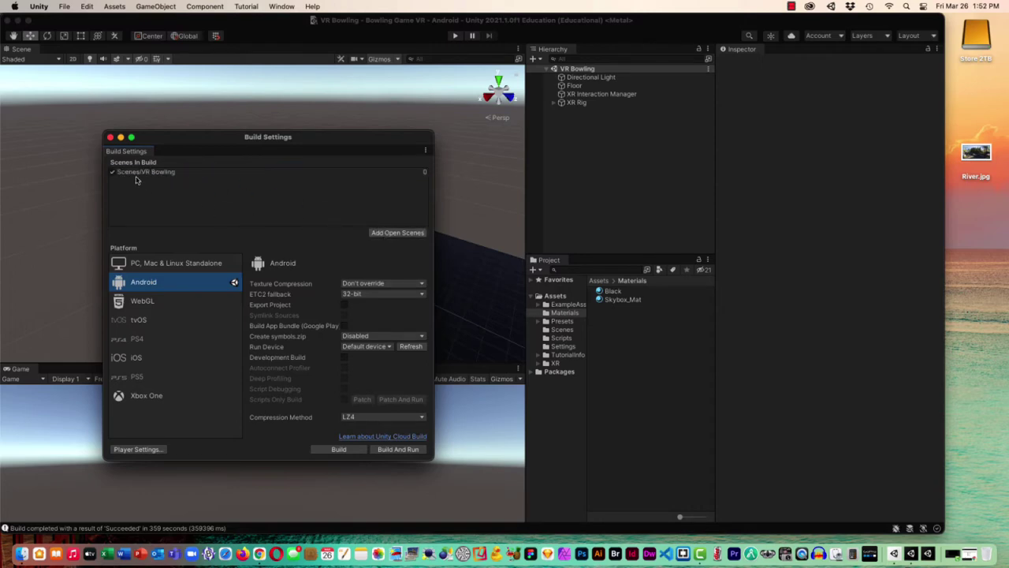
Step: Build and Run as 'My First Bowling Game' into a new builds folder
click(390, 454)
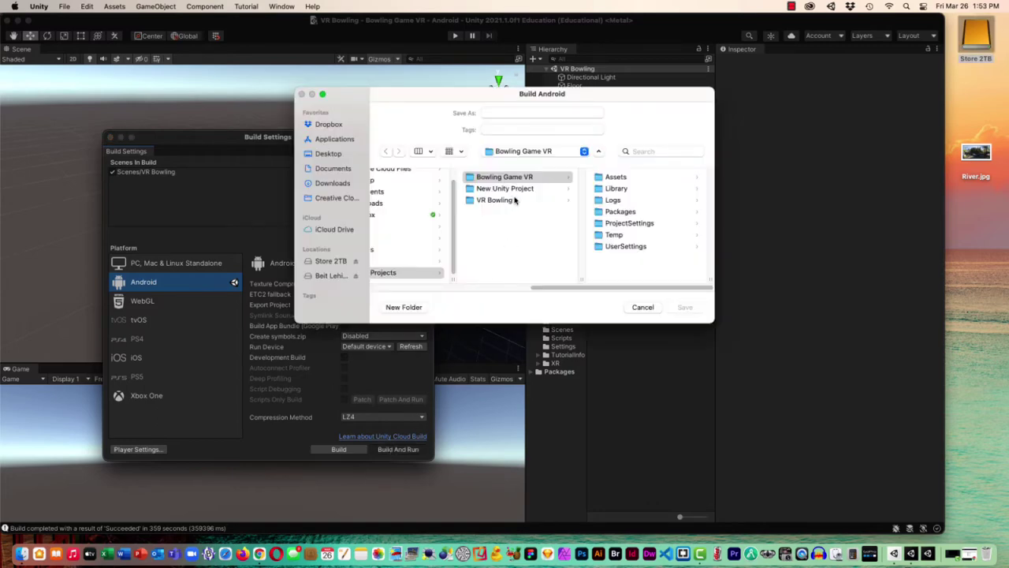
click(404, 306)
text(B)
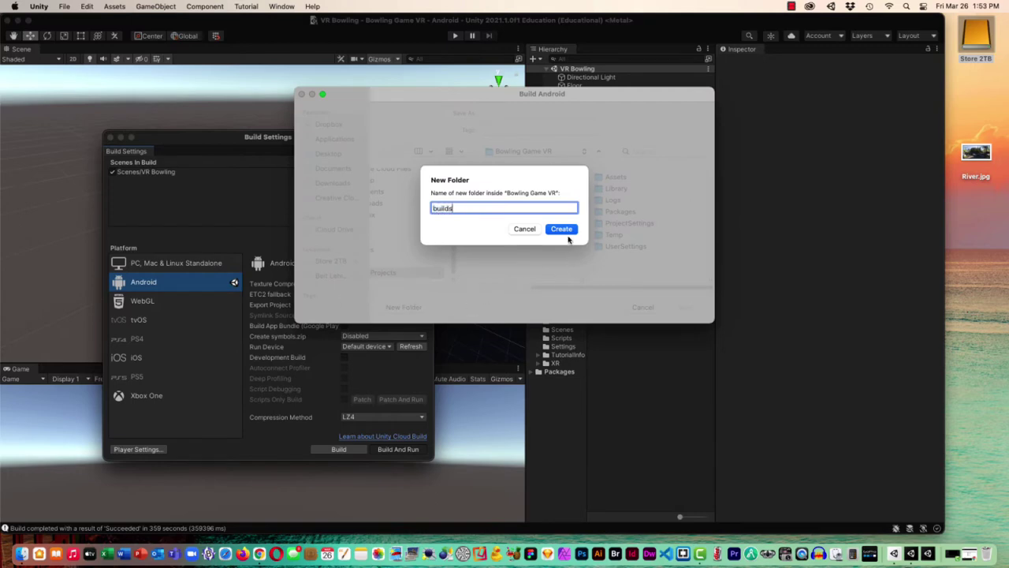
click(567, 230)
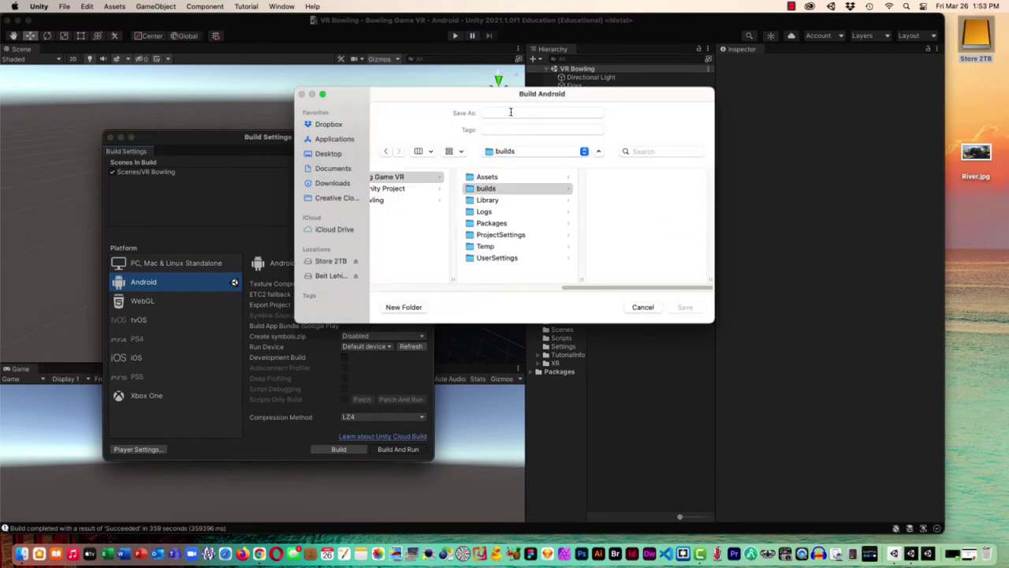
click(511, 112)
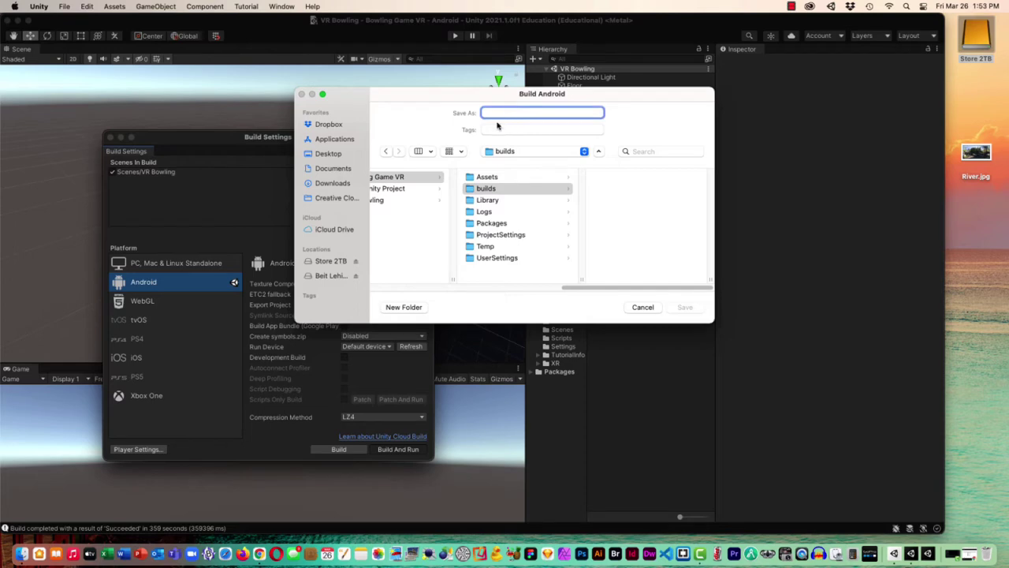
text(My First Bowling Game)
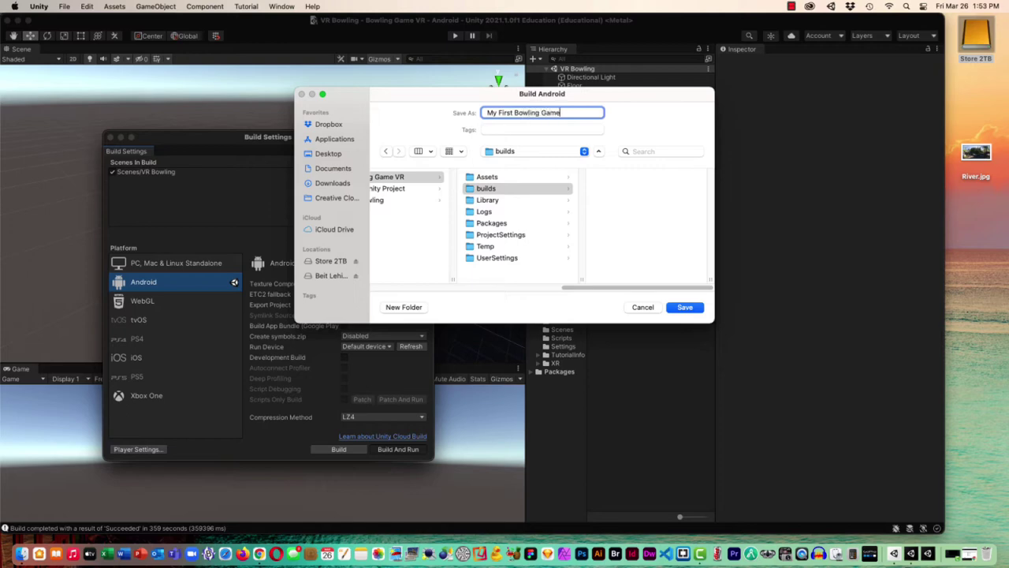
click(685, 307)
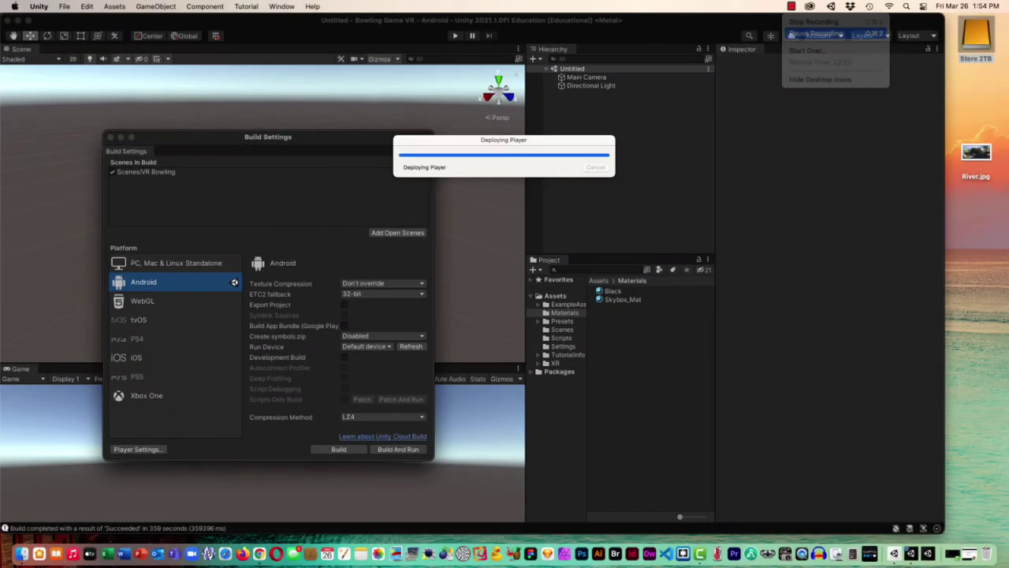
Step: Close Build Settings and bring up the oculus.com/casting stream in Chrome
click(110, 137)
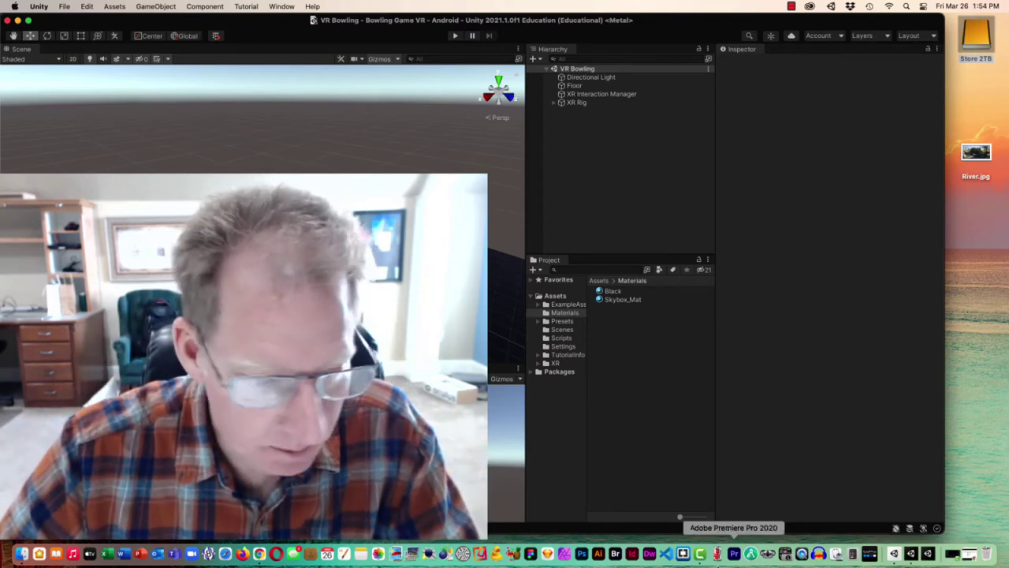
click(355, 558)
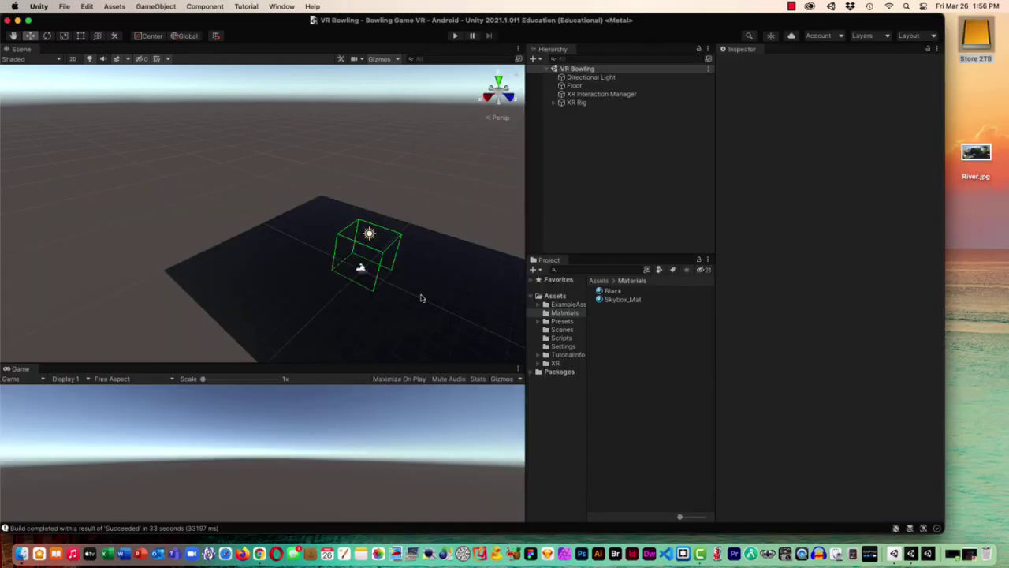
click(383, 289)
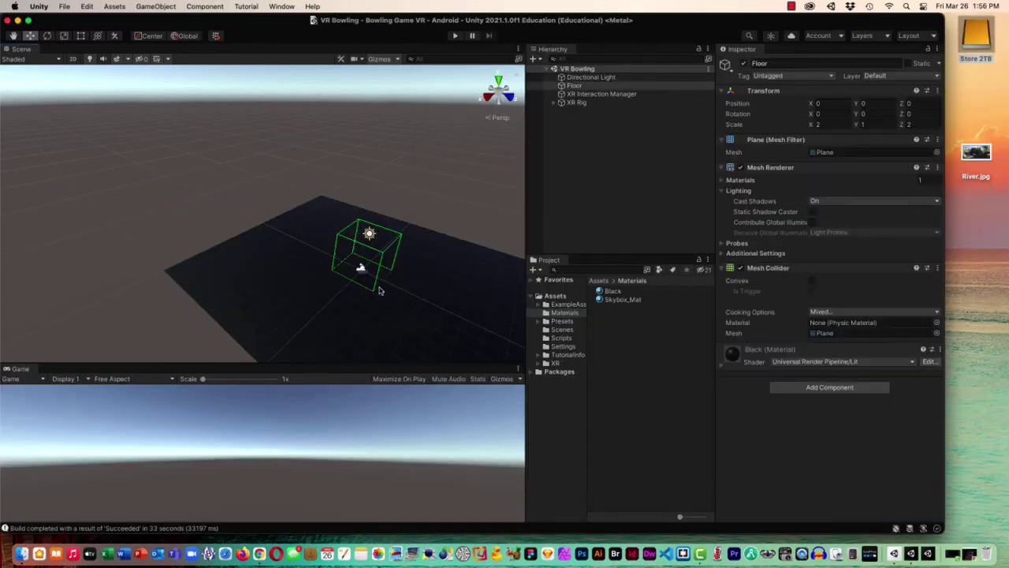
right_drag(399, 288, 444, 281)
right_drag(376, 272, 425, 260)
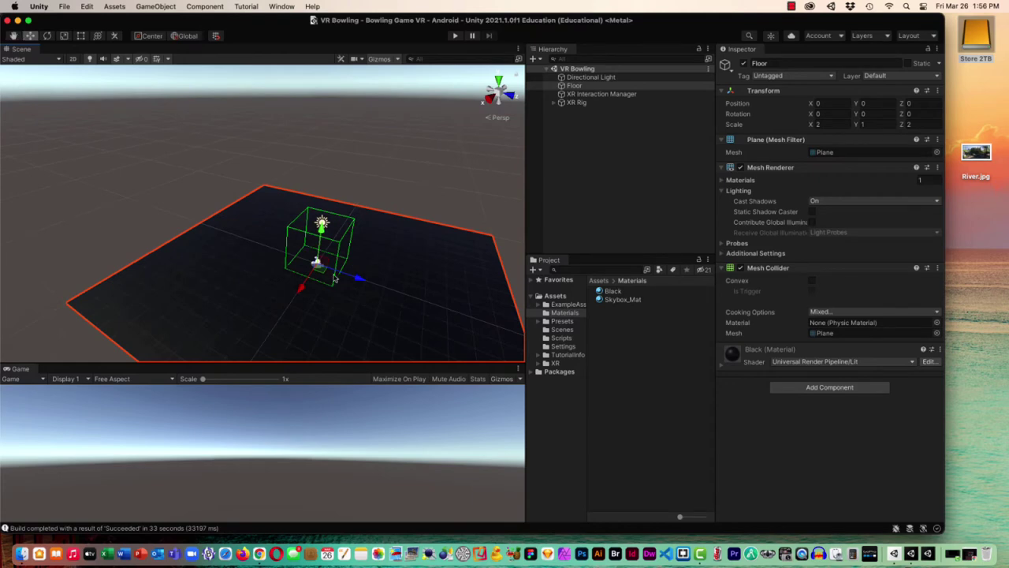
scroll(426, 260, up, 5)
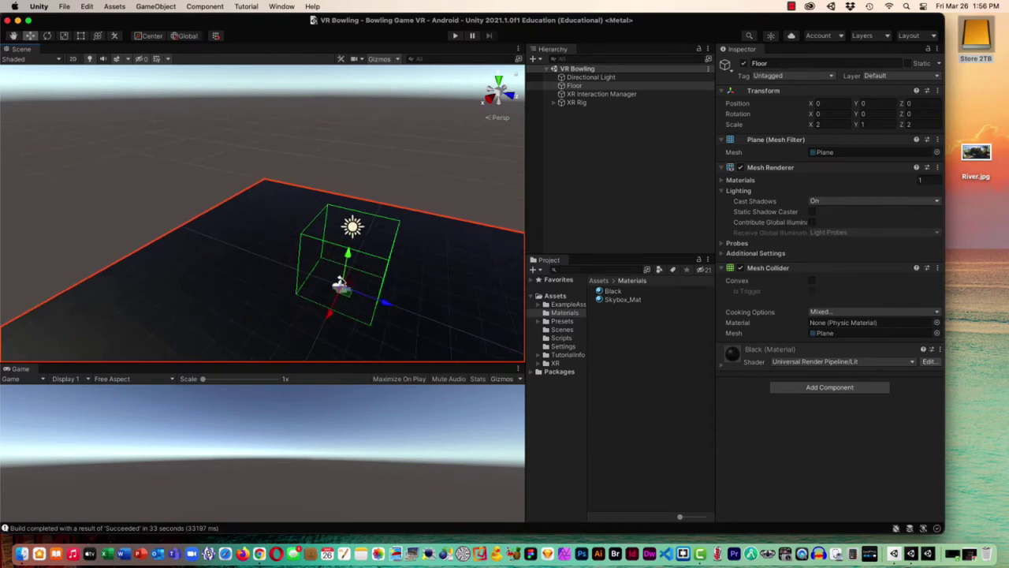
alt+drag(344, 284, 441, 209)
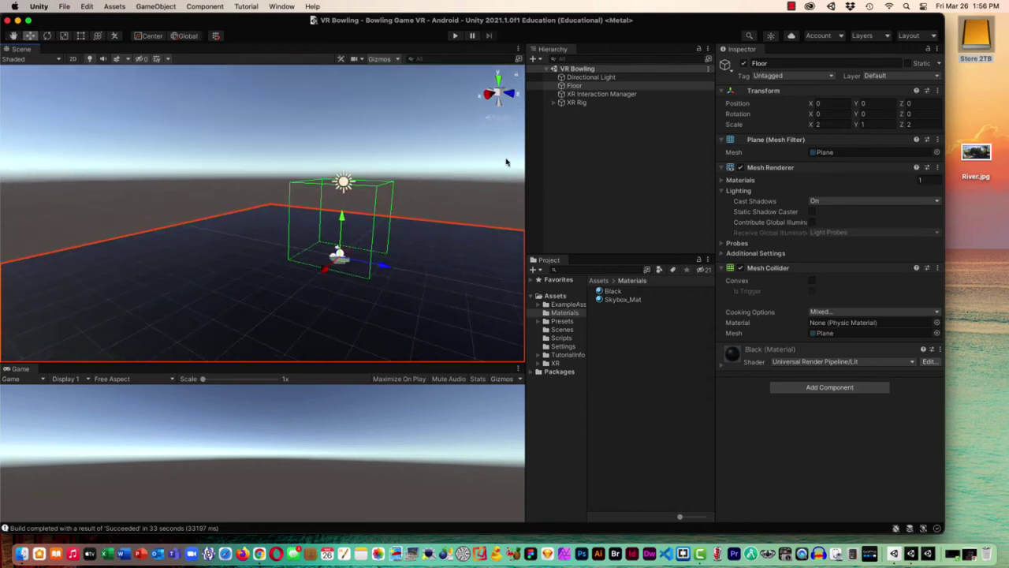
click(555, 103)
double_click(581, 111)
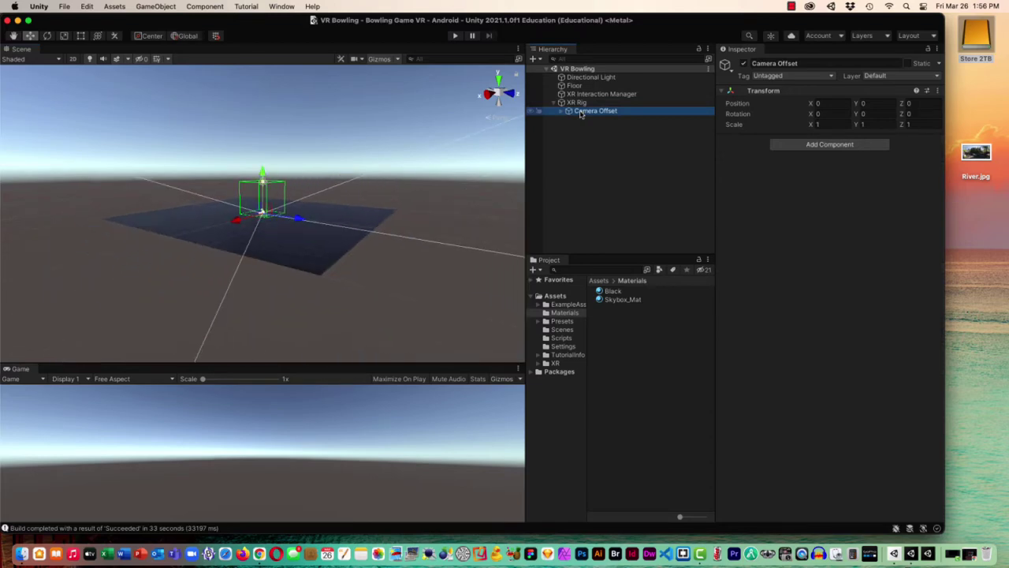
double_click(577, 86)
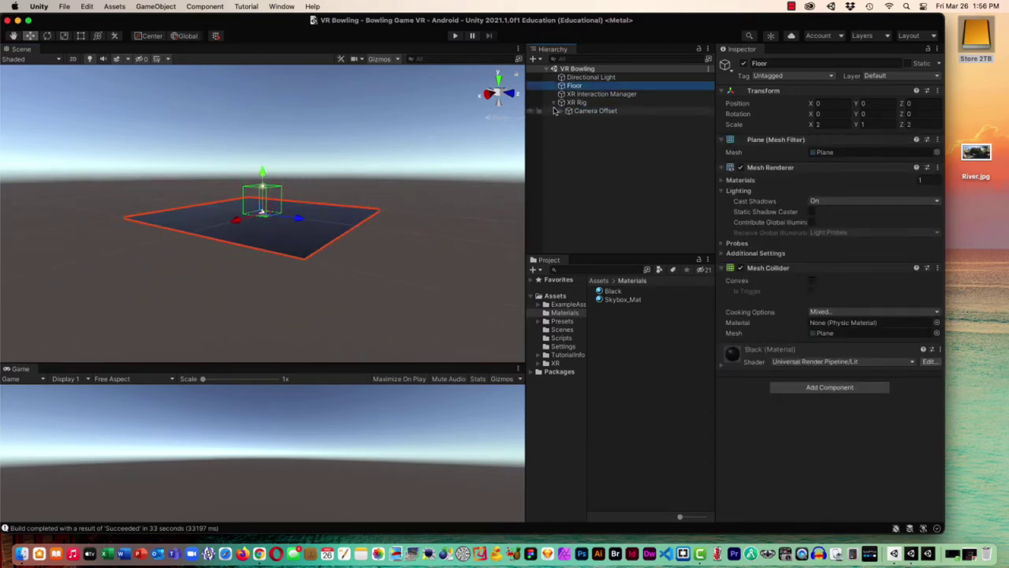
click(555, 103)
scroll(268, 217, up, 5)
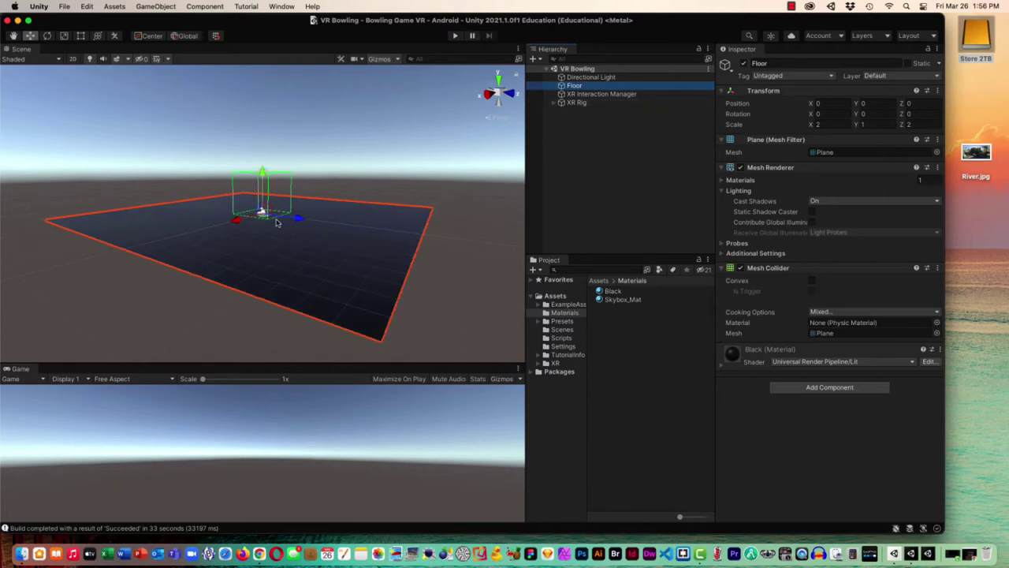
scroll(277, 215, up, 5)
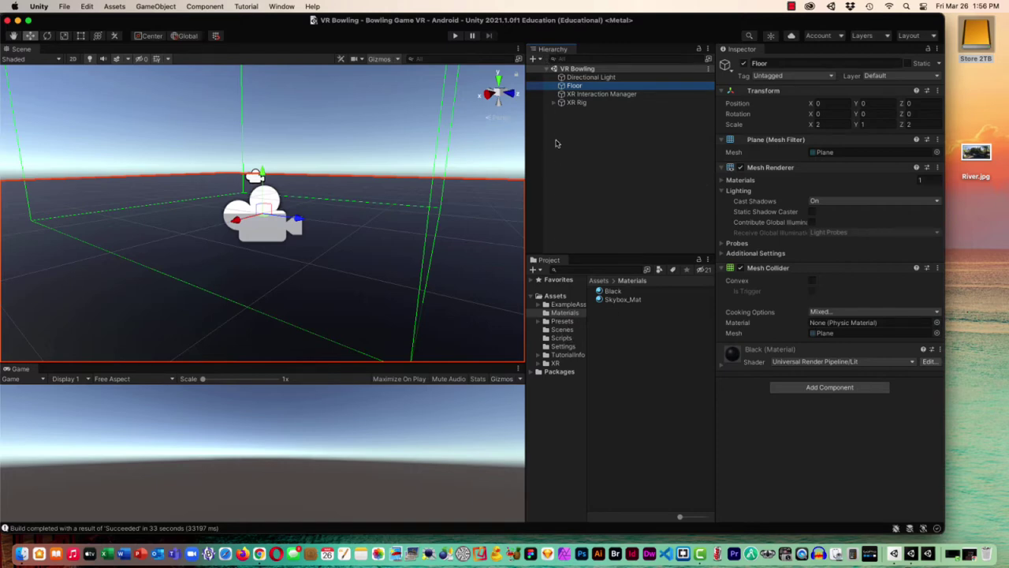
Step: Add a cube to the scene and nudge it slightly lower
right_click(561, 137)
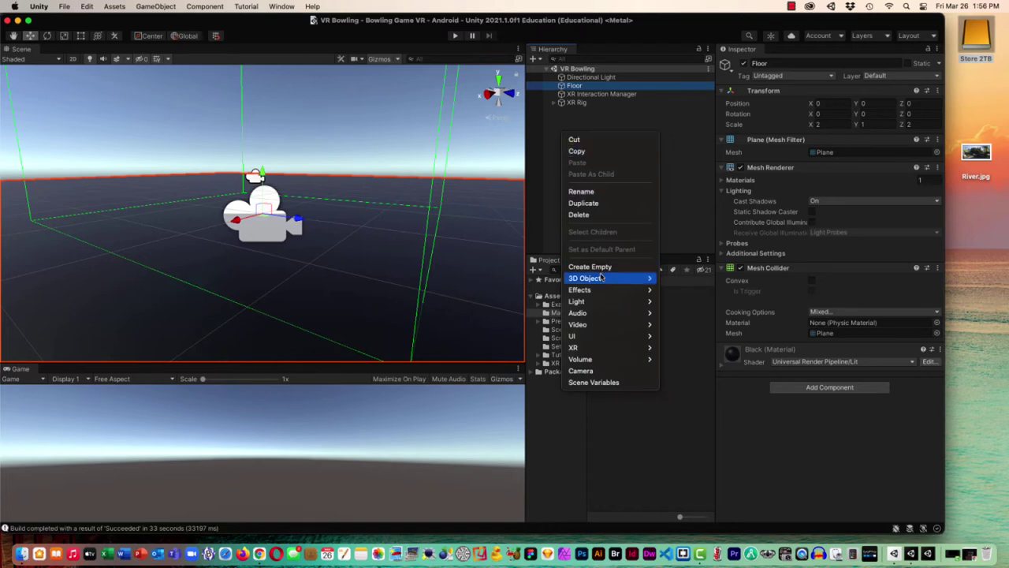
mouse_move(639, 280)
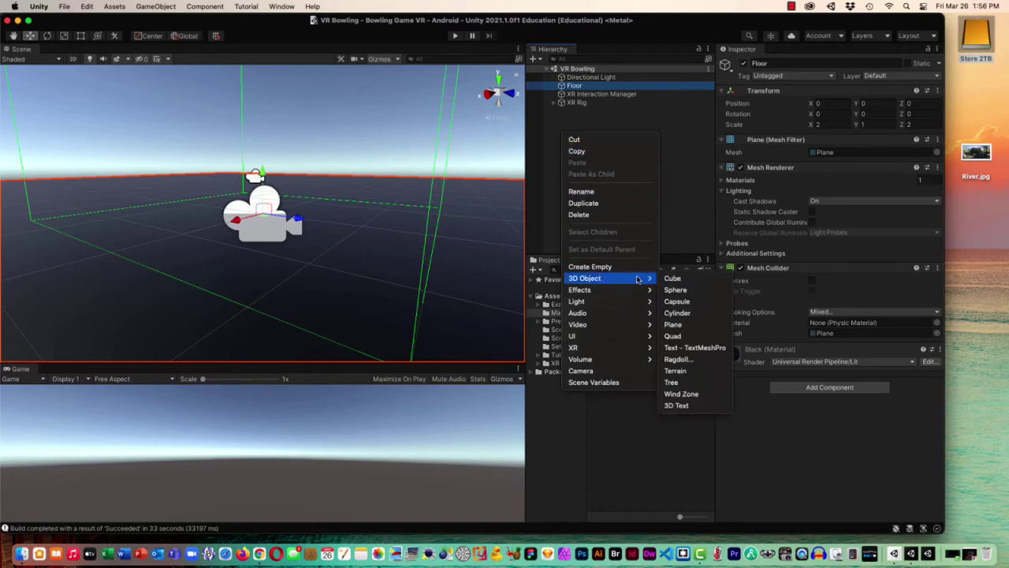
click(680, 279)
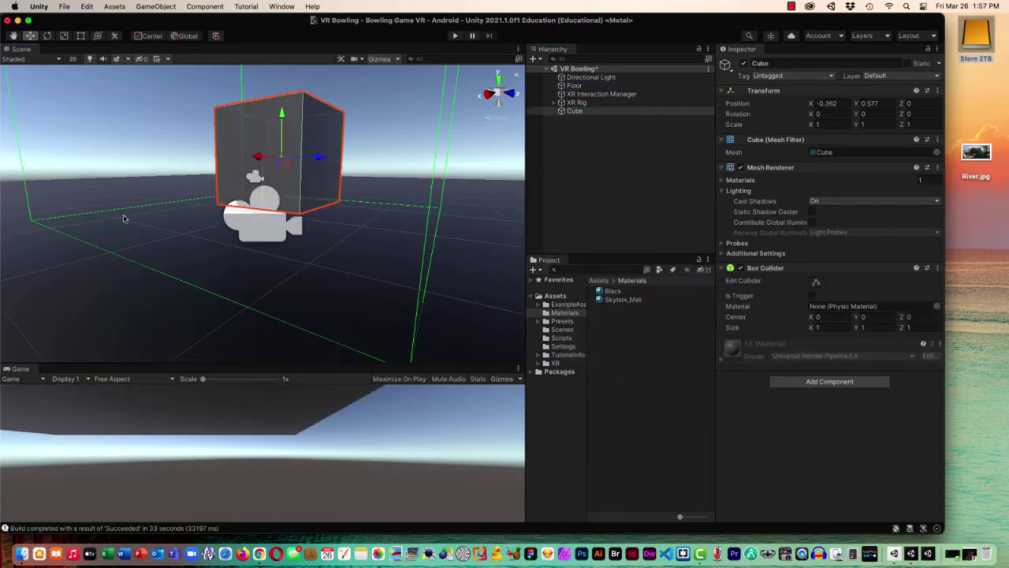
alt+drag(123, 217, 231, 227)
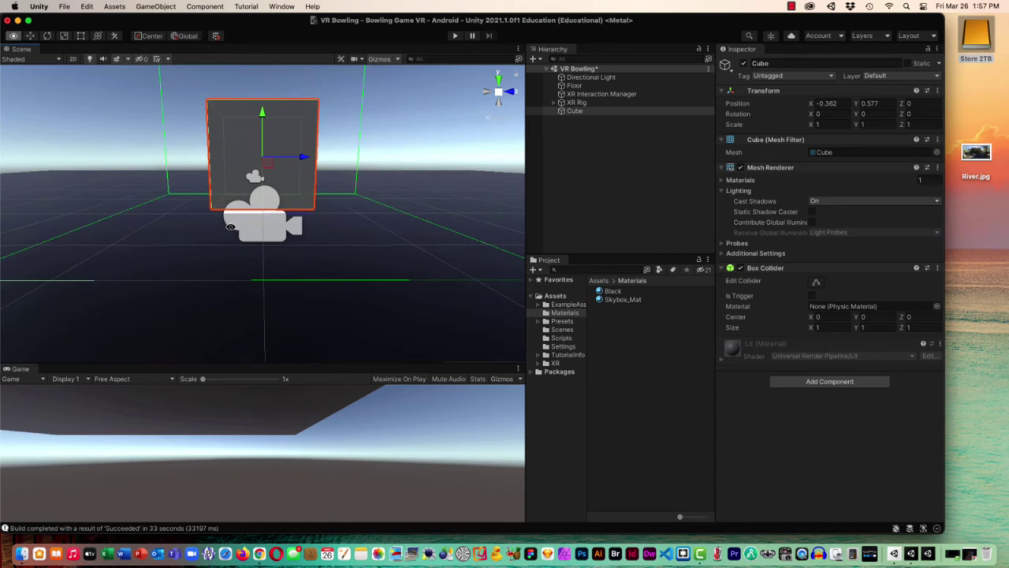
mouse_move(264, 121)
mouse_down()
mouse_move(264, 130)
mouse_move(265, 114)
mouse_up()
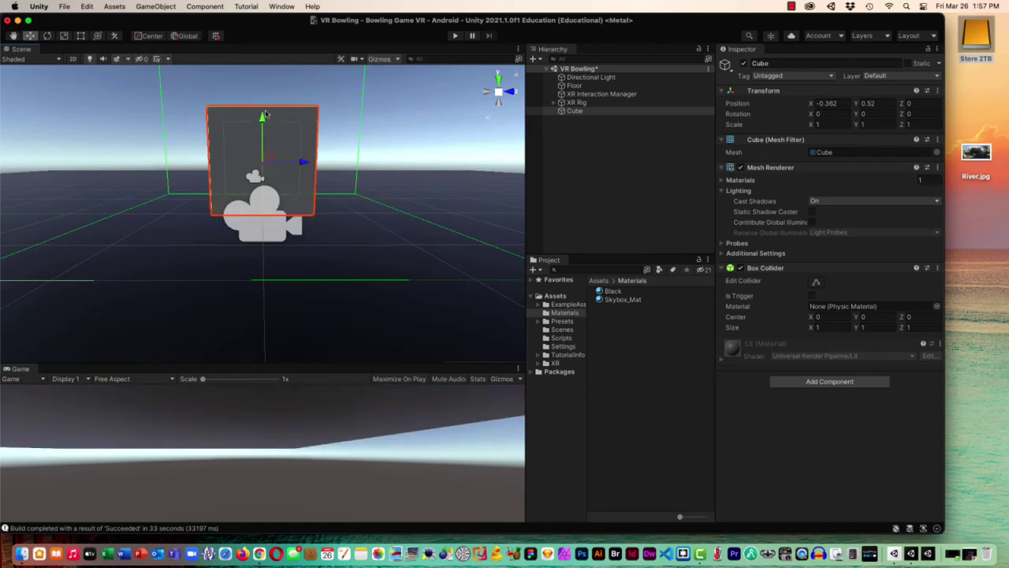
Step: Squash the cube into a thin slab and lower it toward the floor
click(64, 36)
drag(263, 119, 261, 158)
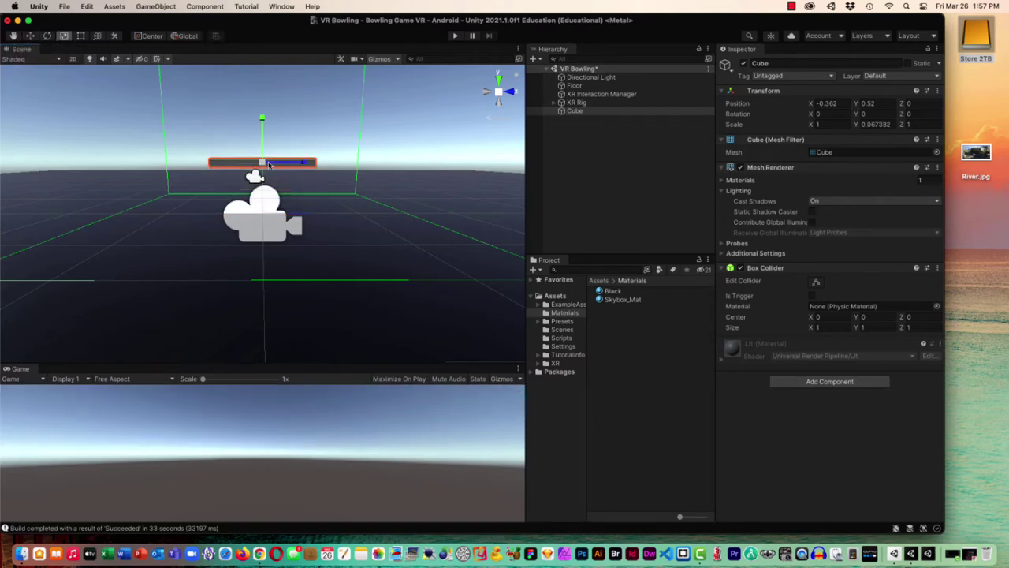
click(31, 36)
drag(263, 121, 268, 168)
Step: Slide the slab sideways along X to about -0.94, just above the floor
scroll(304, 172, up, 3)
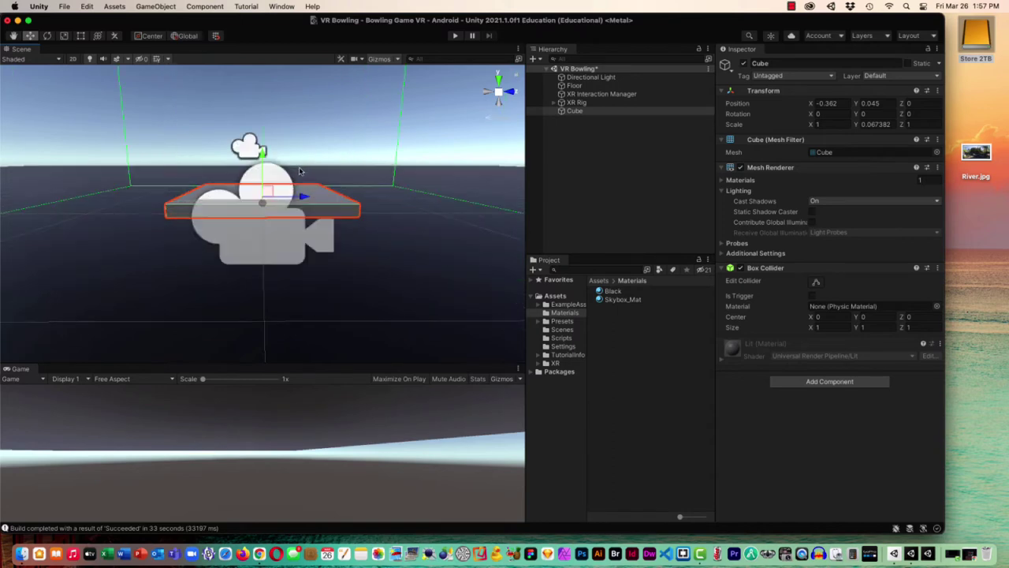
scroll(299, 166, down, 3)
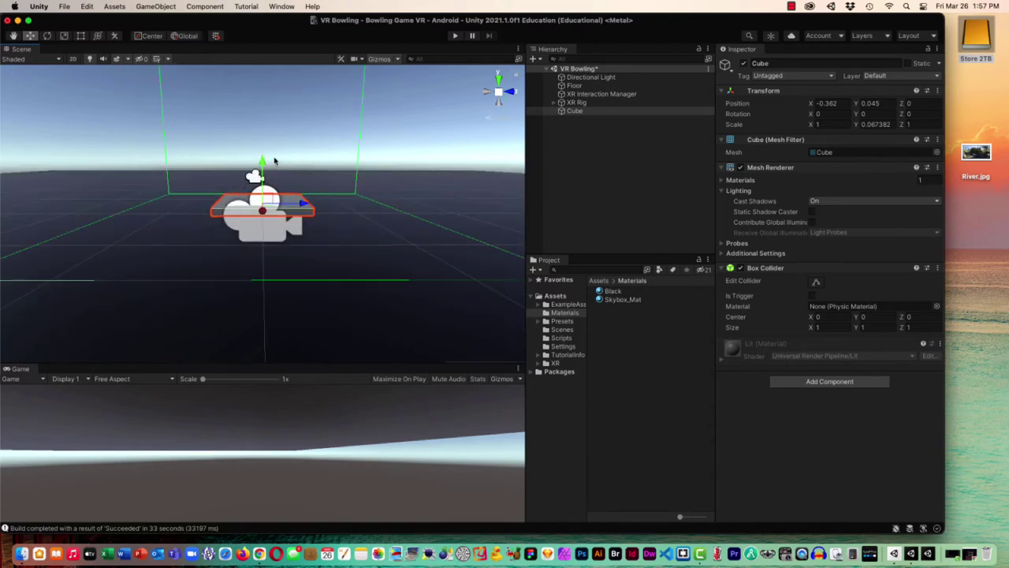
key(alt)
middle_drag(260, 189, 303, 325)
click(292, 320)
click(302, 325)
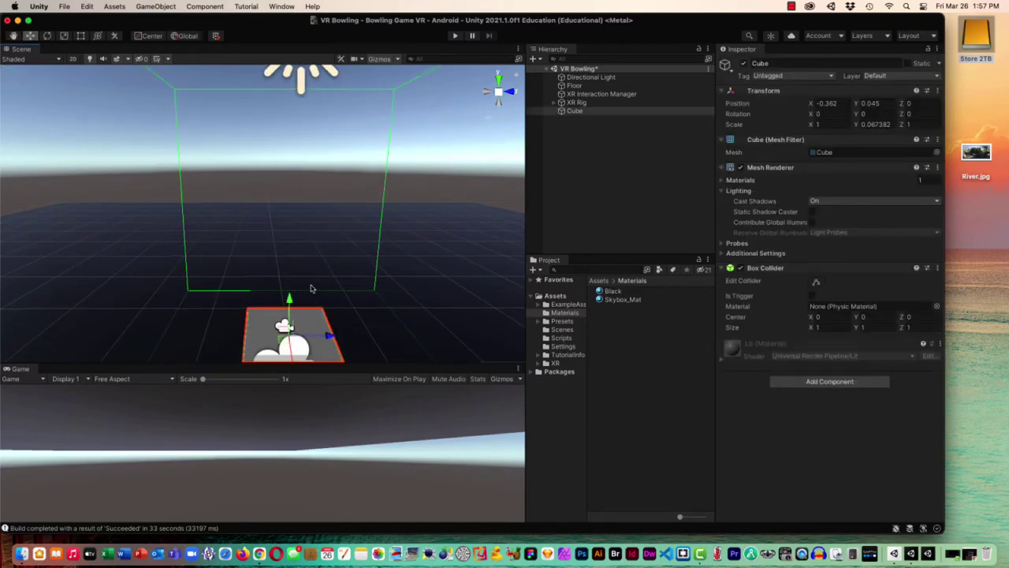
scroll(311, 289, down, 2)
drag(285, 327, 278, 290)
alt+drag(310, 329, 323, 319)
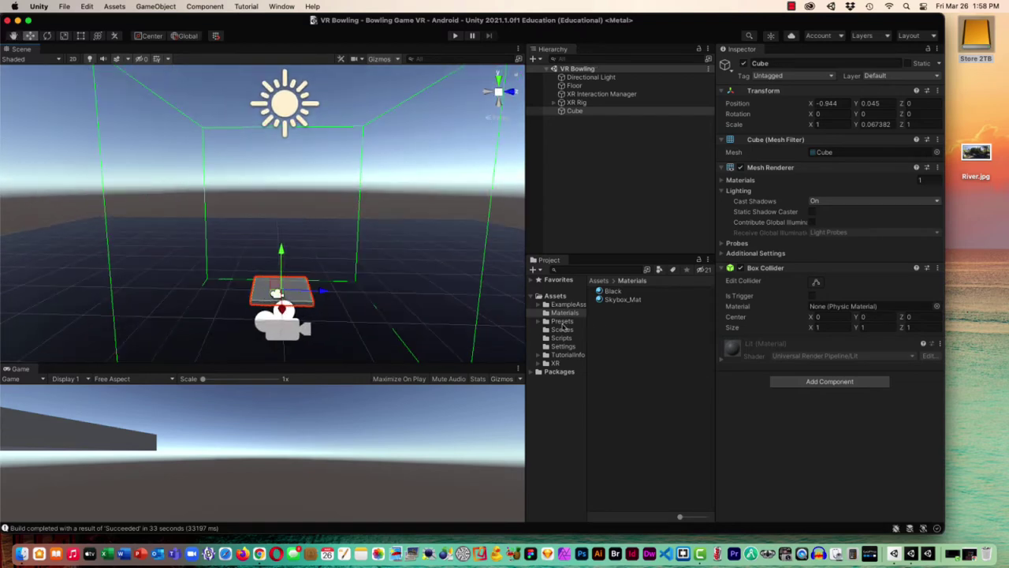
Step: Create a new material named red in Assets/Materials
click(564, 314)
right_click(613, 338)
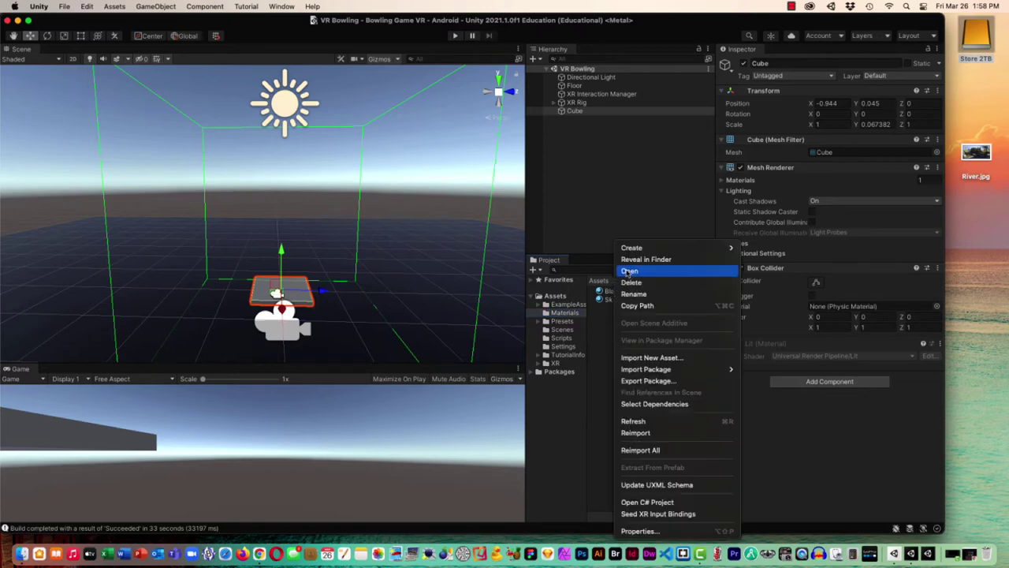
mouse_move(694, 248)
click(757, 279)
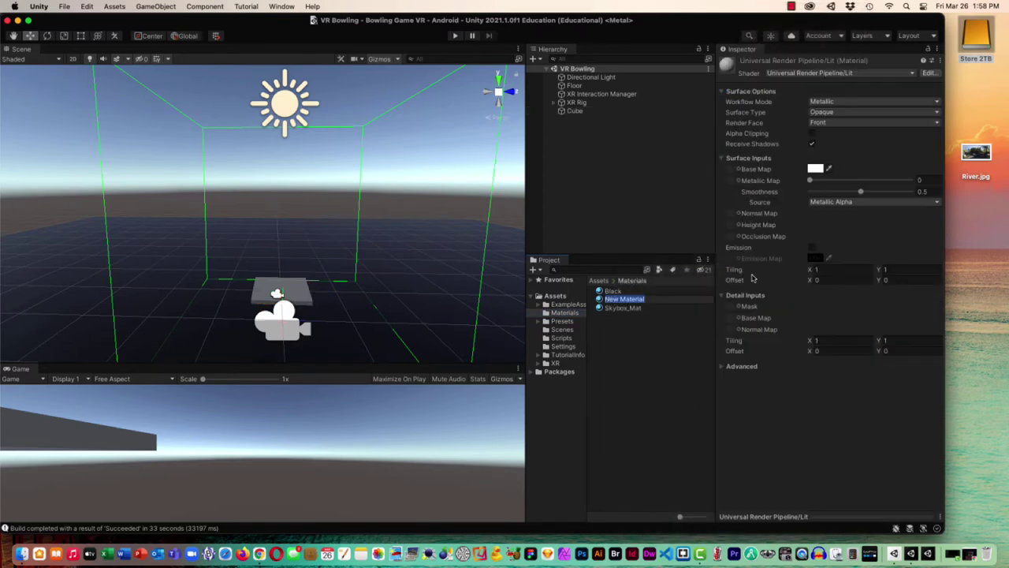
text(red)
Step: Give red a pure red (FF0000) base colour and apply it to the cube slab
click(813, 170)
drag(888, 238, 904, 222)
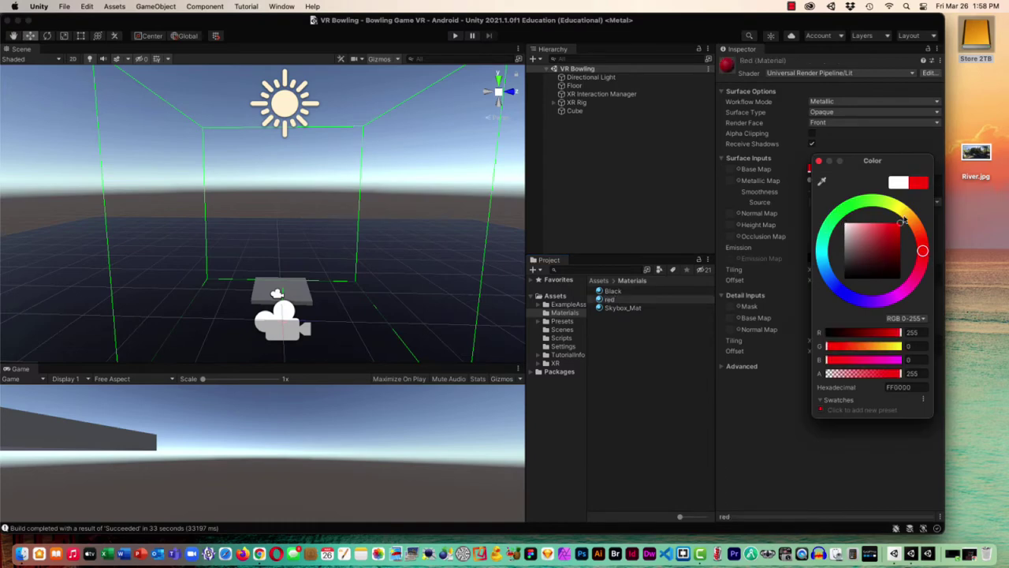
drag(603, 302, 299, 291)
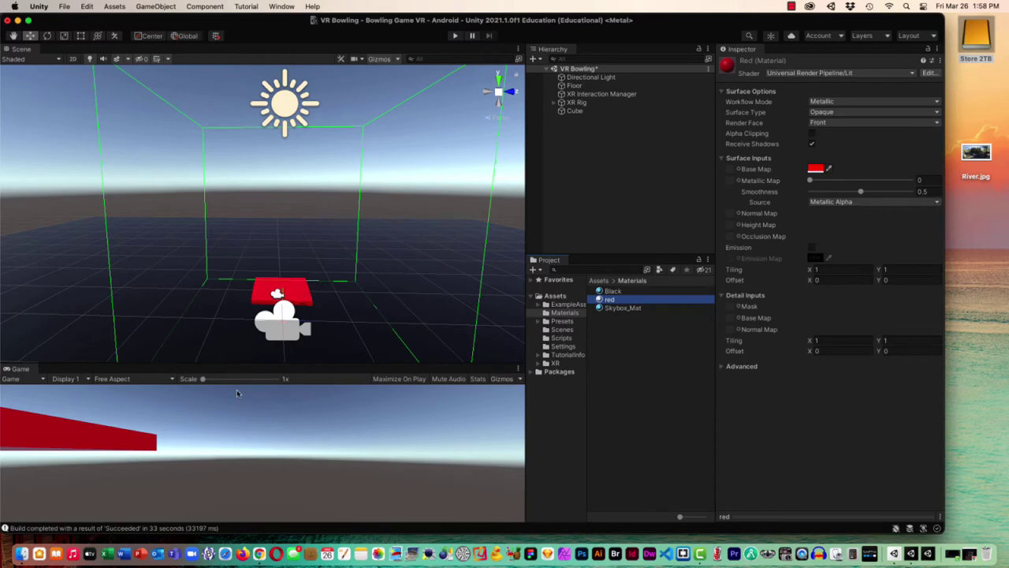
click(281, 319)
click(588, 112)
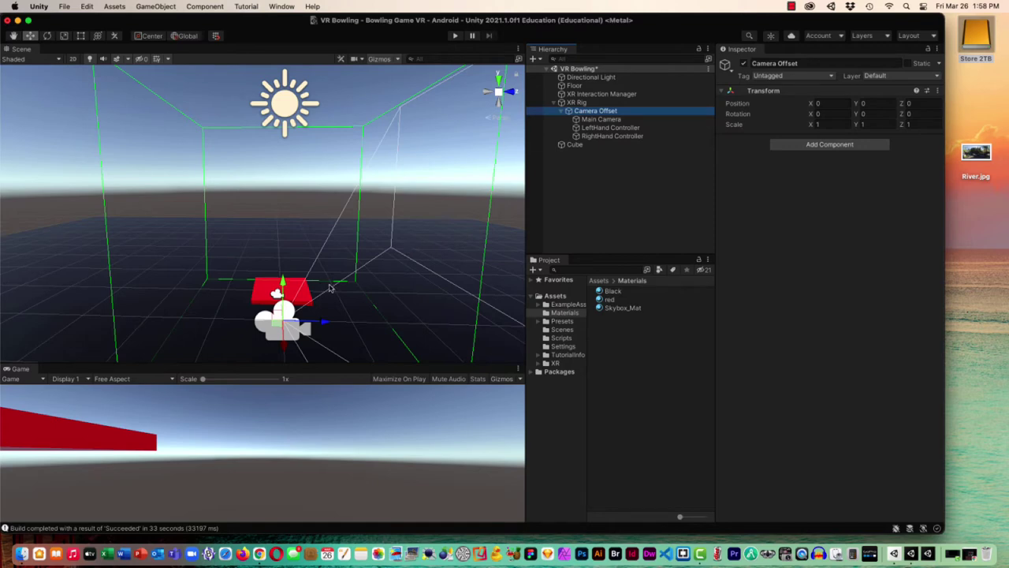
Step: Centre the red slab before the camera and lift it to 0.03, 0.14, 0.86
alt+drag(328, 288, 426, 263)
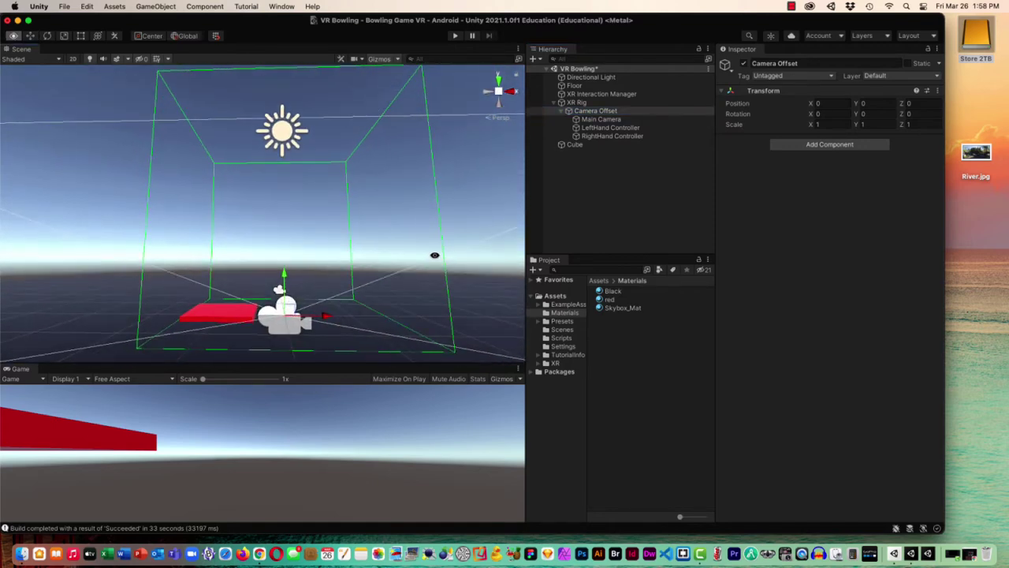
alt+drag(434, 255, 268, 309)
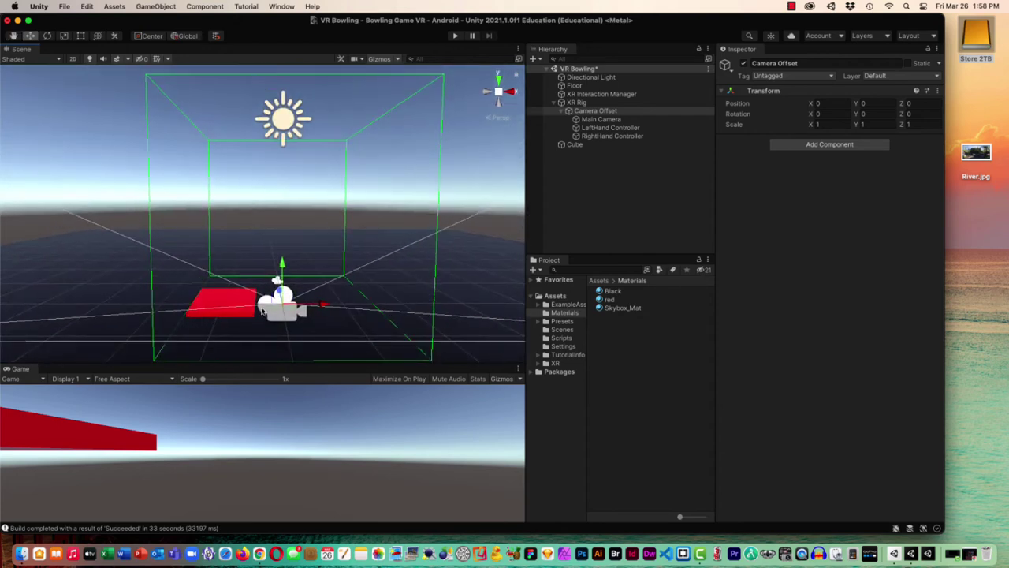
click(223, 305)
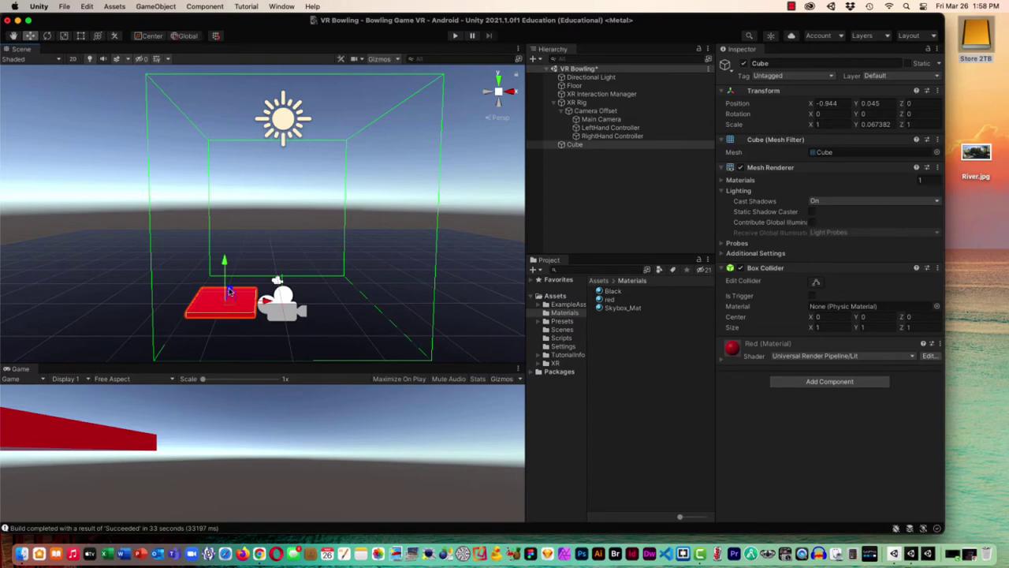
drag(227, 292, 321, 289)
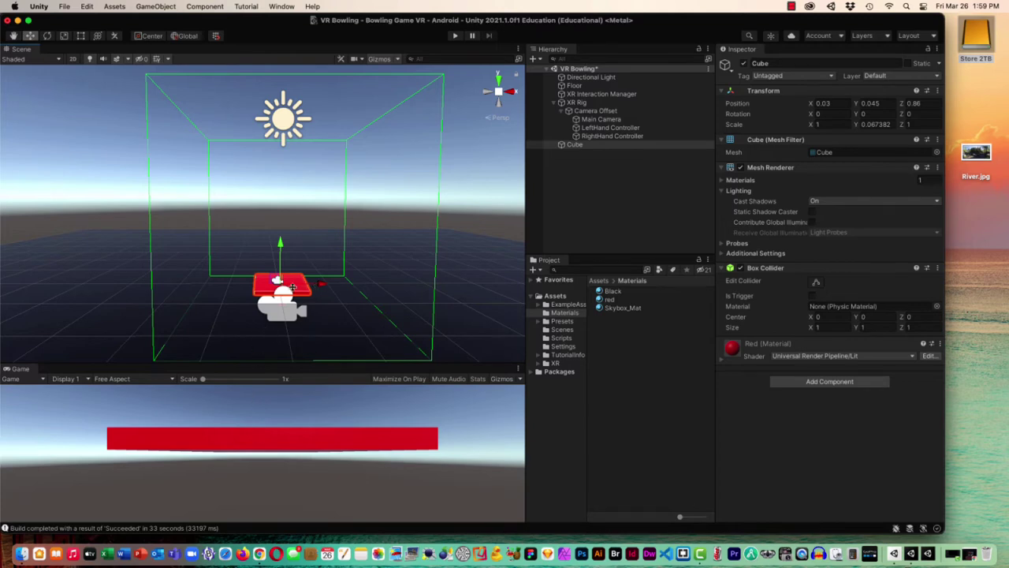
drag(281, 246, 282, 245)
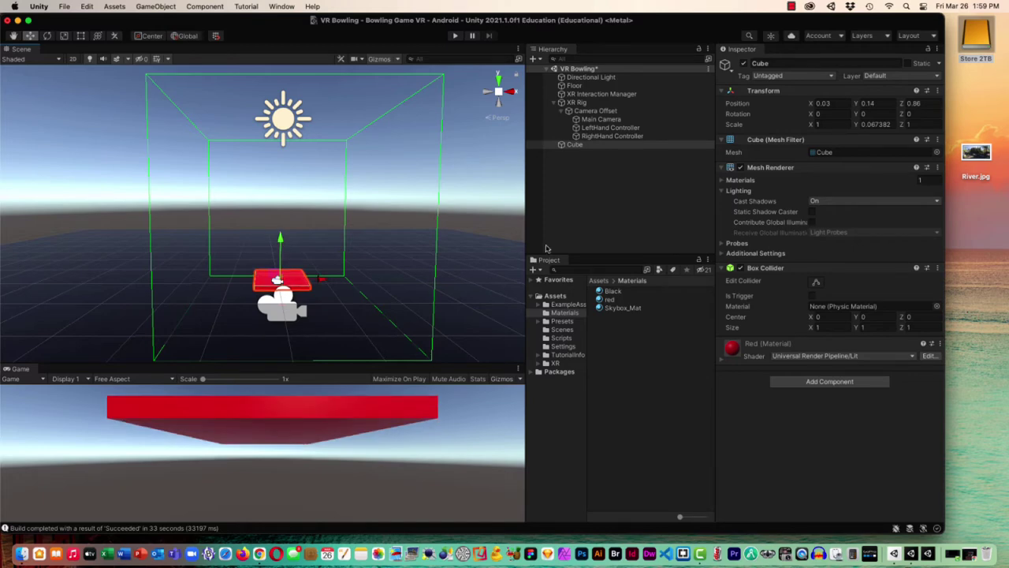
click(554, 102)
Step: Rename the Cube slab to Table
double_click(575, 111)
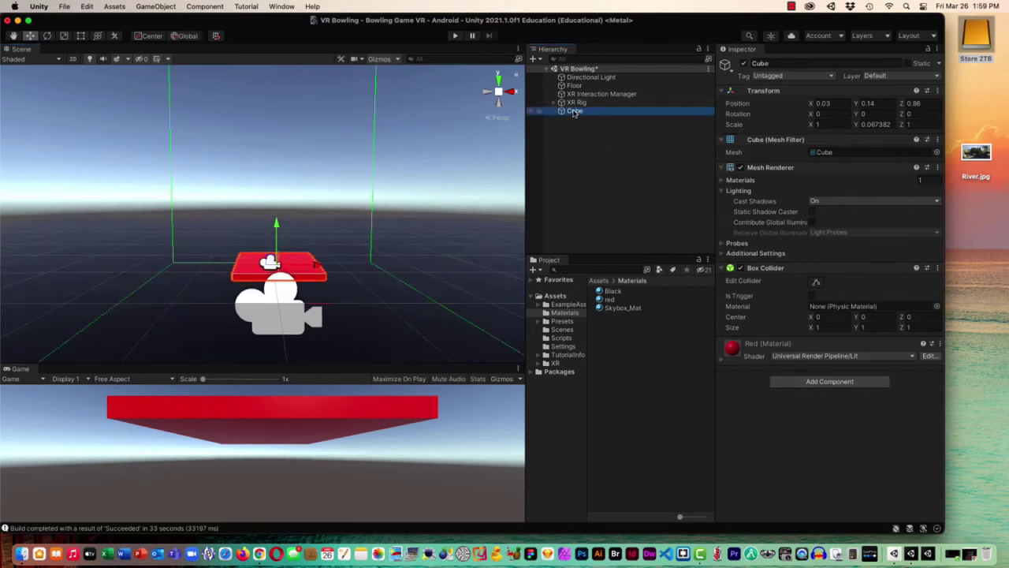
click(575, 112)
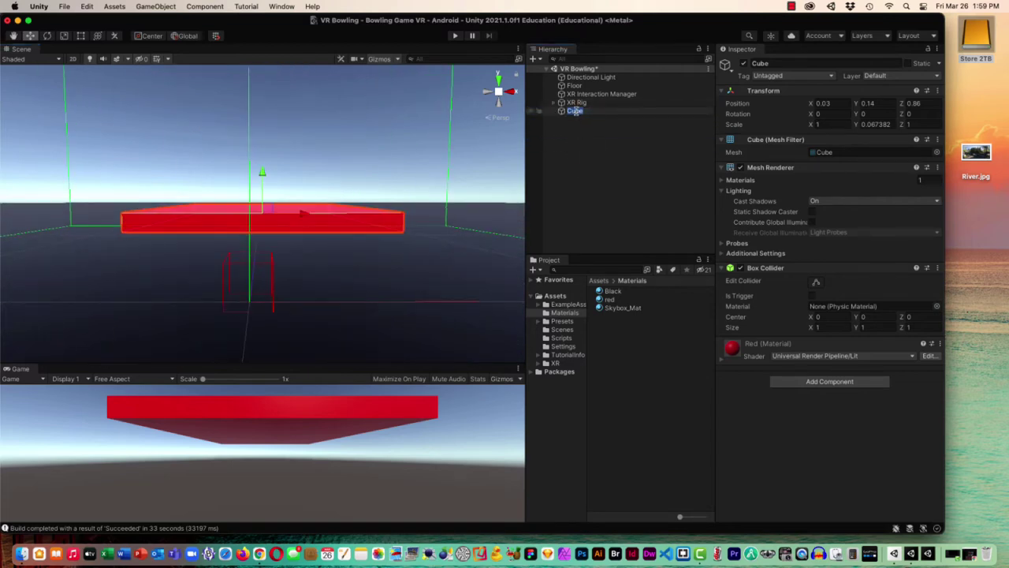
text(Table)
key(Return)
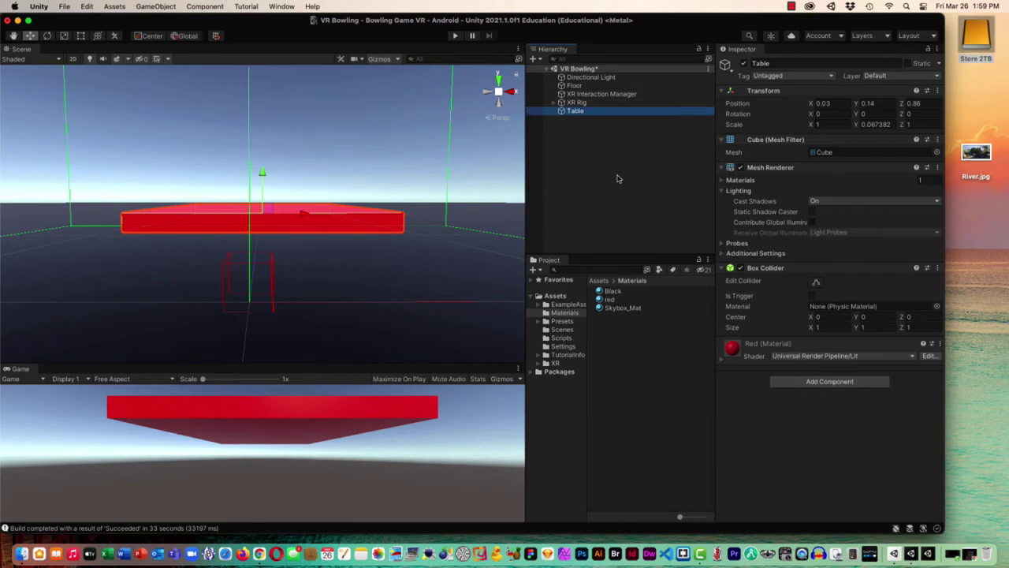
Step: Add a 3D Sphere and place it at position 0, 0, 0
right_click(586, 150)
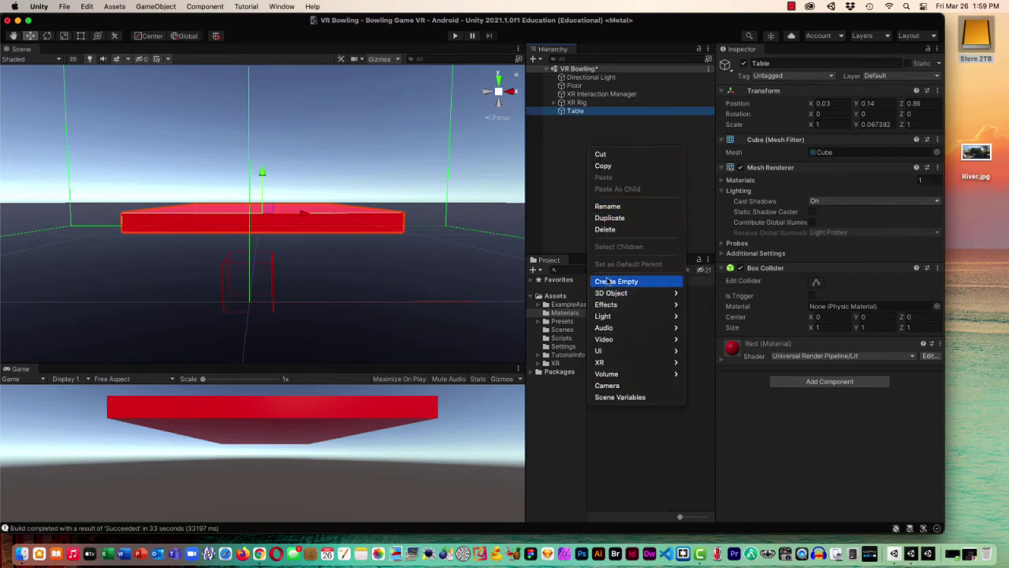
mouse_move(612, 295)
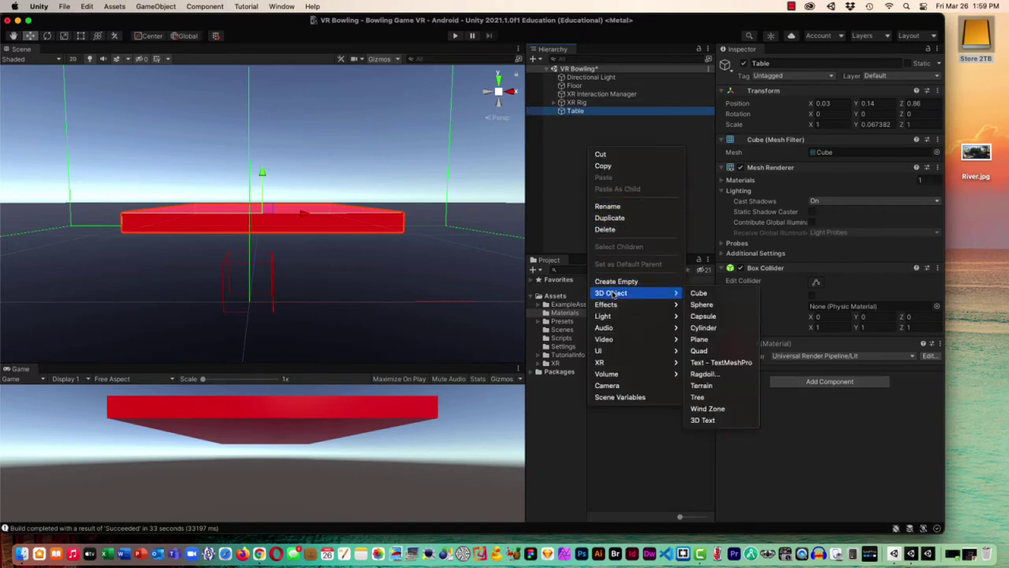
click(708, 306)
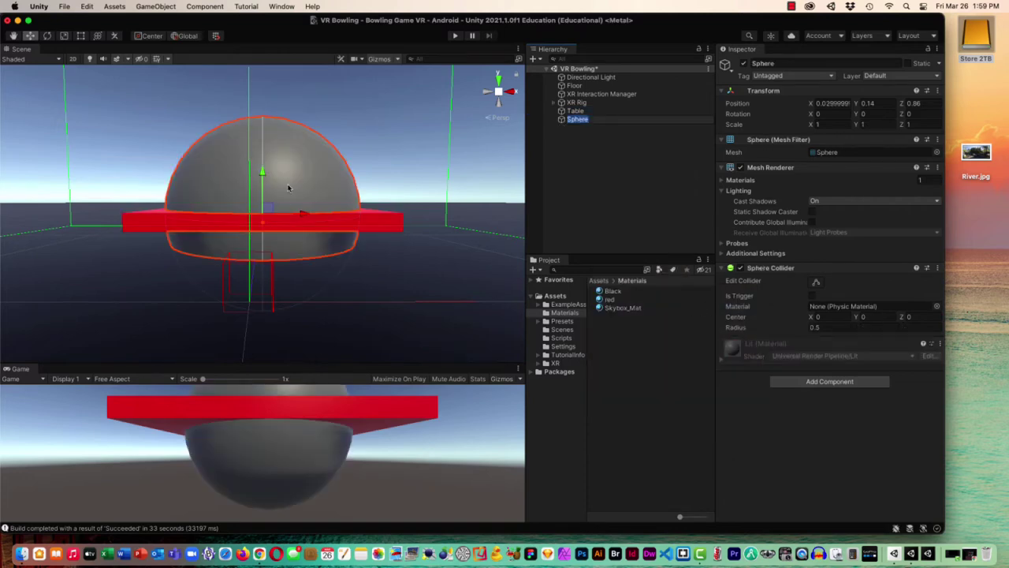
click(817, 103)
text(0)
key(Tab)
text(0)
key(Tab)
text(0)
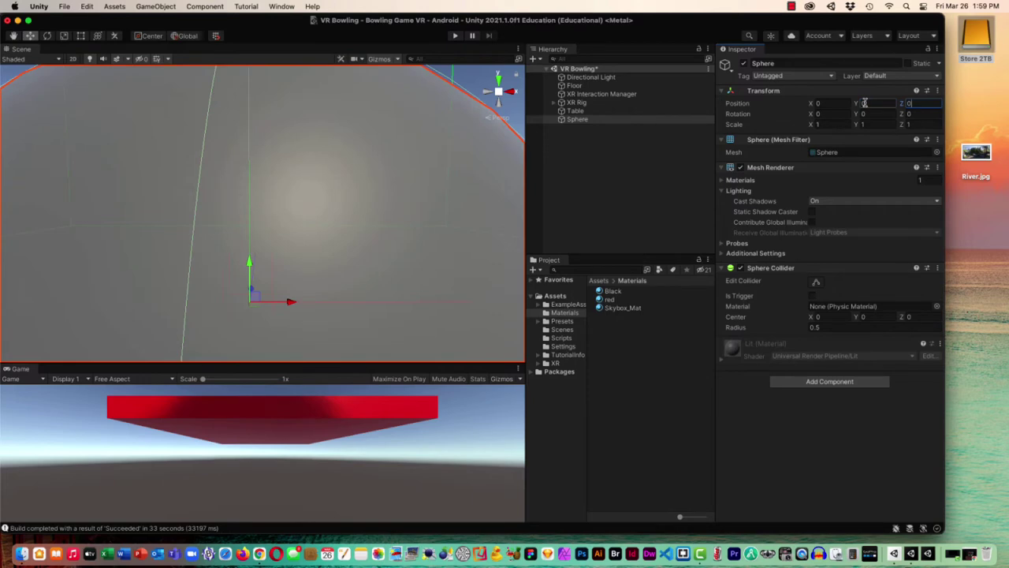
Step: Scale the sphere to 0.2, 0.2, 0.2
click(820, 124)
text(0.2)
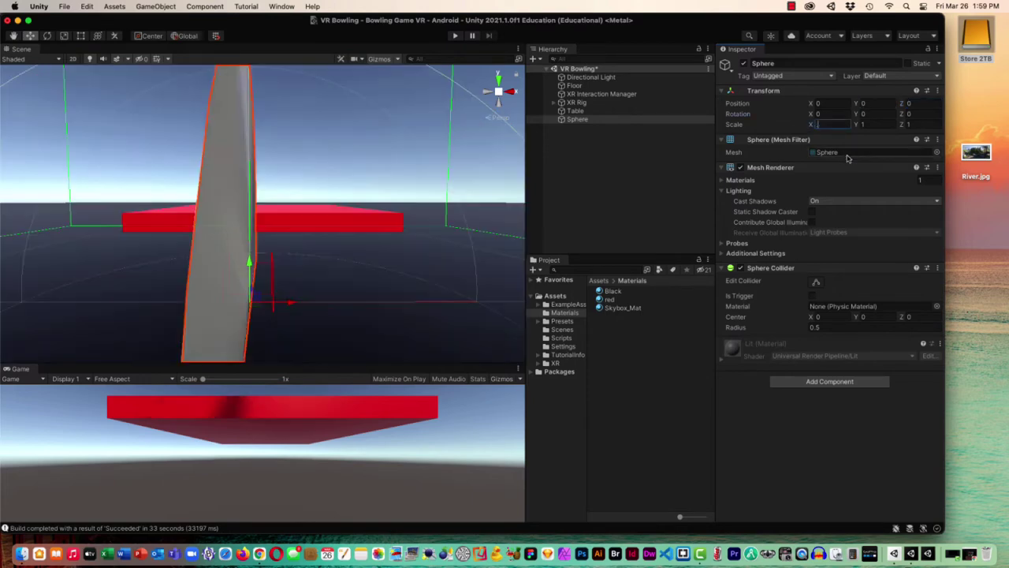
key(Tab)
text(0.2)
key(Tab)
text(0.2)
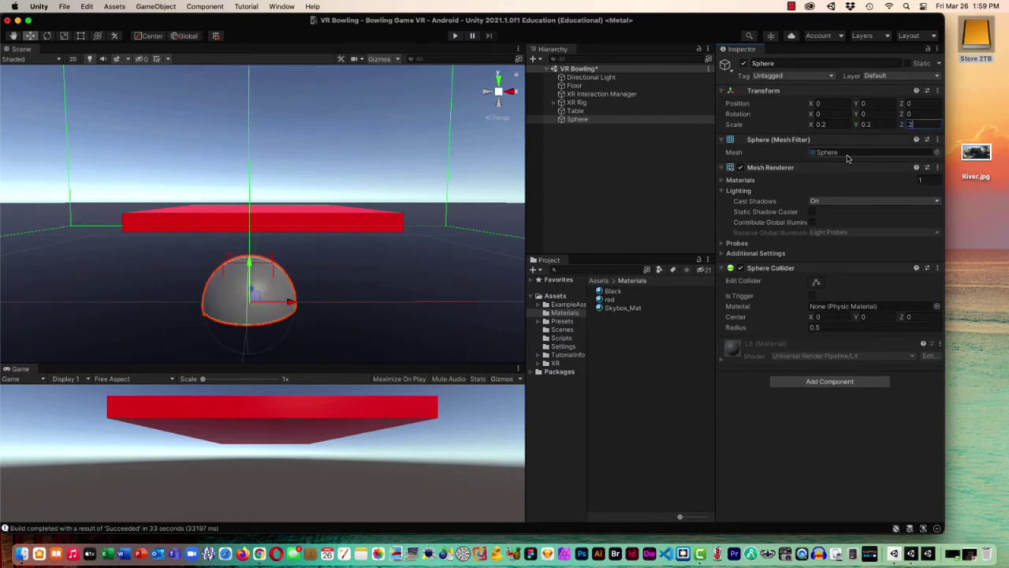
key(Tab)
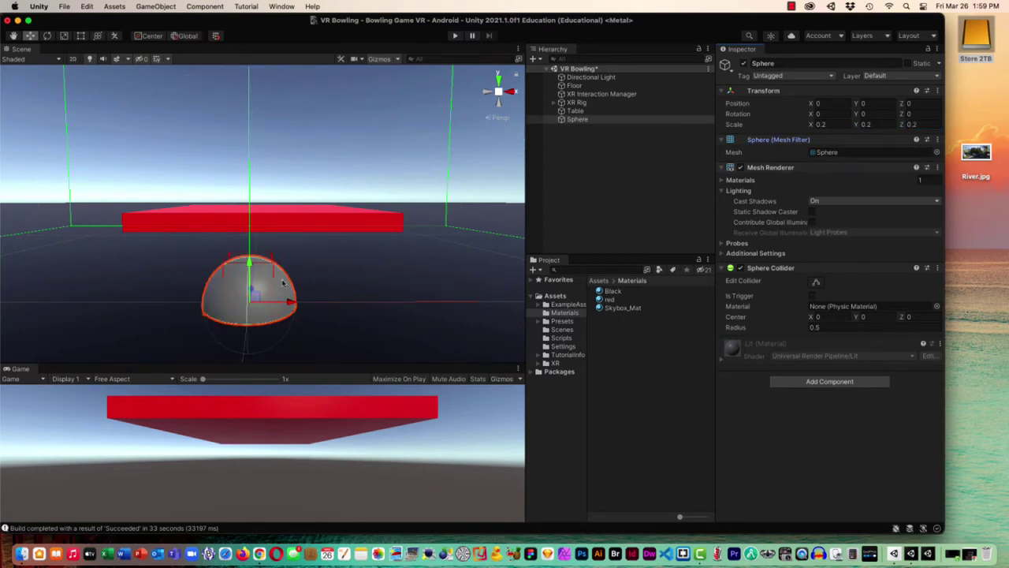
Step: Raise the sphere and move it roughly onto the red table
click(30, 37)
drag(250, 265, 265, 121)
key(q)
drag(338, 192, 337, 305)
key(w)
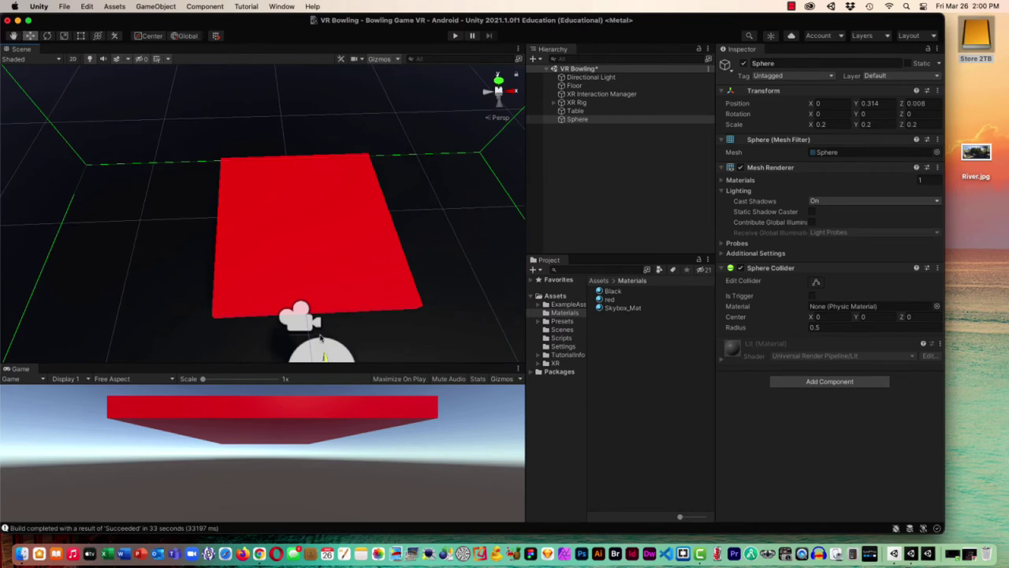
drag(331, 356, 310, 167)
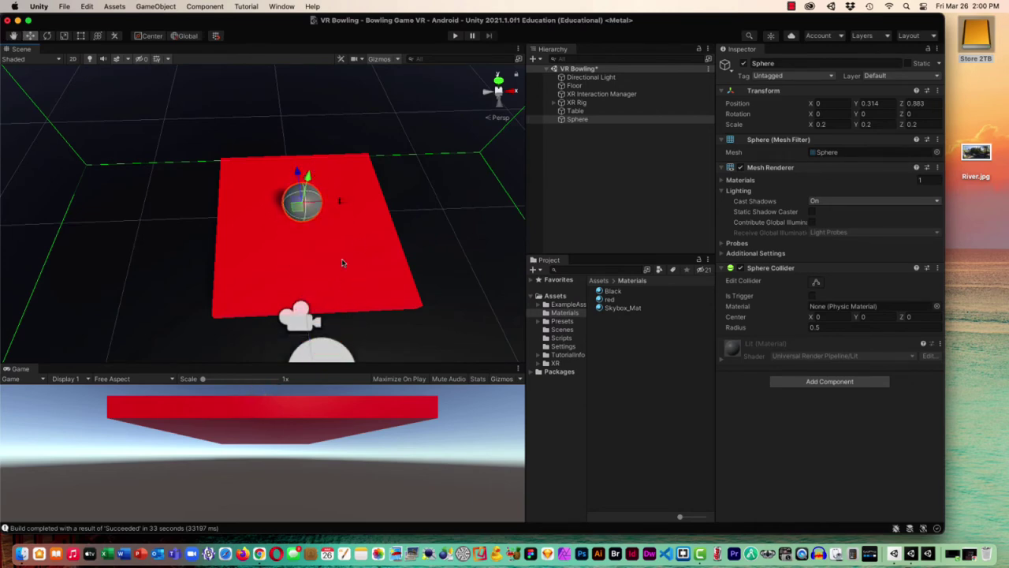
alt+drag(334, 245, 304, 279)
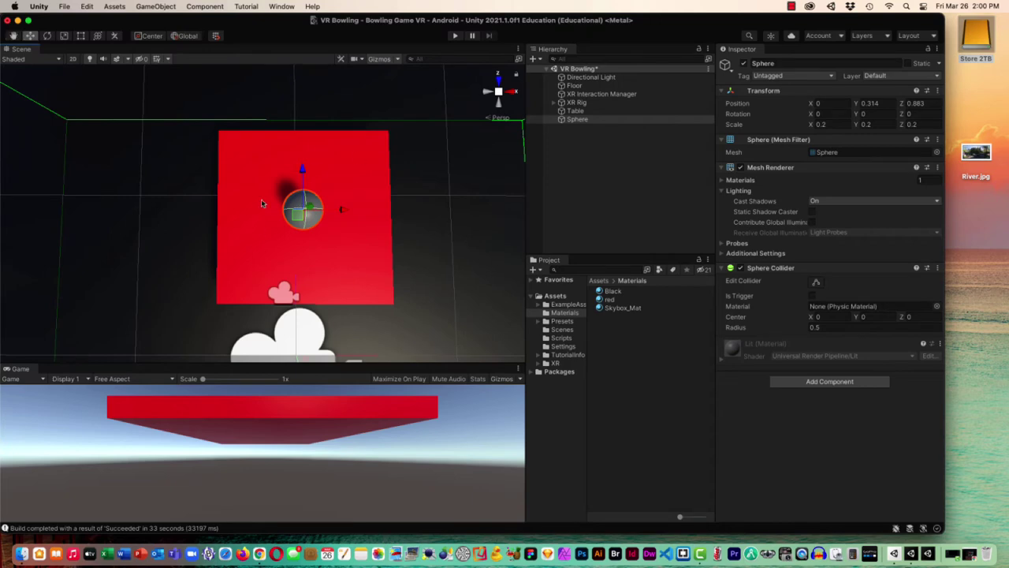
Step: Shrink the Table's depth to about 0.38 and push it further back along Z
click(574, 112)
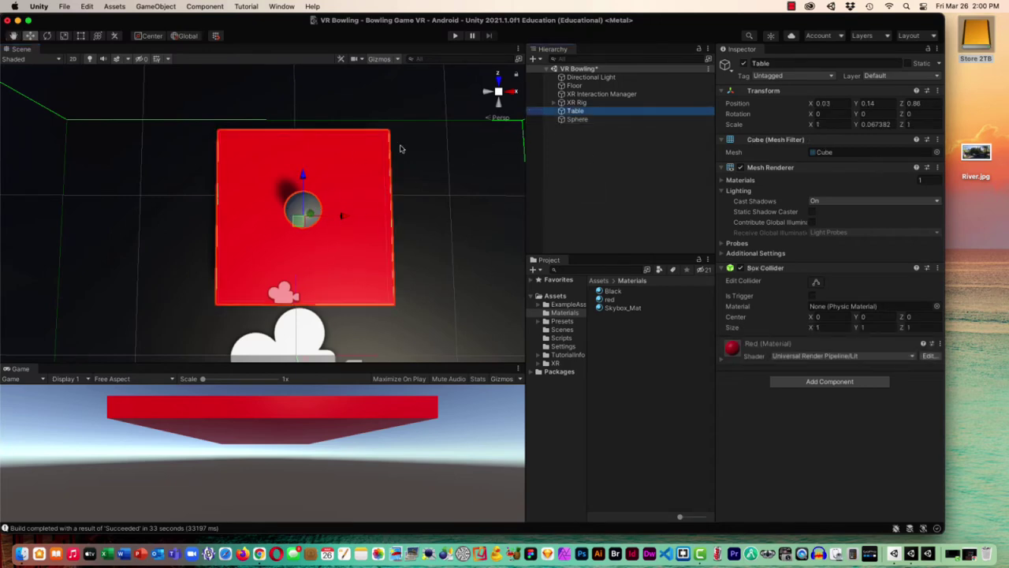
click(64, 36)
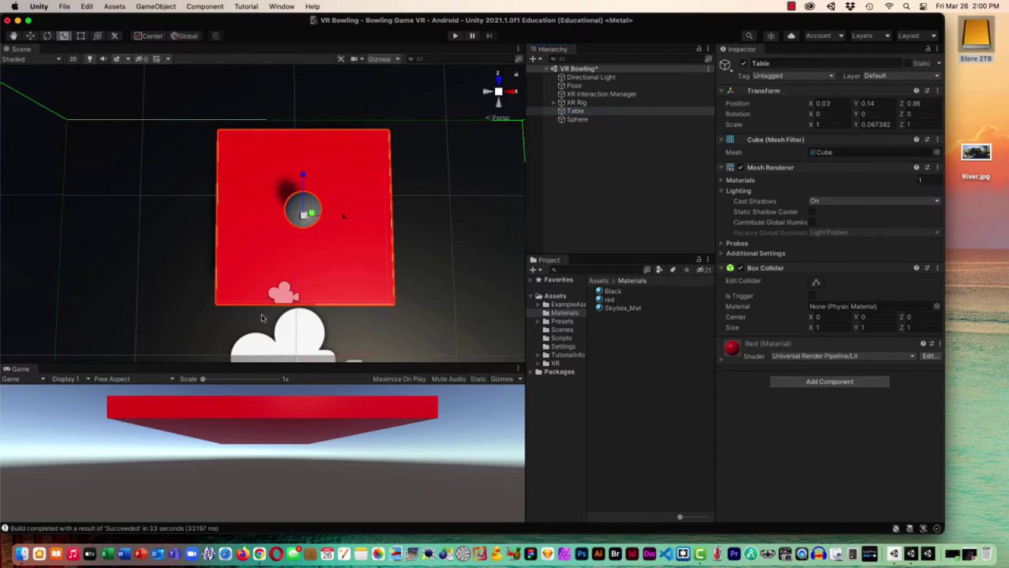
drag(303, 177, 304, 203)
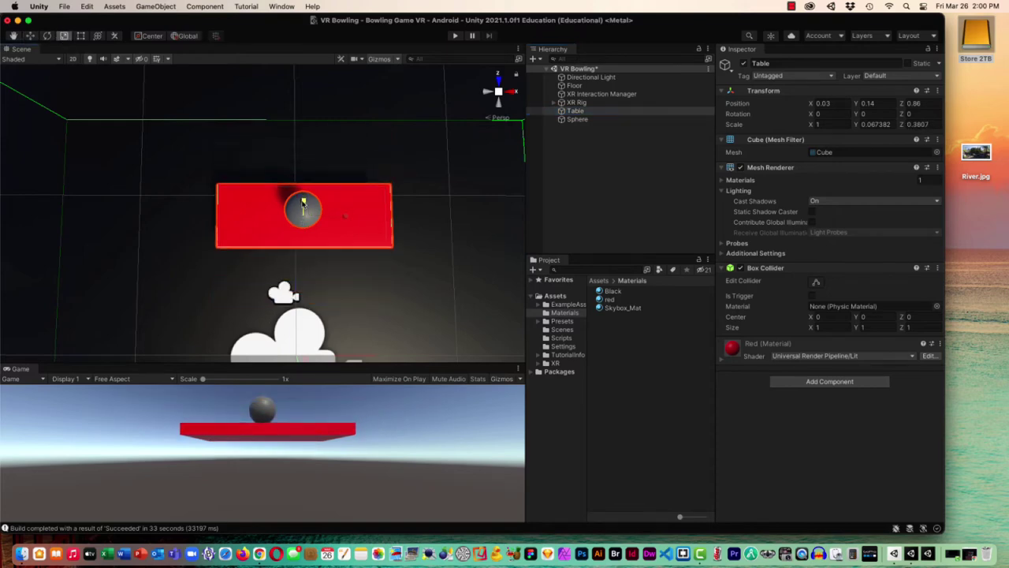
click(30, 37)
drag(304, 178, 310, 119)
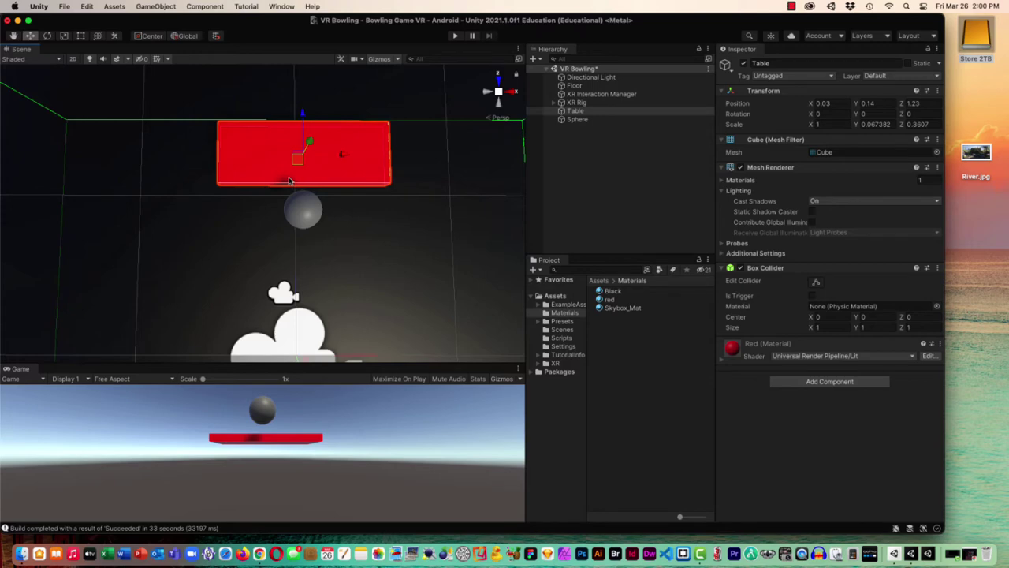
Step: Position the sphere just above the table at 0, 0.459, 1.194
click(300, 210)
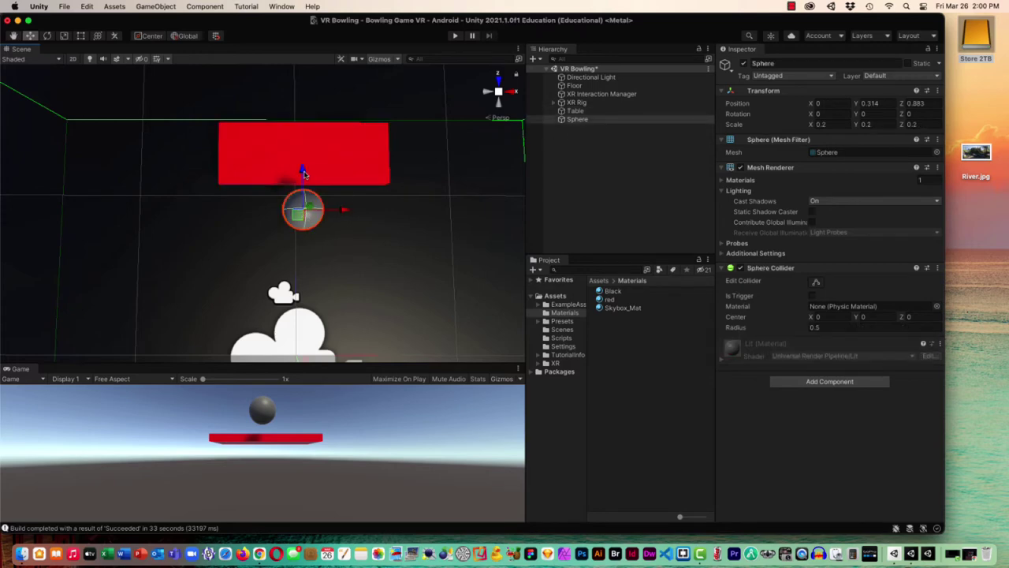
drag(303, 174, 311, 118)
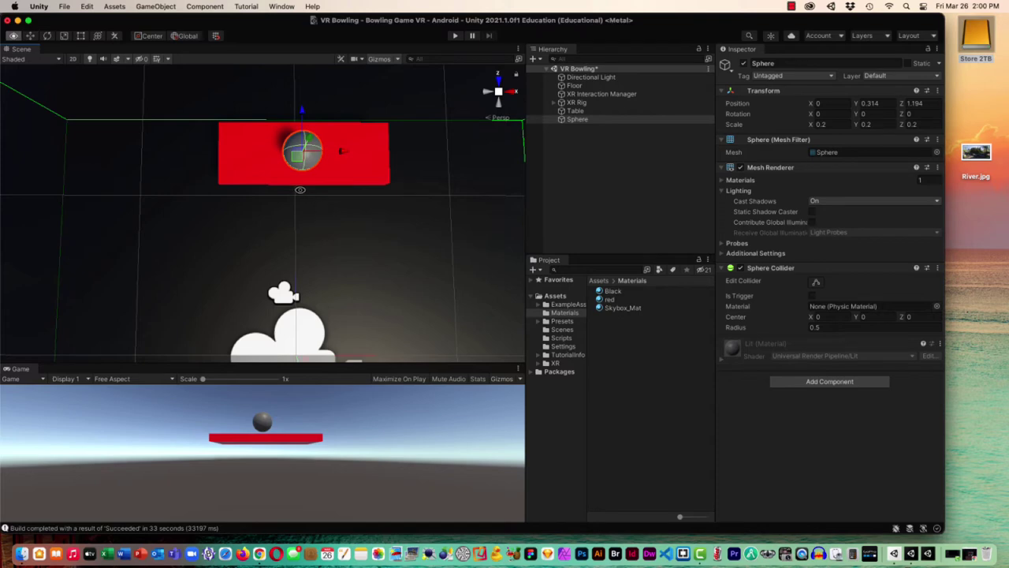
alt+drag(300, 189, 289, 216)
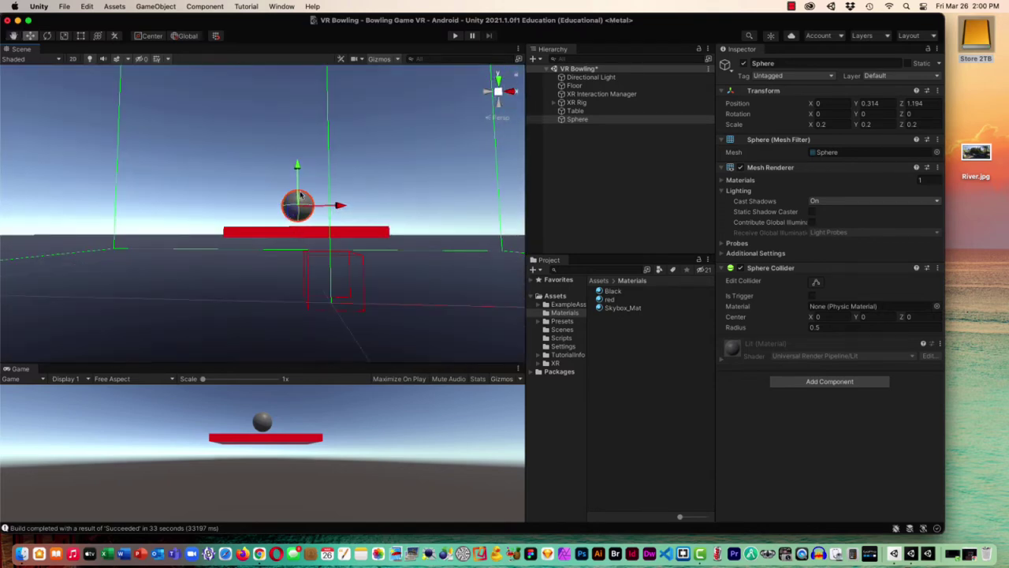
mouse_move(296, 165)
mouse_down()
mouse_move(297, 137)
mouse_move(296, 147)
mouse_up()
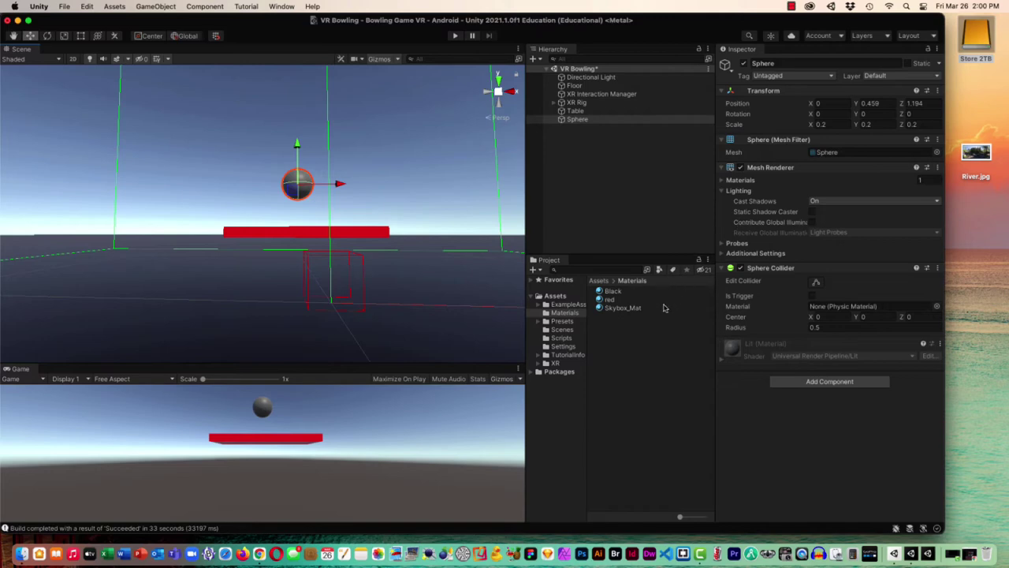
Step: Create a new material named Blue in the Assets/Materials folder
right_click(631, 351)
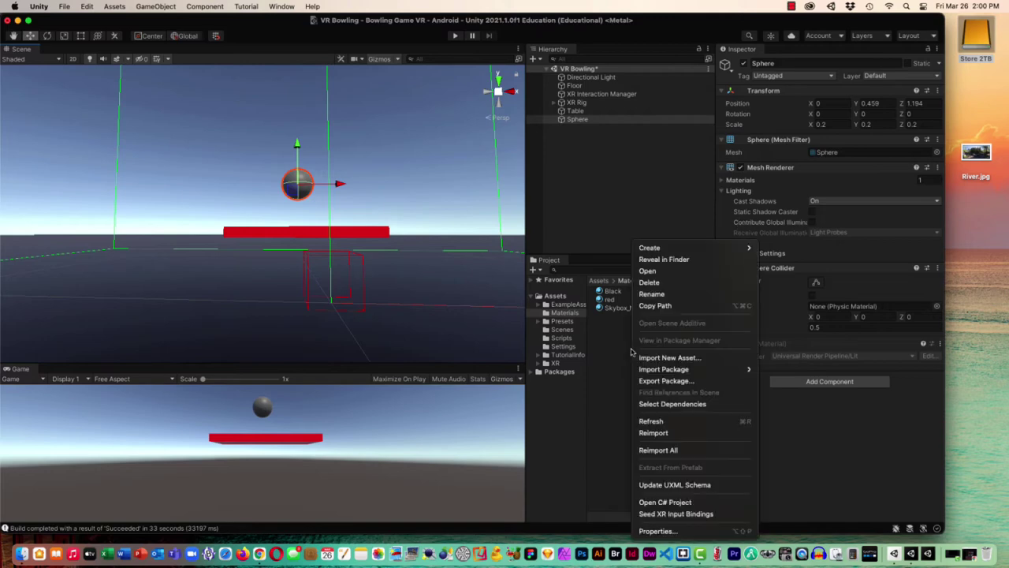
click(555, 313)
right_click(613, 325)
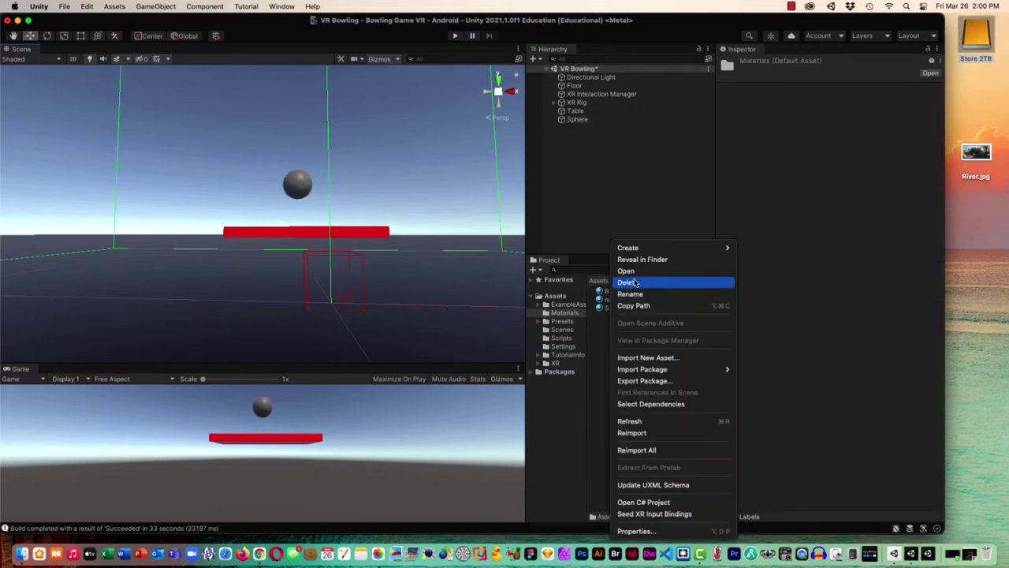
mouse_move(639, 248)
click(756, 277)
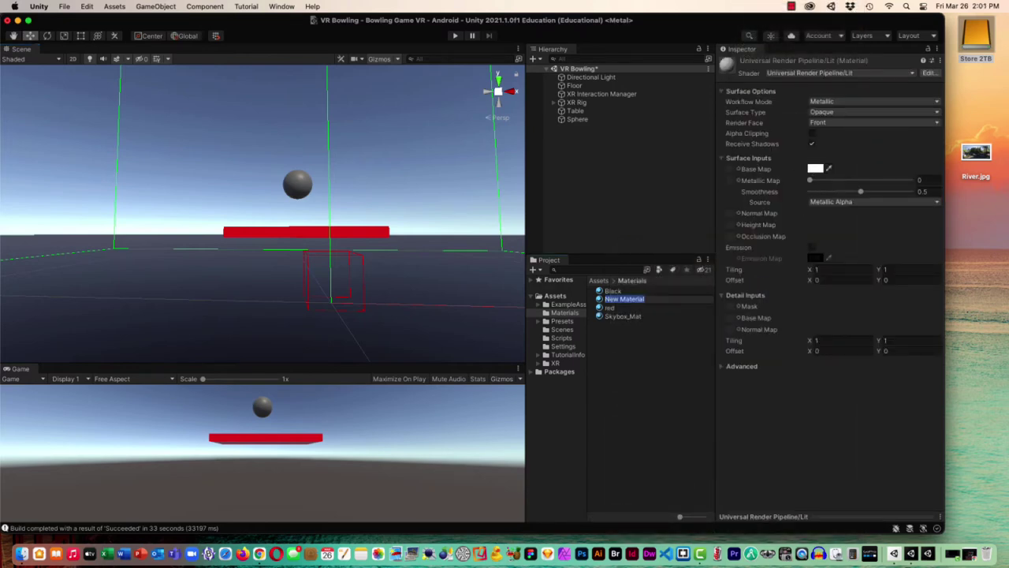
text(Blue)
Step: Give the Blue material a bright blue base colour and apply it to the sphere
click(817, 169)
click(835, 275)
click(893, 234)
drag(894, 234, 911, 223)
click(654, 354)
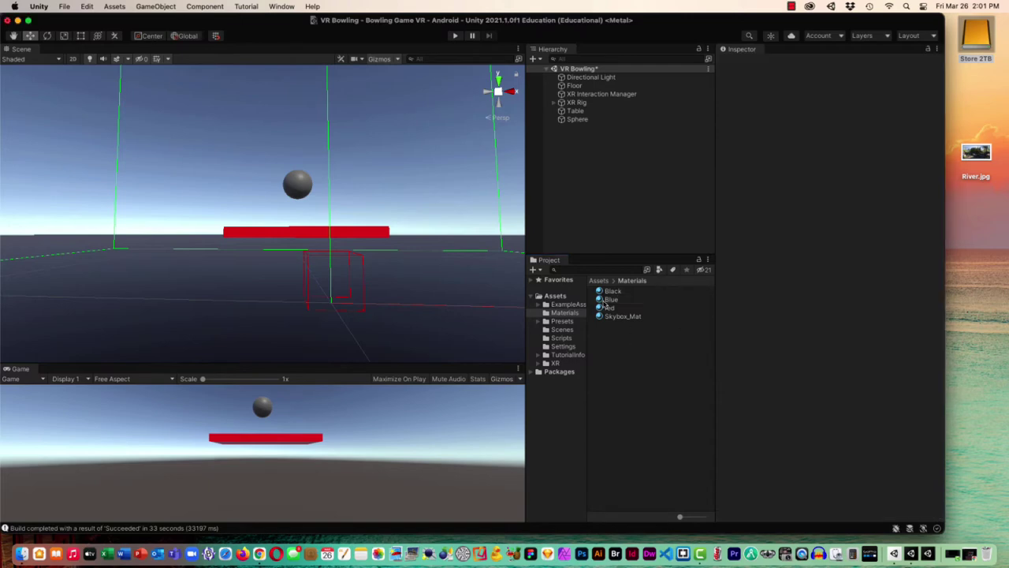
drag(606, 301, 304, 186)
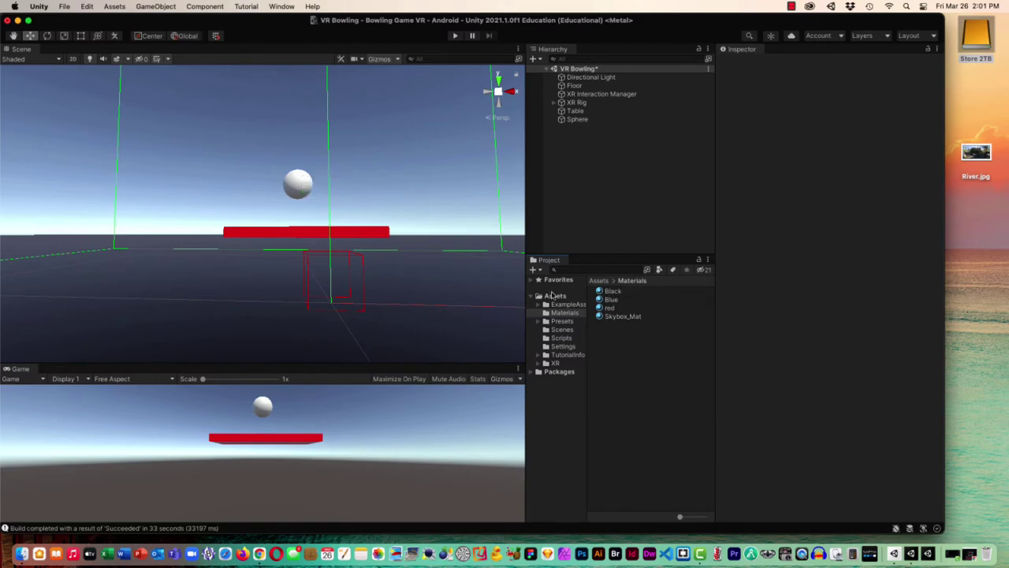
Step: Adjust the Blue material's base colour to fully saturated blue 009EFF
click(612, 300)
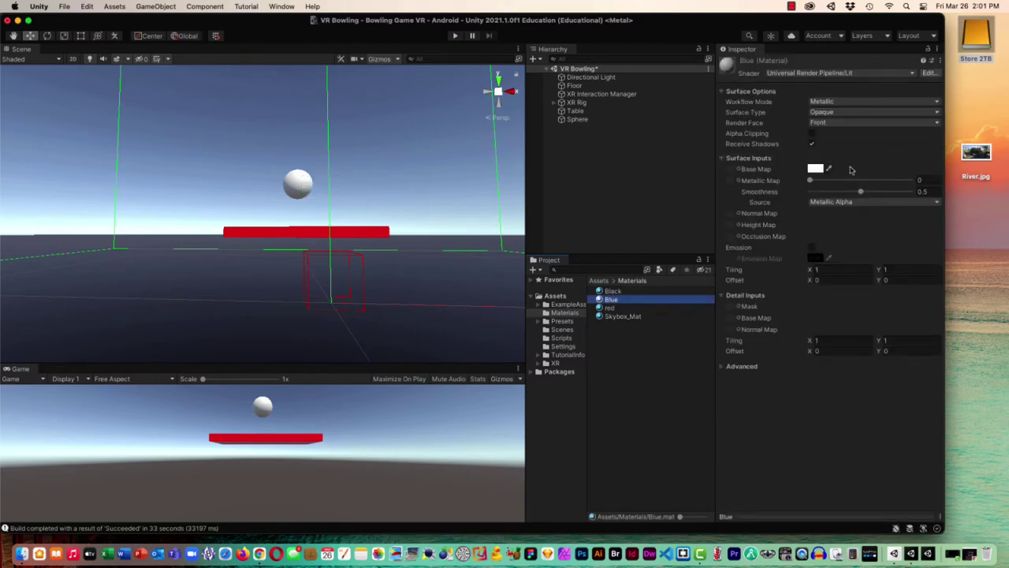
click(809, 169)
click(826, 272)
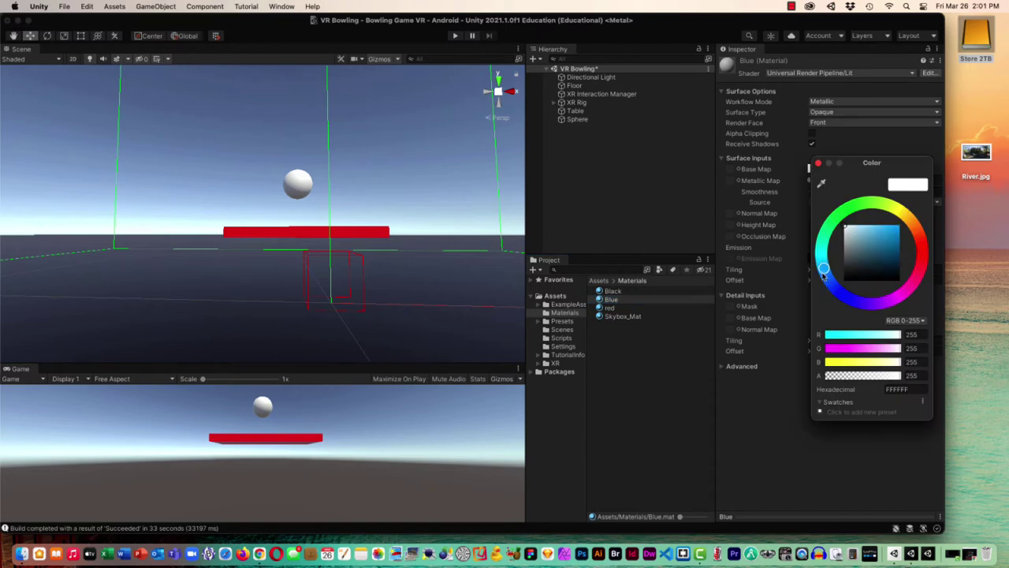
click(899, 227)
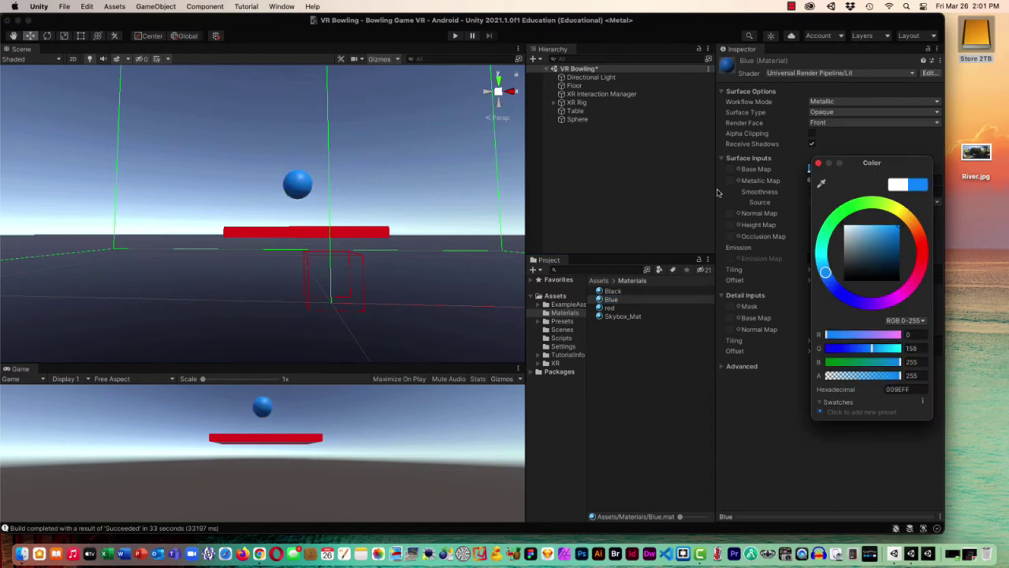
click(818, 162)
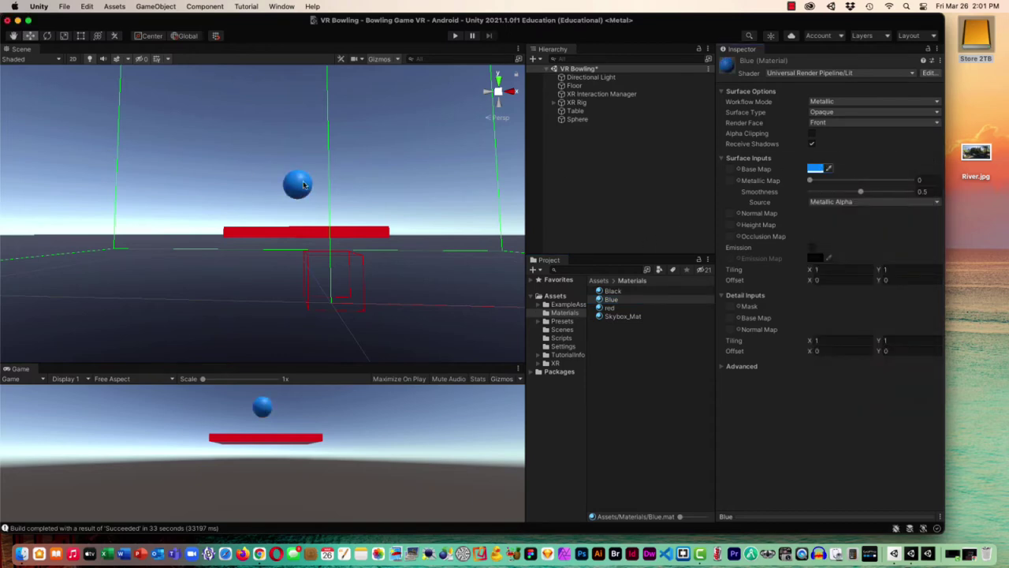
click(300, 190)
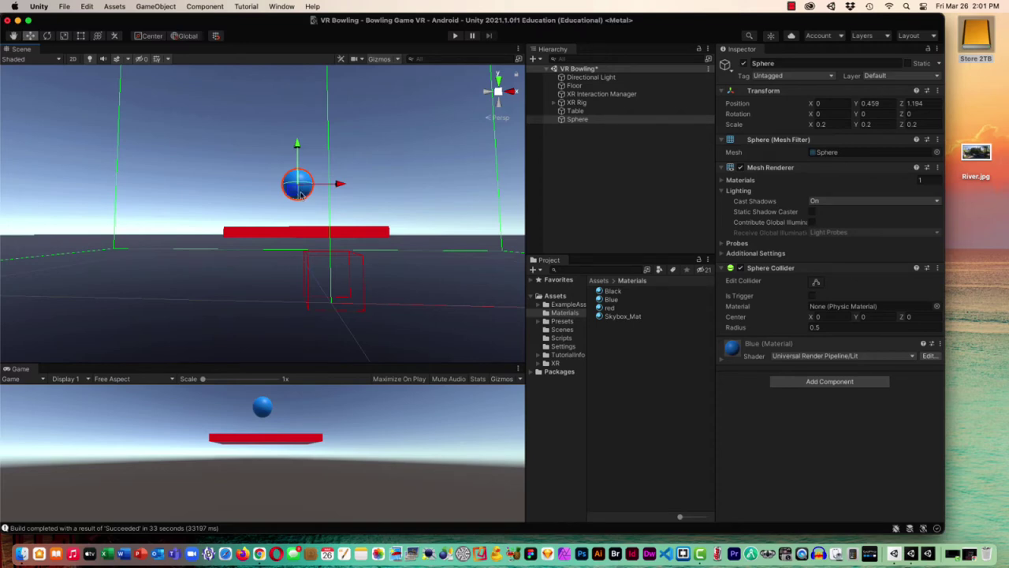
Step: Rename Sphere to Bowling Ball and add a Rigidbody component (mass 1, gravity on)
click(577, 120)
click(577, 120)
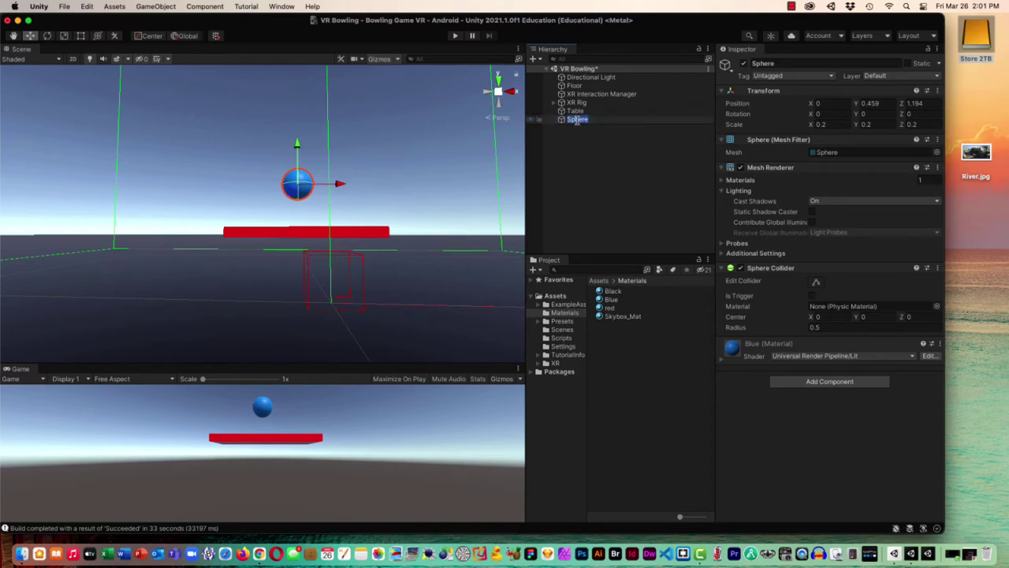
text(BOELING BALL)
click(603, 142)
click(583, 120)
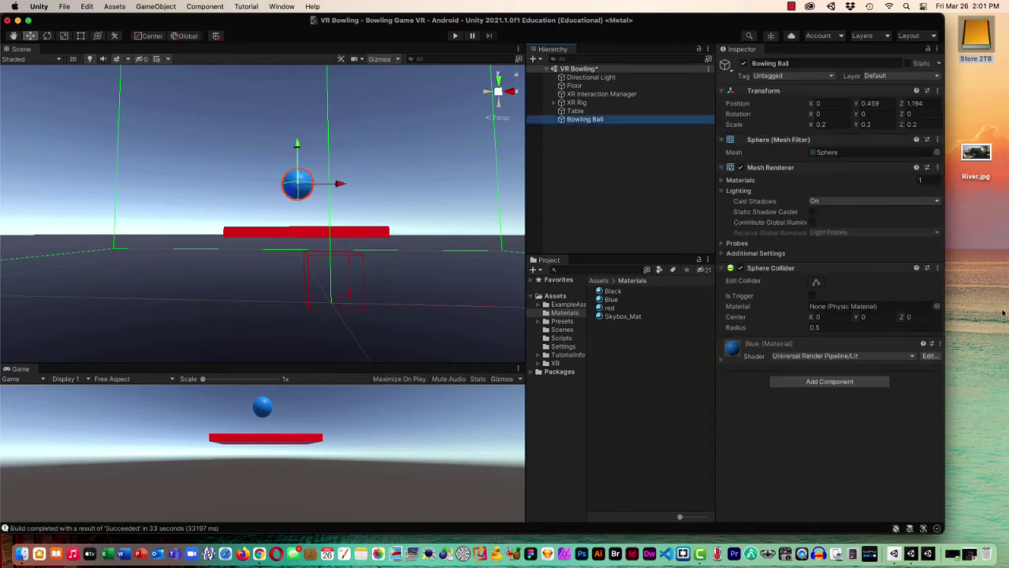
click(832, 382)
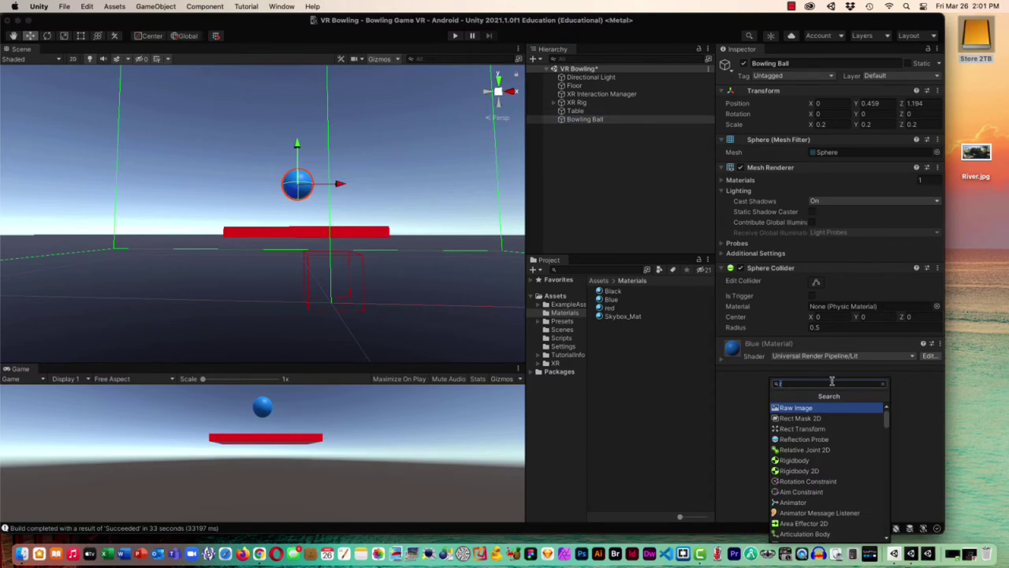
click(802, 462)
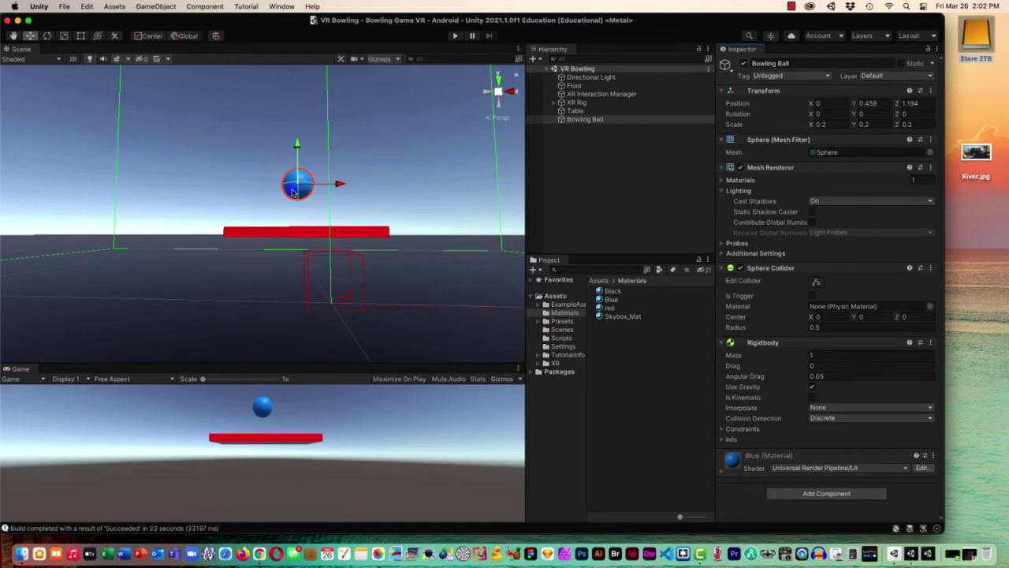
Step: Create an empty object named VR Controller with a child Capsule
click(550, 188)
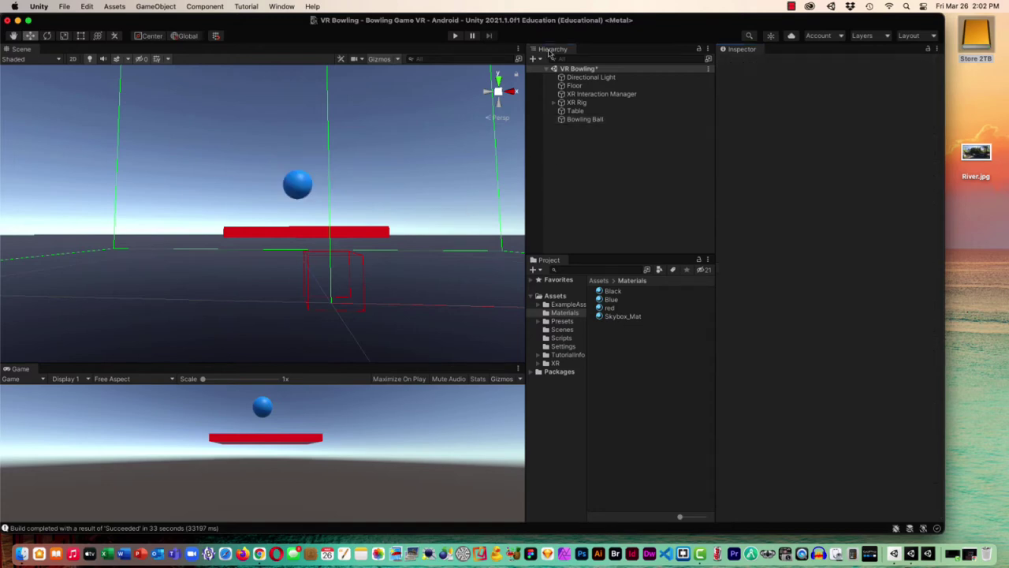
right_click(567, 131)
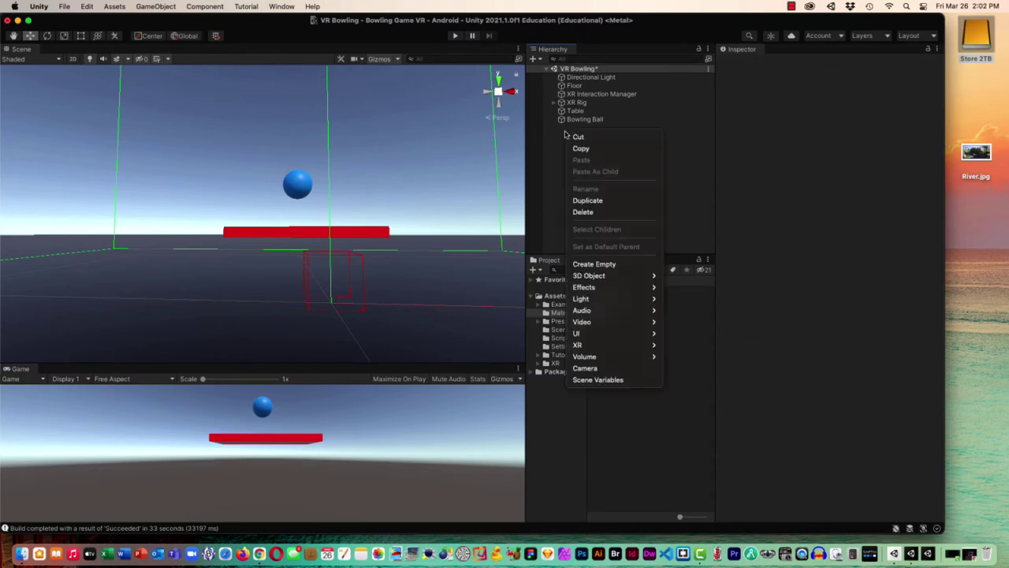
click(590, 264)
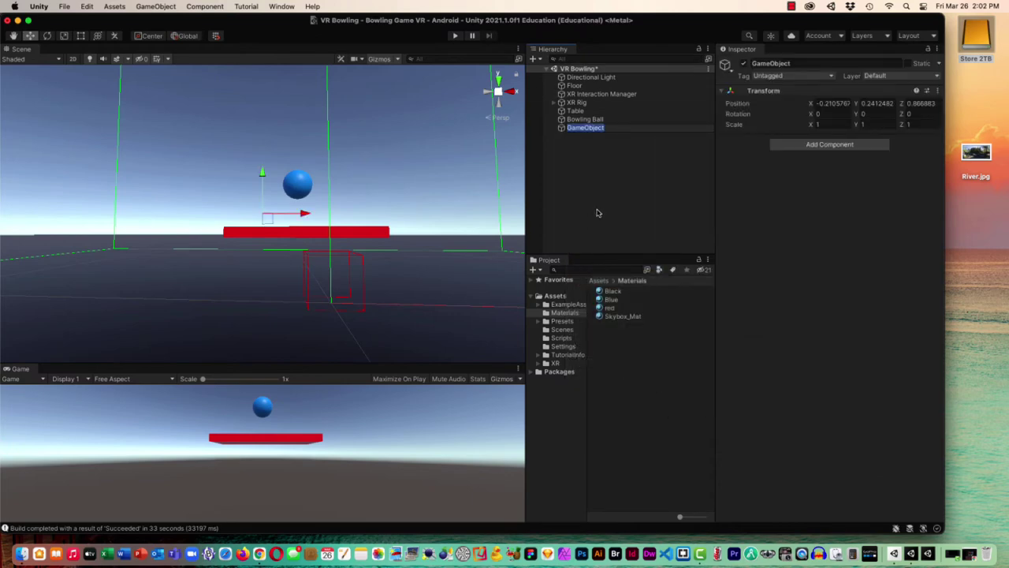
text(VR Controller)
click(578, 148)
click(580, 130)
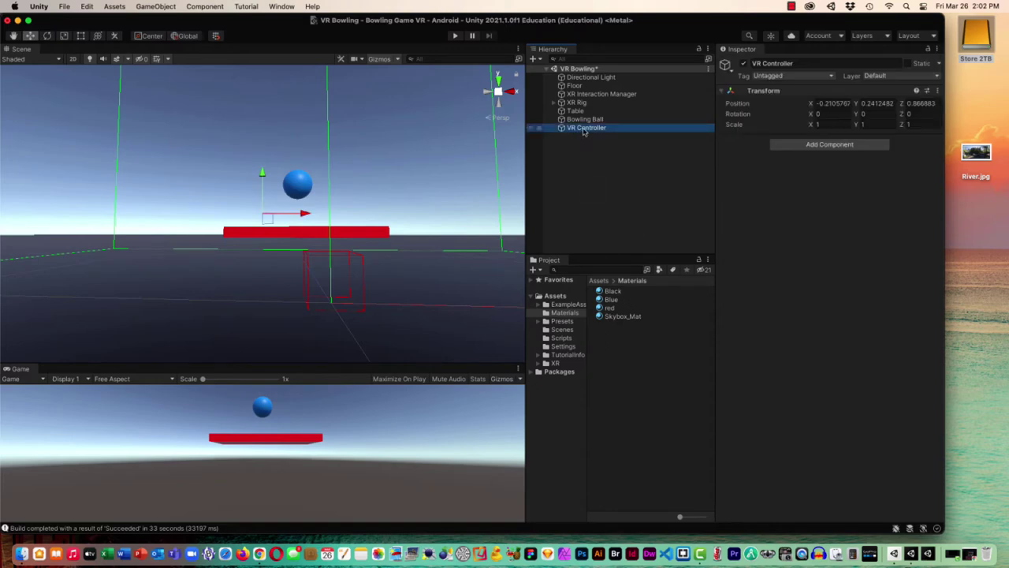
right_click(585, 131)
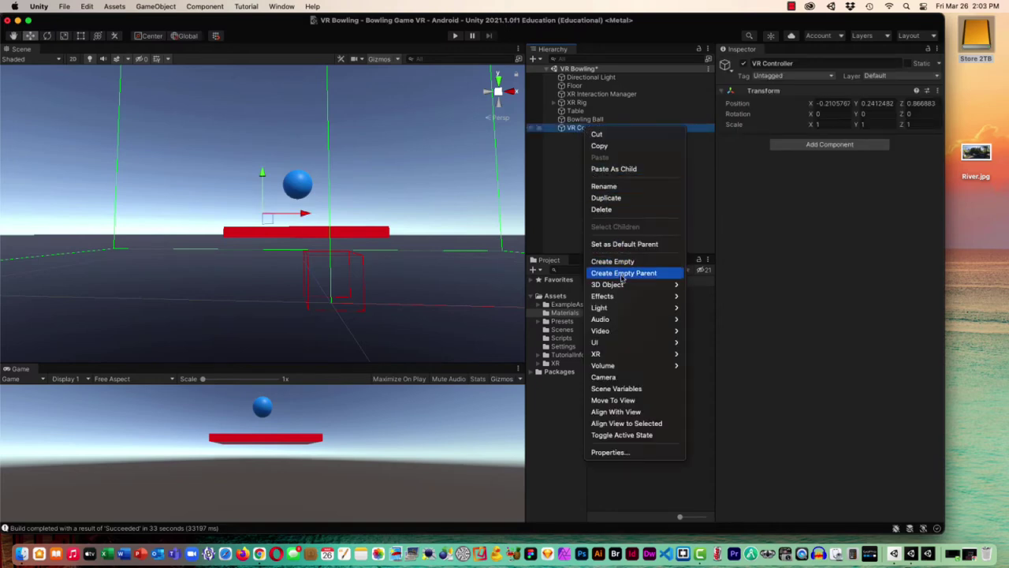
mouse_move(627, 284)
click(704, 308)
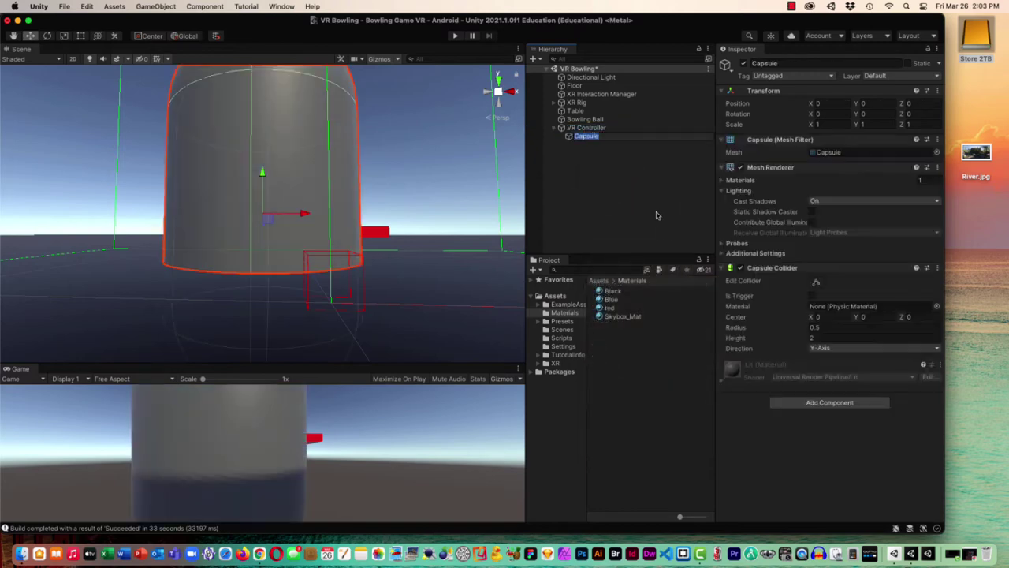
Step: Scale the capsule to 0.2 on every axis and rotate it 90° on Z
click(831, 126)
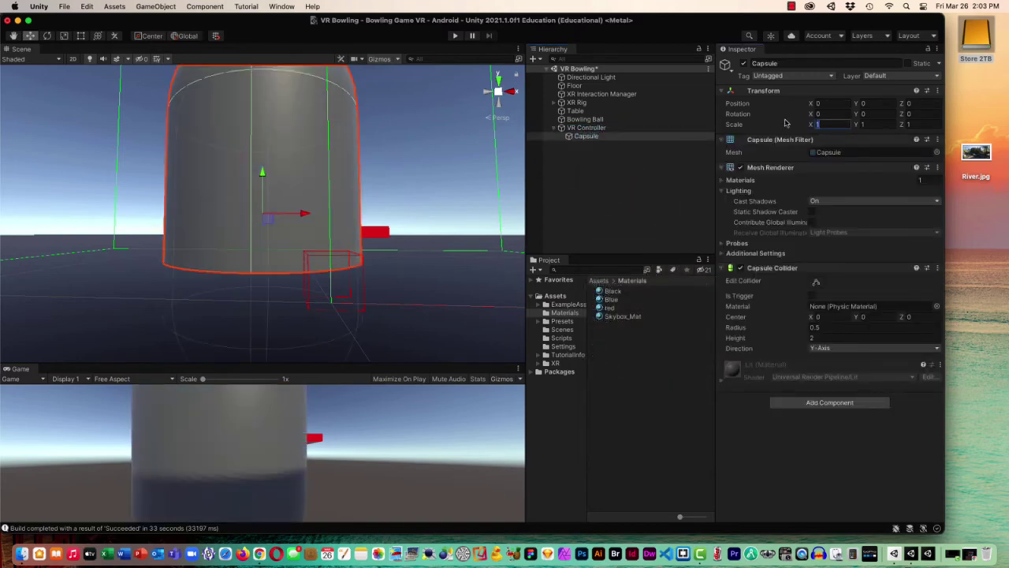
text(0.2)
key(Tab)
text(0.2)
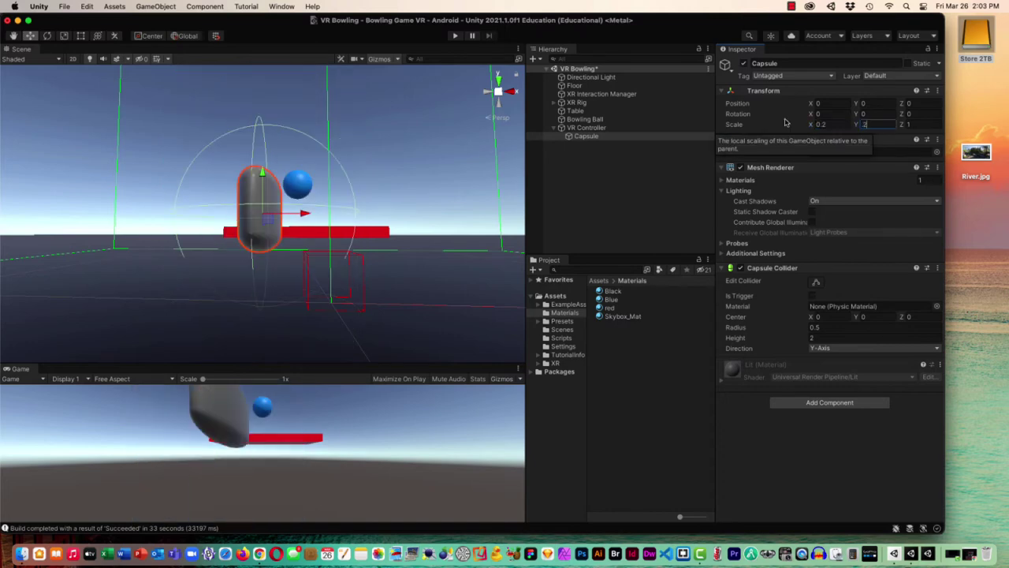
key(Tab)
text(0.2)
click(914, 114)
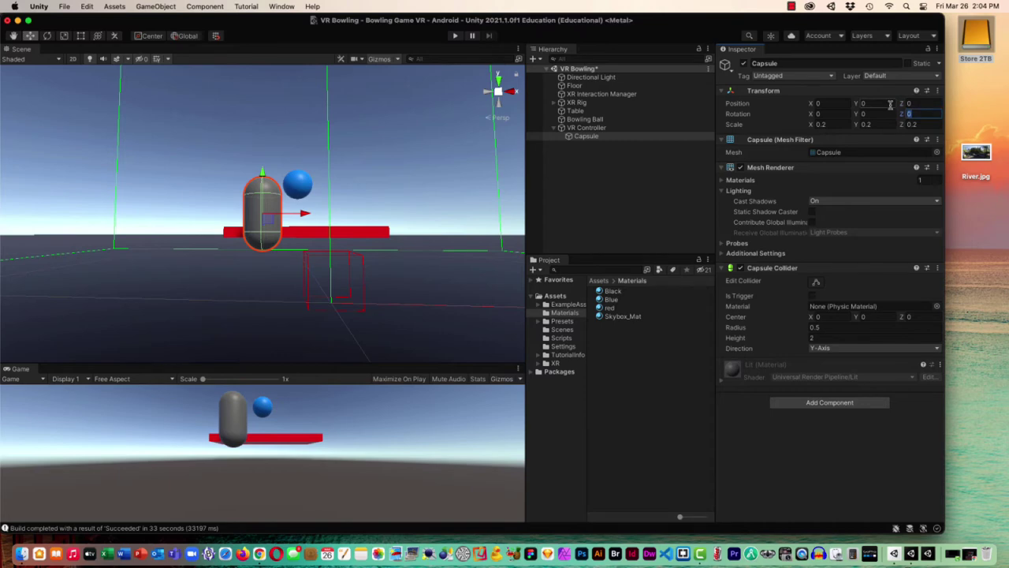
text(90)
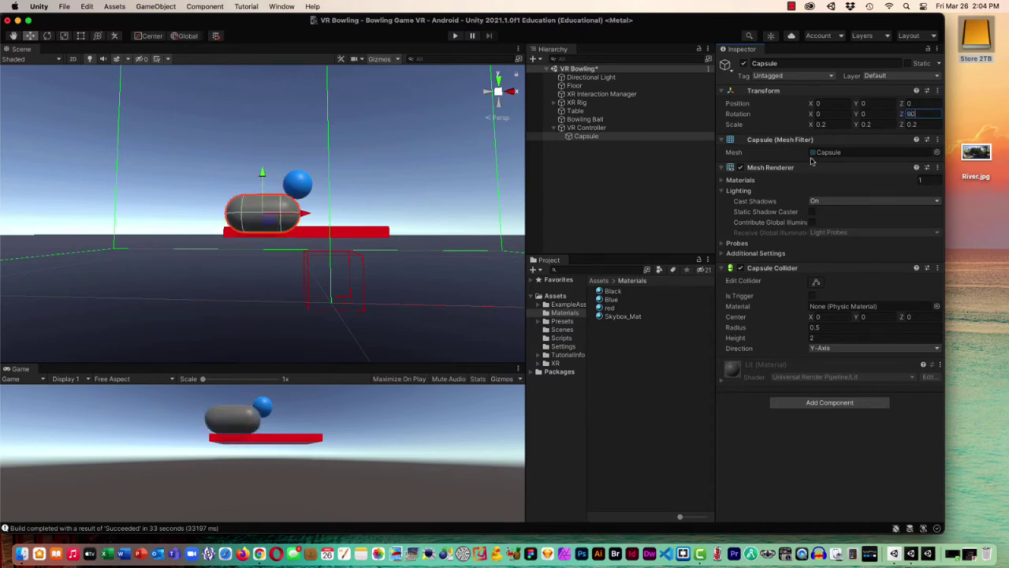
Step: Create a new material asset in the project files
right_click(607, 355)
mouse_move(624, 248)
click(772, 277)
Step: Check the White material's base colour and apply it to the capsule
text(M)
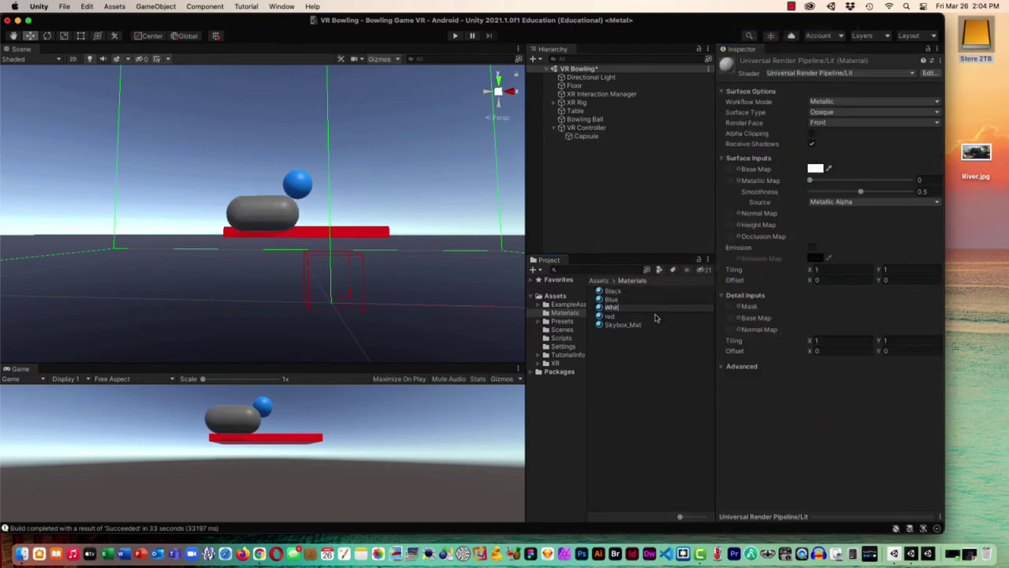
click(813, 168)
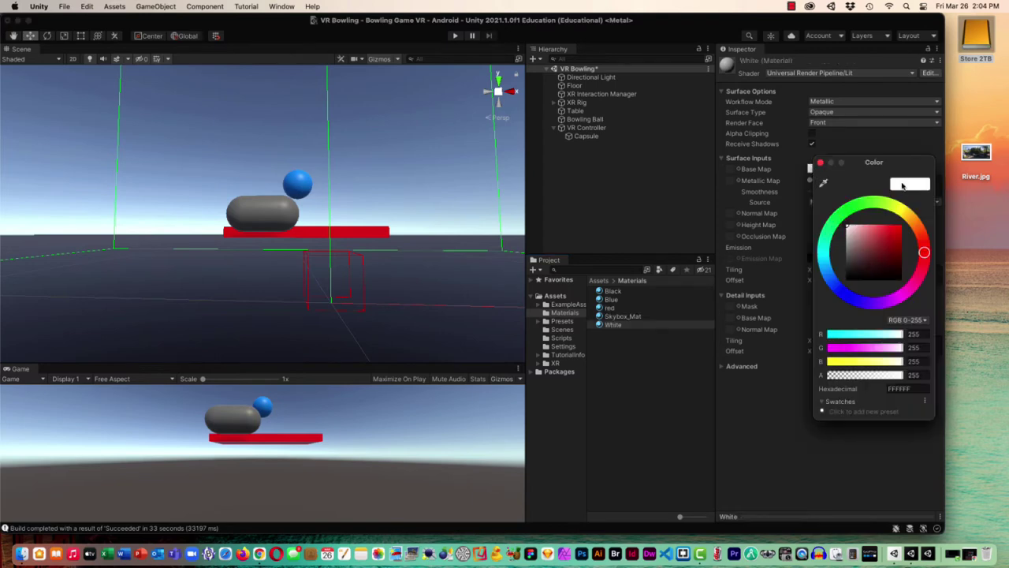
click(609, 350)
click(602, 326)
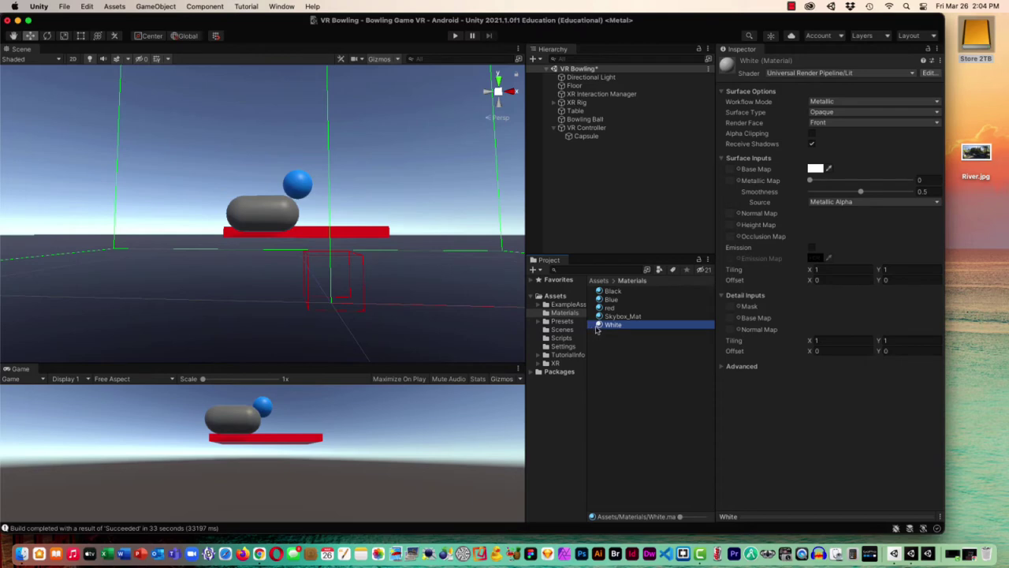
drag(601, 328, 267, 220)
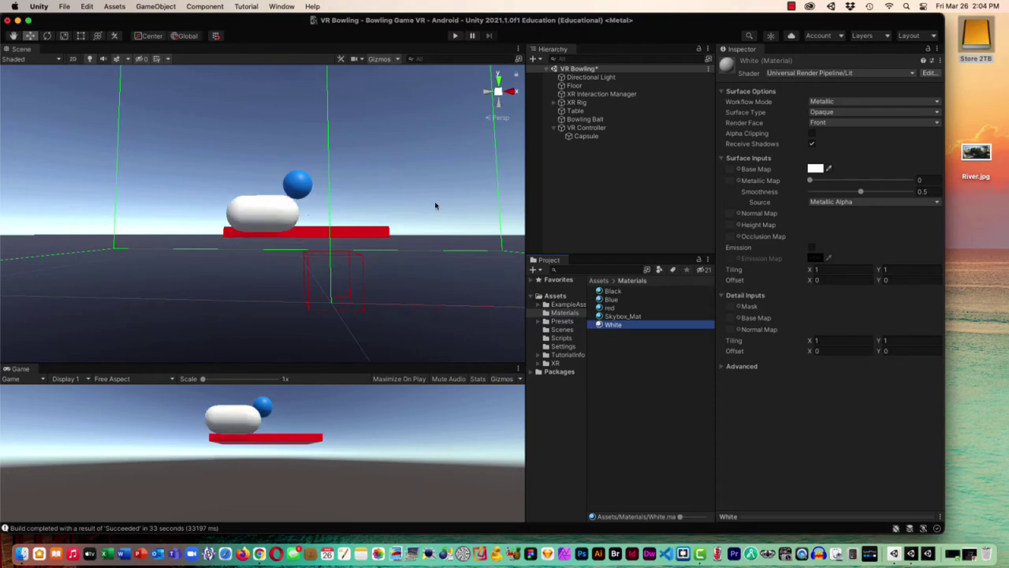
Step: Save VR Controller as a prefab in Assets, then delete it from the scene
click(589, 128)
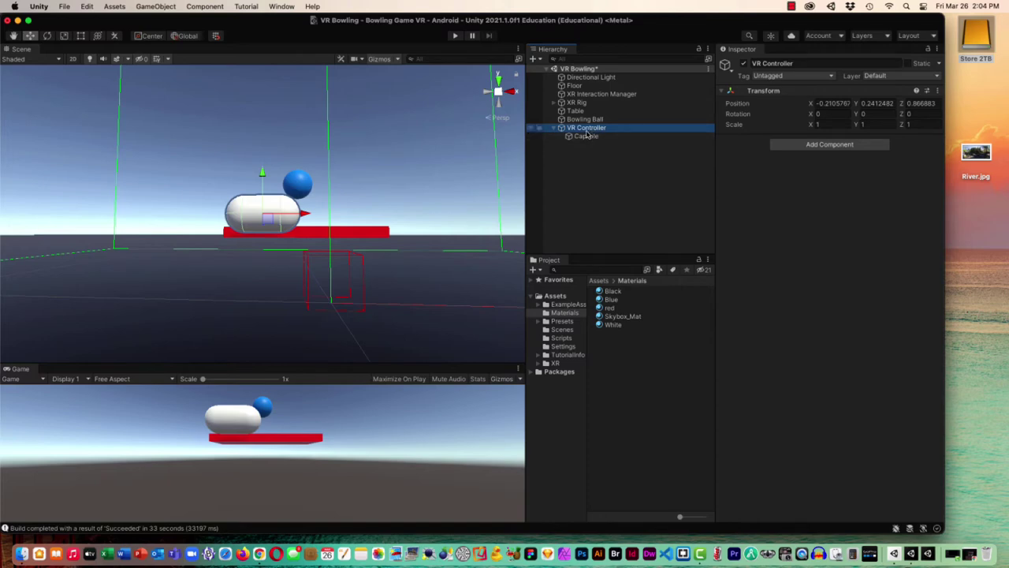
click(559, 297)
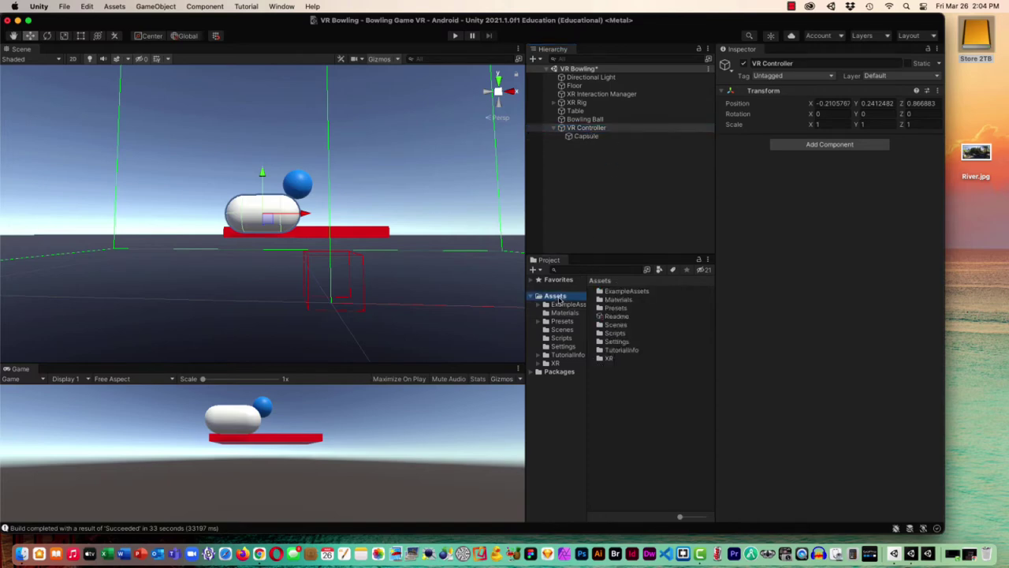
click(571, 130)
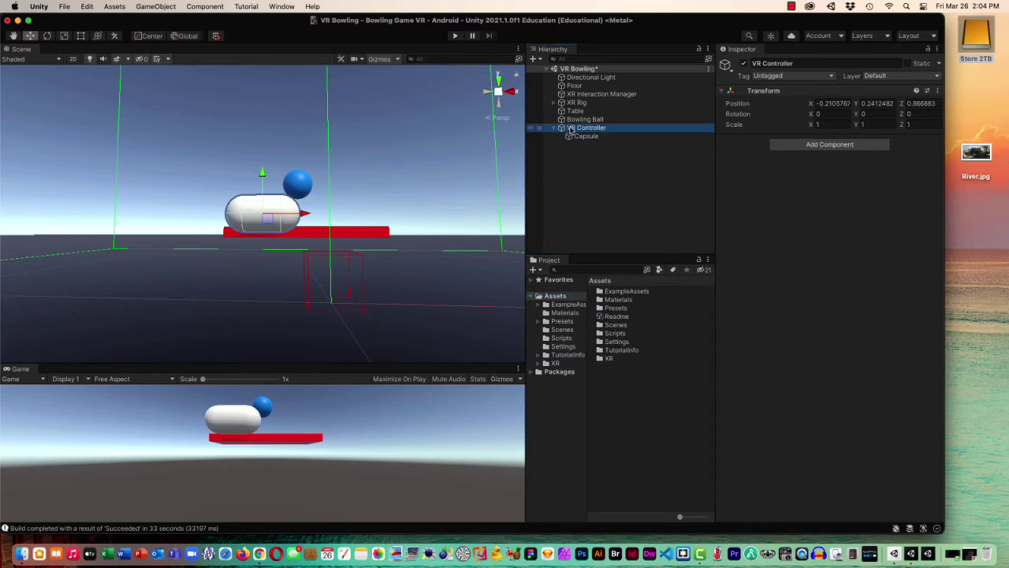
drag(571, 129, 628, 399)
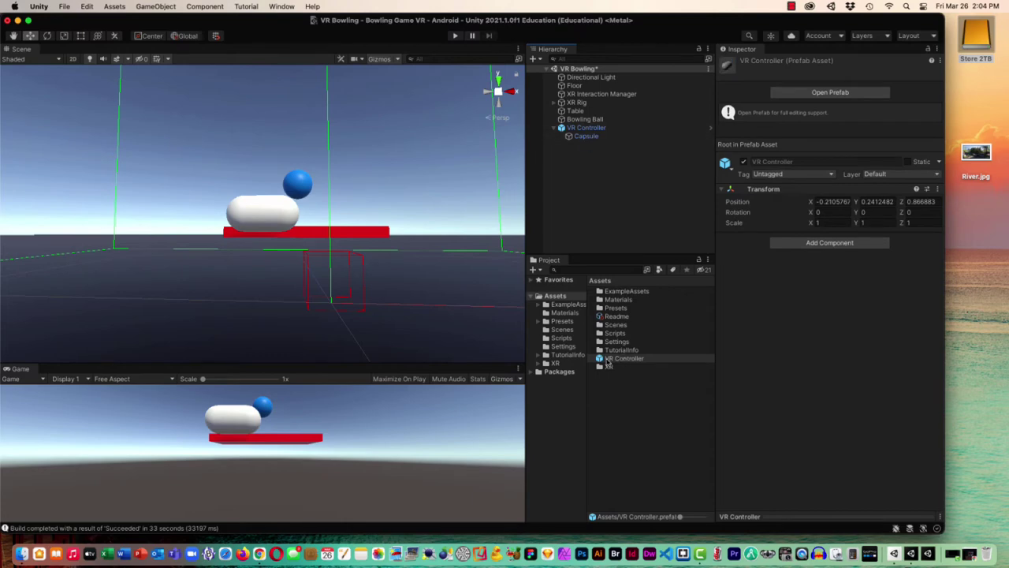
right_click(599, 128)
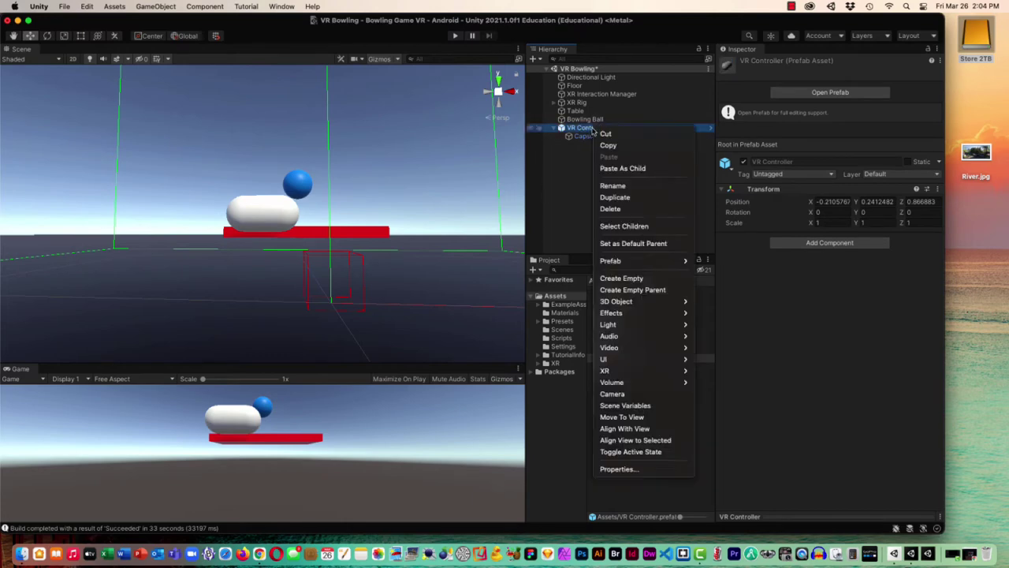
click(621, 210)
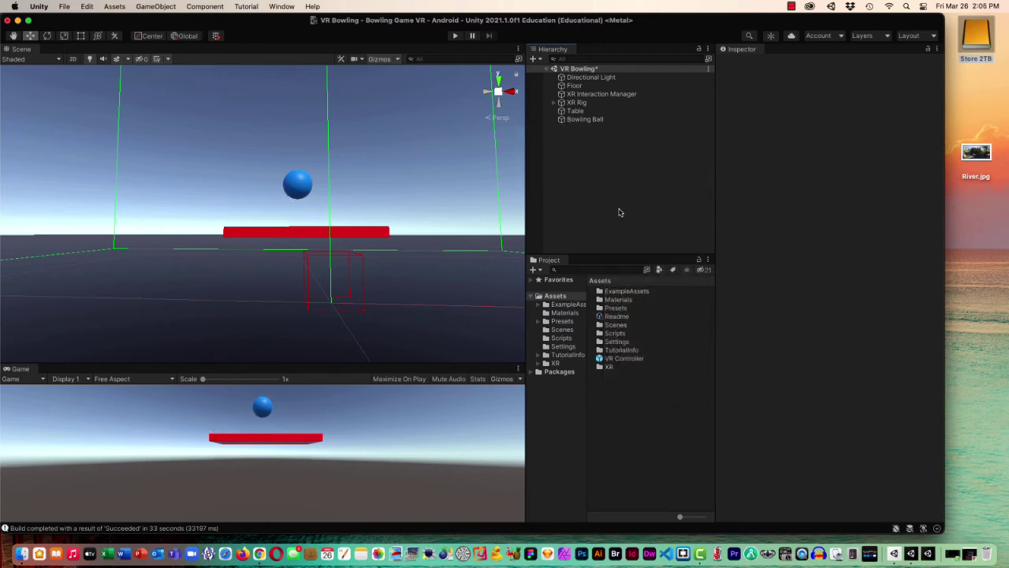
Step: Assign the VR Controller prefab as Model Prefab on the LeftHand and RightHand Controllers
click(562, 106)
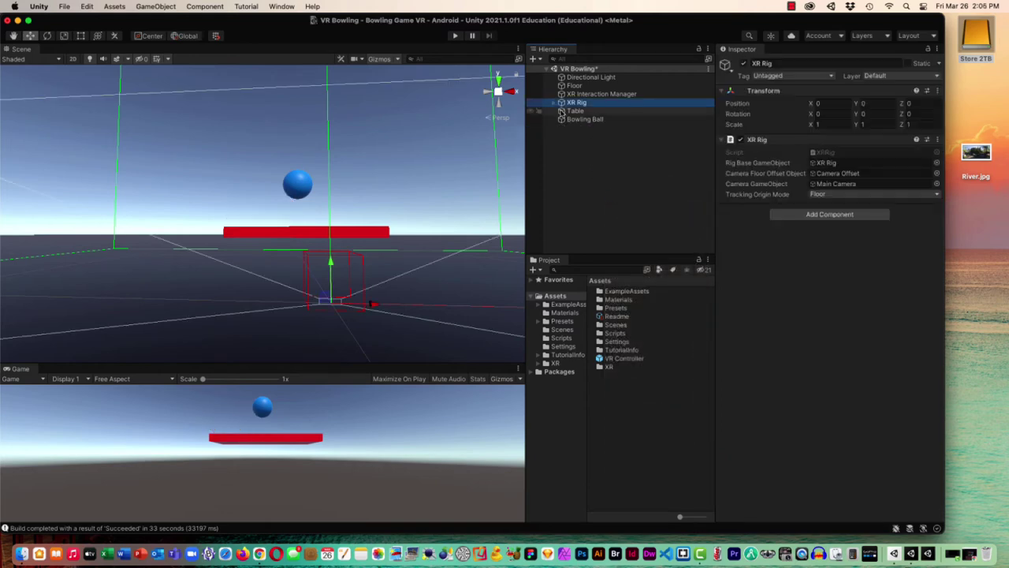
click(554, 103)
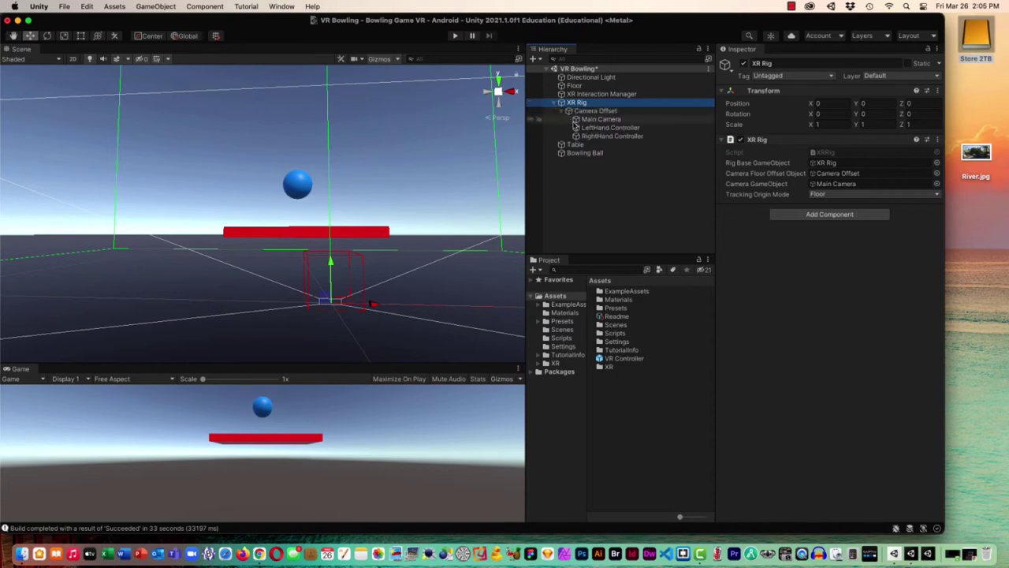
click(605, 129)
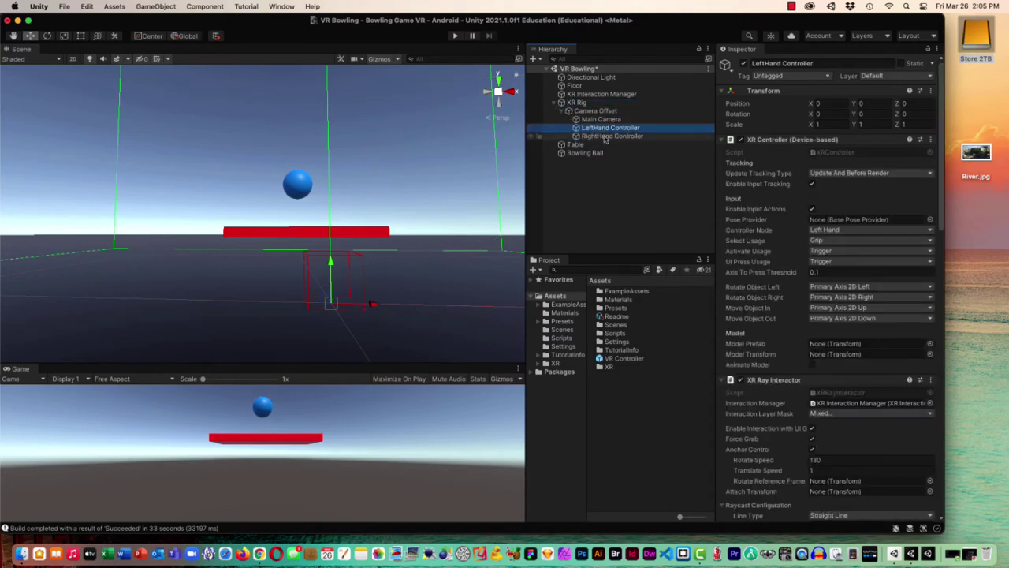
shift+click(605, 137)
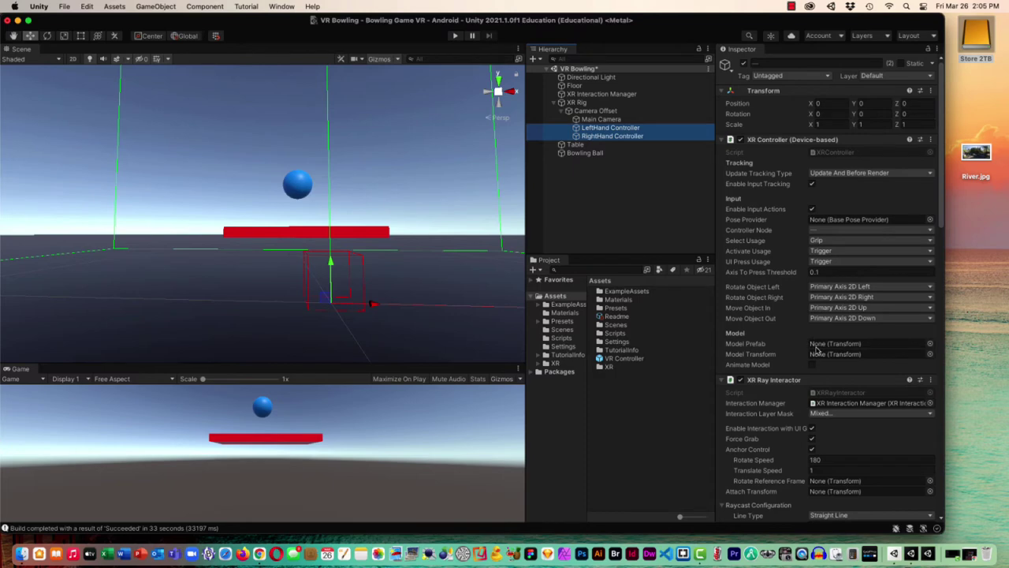
drag(627, 361, 830, 348)
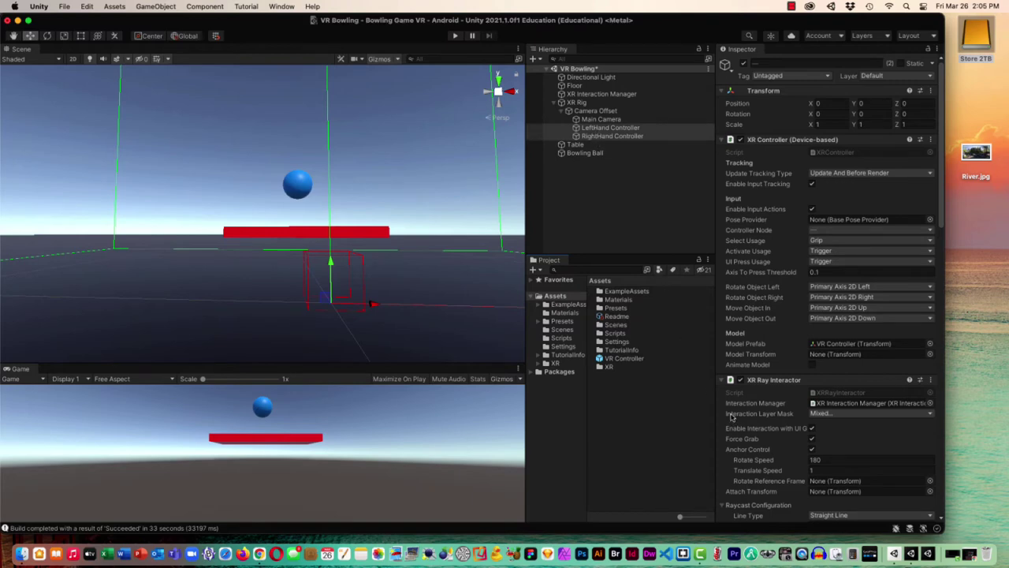
Step: Disable Line Renderer and XR Interactor Line Visual on both controllers, then save the scene
click(722, 139)
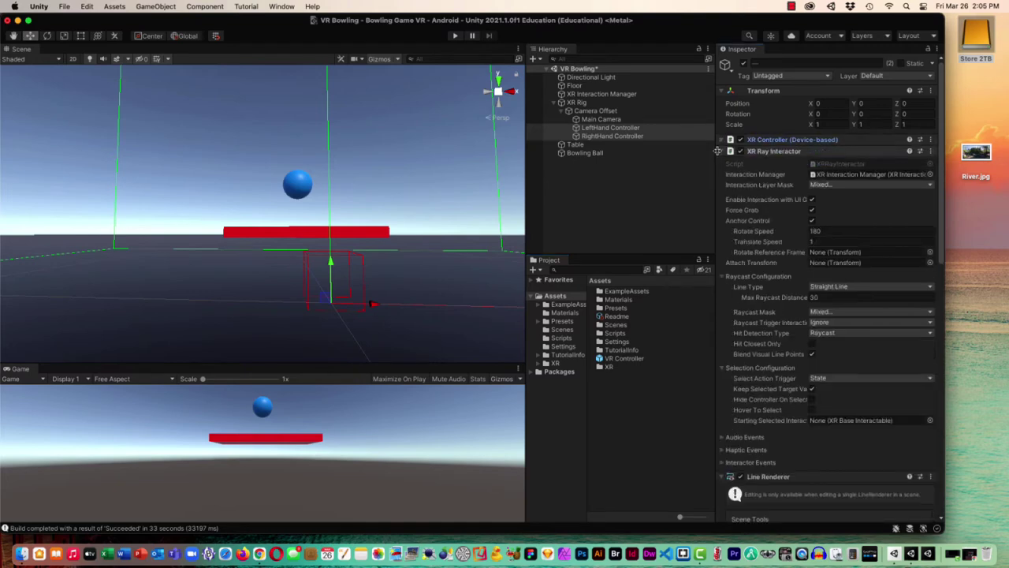
click(723, 151)
click(722, 164)
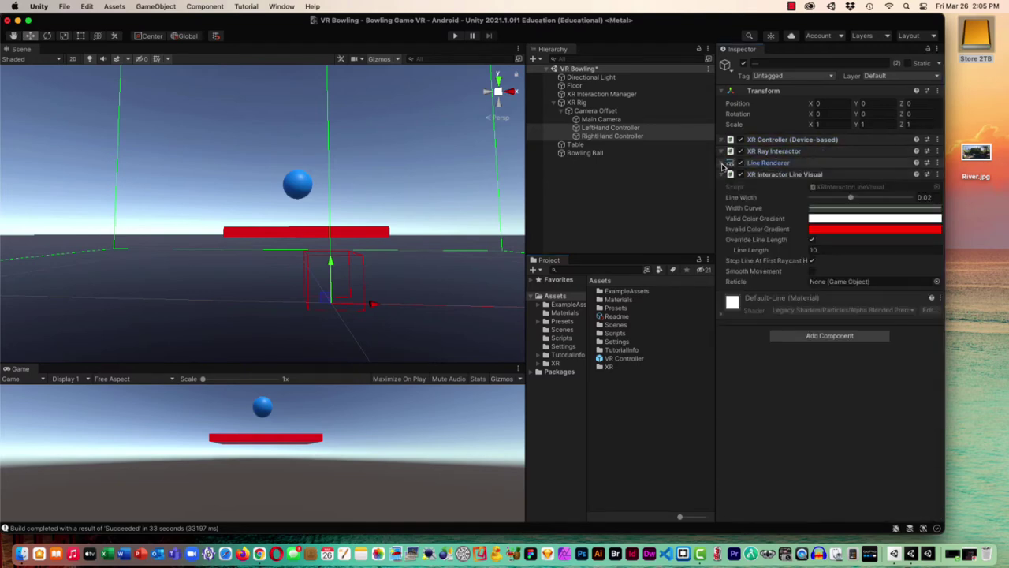
click(722, 174)
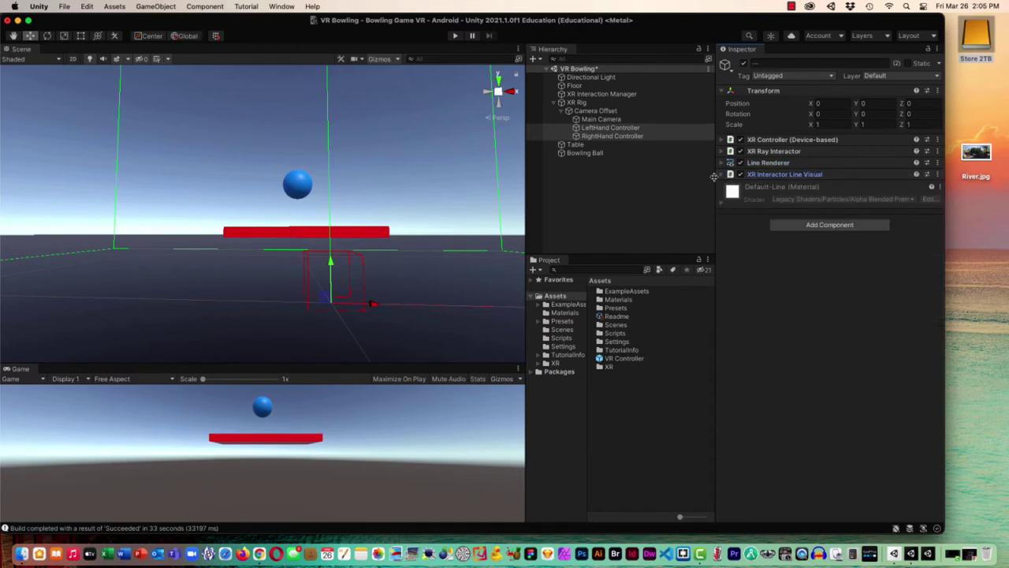
click(723, 174)
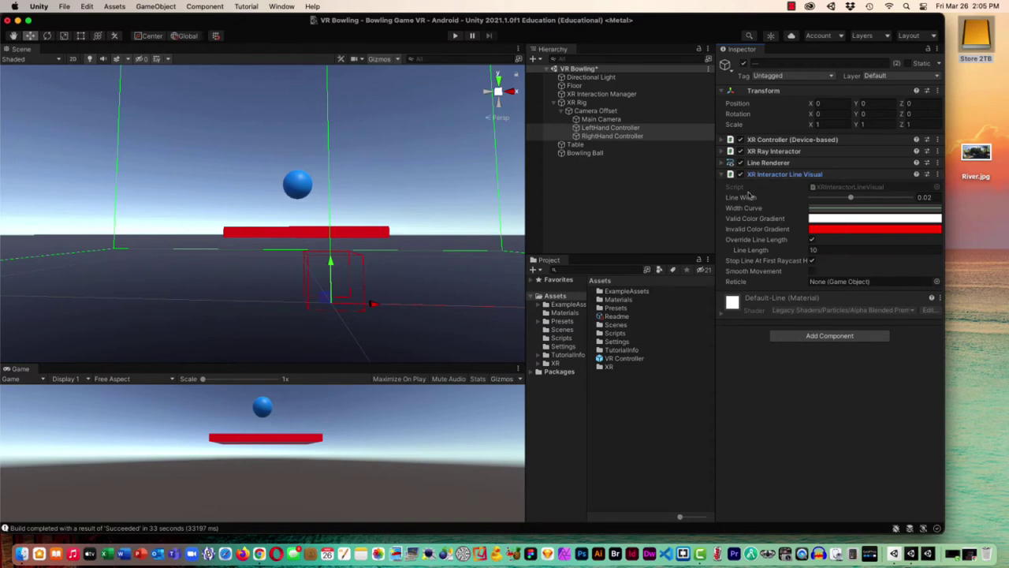
click(722, 175)
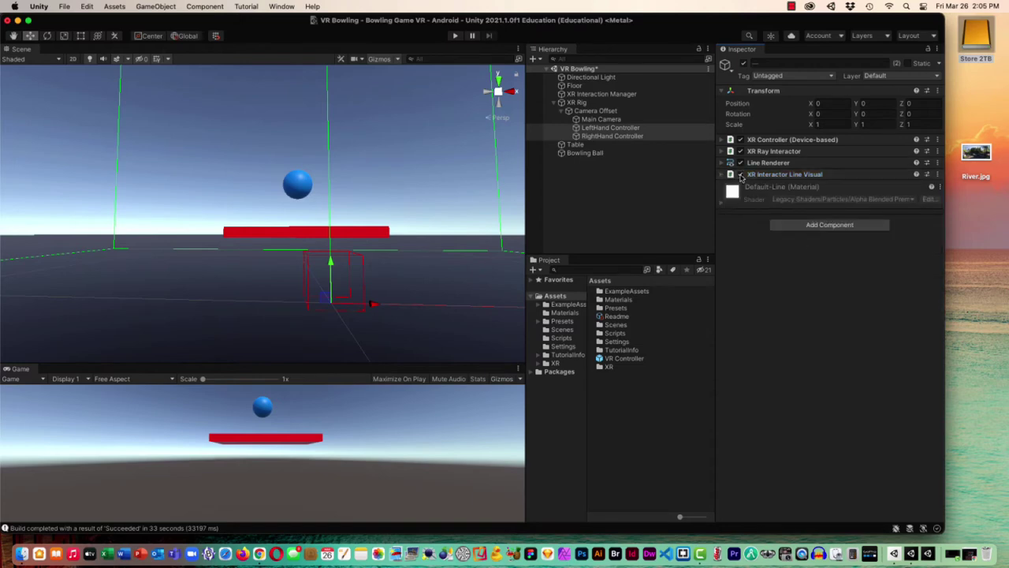
click(741, 175)
click(740, 163)
key(super+s)
Step: Build and run the project on the Android headset, retrying after the no-device warning
click(64, 7)
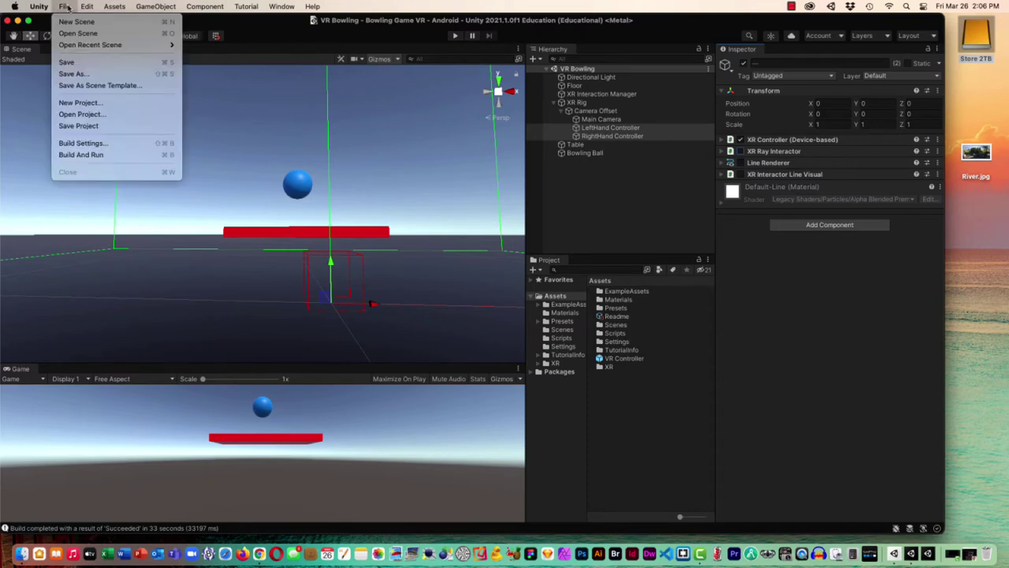
click(84, 155)
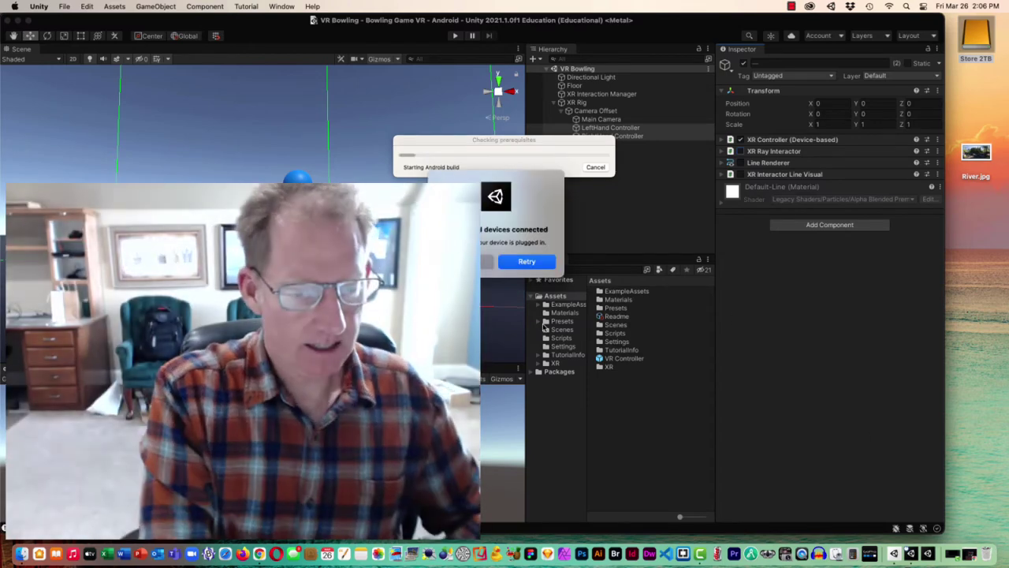
key(Return)
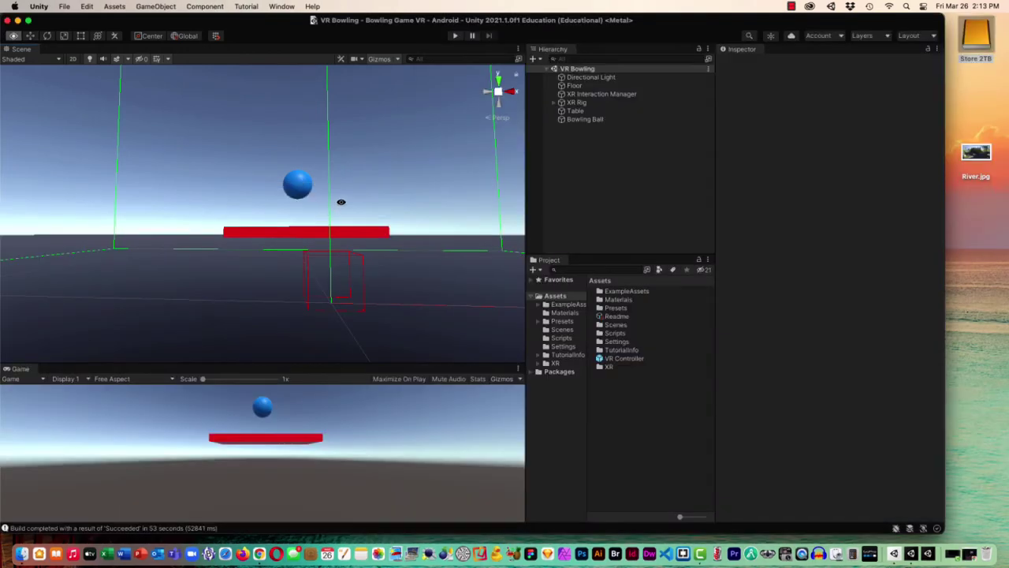
Step: Inspect the XR Rig's Camera Offset, Main Camera and LeftHand Controller
alt+drag(340, 201, 307, 264)
scroll(306, 264, down, 3)
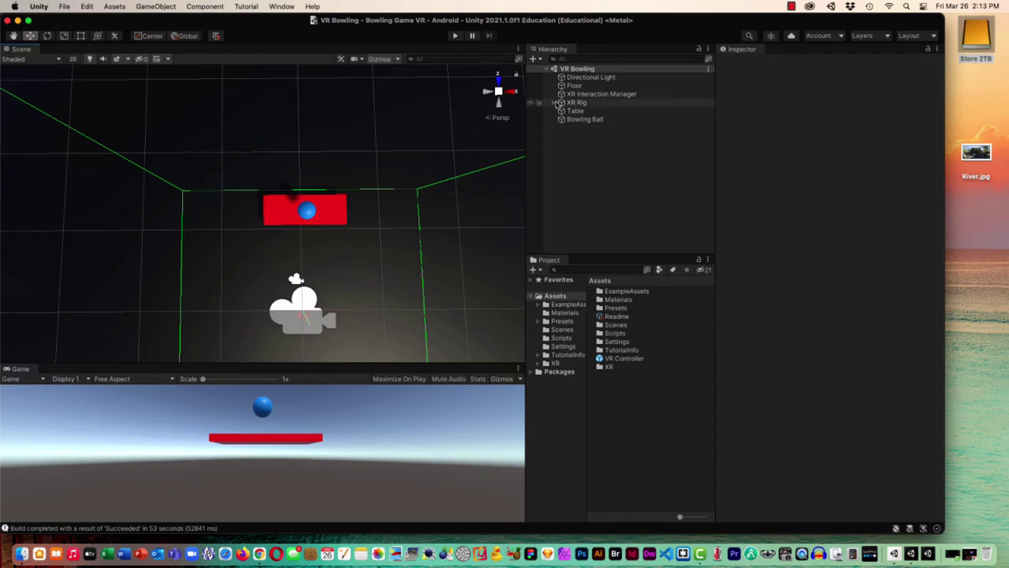
click(554, 104)
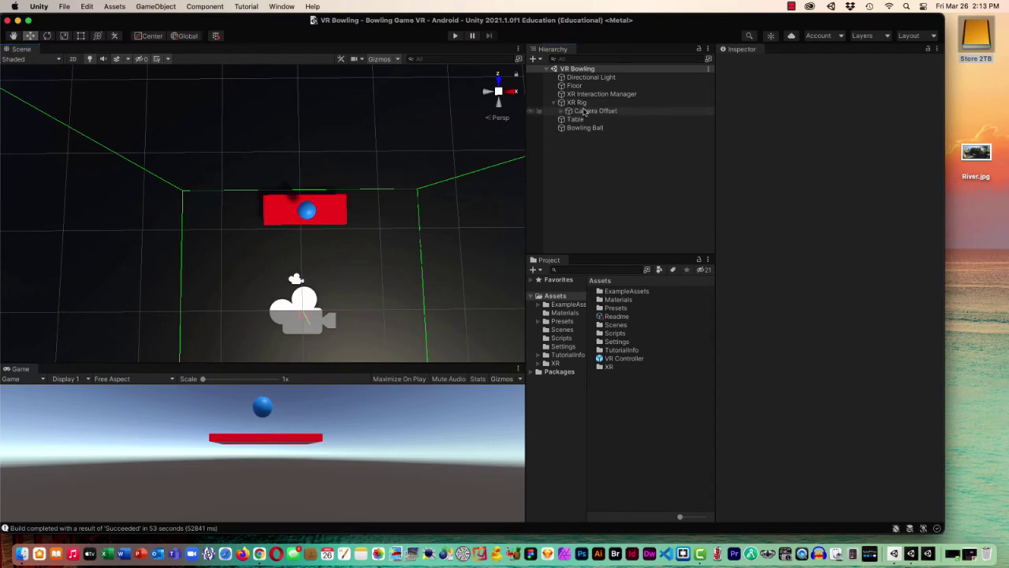
click(578, 102)
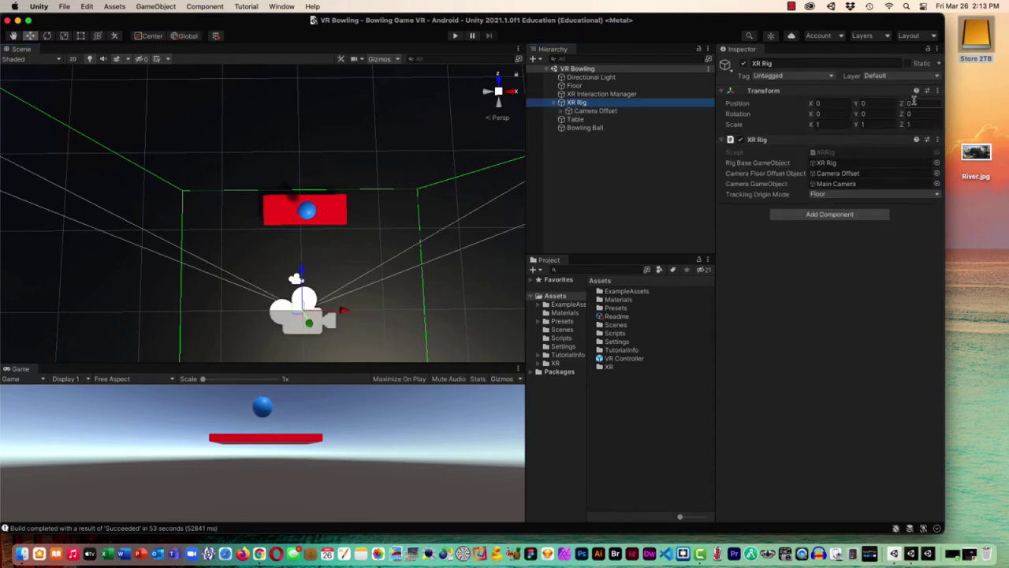
click(599, 113)
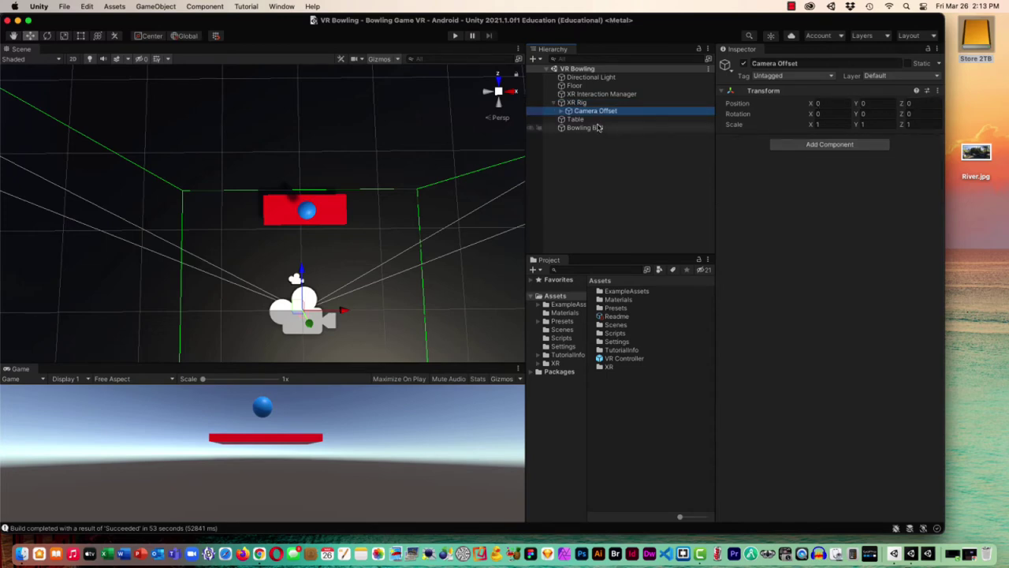
click(563, 111)
click(597, 119)
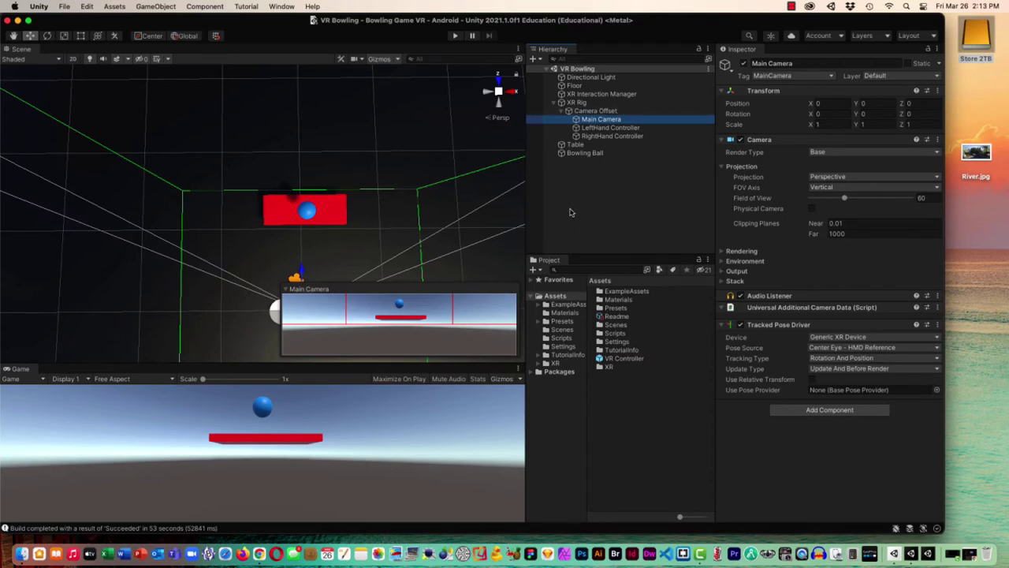
click(609, 128)
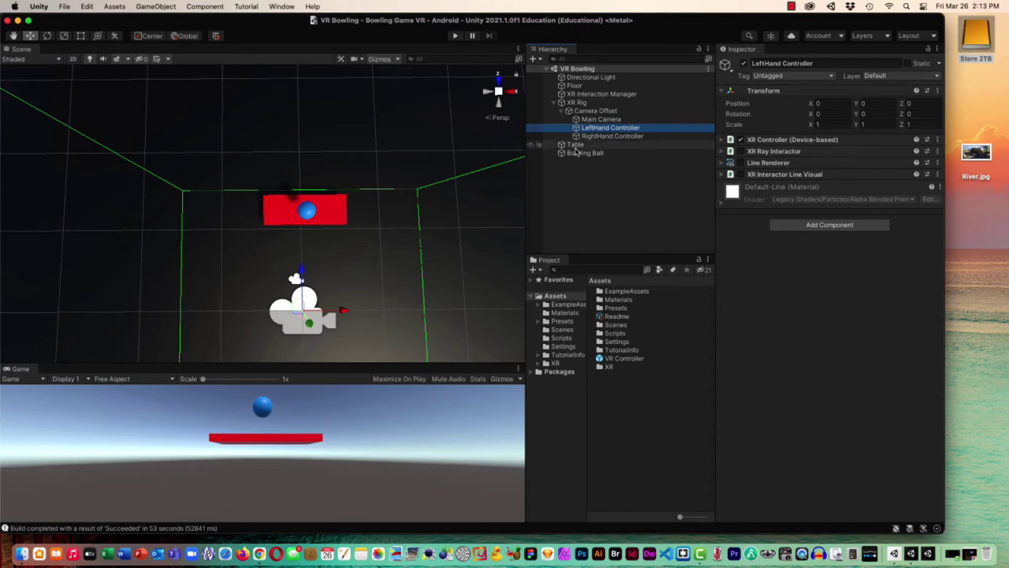
Step: Move the Table closer to Z 0.469 and place the ball just above it
click(575, 145)
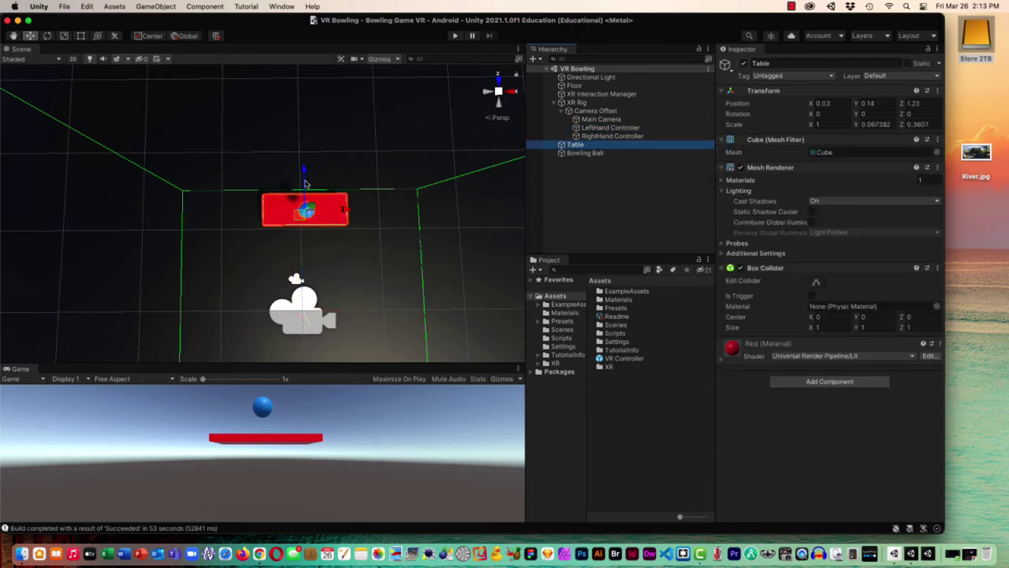
drag(305, 173, 307, 233)
click(308, 211)
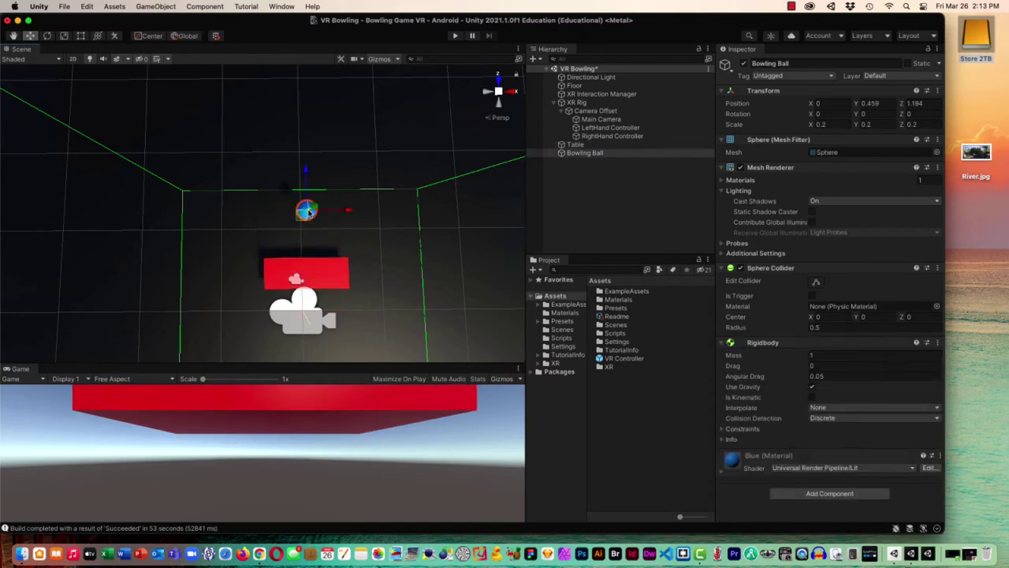
drag(312, 169, 313, 230)
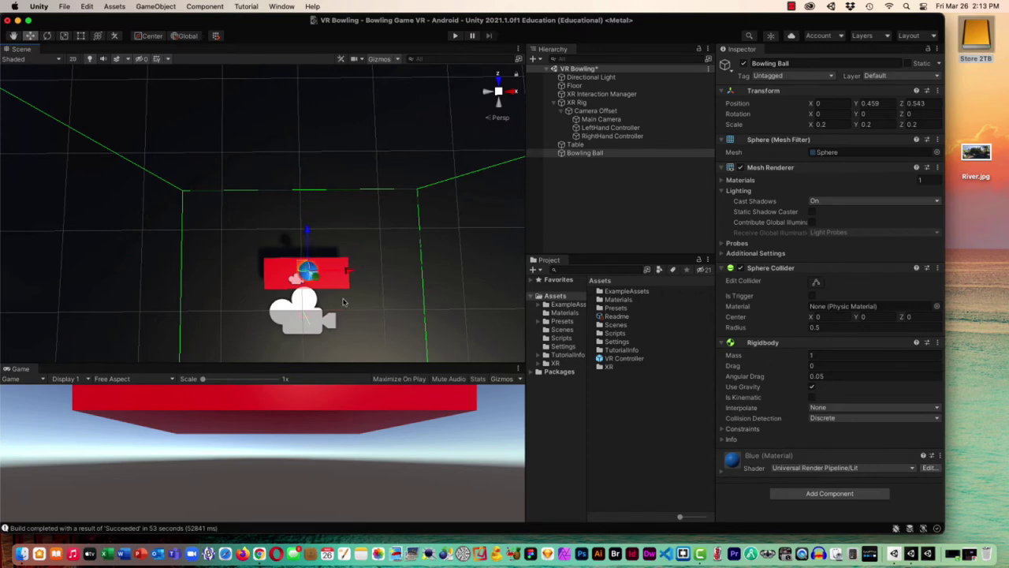
Step: Raise the Table to Y 0.754 and lift the Bowling Ball above it to Y 1.041
alt+drag(344, 309, 319, 265)
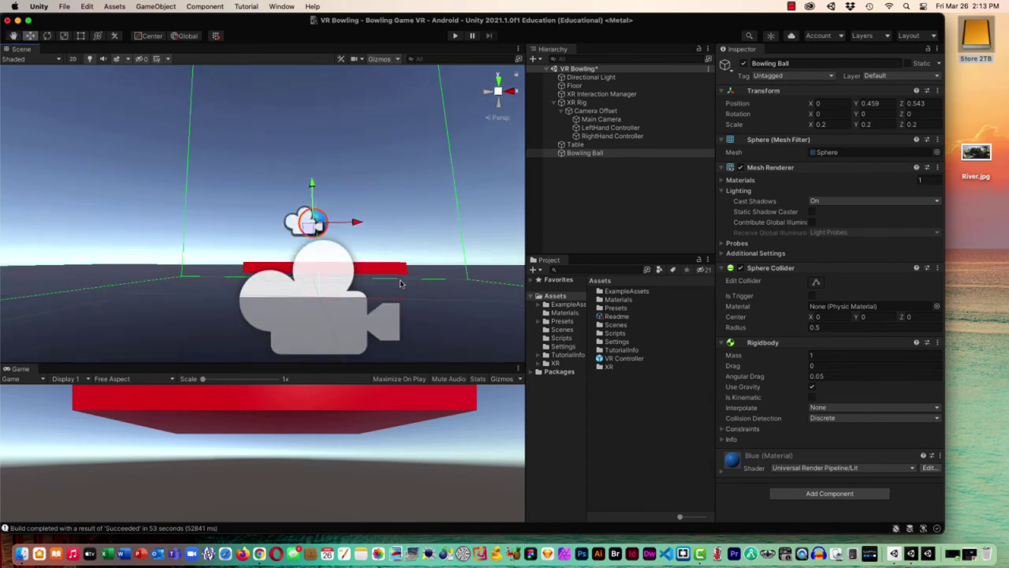
click(576, 145)
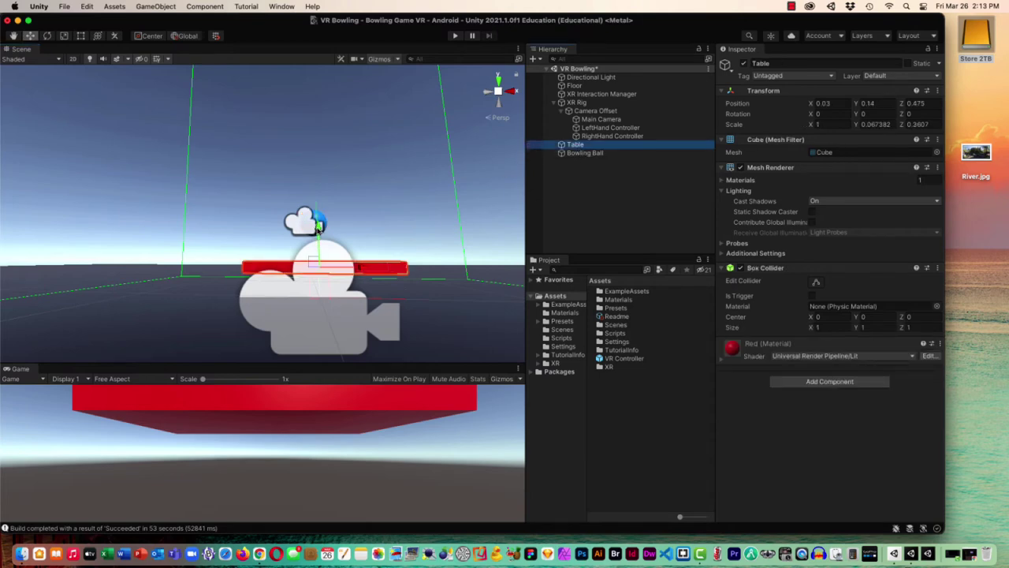
drag(319, 227, 329, 142)
click(588, 153)
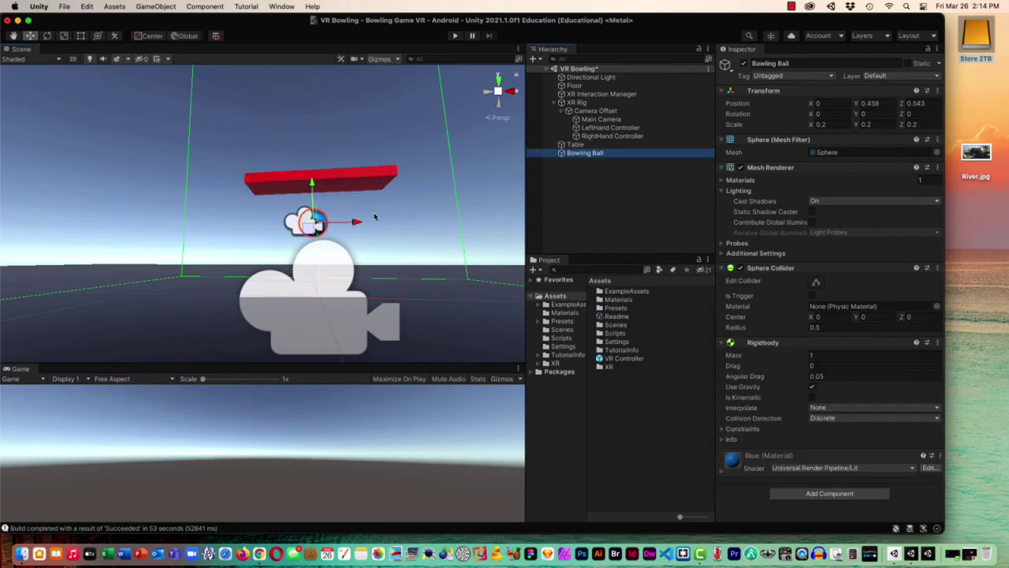
drag(313, 178, 321, 116)
Step: Reselect the table and Build And Run the bowling scene on the Quest headset
click(575, 144)
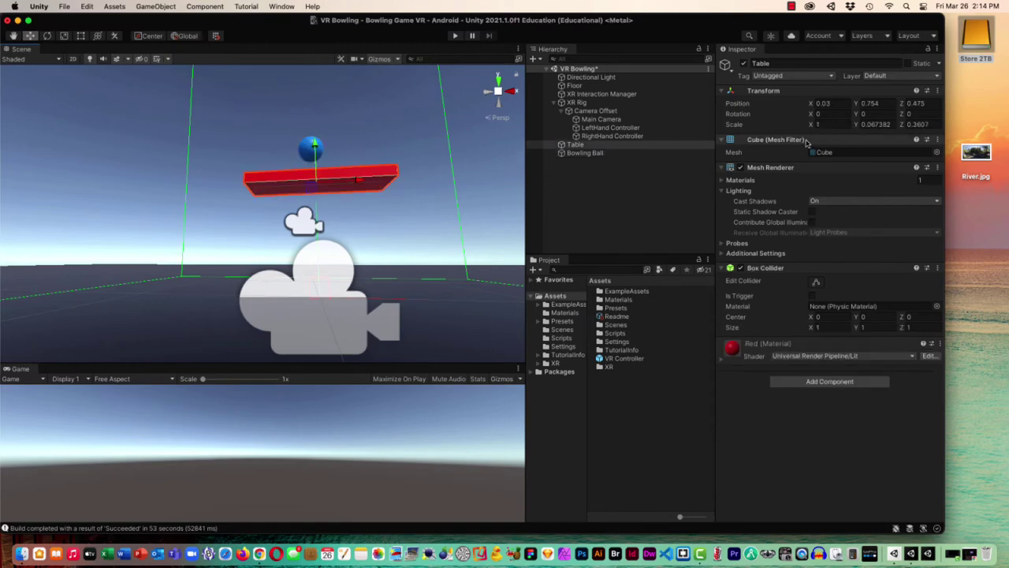
click(40, 7)
mouse_move(64, 6)
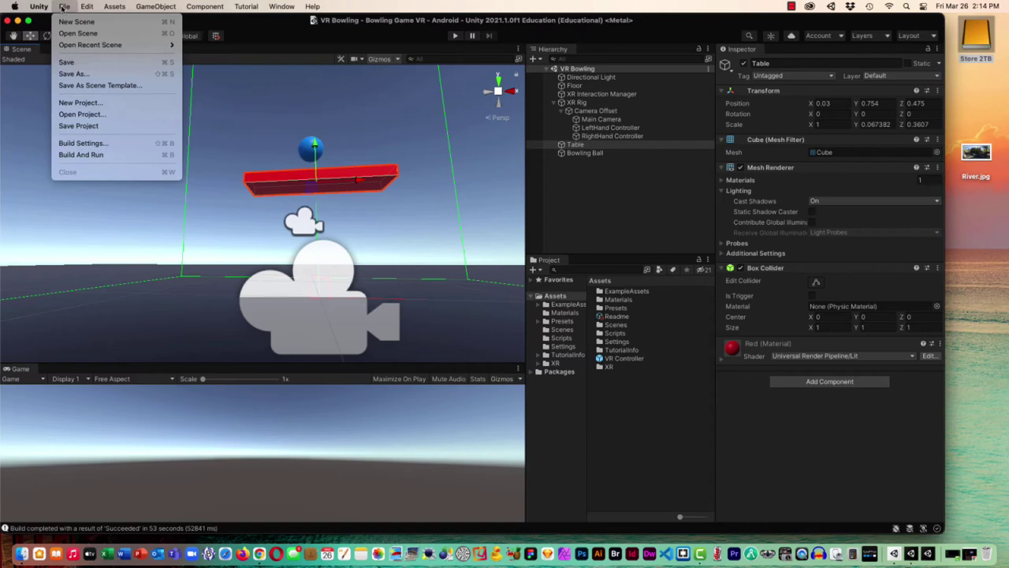
click(89, 156)
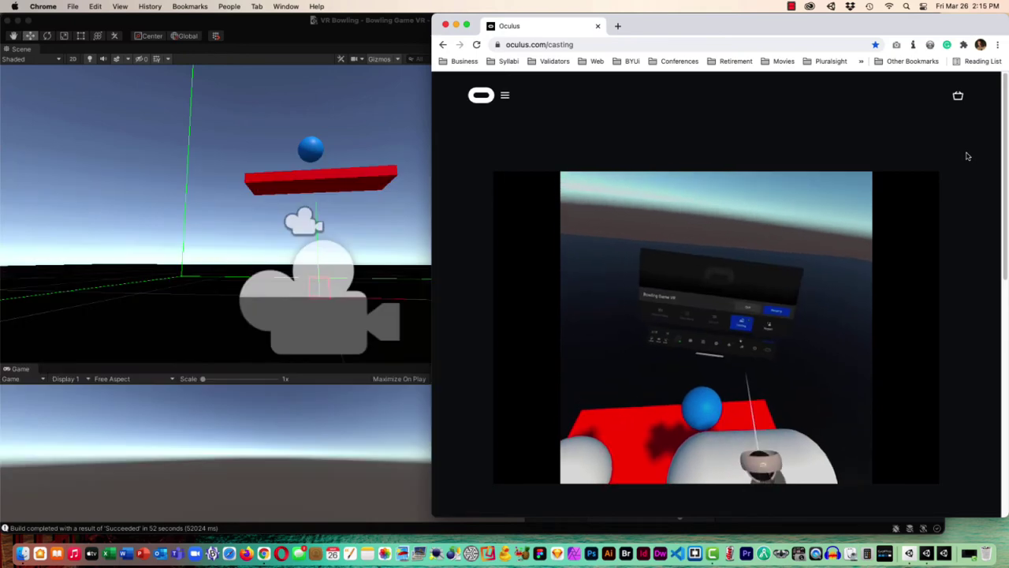
Step: After checking the red table and blue ball in the cast view, hide Chrome
key(super+m)
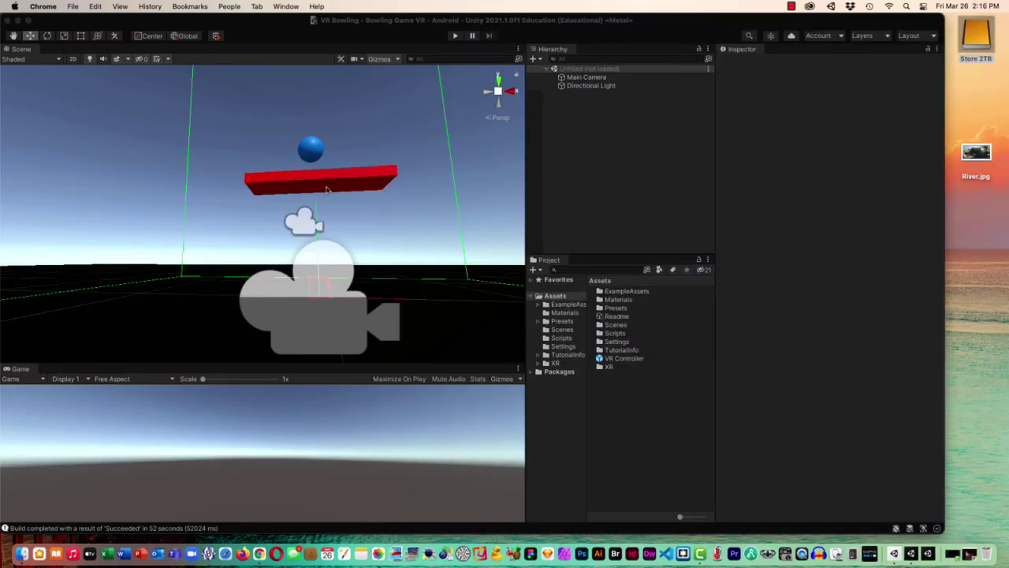
Step: Set the Bowling Ball's Rigidbody mass from 1 to 5
click(313, 152)
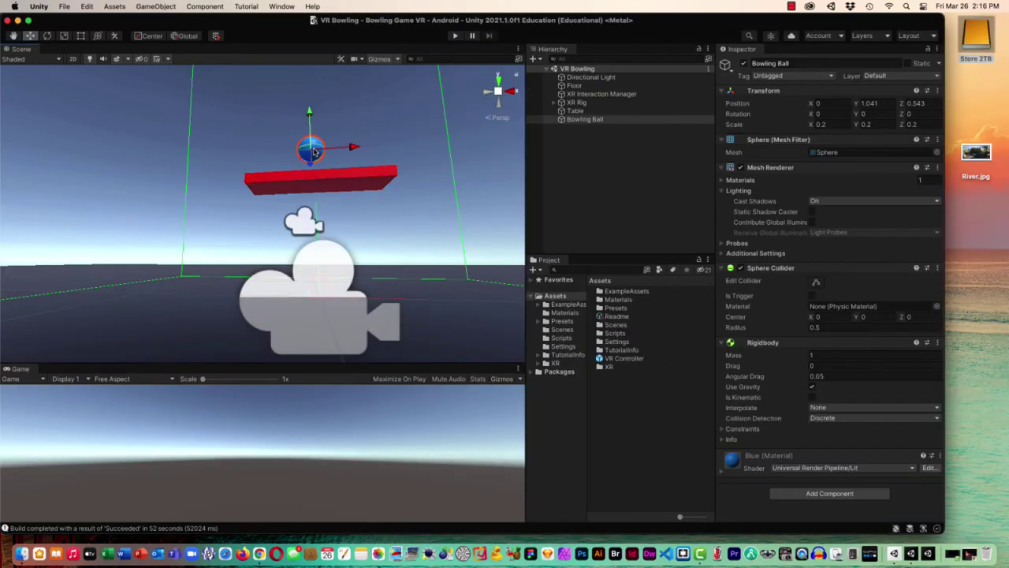
click(810, 357)
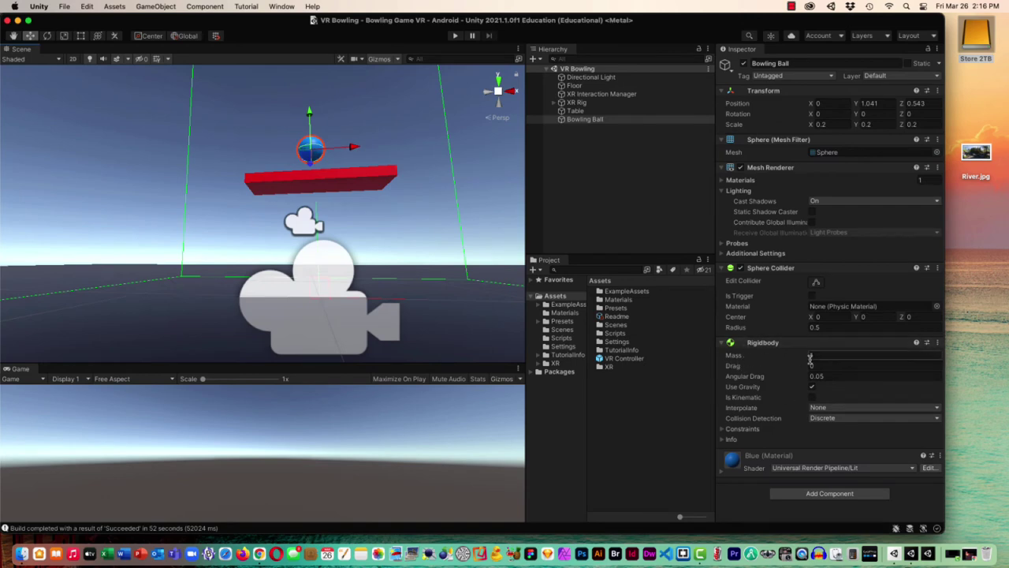
double_click(818, 355)
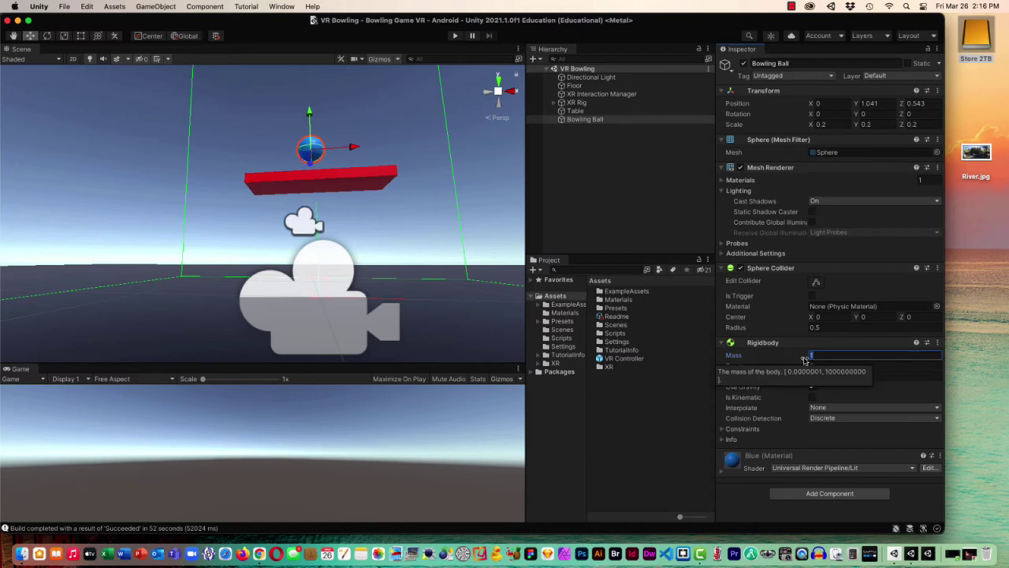
text(5)
key(Tab)
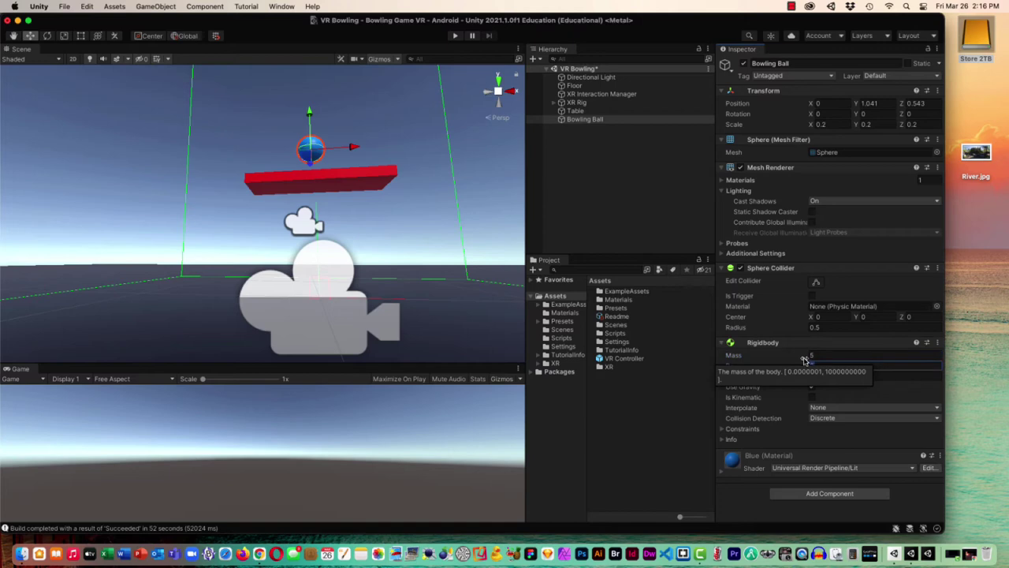
Step: Add an XR Grab Interactable component to the bowling ball
click(836, 494)
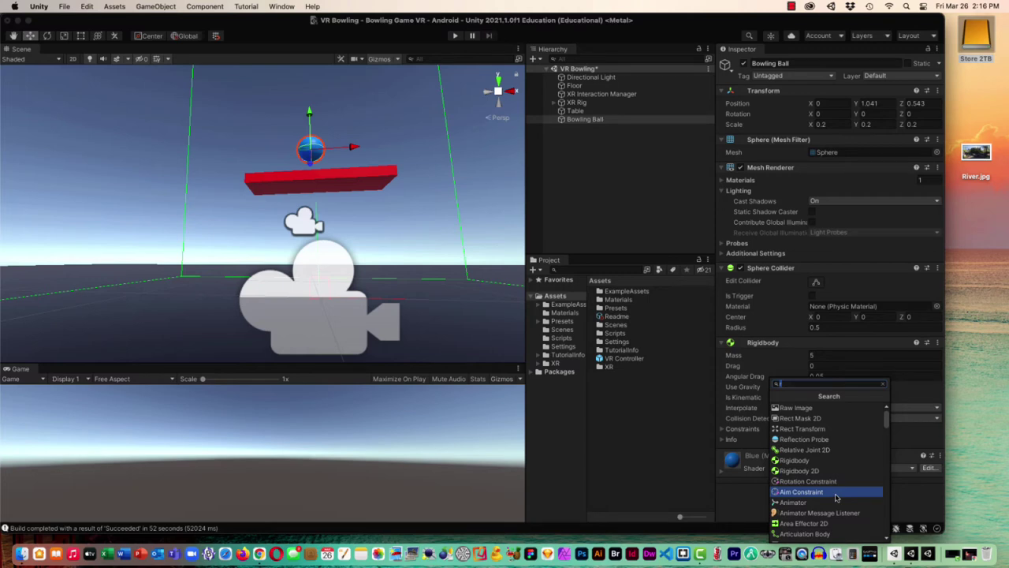
text(xr)
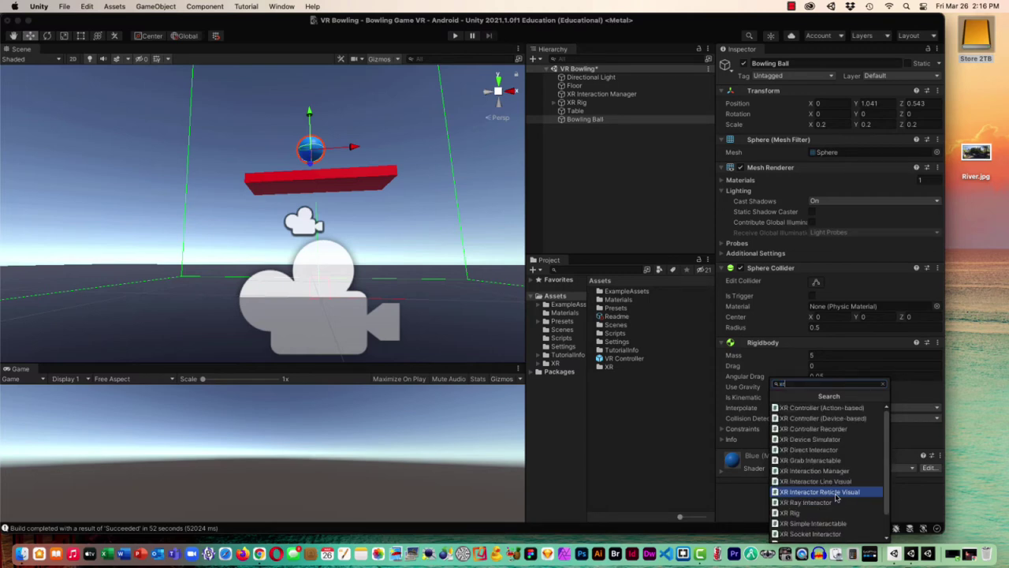
text( g)
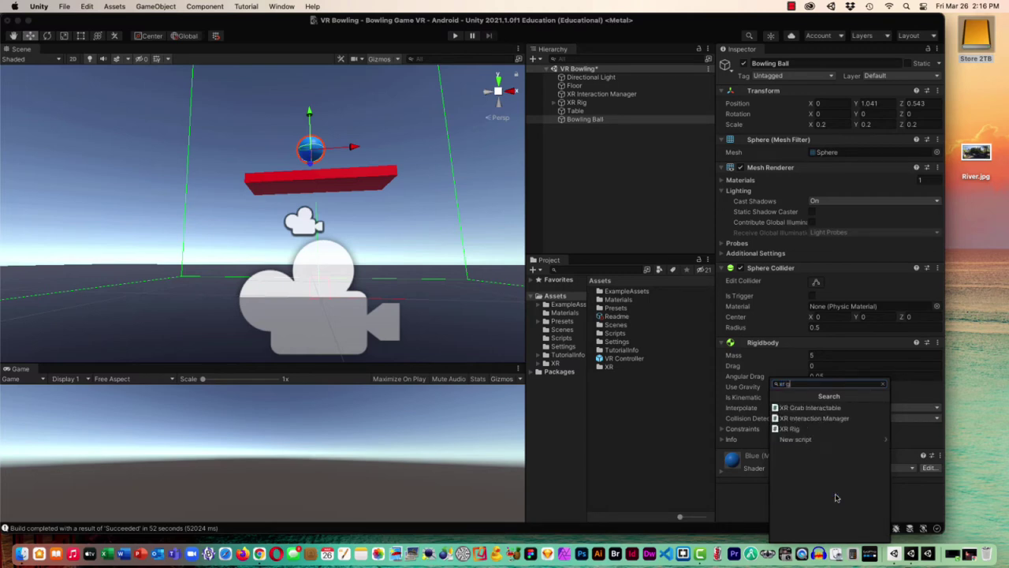
click(811, 408)
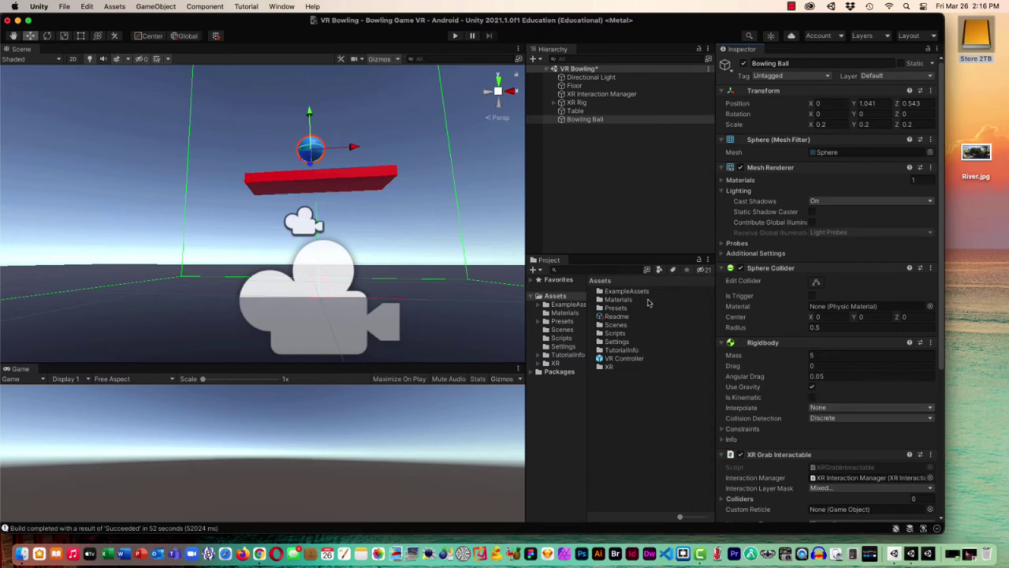
Step: Expand XR Rig > Camera Offset and select both LeftHand and RightHand Controllers
click(554, 104)
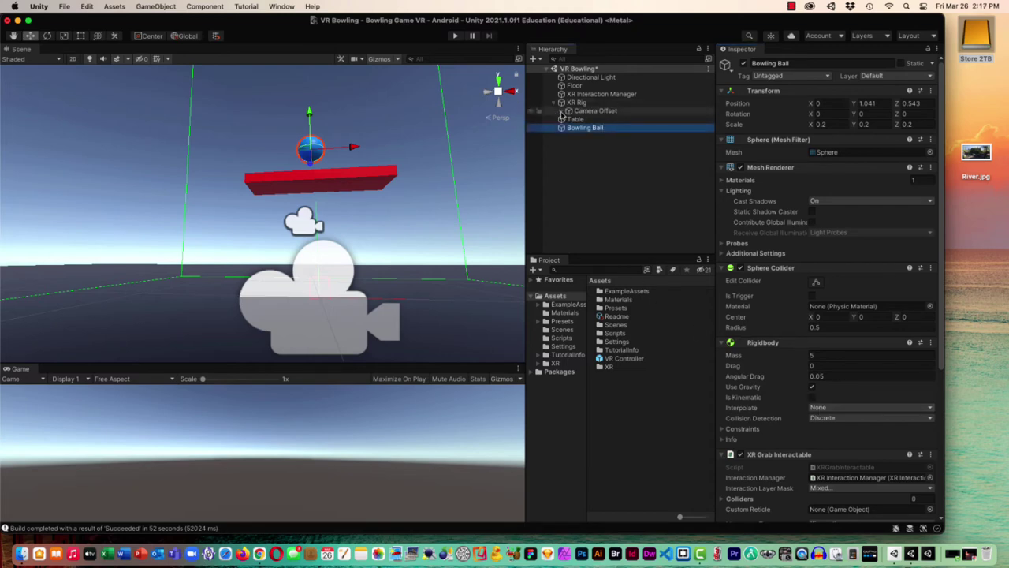
click(560, 111)
click(612, 128)
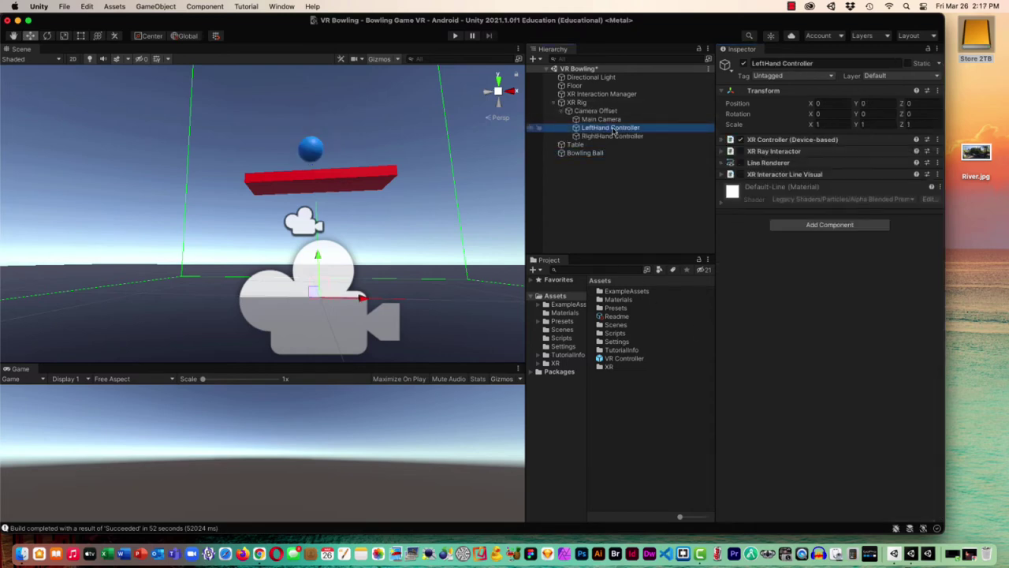
shift+click(615, 137)
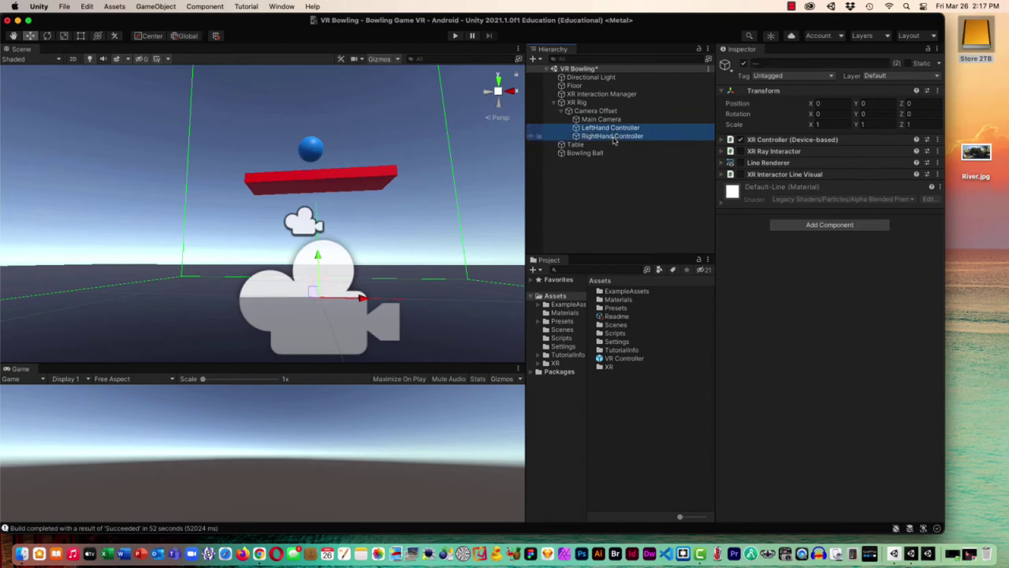
Step: Try adding XR Direct Interactor to both controllers, triggering an Invalid operation warning
click(843, 226)
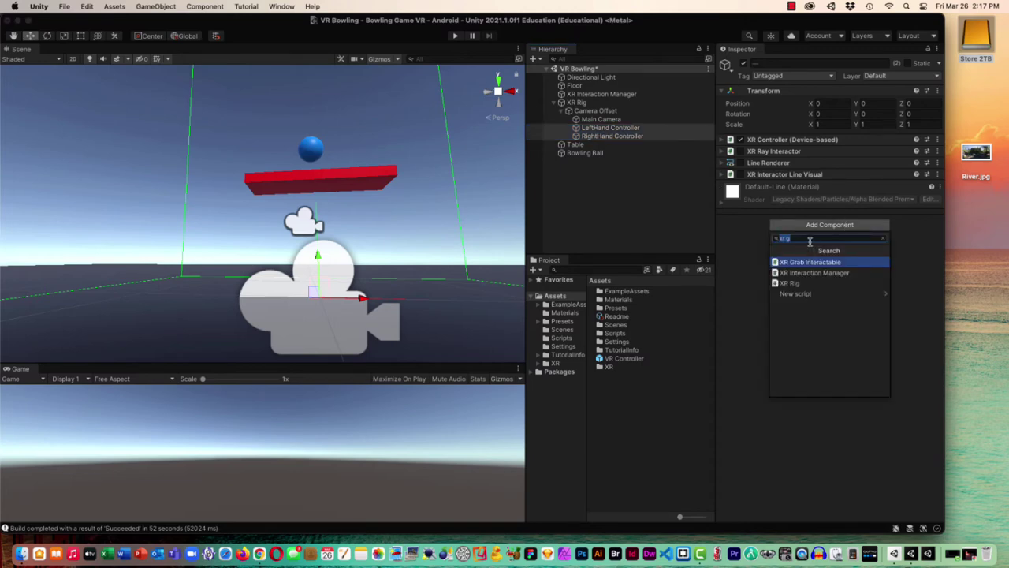
click(810, 241)
key(BackSpace)
text(c)
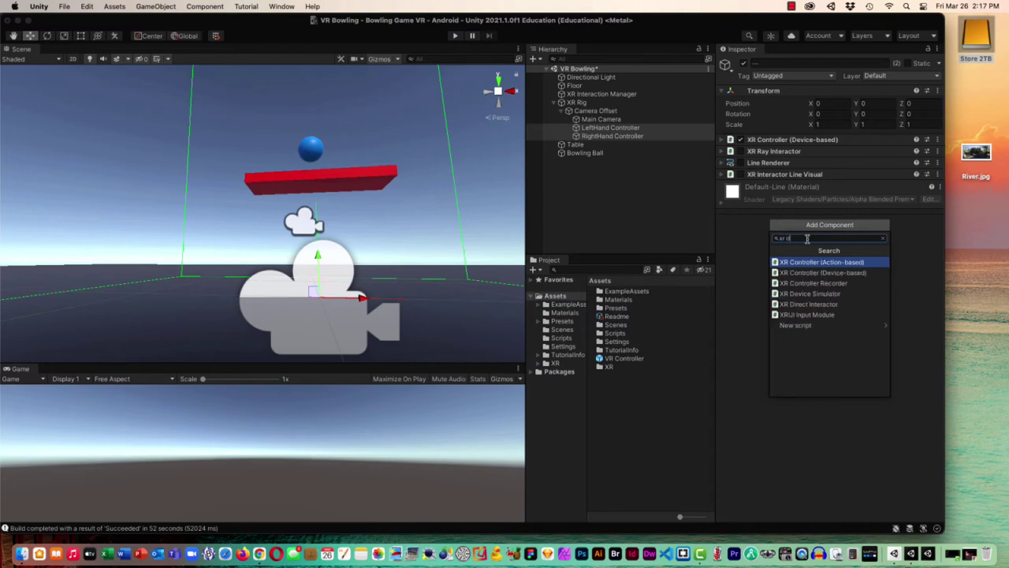
click(817, 305)
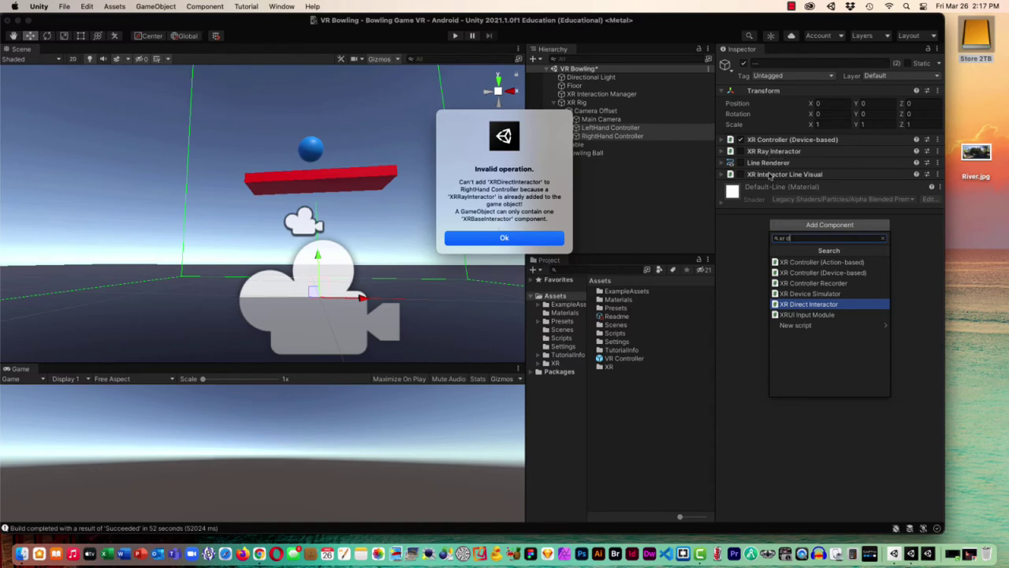
Step: Remove XR Ray Interactor and XR Interactor Line Visual from both controllers, keeping Line Renderer
click(505, 238)
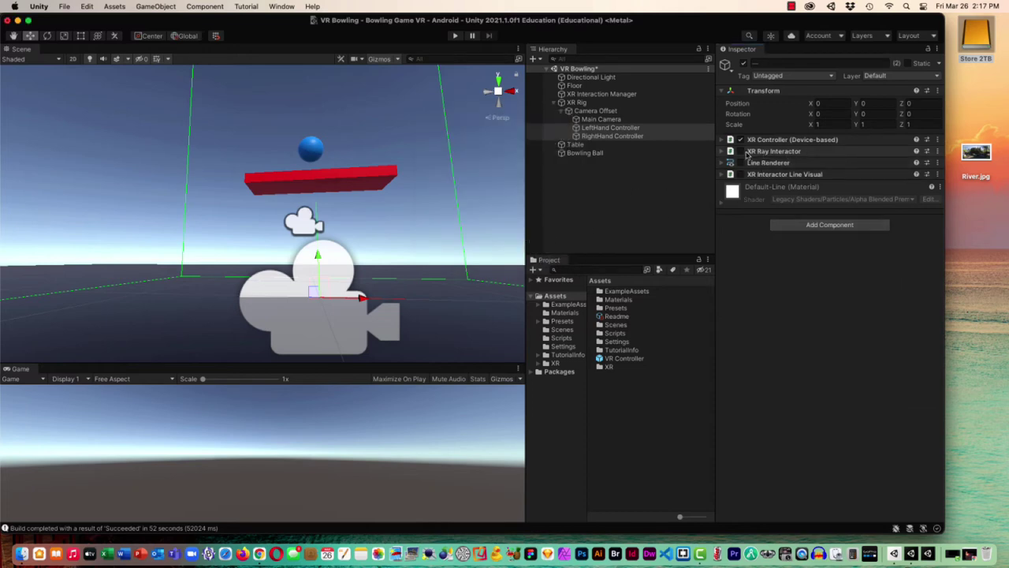
click(938, 152)
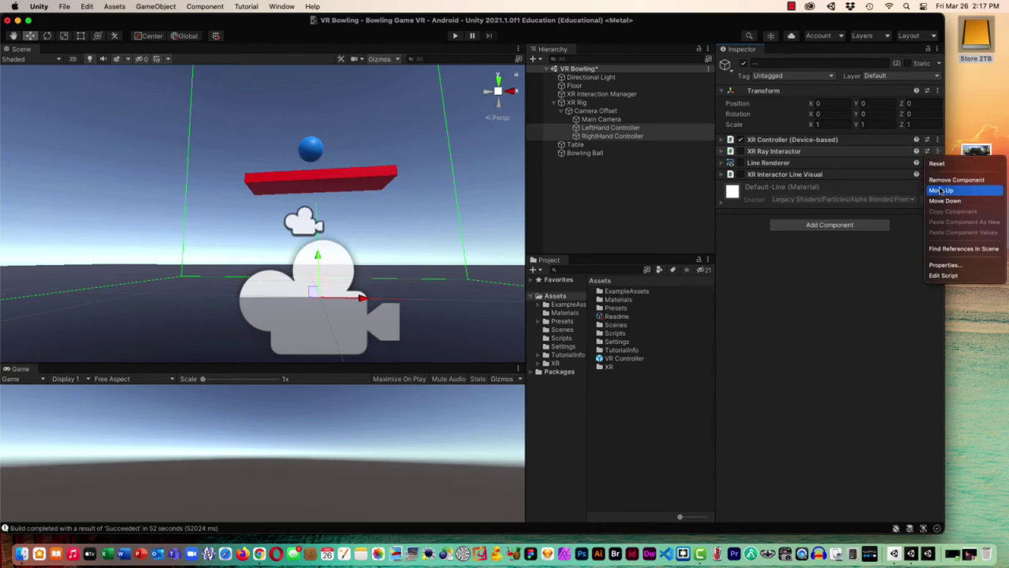
click(956, 179)
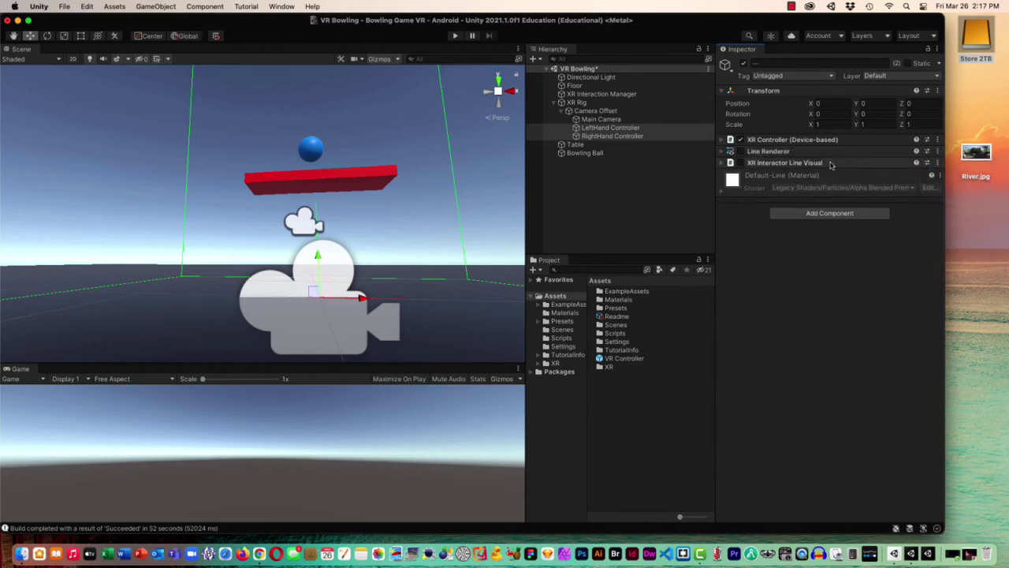
click(937, 152)
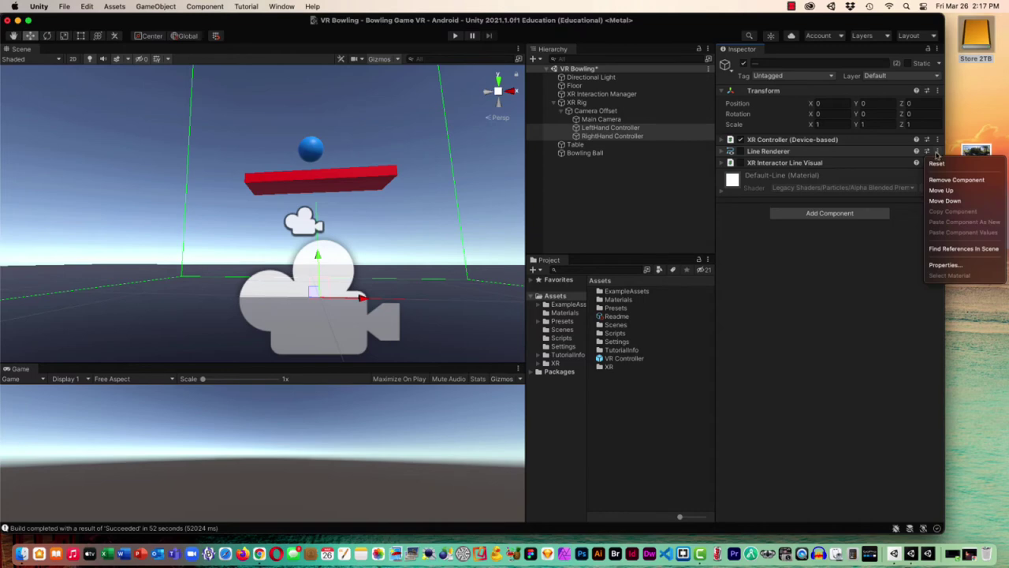
click(944, 180)
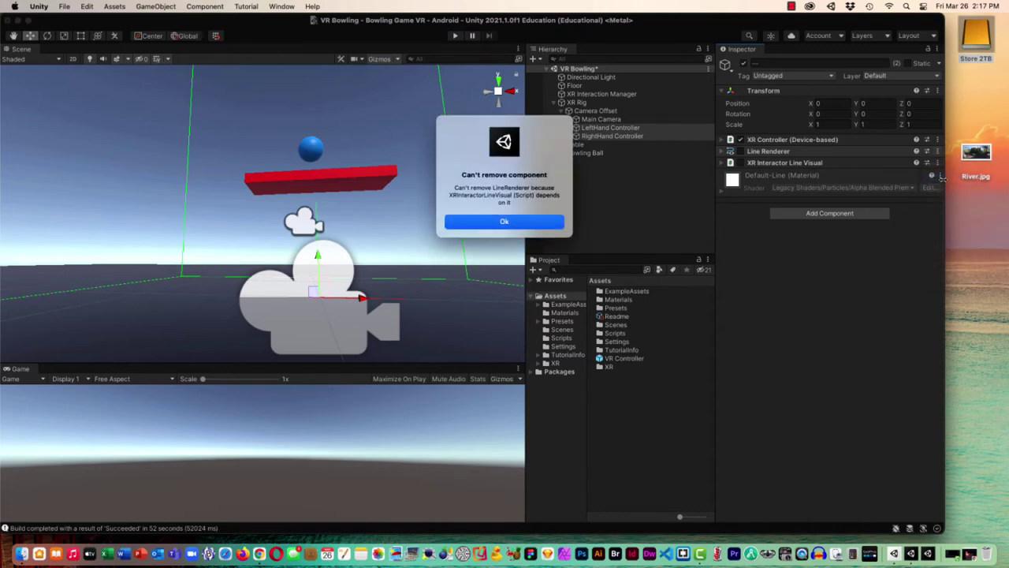
click(515, 223)
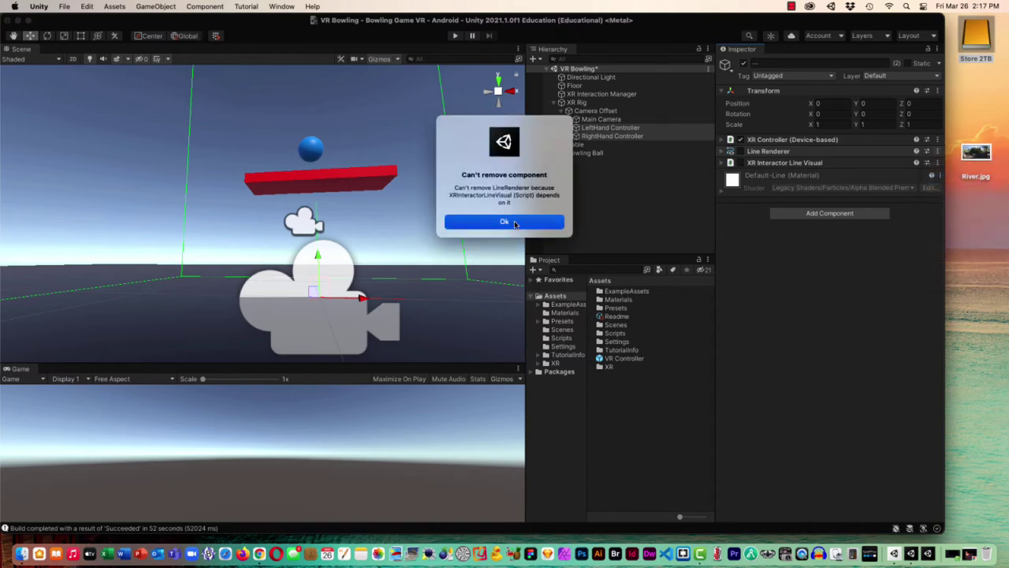
click(937, 163)
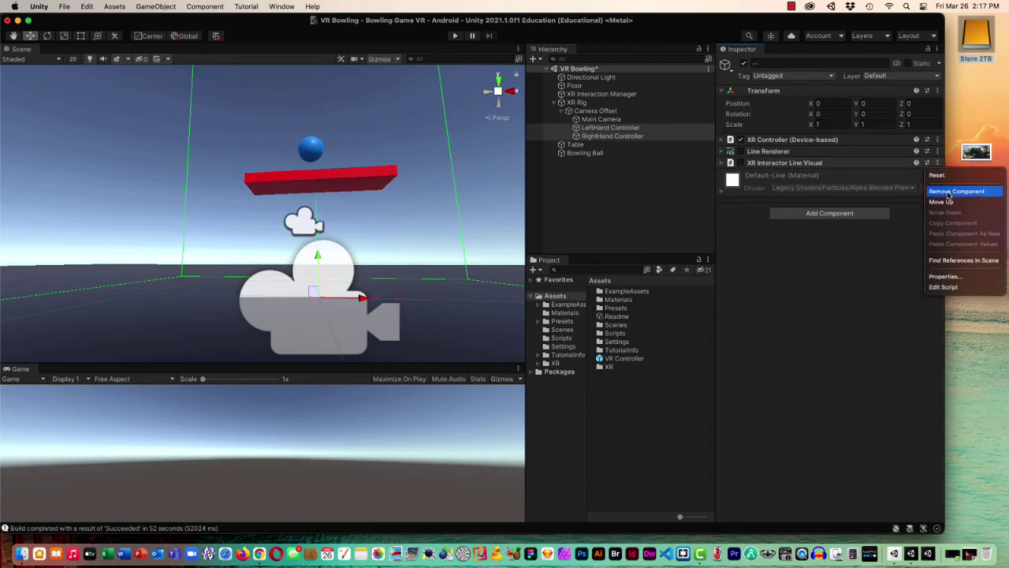
click(949, 193)
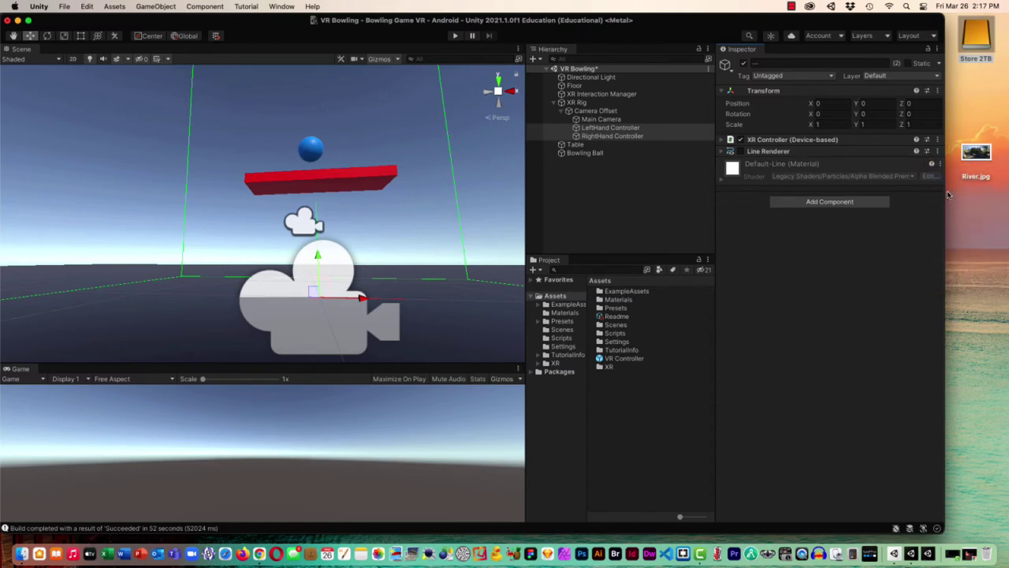
Step: Add an XR Direct Interactor to both hand controllers
click(830, 201)
click(808, 281)
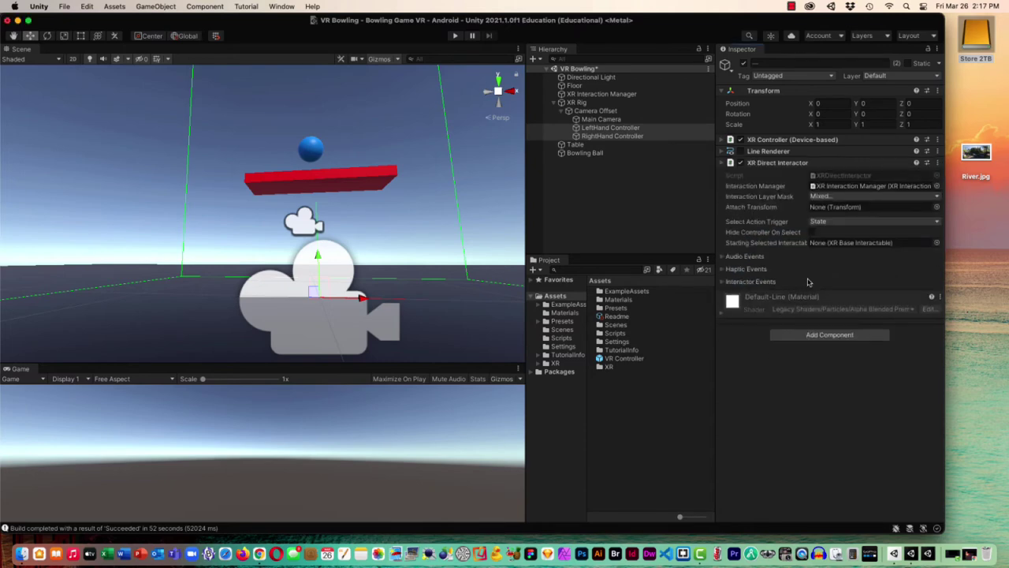
mouse_move(773, 221)
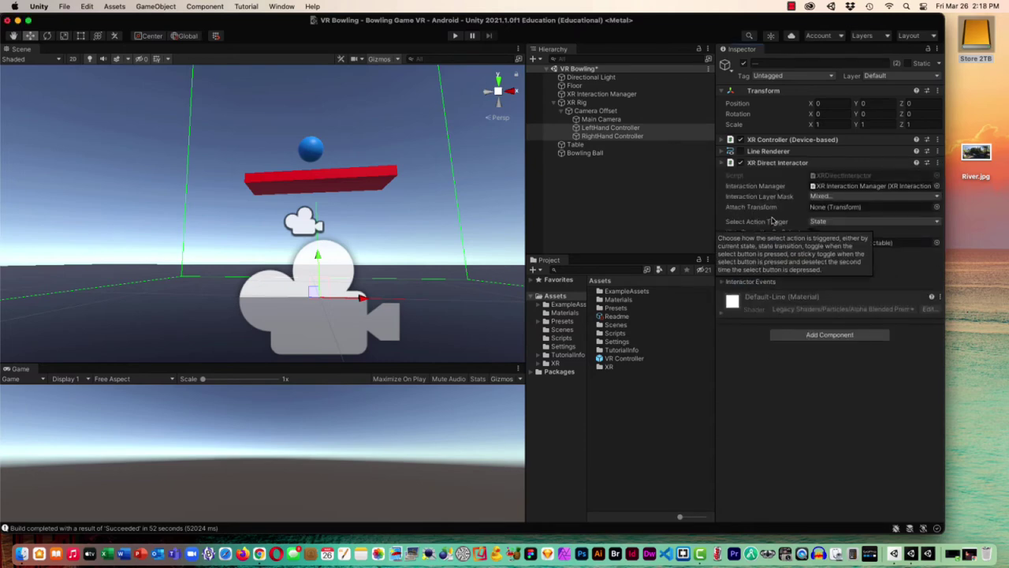
Step: Add a trigger Sphere Collider with radius 0.2 to the controllers, then select the Floor
click(815, 336)
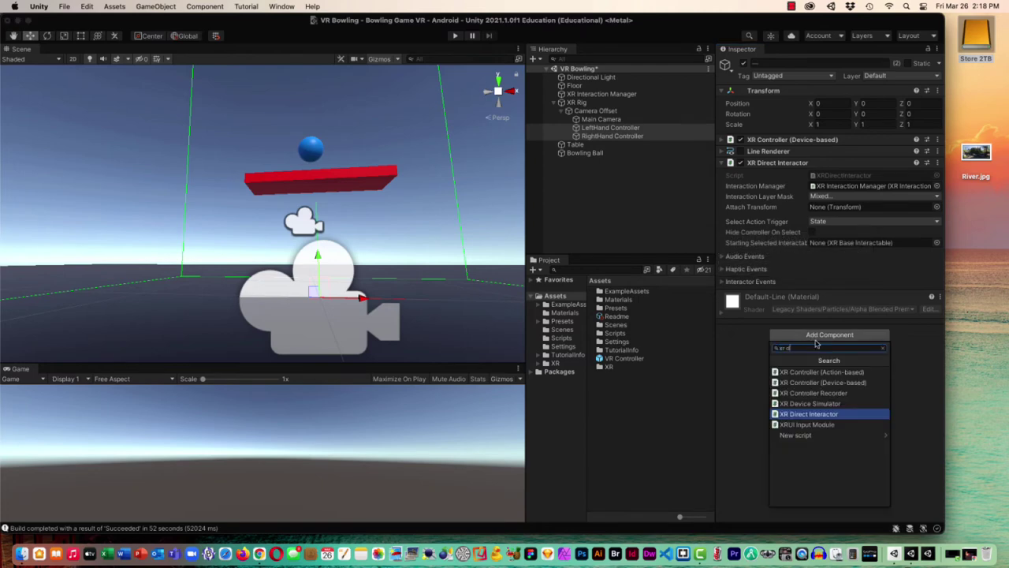
text(sp)
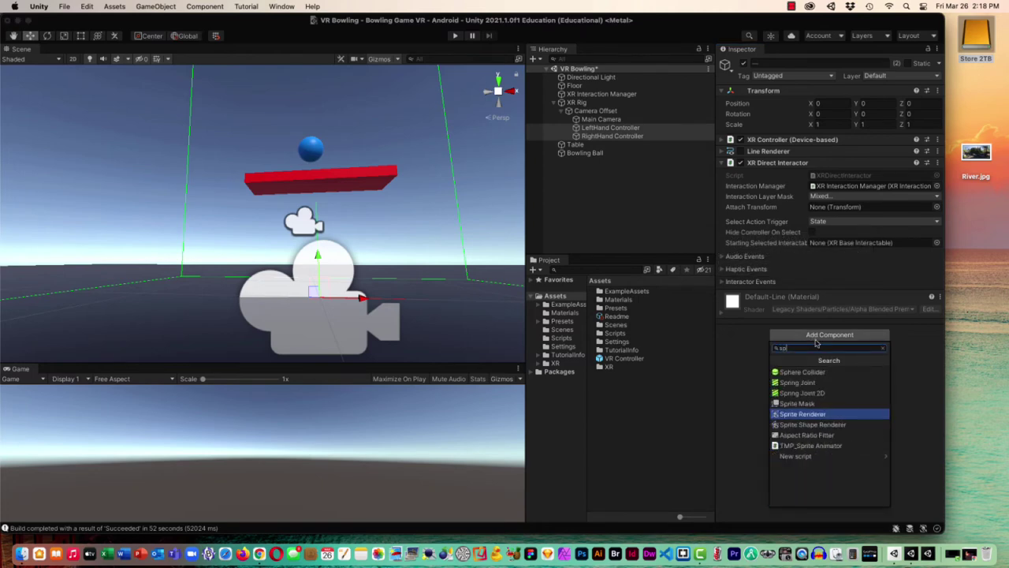
click(812, 372)
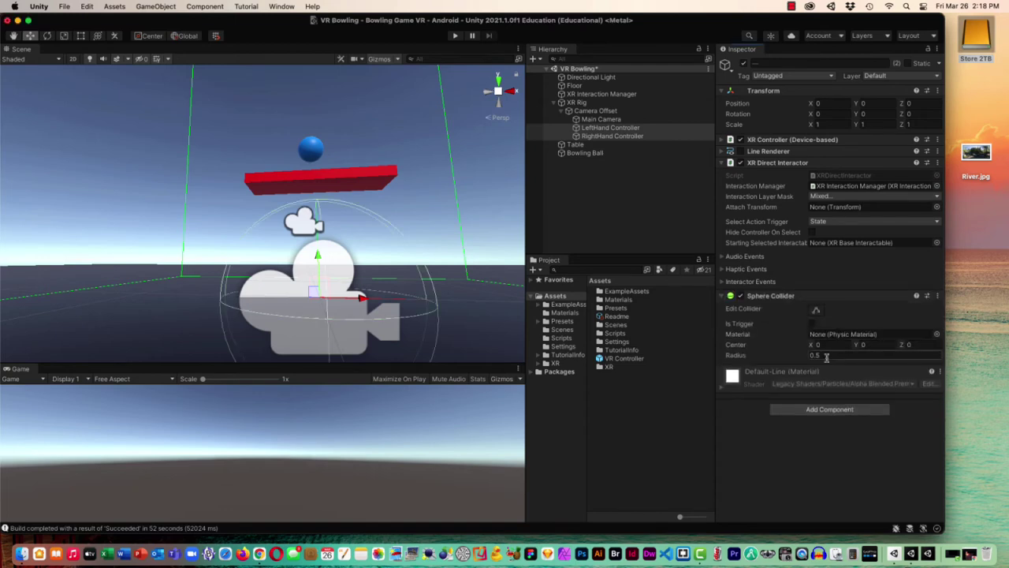
click(819, 355)
key(BackSpace)
text(0.1)
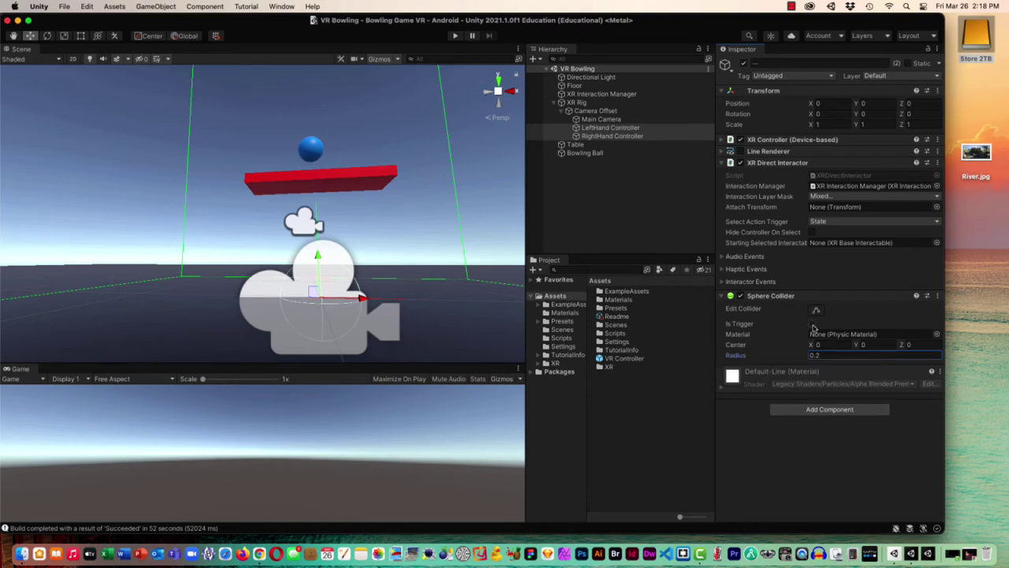
click(814, 324)
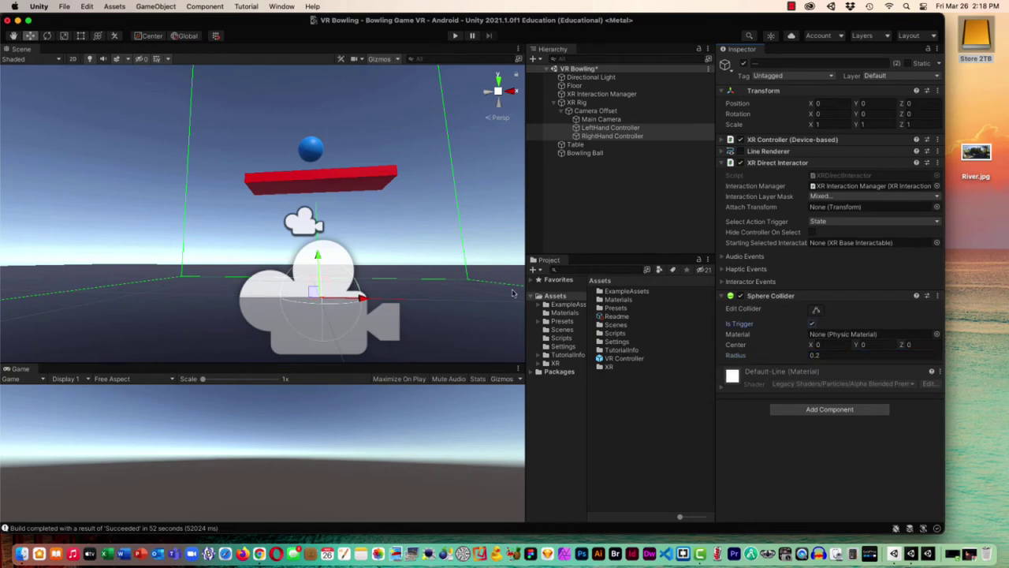
click(450, 274)
scroll(406, 251, down, 3)
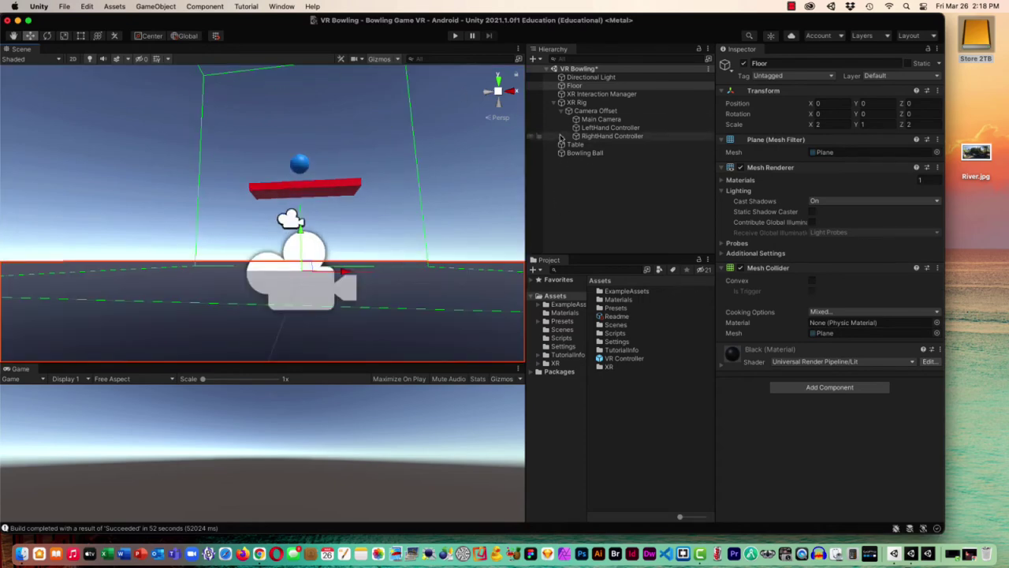
Step: Add a new cube to the scene and set its position to 0, 0, 0
right_click(571, 186)
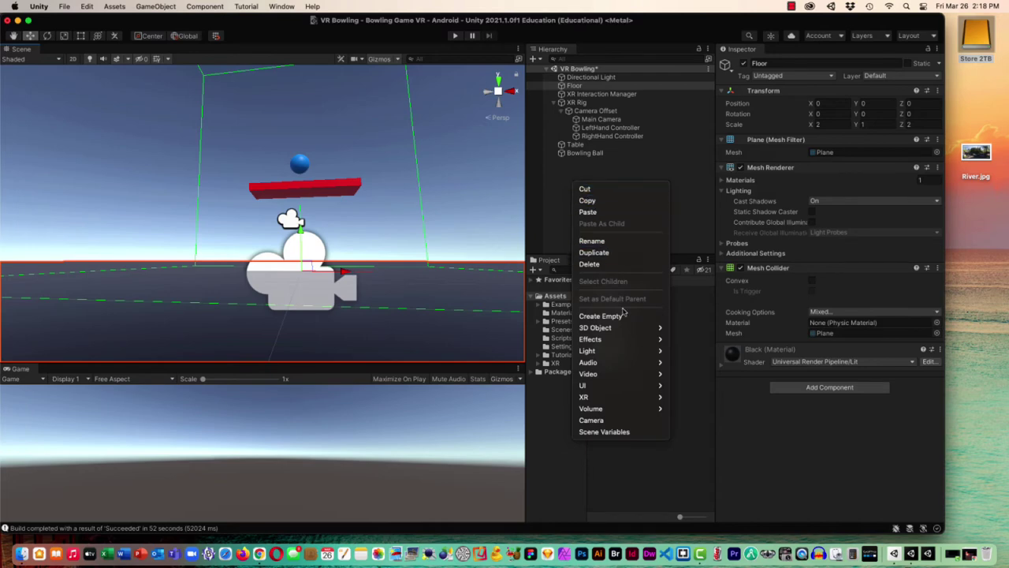
mouse_move(664, 328)
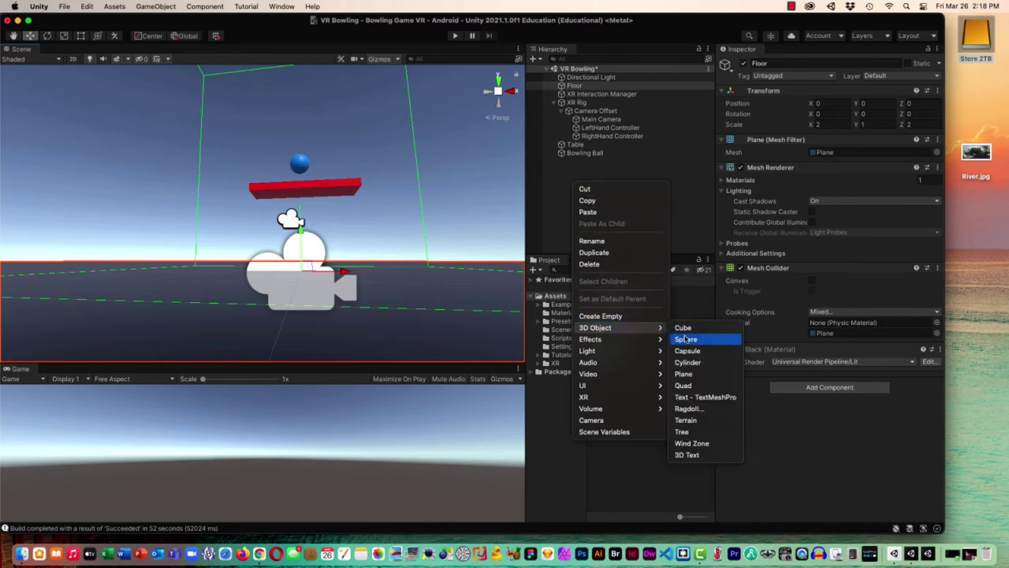
click(684, 327)
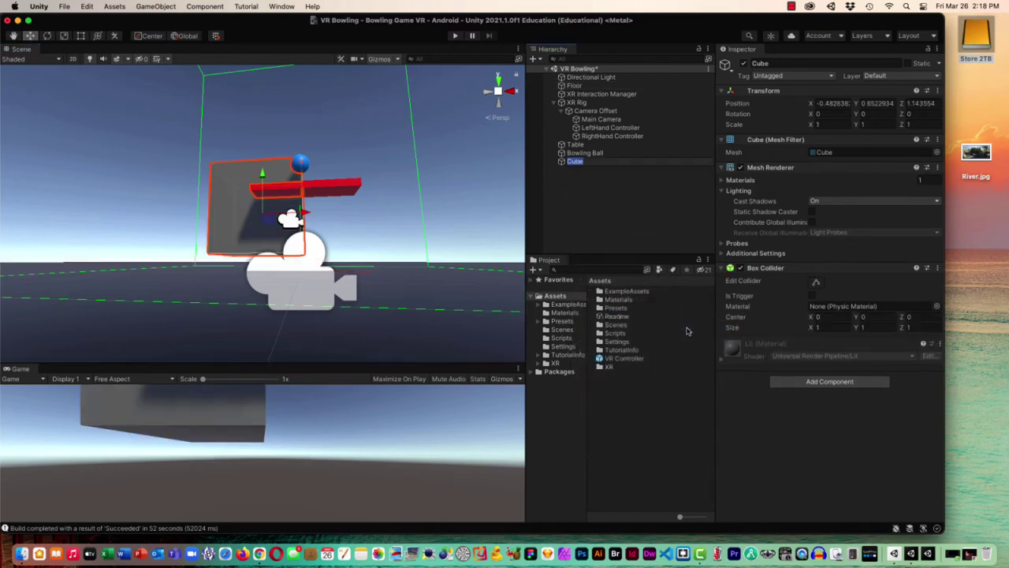
click(817, 103)
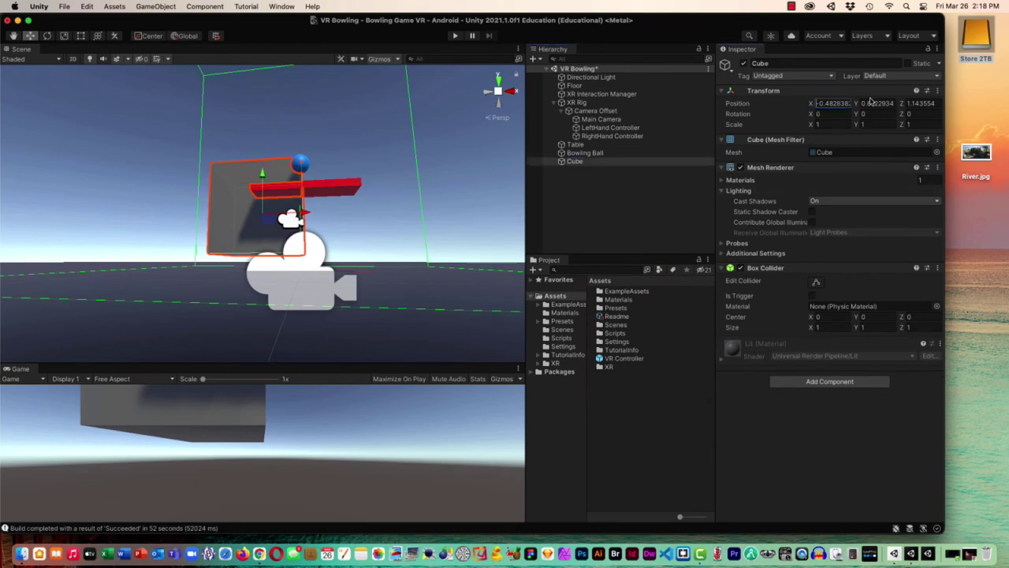
double_click(825, 103)
text(0)
key(Tab)
text(0)
key(Tab)
text(0)
Step: Scale the cube to 5, 0.2, 1
click(820, 124)
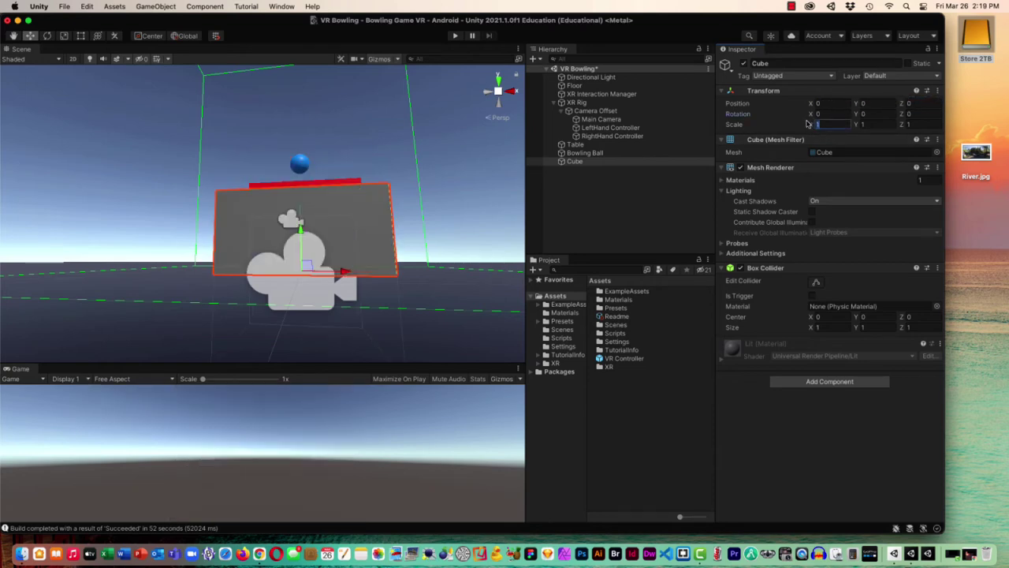
text(5)
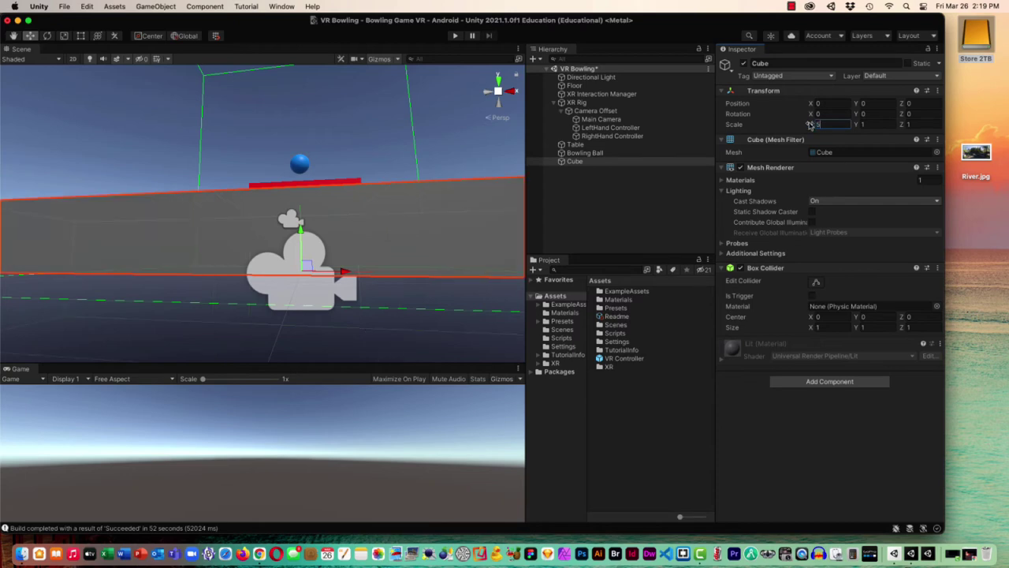
key(Tab)
text(2)
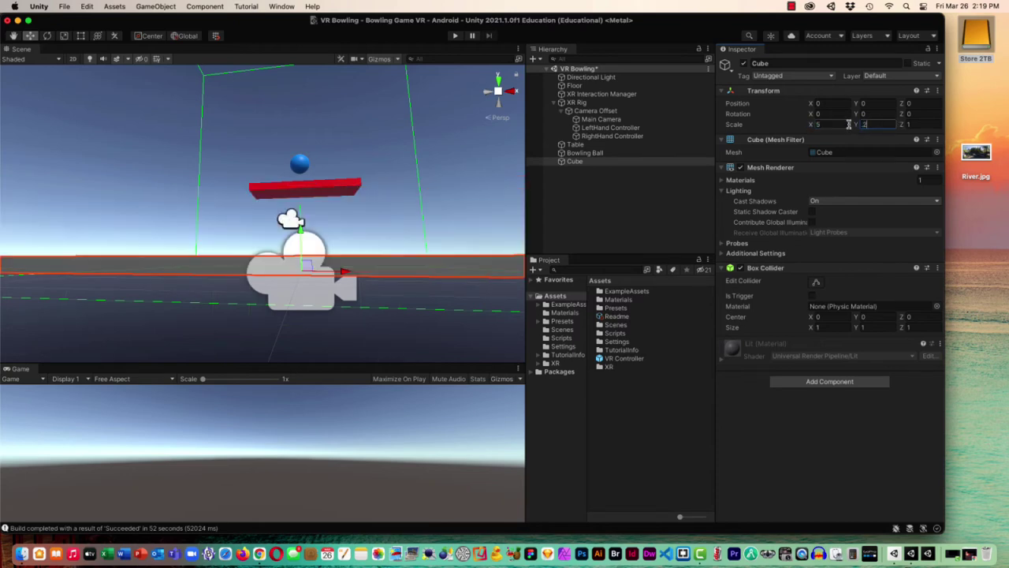
click(915, 125)
Step: From a top view, drag the flat cube beside the red table to X 2.888, Z -0.354
click(362, 209)
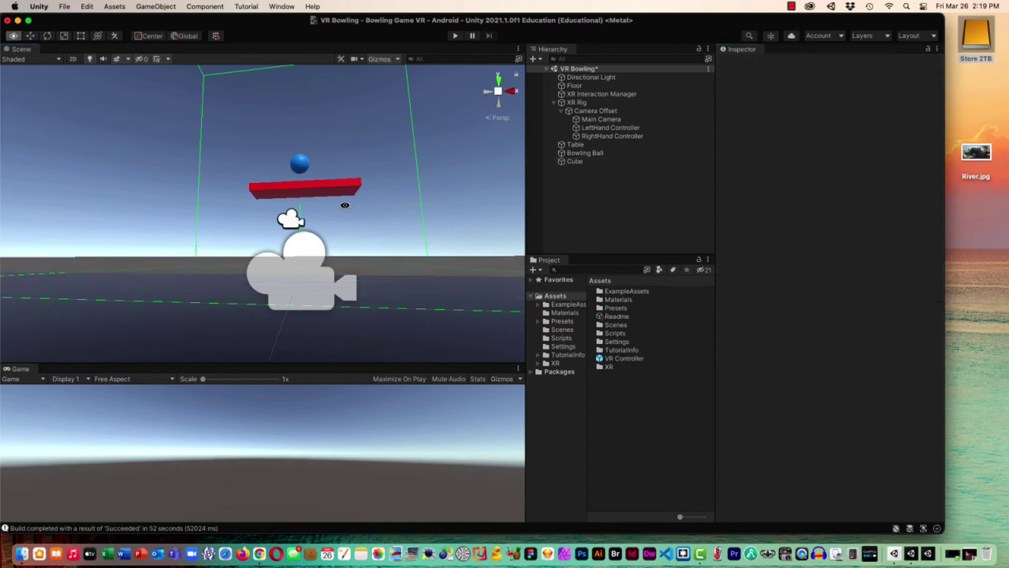
alt+drag(325, 196, 305, 249)
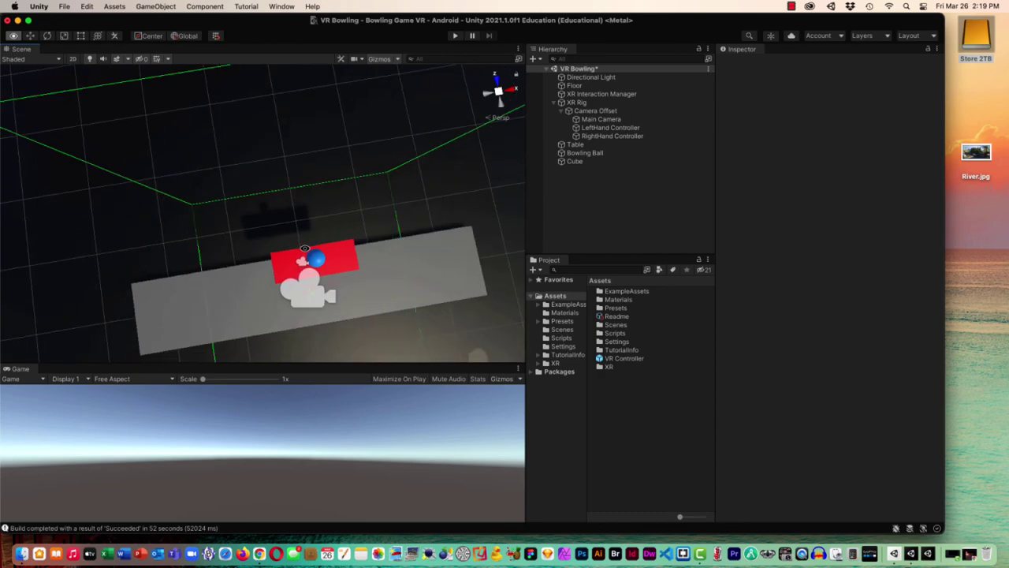
click(213, 313)
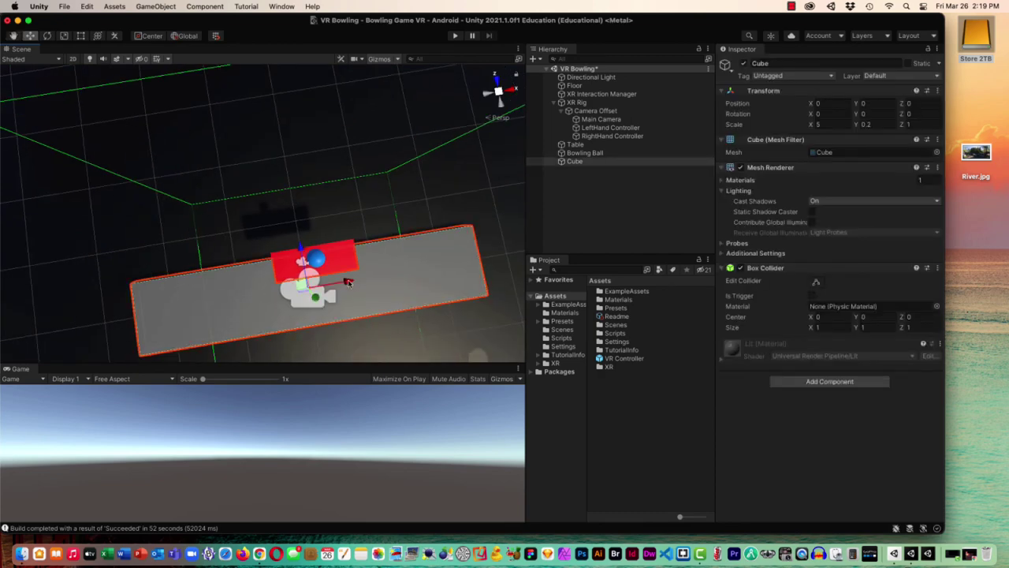
drag(348, 285, 546, 253)
drag(516, 222, 461, 265)
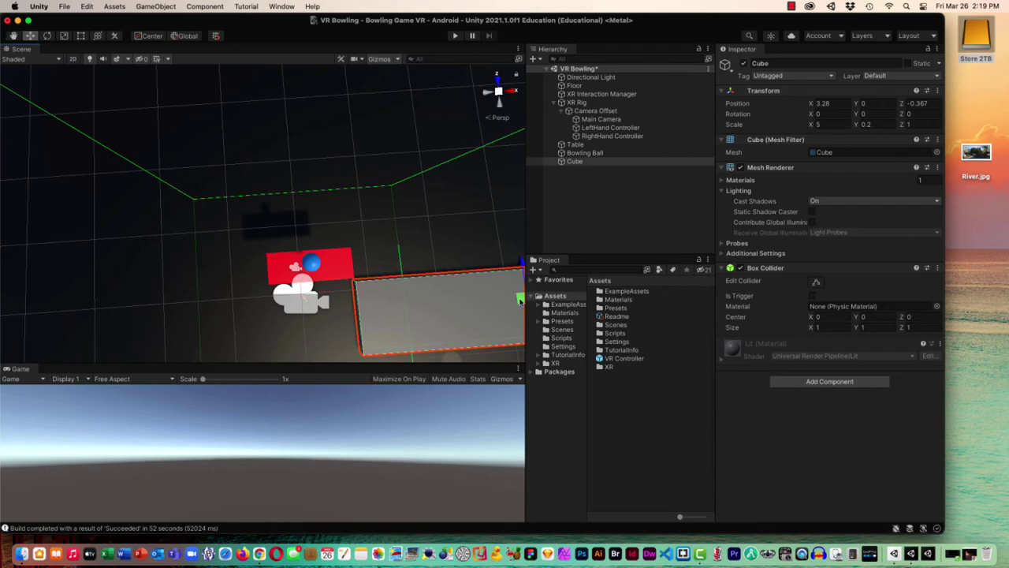
drag(525, 297, 494, 300)
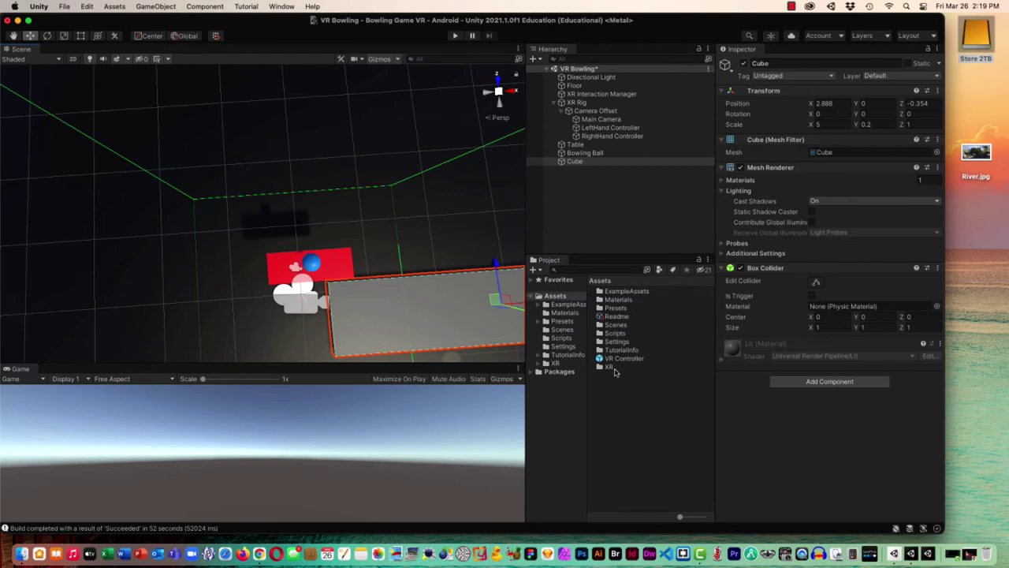
Step: Apply the Blue material from Assets/Materials to the flat cube
click(563, 313)
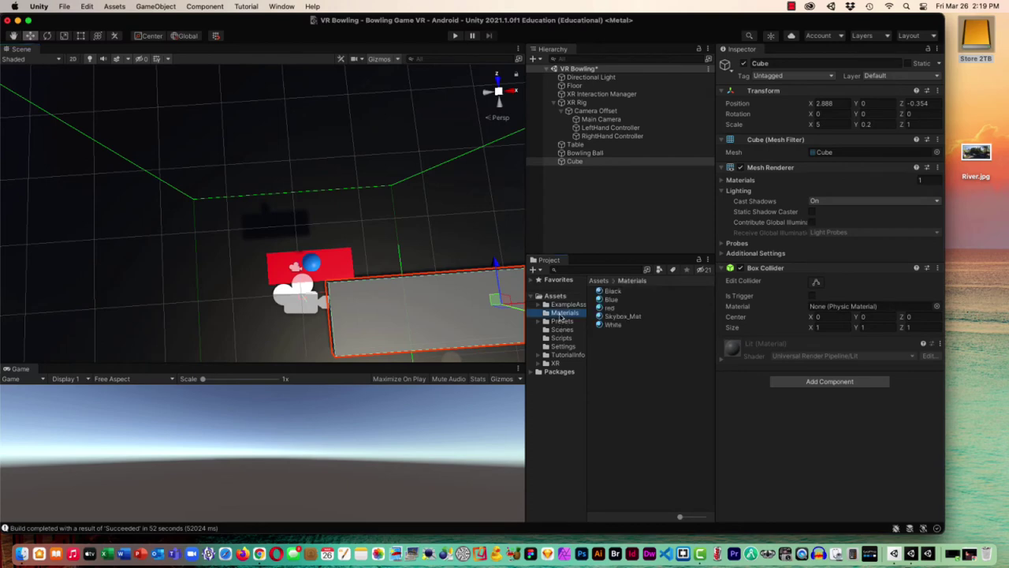
drag(611, 300, 464, 310)
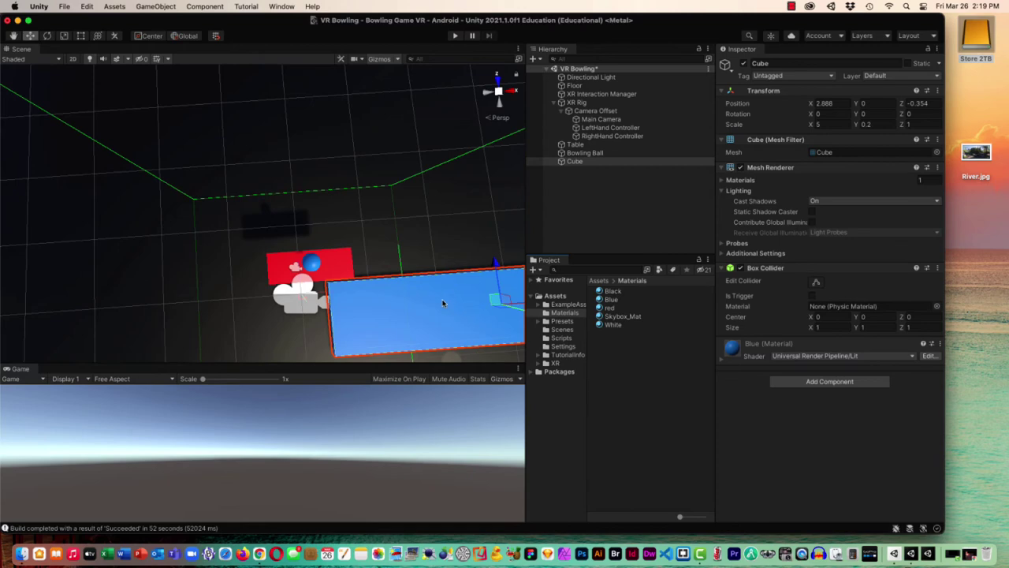
alt+drag(439, 306, 363, 229)
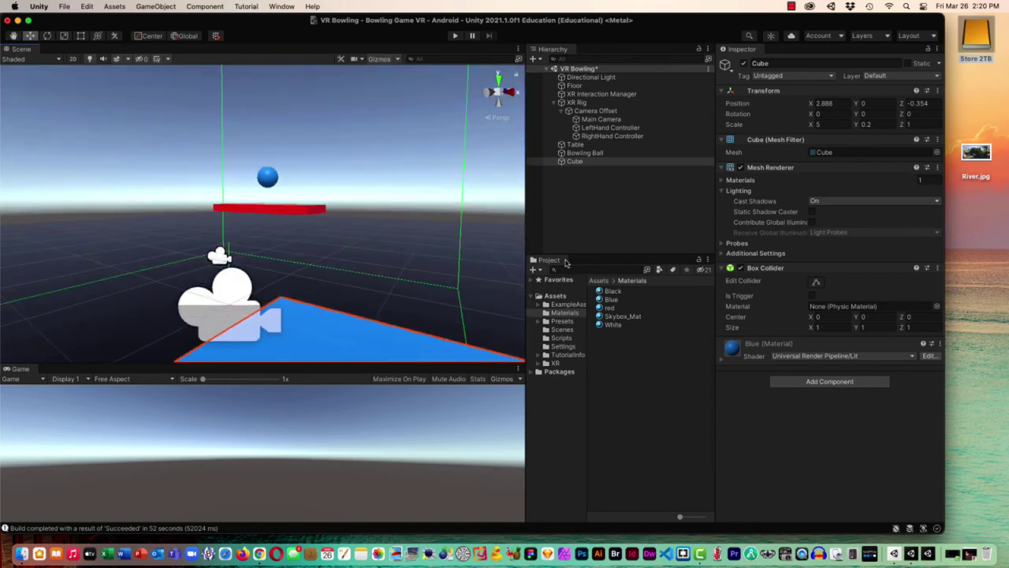
Step: Start renaming the Cube to Alley in the Hierarchy
click(573, 163)
click(574, 163)
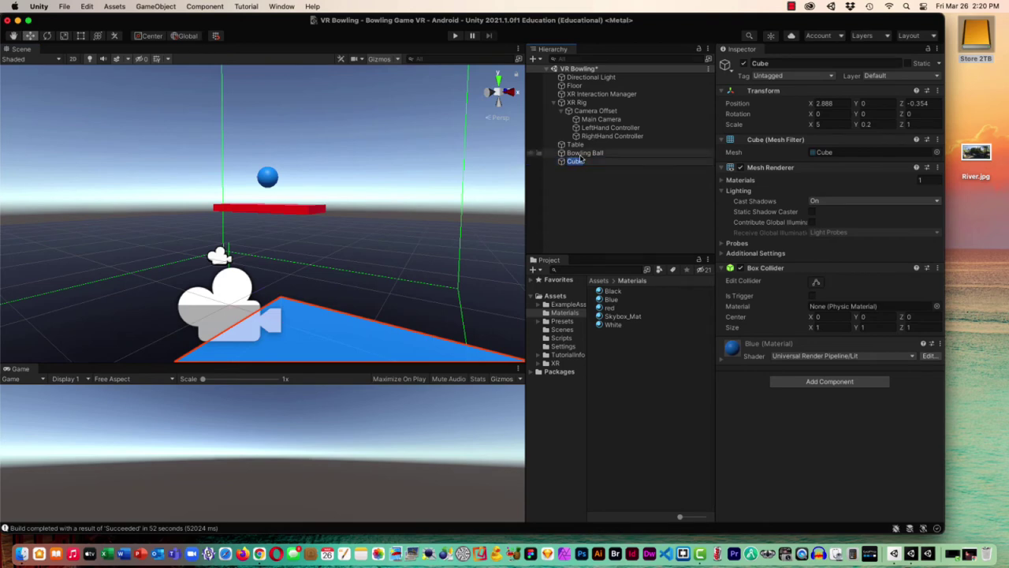
text(Blley)
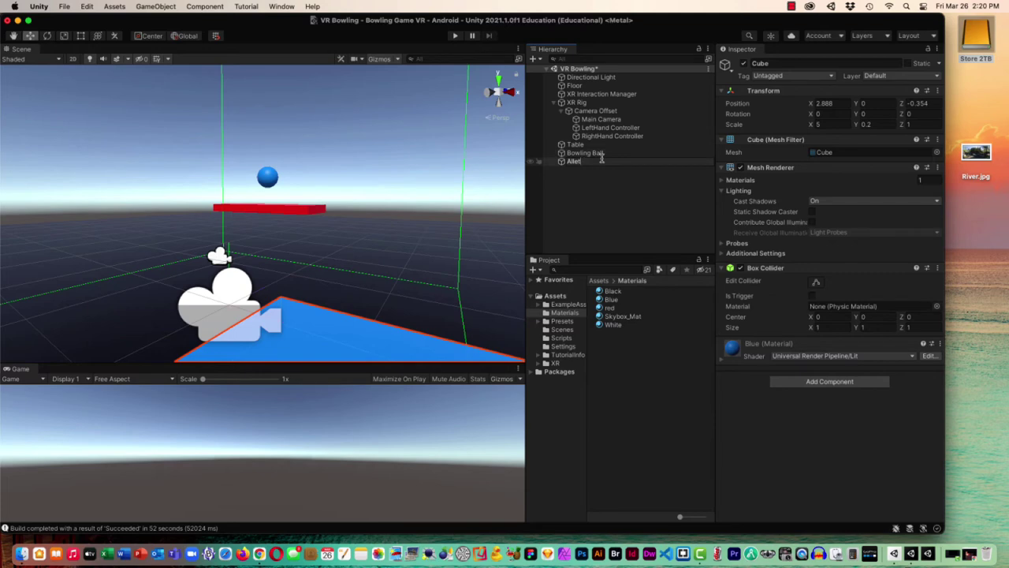
Step: Confirm the Alley name, then add a 3D cylinder named Pin
click(571, 187)
right_click(571, 185)
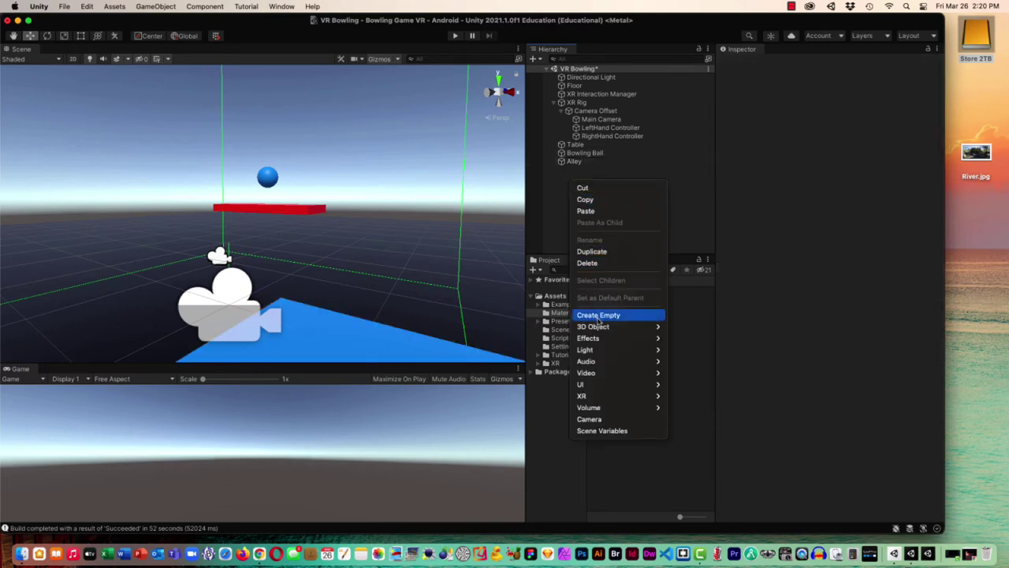
mouse_move(639, 328)
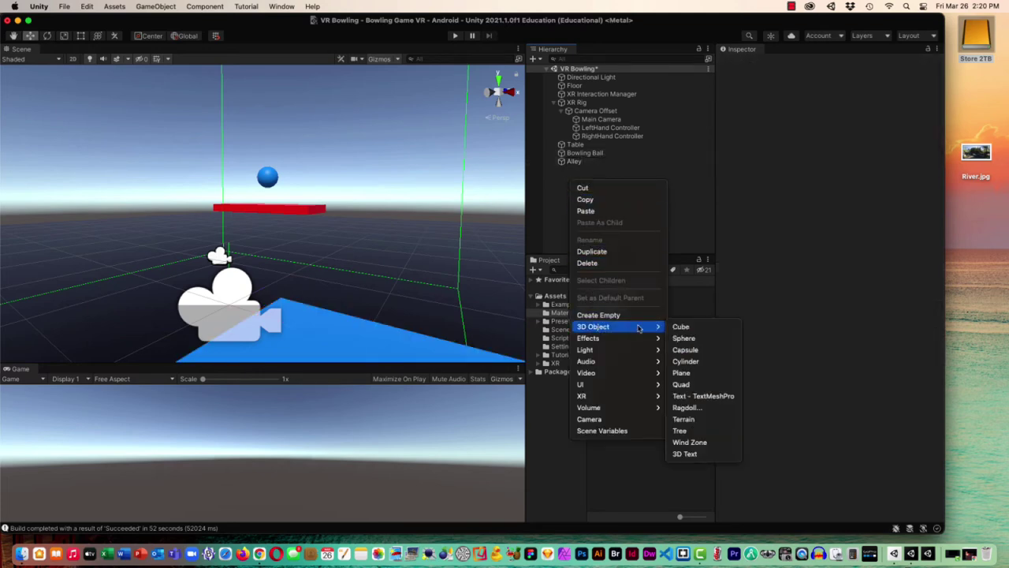
click(686, 361)
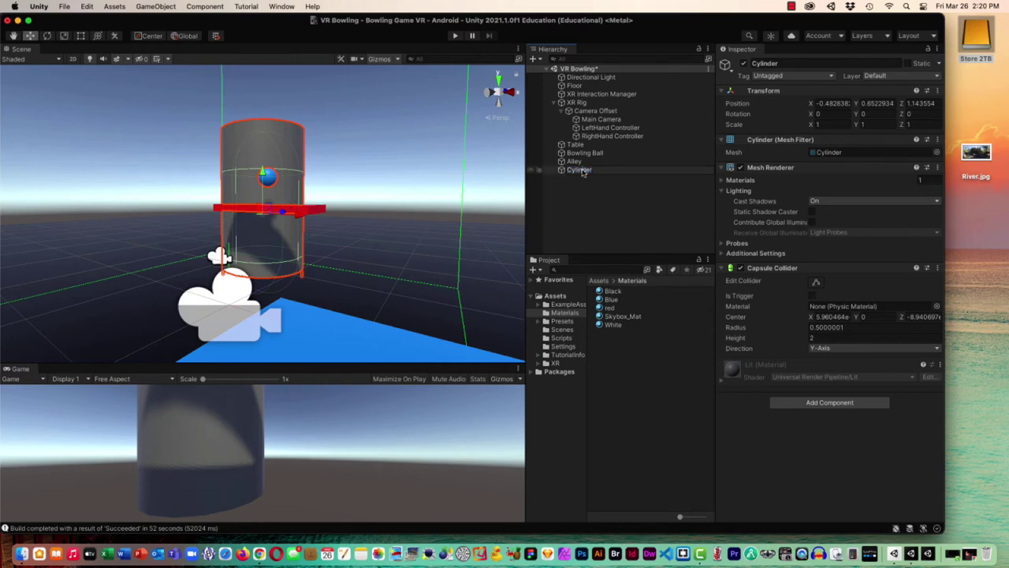
text(Pin)
key(Return)
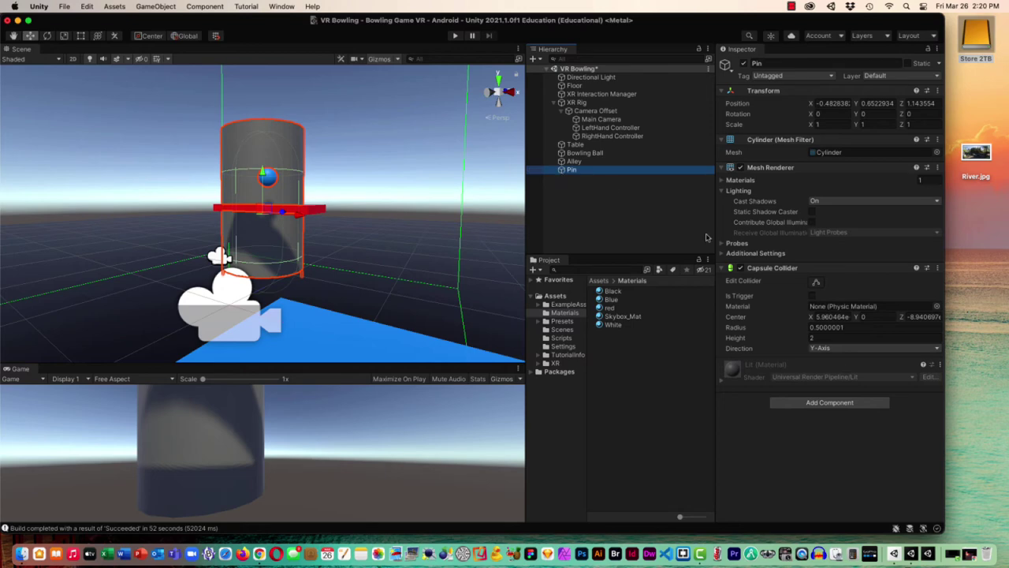
Step: Add a Rigidbody to the Pin and check that its mass is 1 with gravity enabled
click(833, 405)
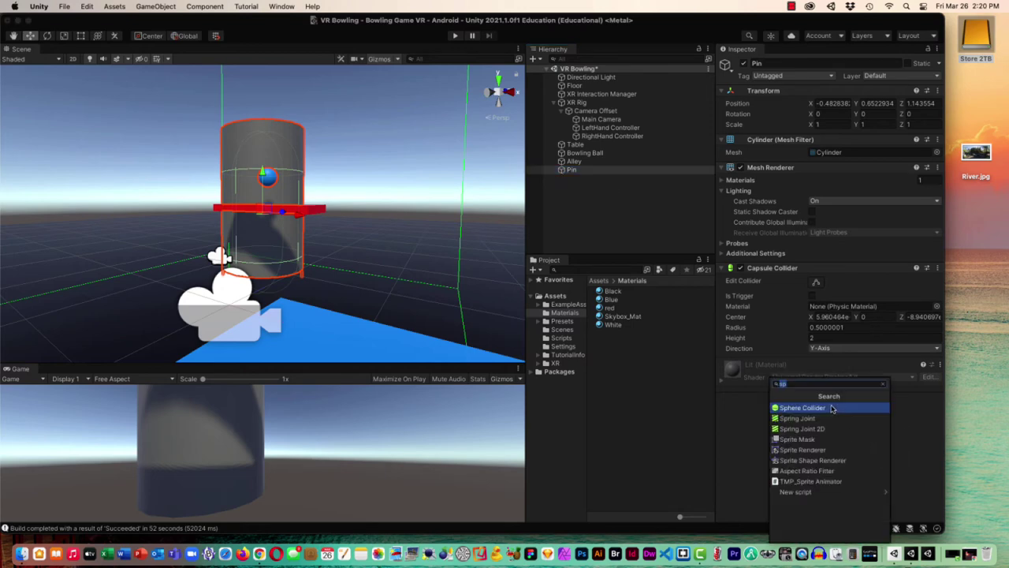
key(BackSpace)
text(r)
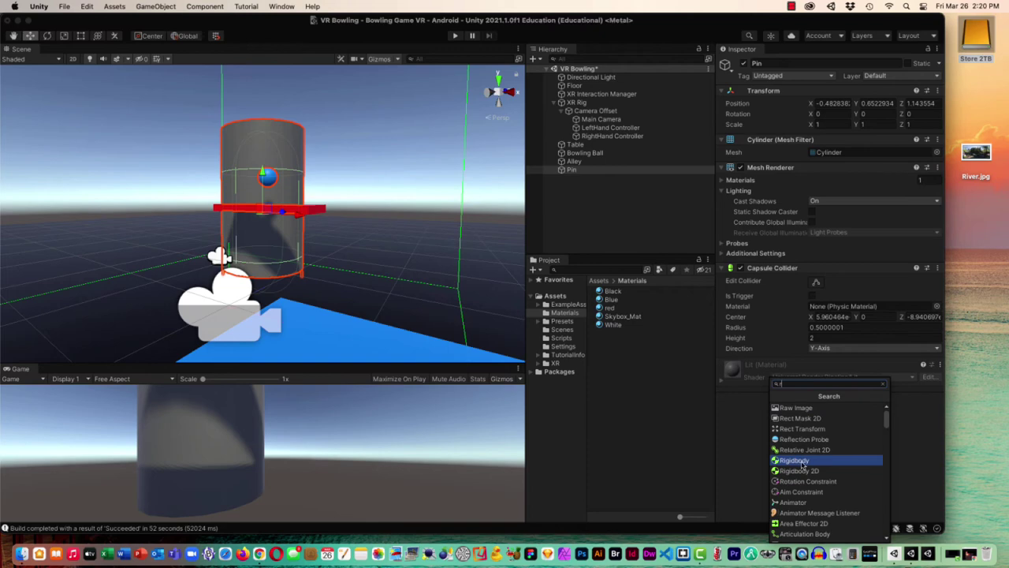
click(802, 462)
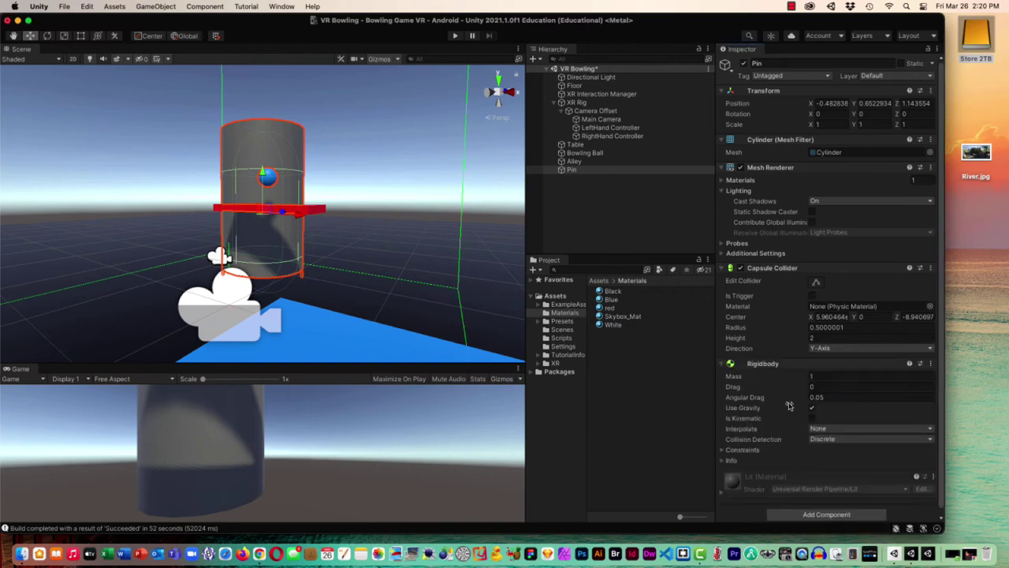
click(828, 375)
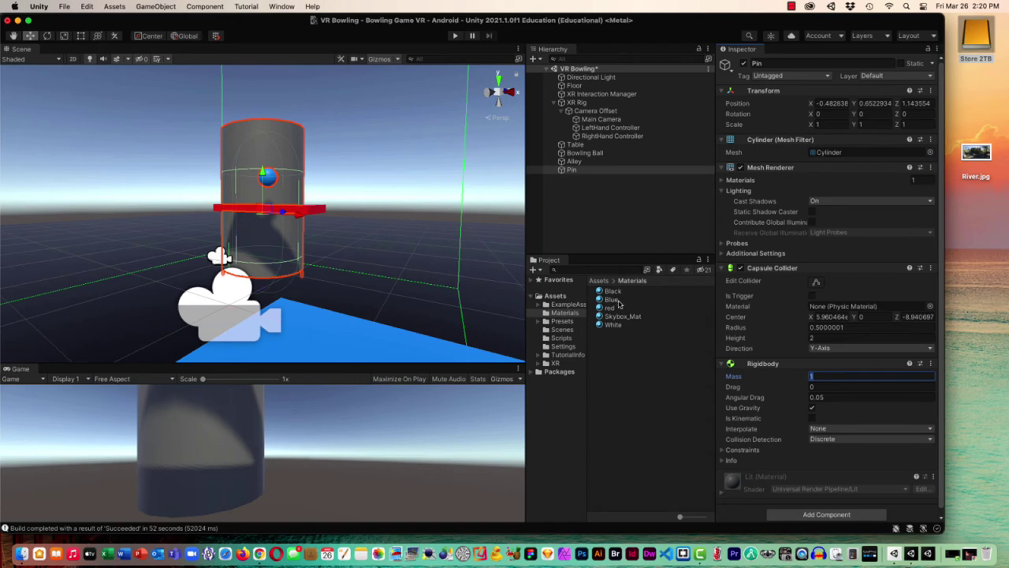
Step: Apply the White material to the Pin
click(613, 324)
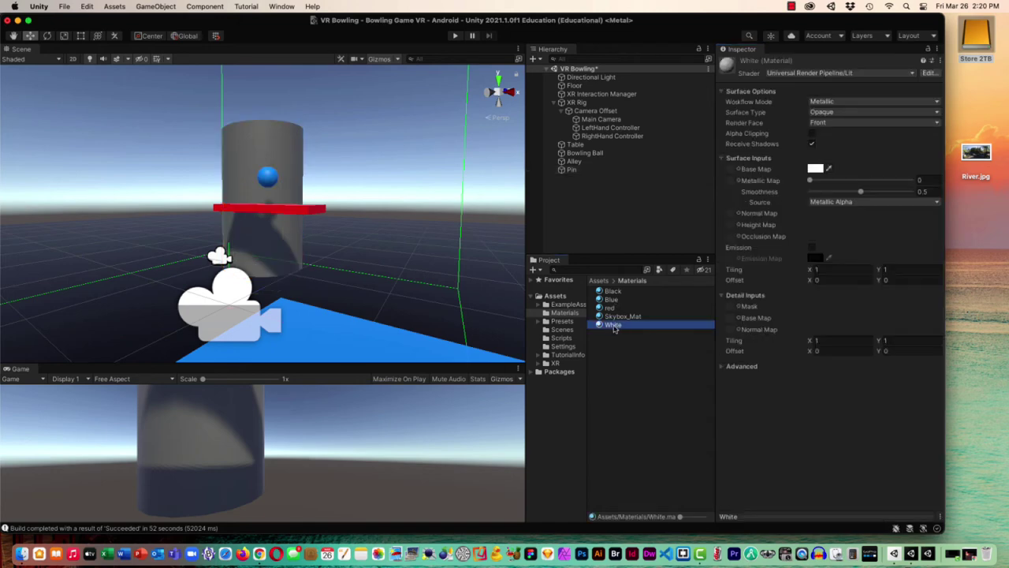
drag(614, 324, 271, 232)
click(270, 232)
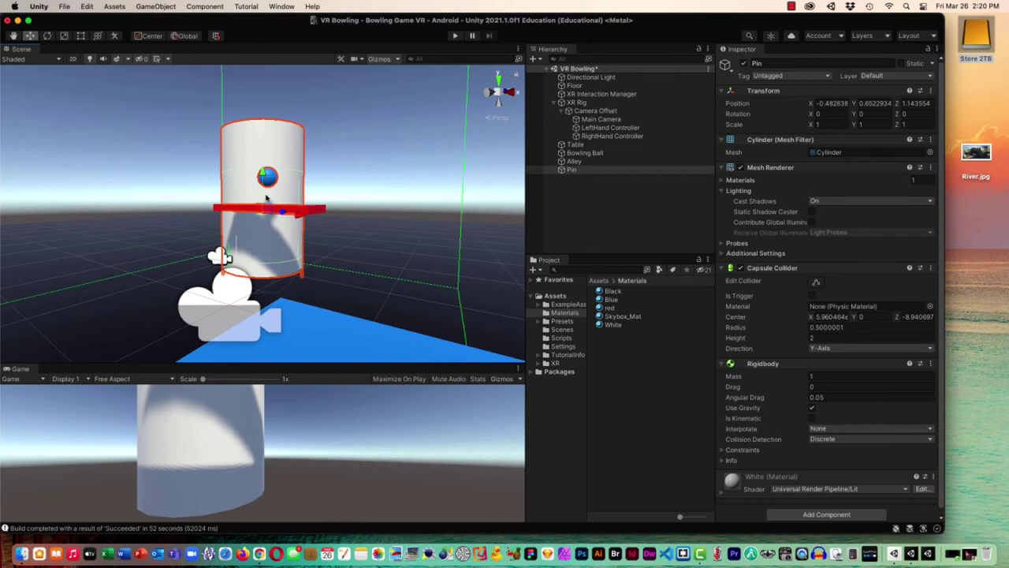
Step: Set the Pin's Scale X, Y and Z to 0.5
click(822, 124)
text(0.5)
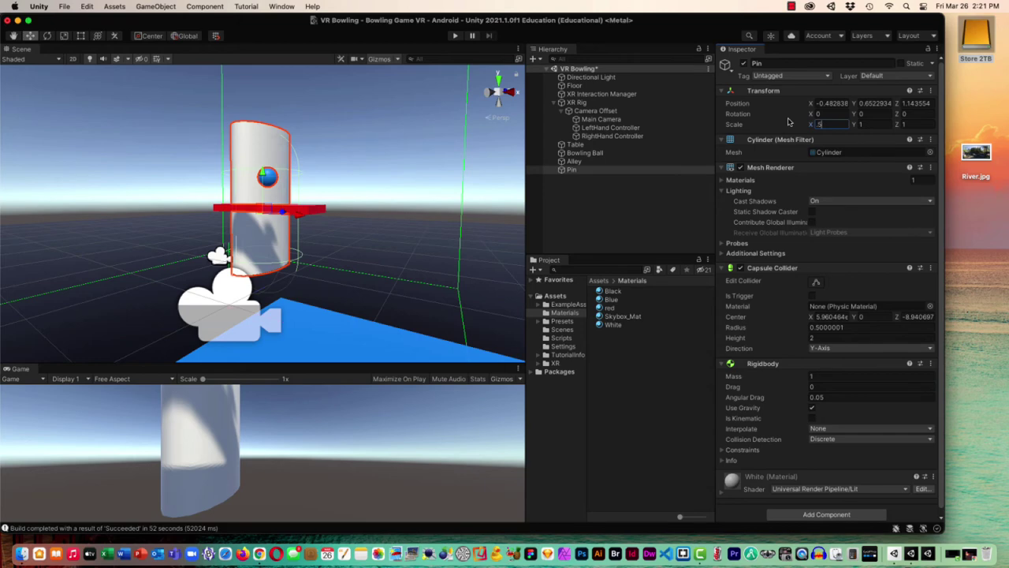
key(Tab)
text(0.5)
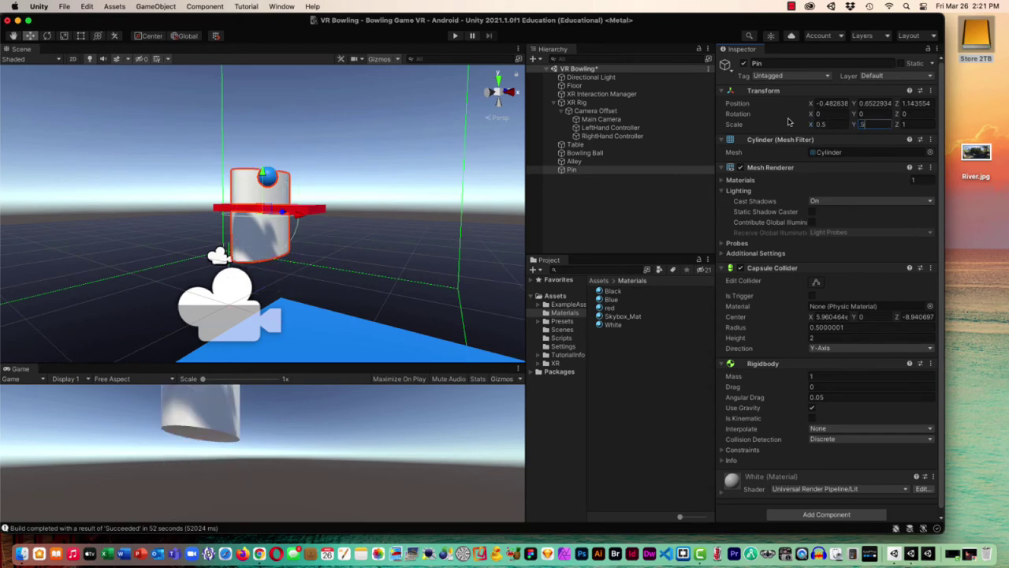
key(Tab)
text(0.5)
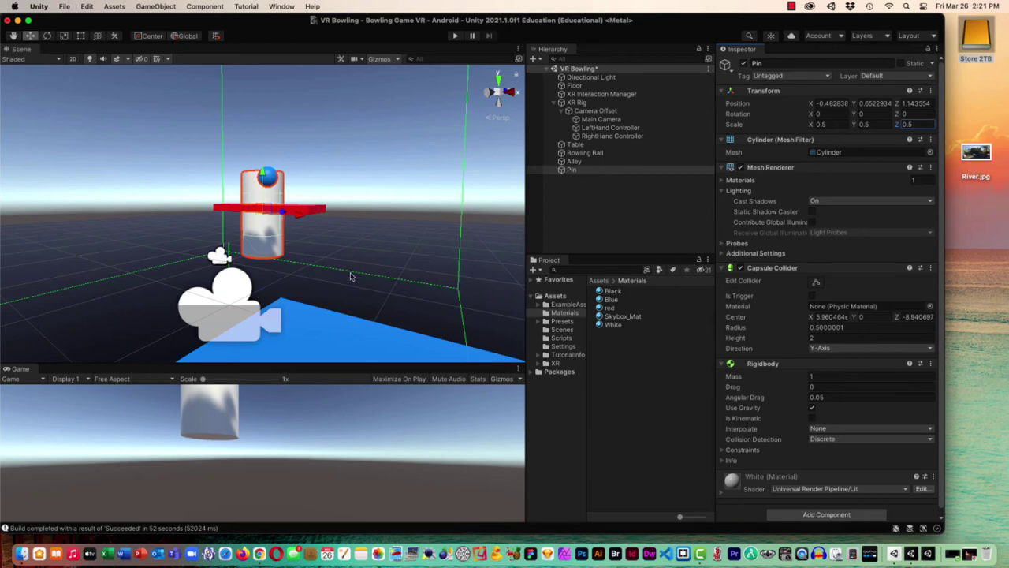
Step: Move the Pin onto the far end of the blue alley
alt+drag(341, 266, 321, 253)
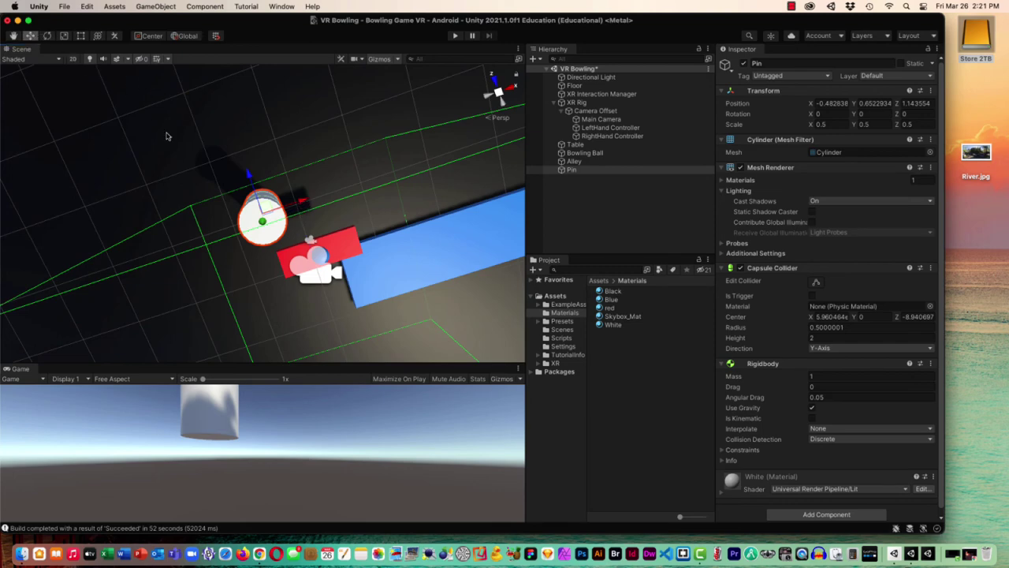
drag(247, 176, 272, 279)
drag(334, 294, 520, 235)
click(408, 230)
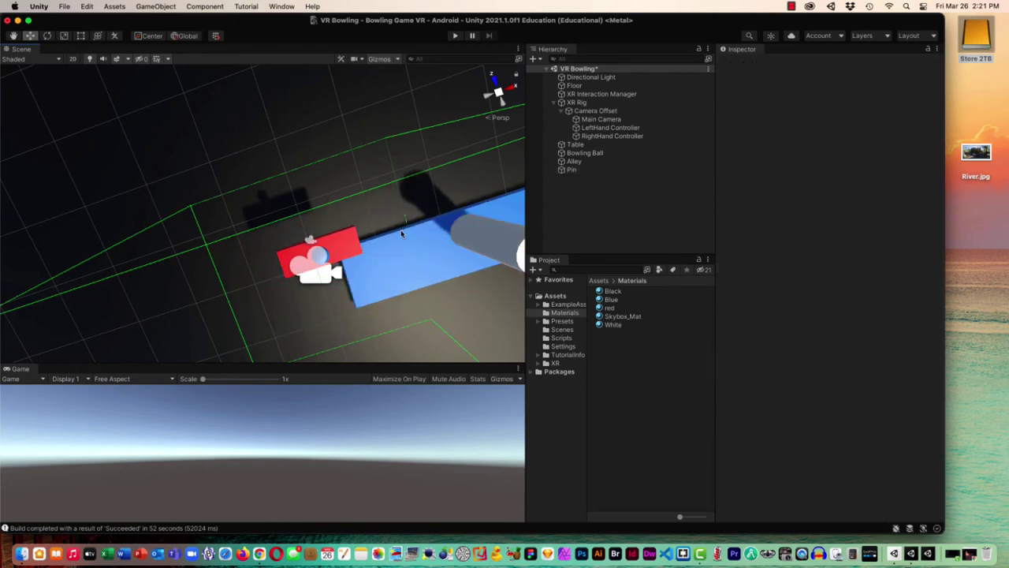
middle_drag(408, 227, 146, 254)
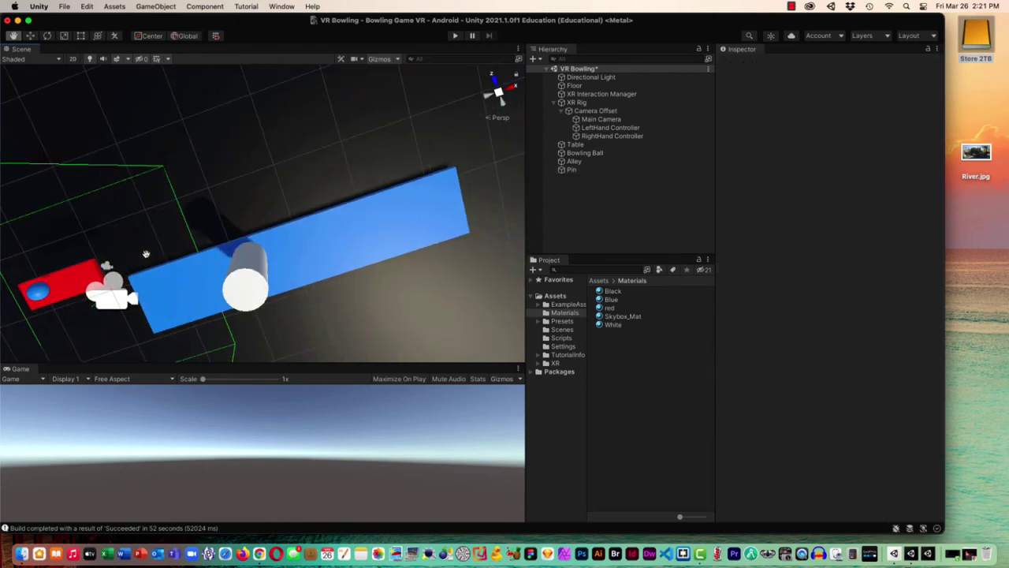
click(249, 289)
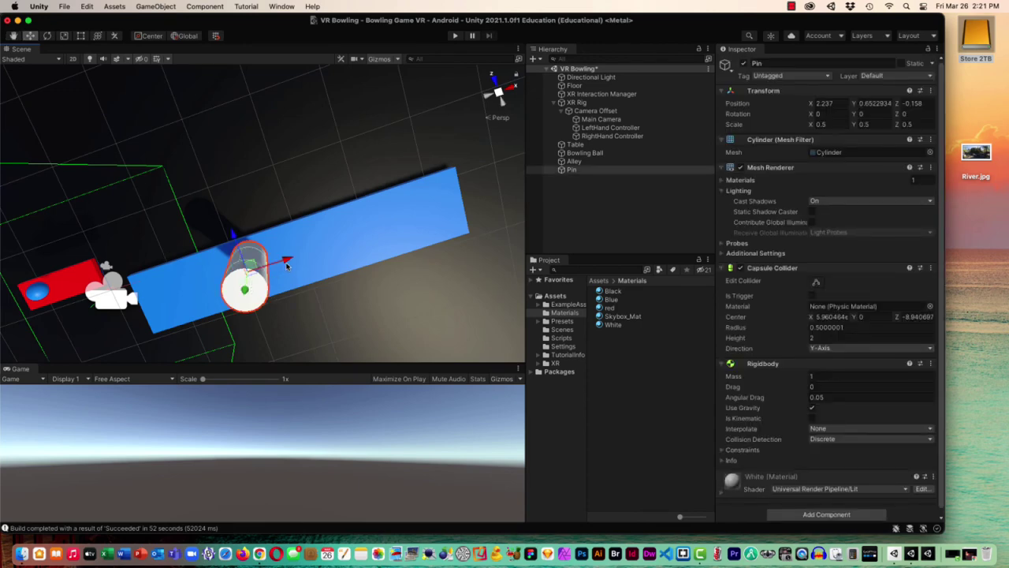
drag(285, 262, 486, 186)
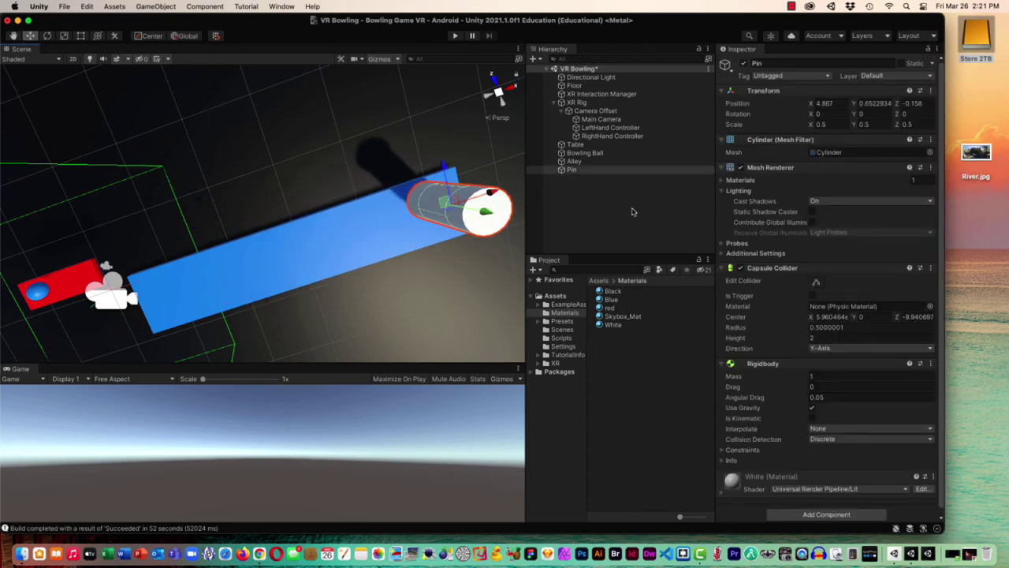
Step: Set the Pin's Scale X, Y and Z to 0.2
click(821, 123)
text(0.2)
key(Tab)
text(0.2)
key(Tab)
text(2)
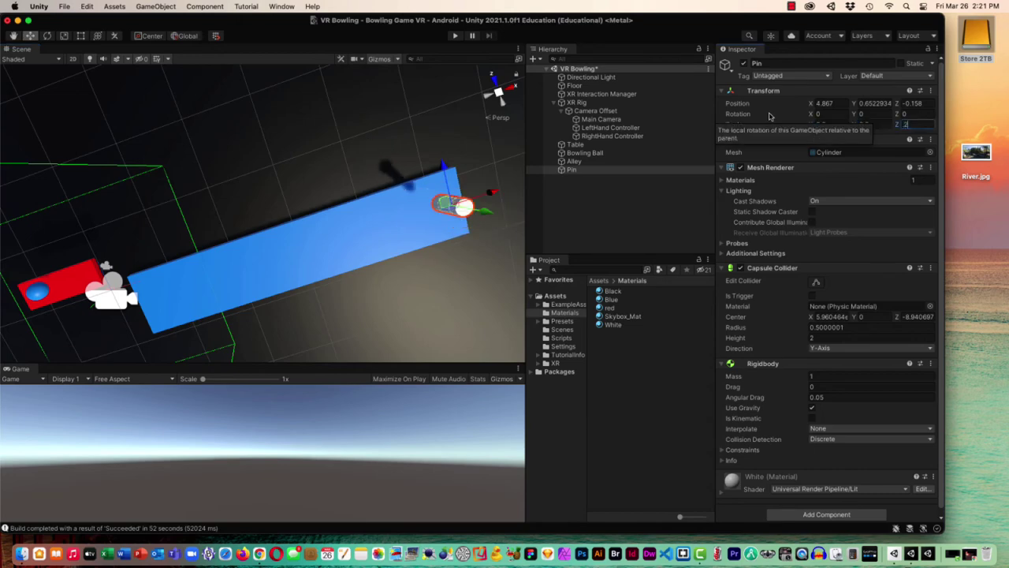
key(Return)
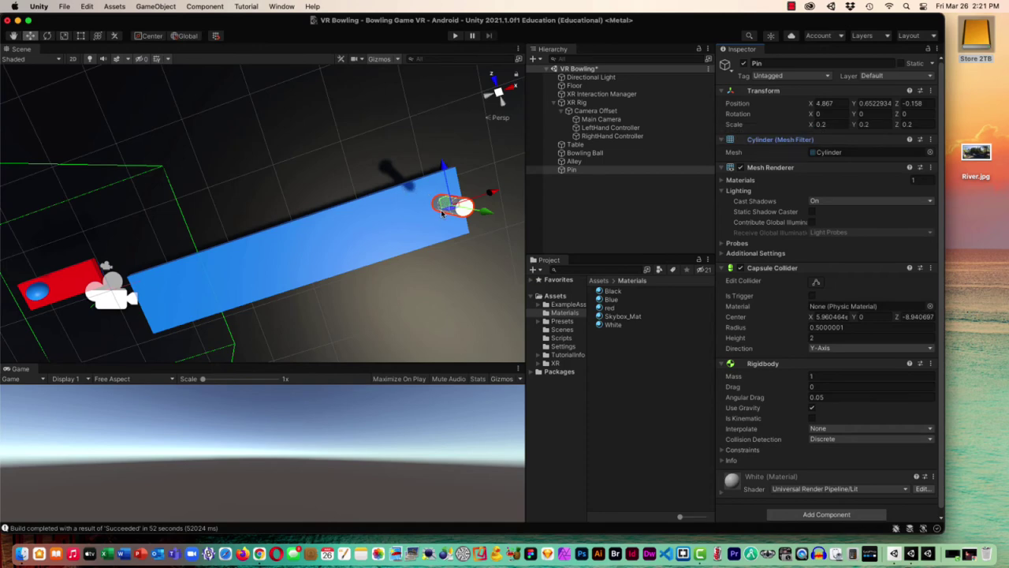
Step: Lower the Pin to rest upright on the alley at position 4.867, 0.3, -0.015
drag(443, 170, 439, 147)
key(alt)
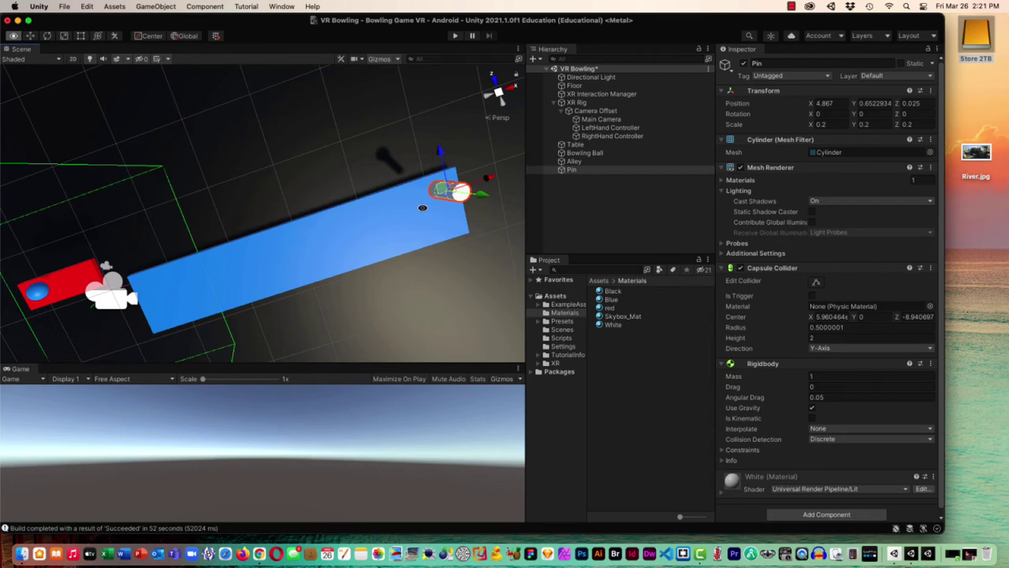
alt+drag(422, 209, 352, 246)
drag(273, 189, 268, 200)
scroll(255, 240, up, 5)
scroll(255, 240, up, 2)
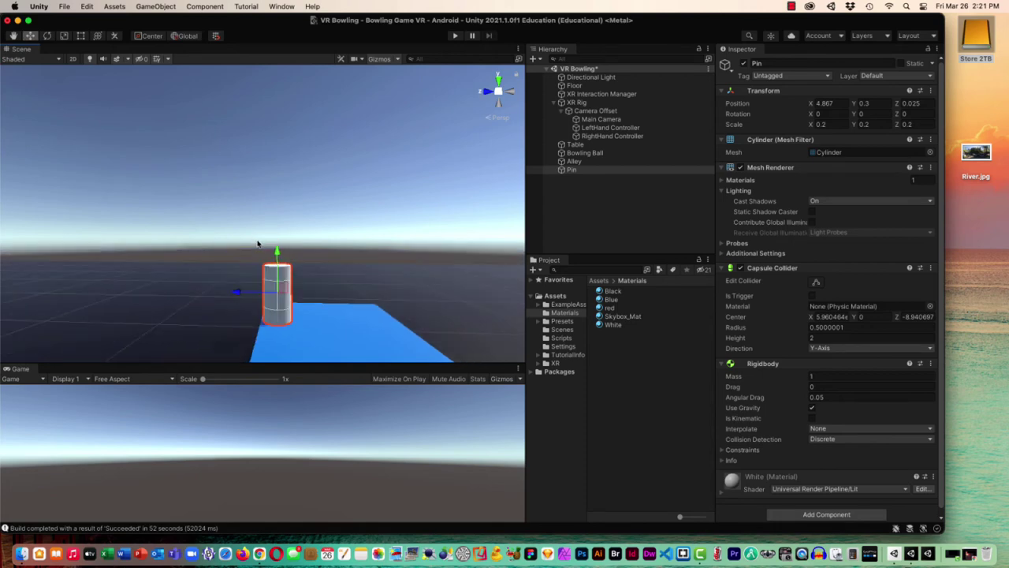
drag(240, 295, 245, 292)
drag(285, 251, 286, 253)
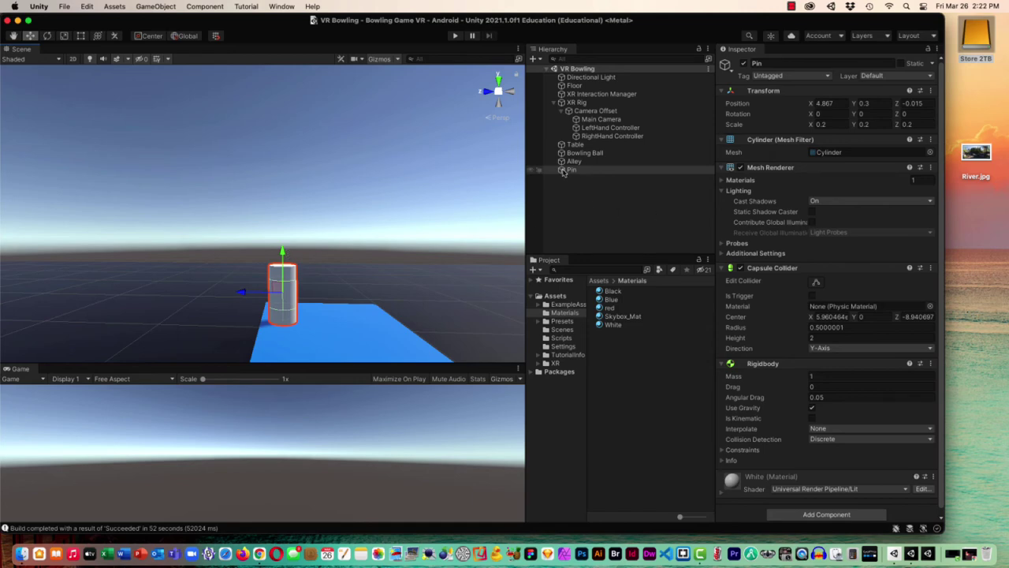
Step: Duplicate the Pin twice and line up Pin (1) and Pin (2) beside the original
key(super+d)
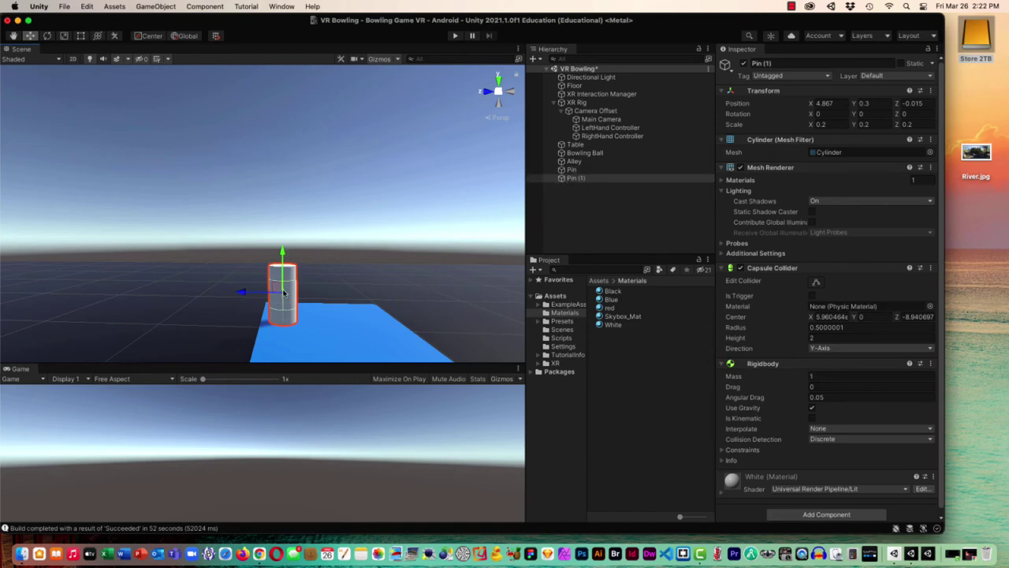
drag(282, 292, 313, 290)
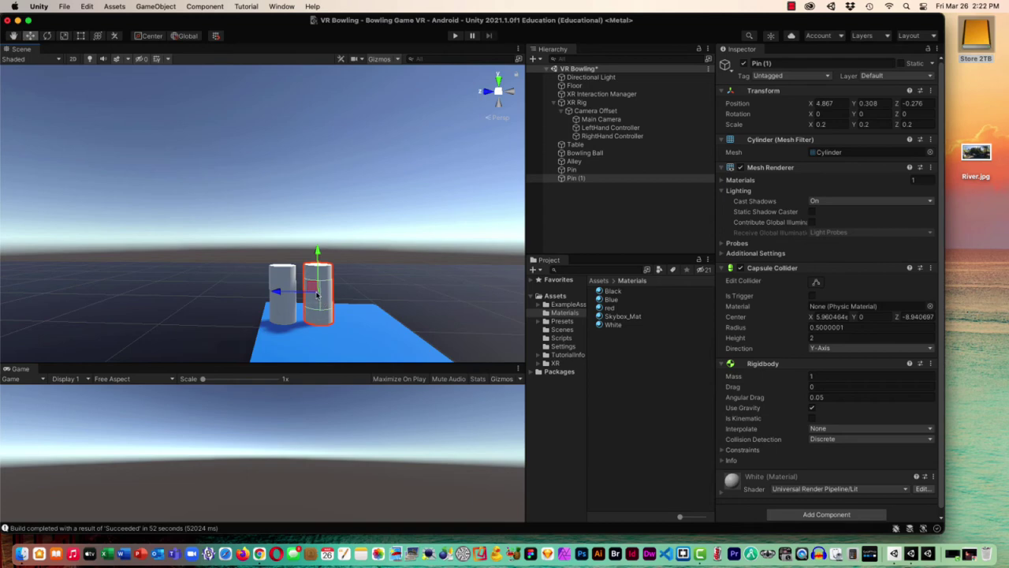
right_click(577, 180)
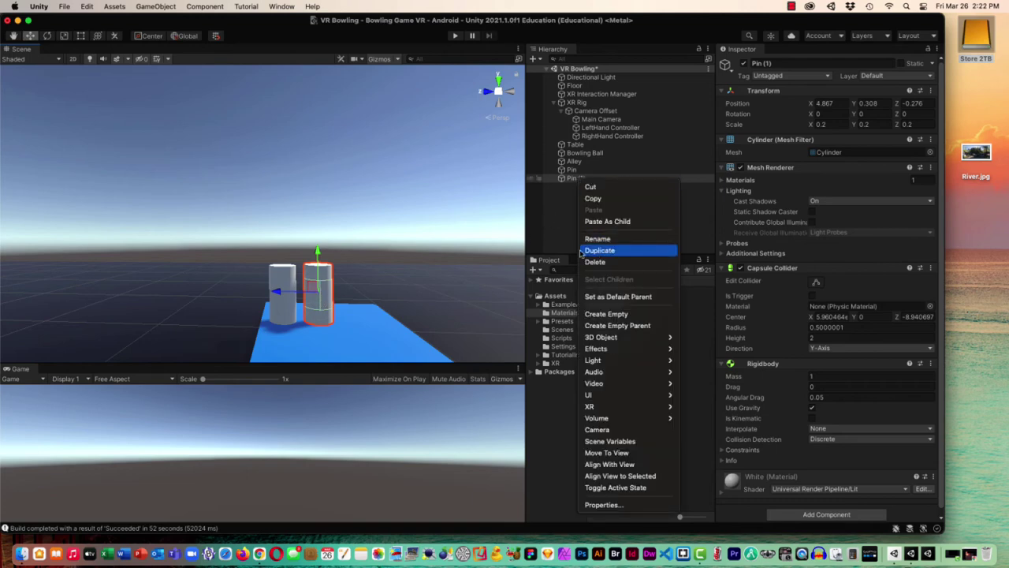
key(Return)
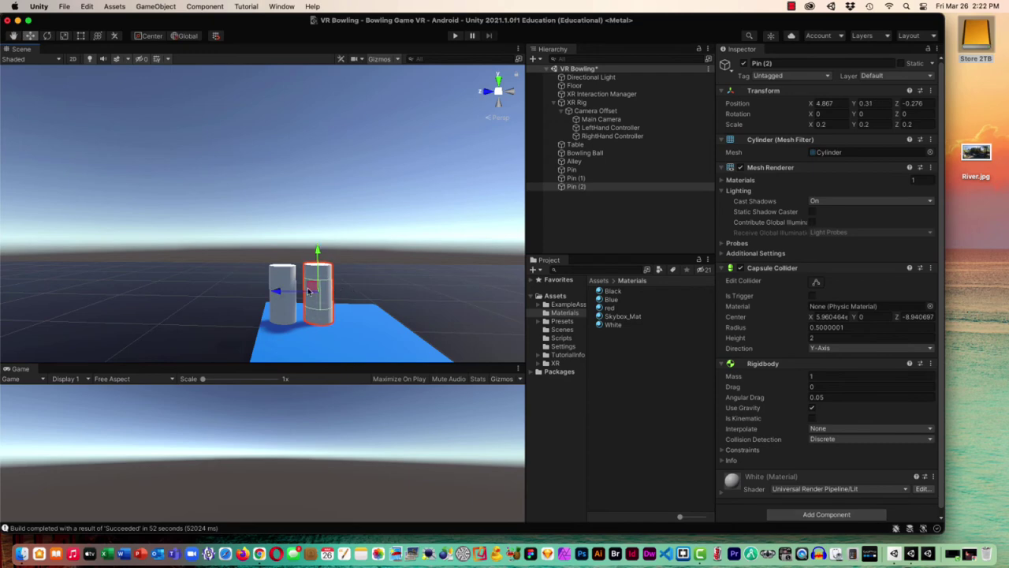
drag(309, 292, 355, 291)
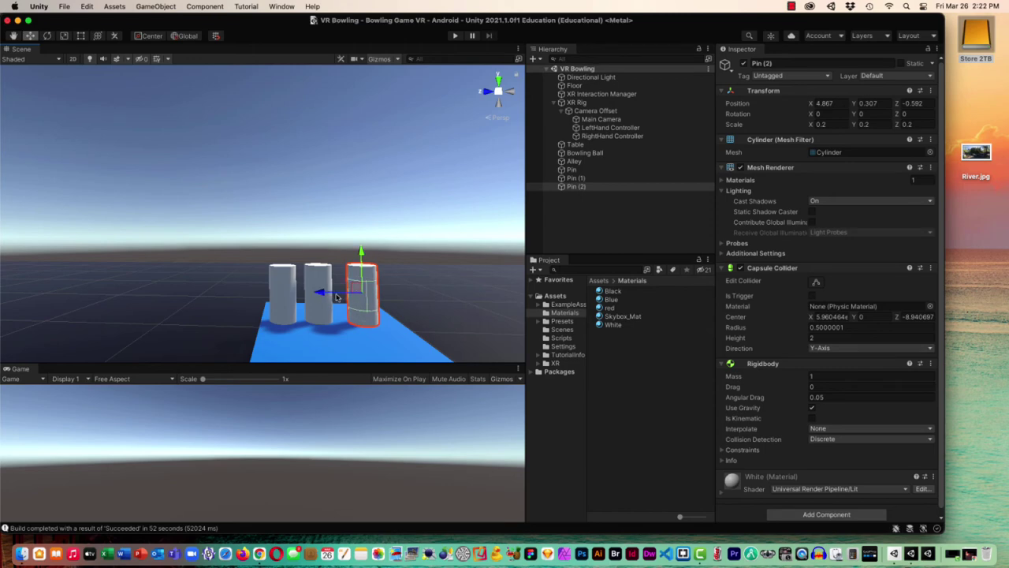
Step: Duplicate the Bowling Ball and place the copy to the right of the blue ball
scroll(383, 268, down, 10)
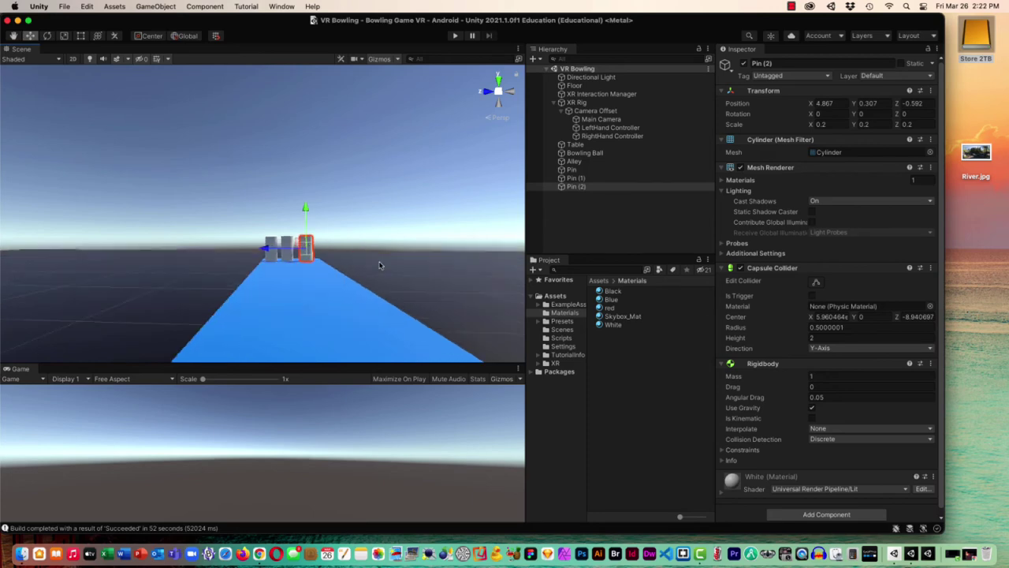
click(319, 239)
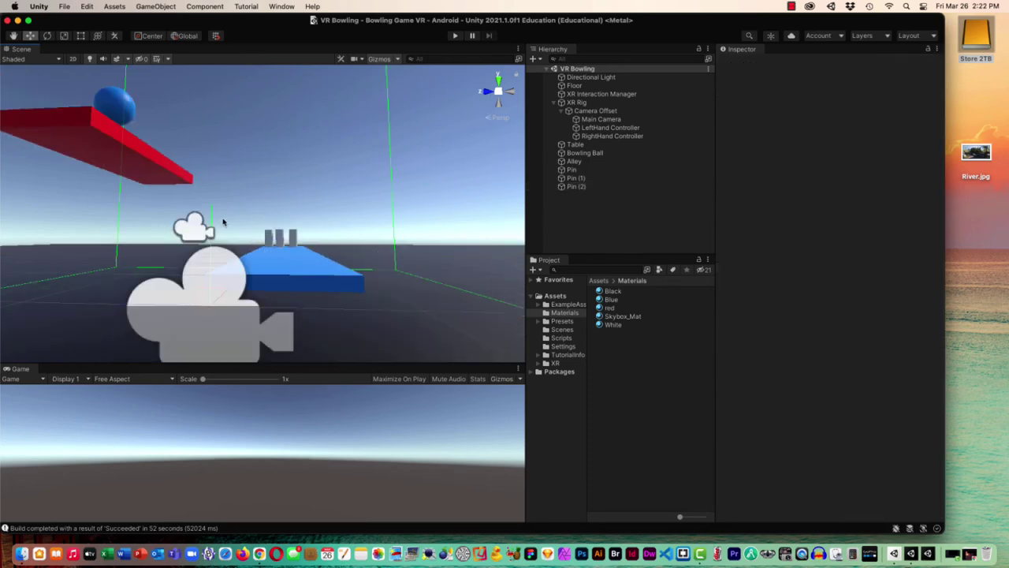
middle_drag(229, 218, 230, 275)
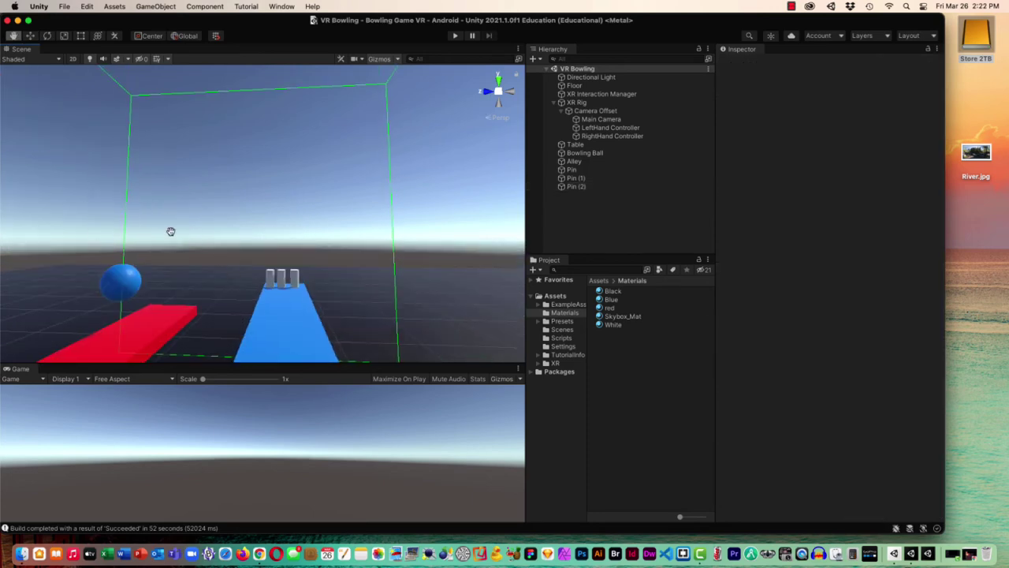
alt+drag(189, 270, 236, 267)
middle_drag(260, 269, 239, 316)
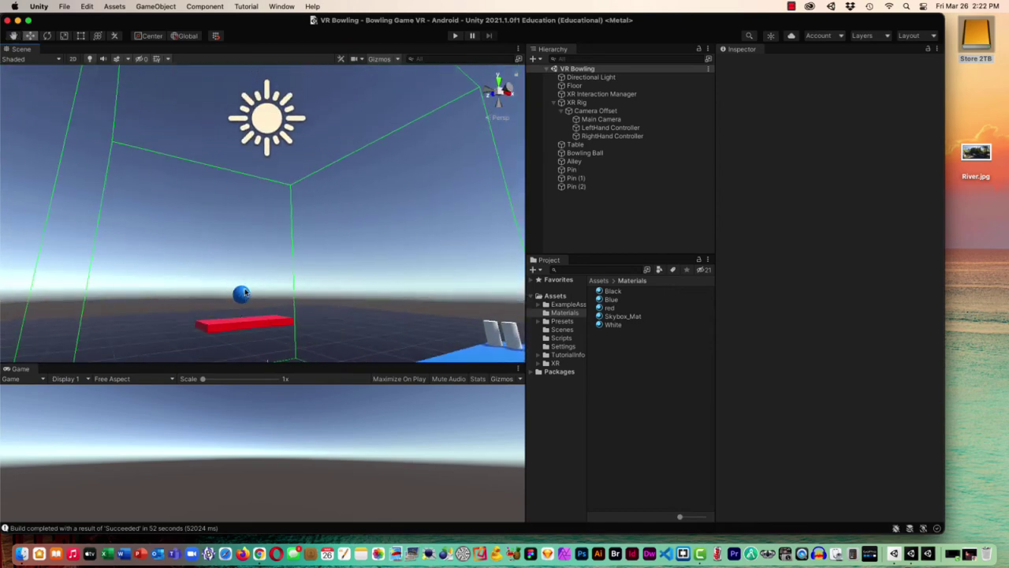
double_click(569, 155)
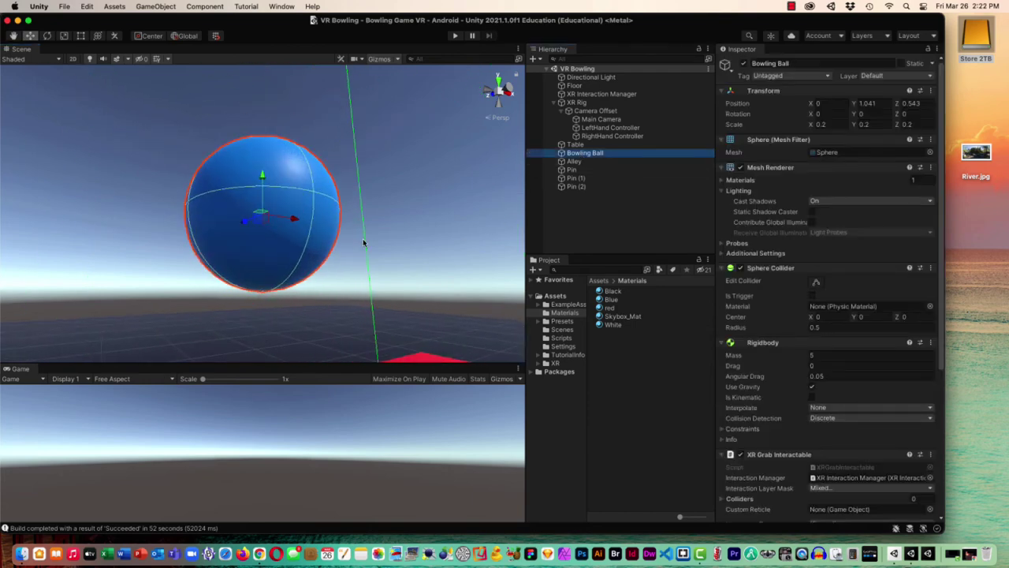
right_click(569, 154)
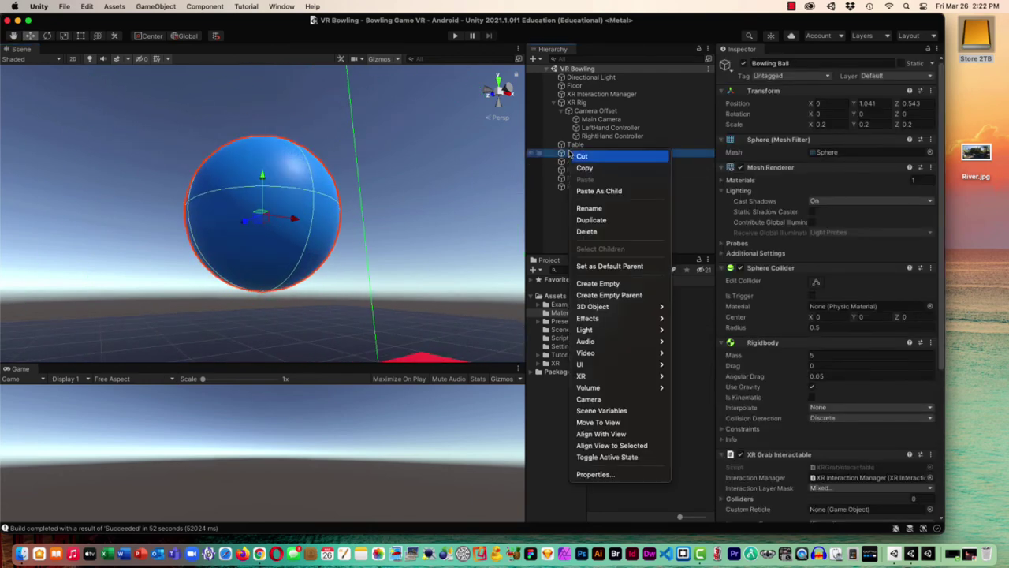
click(620, 219)
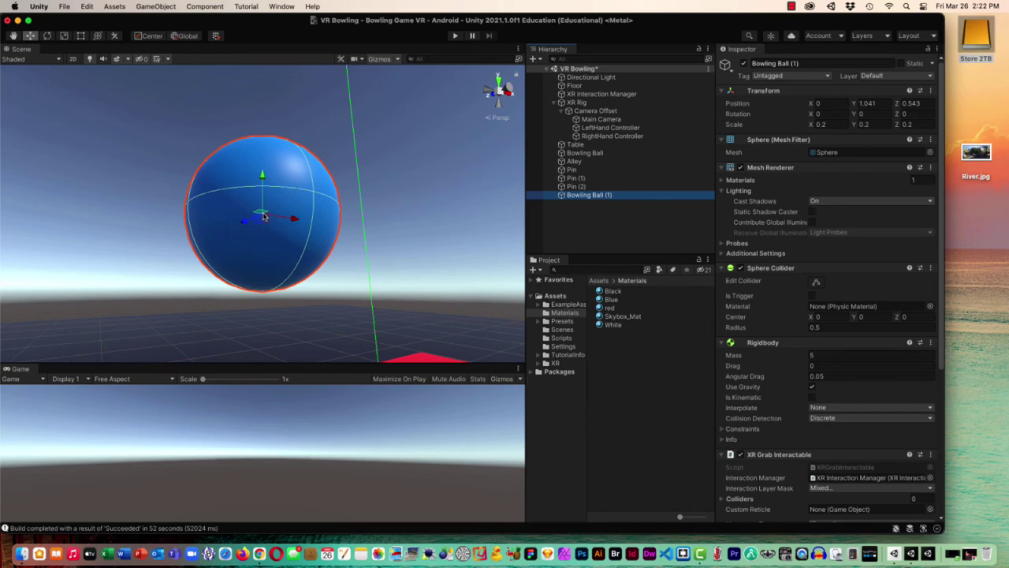
drag(263, 218, 400, 229)
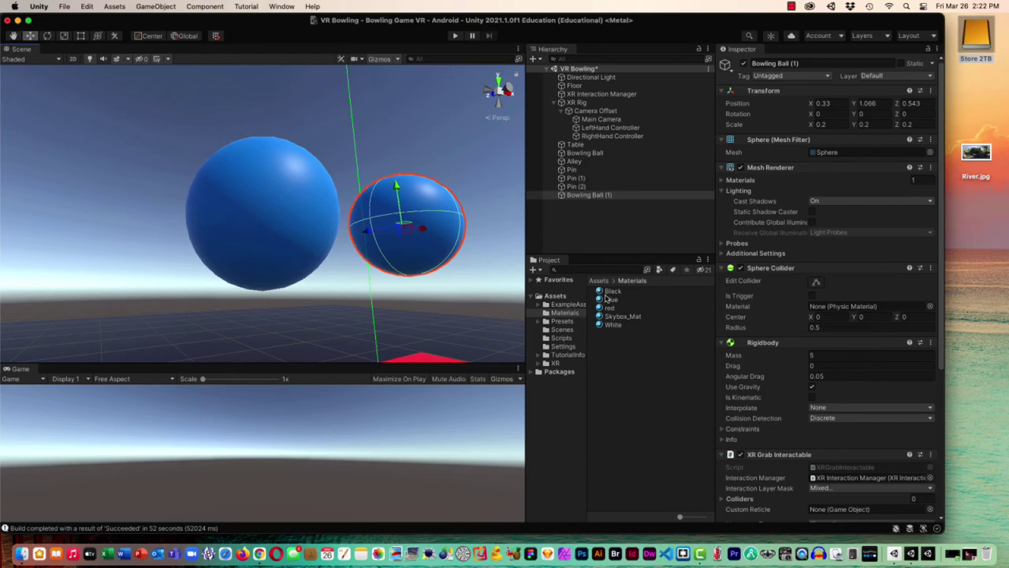
Step: Give Bowling Ball (1) the Black material and list it under Bowling Ball in the Hierarchy
click(604, 291)
drag(471, 232, 408, 227)
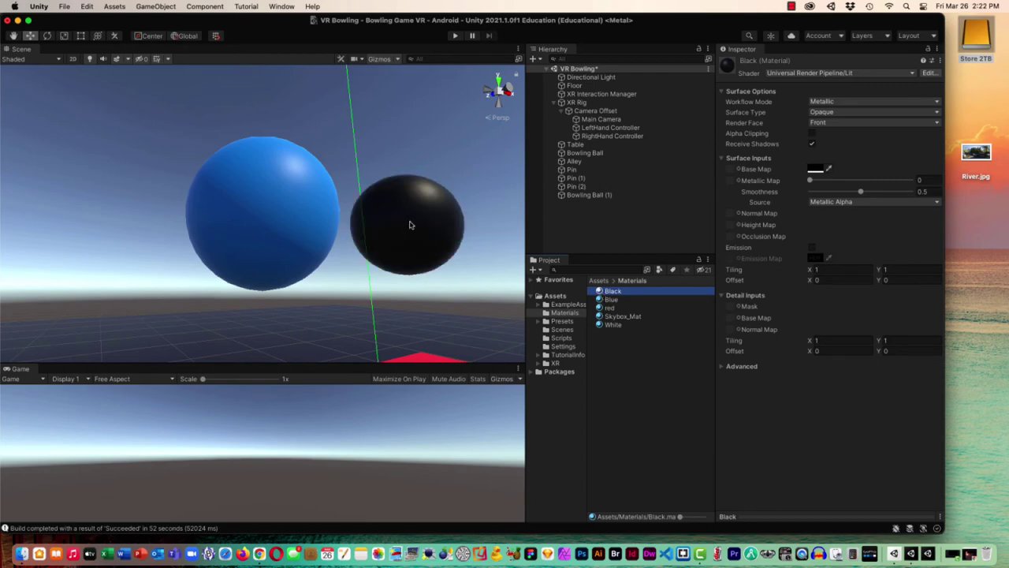
click(595, 195)
drag(560, 181, 567, 162)
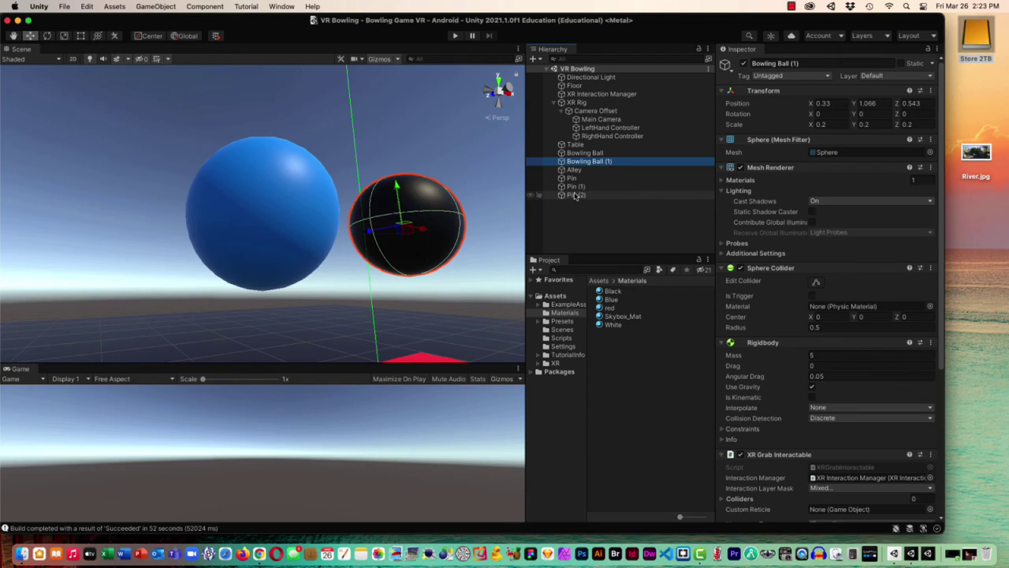
Step: Build and run the VR Bowling scene on the headset, bringing up the Chrome casting page
click(64, 7)
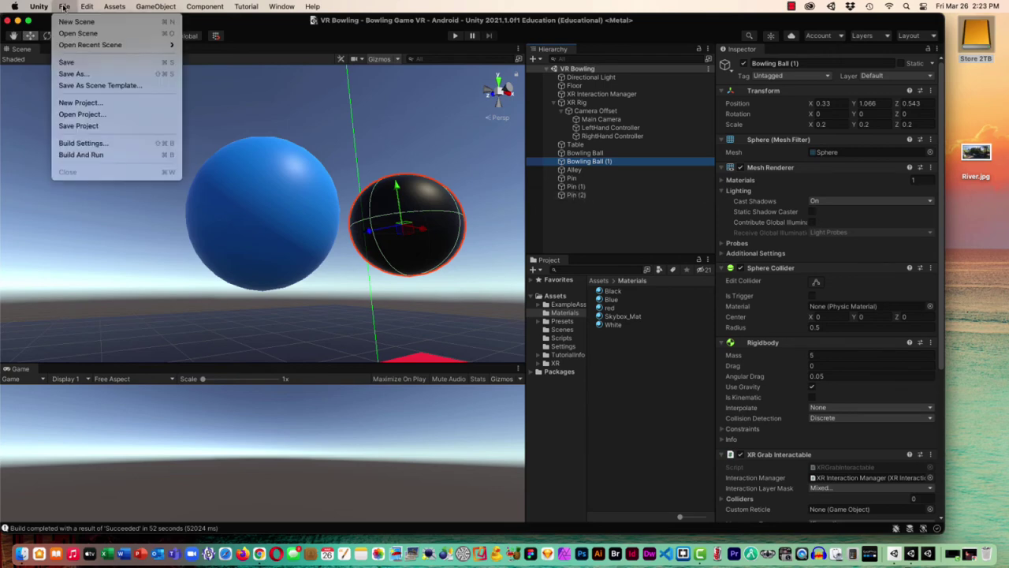
click(87, 156)
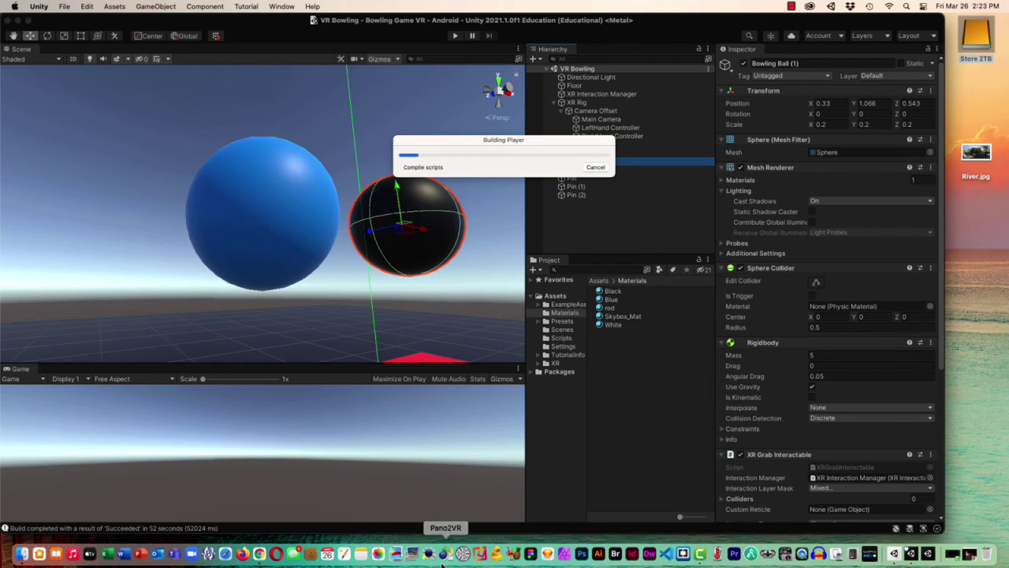
click(259, 553)
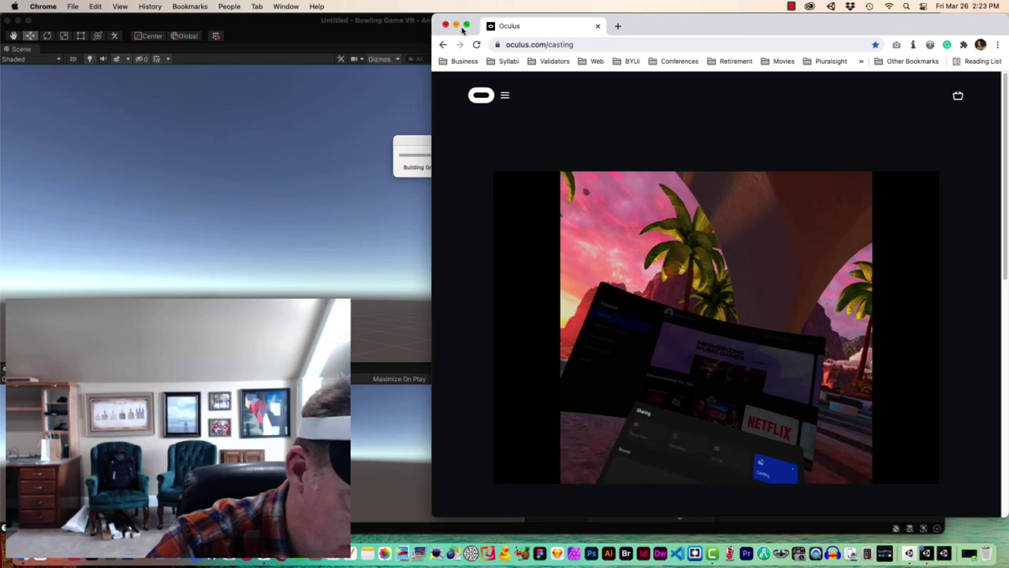
Step: Slide the Chrome casting window right to watch the headset stream beside Unity
drag(657, 27, 852, 29)
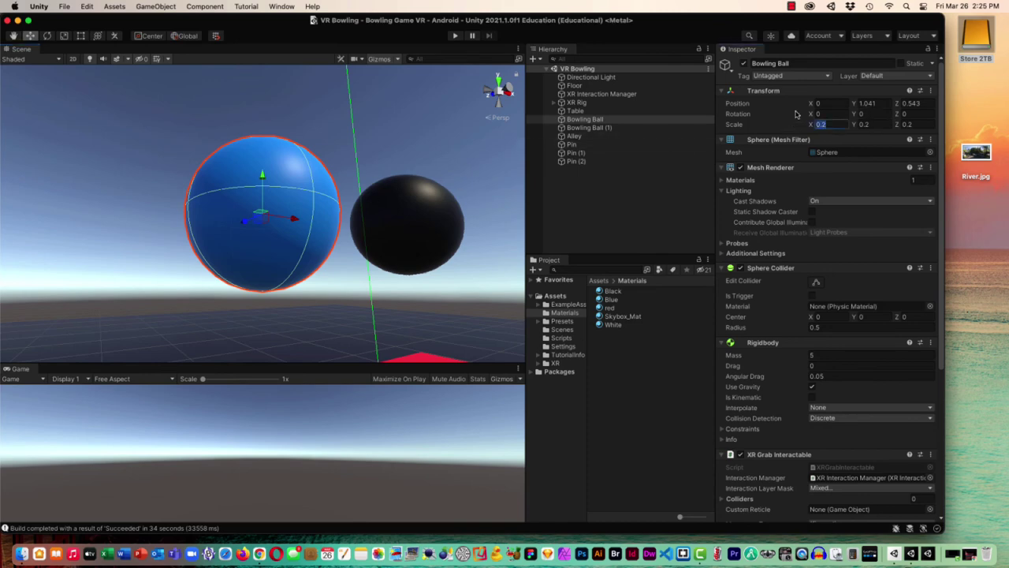
Step: Set the blue bowling ball's Scale X, Y and Z to 0.3
text(0.3)
key(Tab)
text(0.3)
key(Tab)
text(0.3)
Step: Scale the black ball to 0.3 on every axis, then preview the River.jpg panorama in Quick Look
click(438, 226)
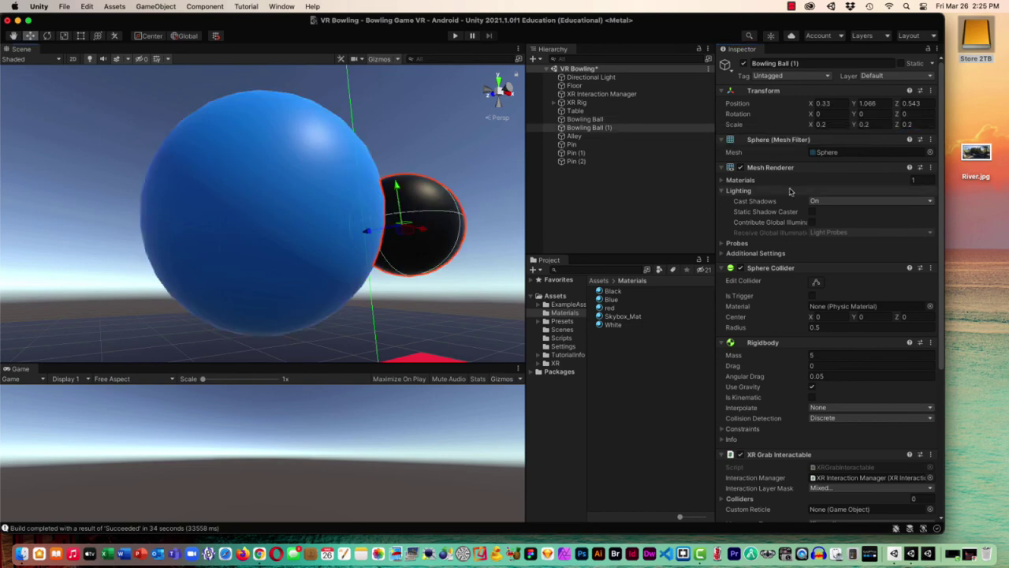
text(0.3)
key(Tab)
text(0.3)
key(Tab)
text(0.3)
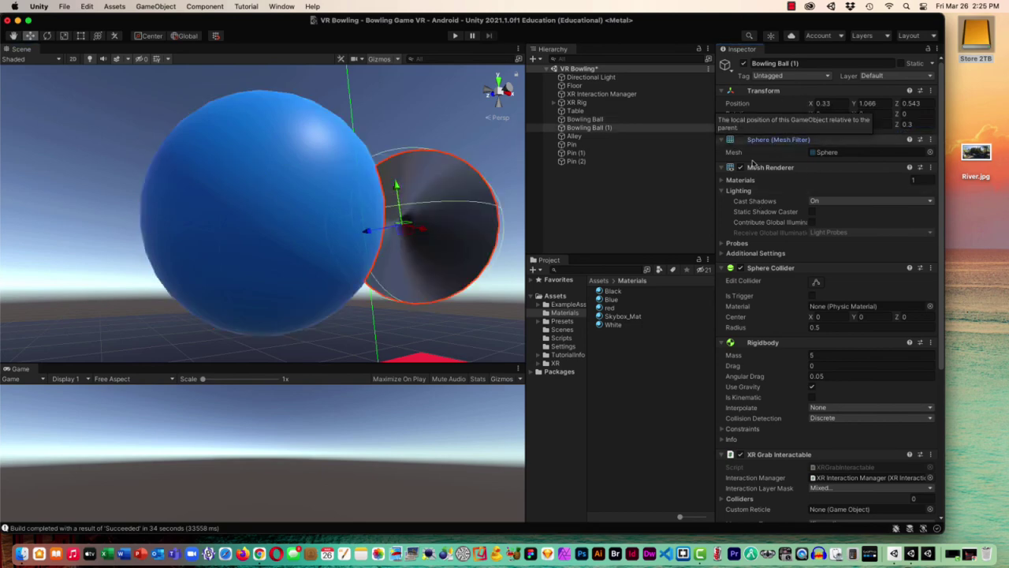
click(824, 126)
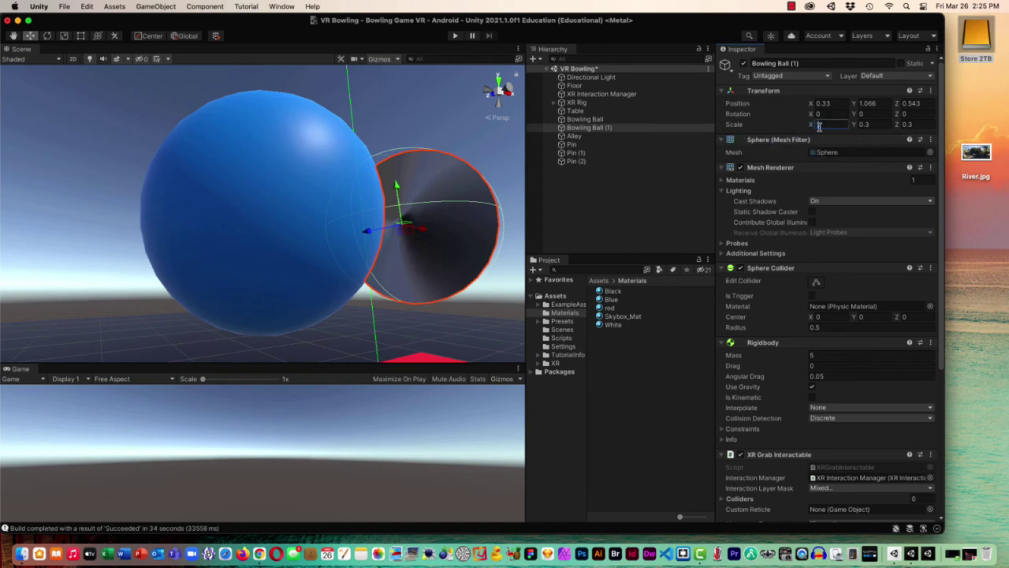
text(0.3)
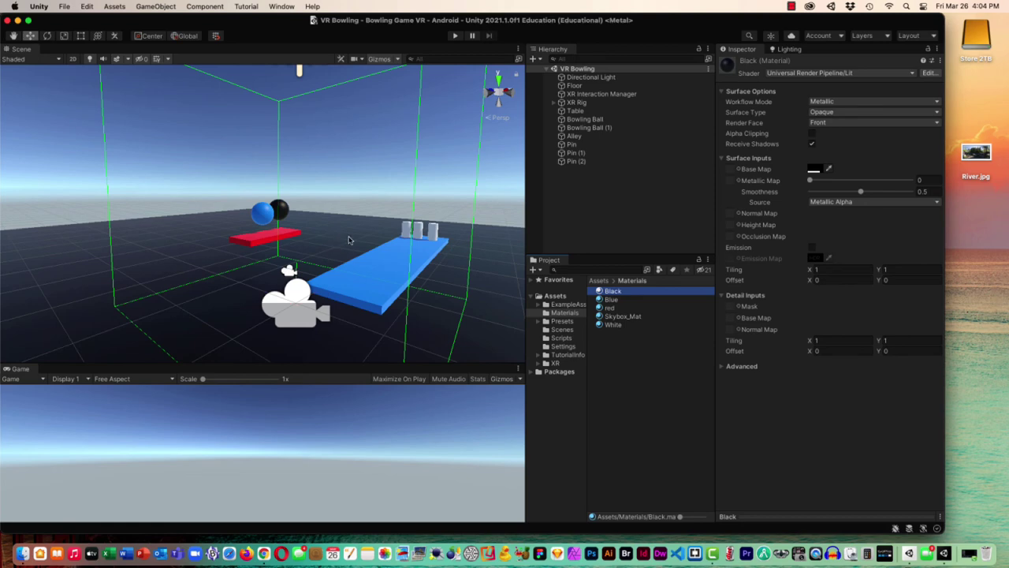
click(975, 153)
key(space)
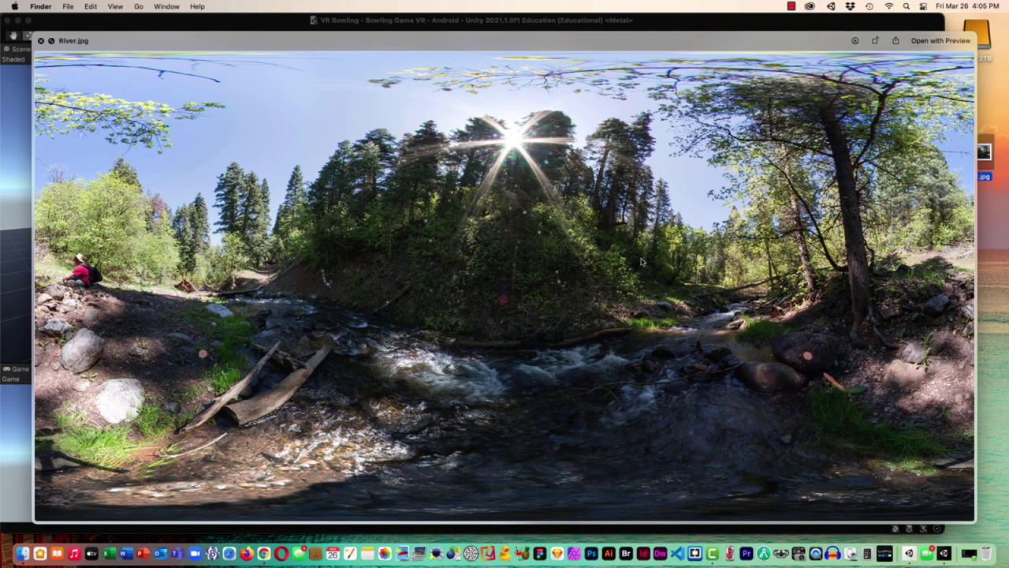
key(space)
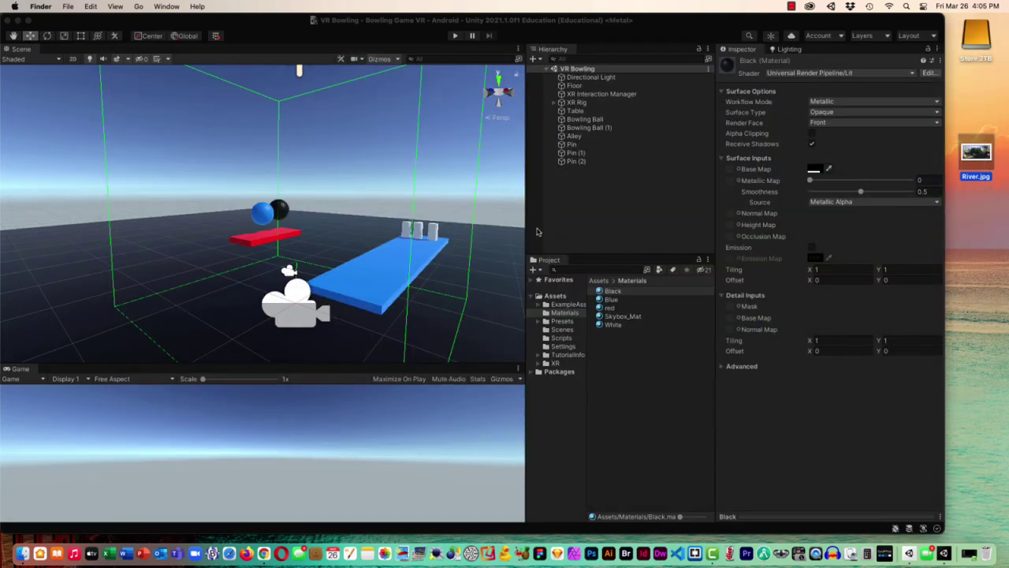
Step: Set the Black material's Surface Type to Transparent and lower its Base Map alpha
click(564, 313)
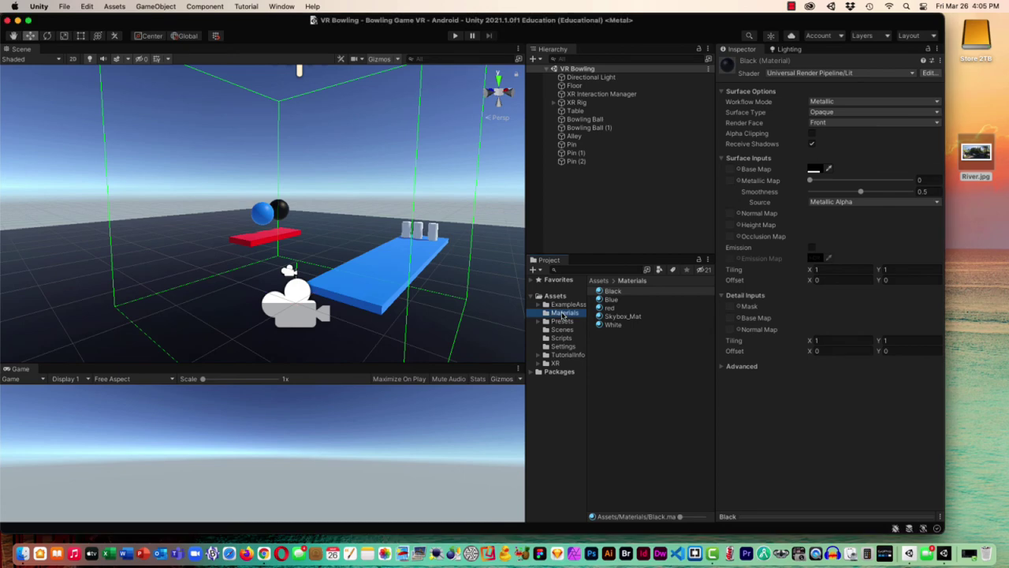
click(614, 292)
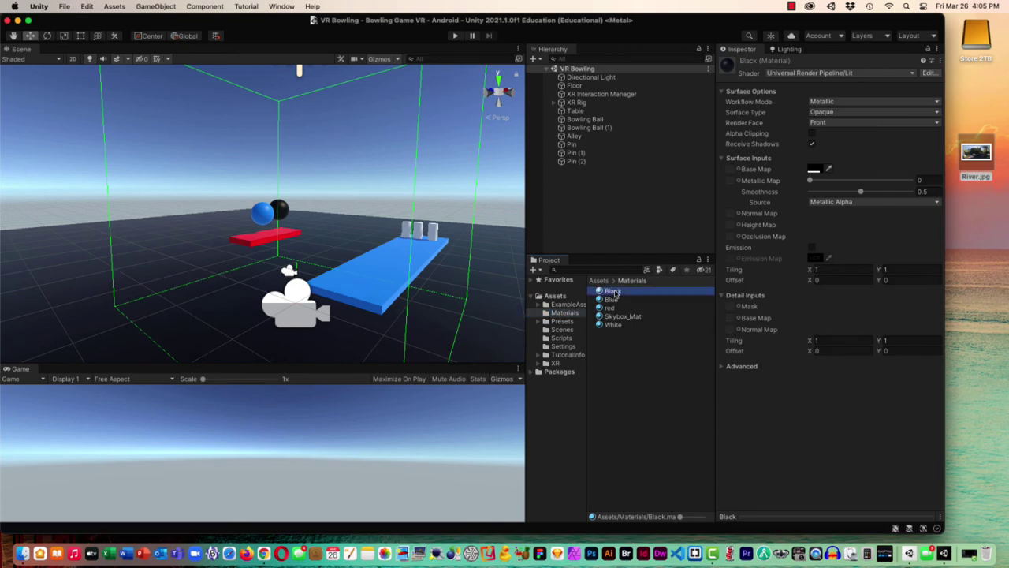
click(880, 112)
click(879, 123)
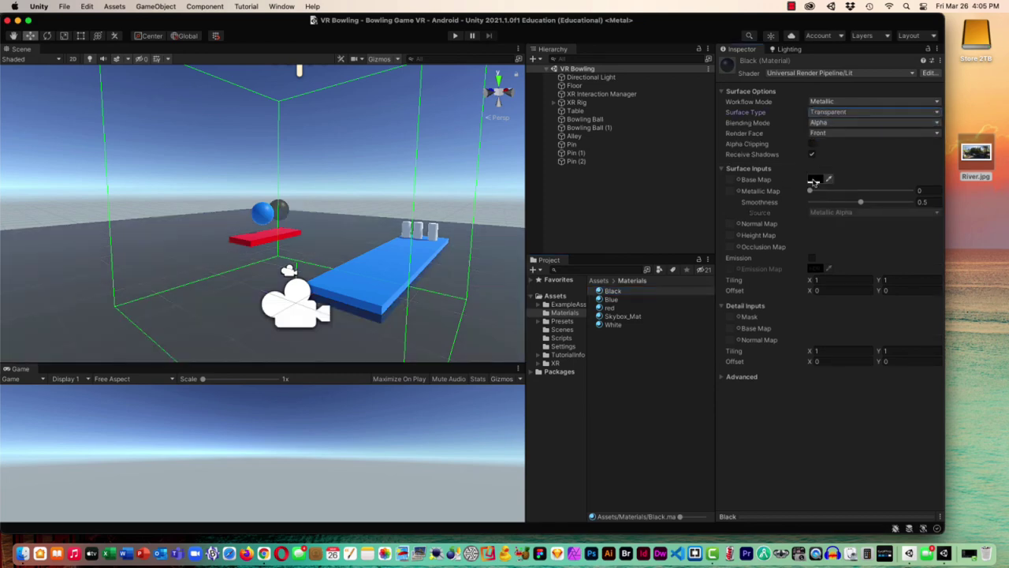
click(814, 180)
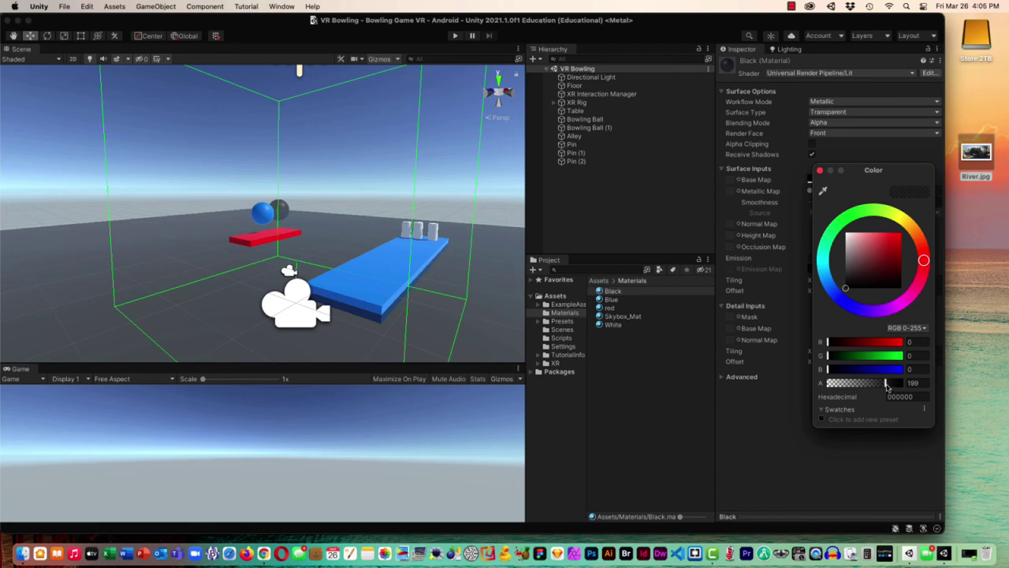
mouse_move(887, 385)
mouse_down()
mouse_move(907, 388)
mouse_move(880, 387)
mouse_up()
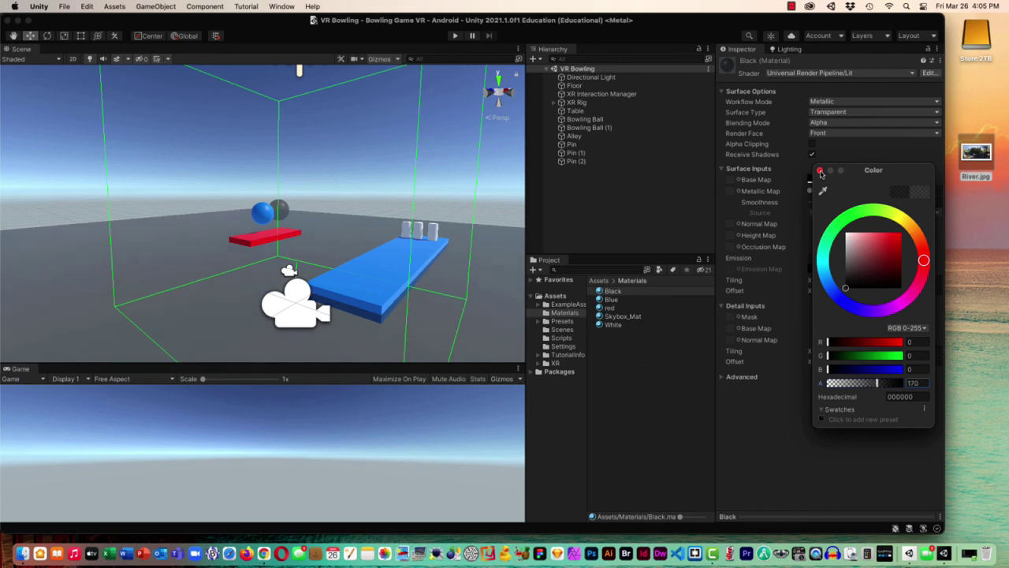
click(820, 170)
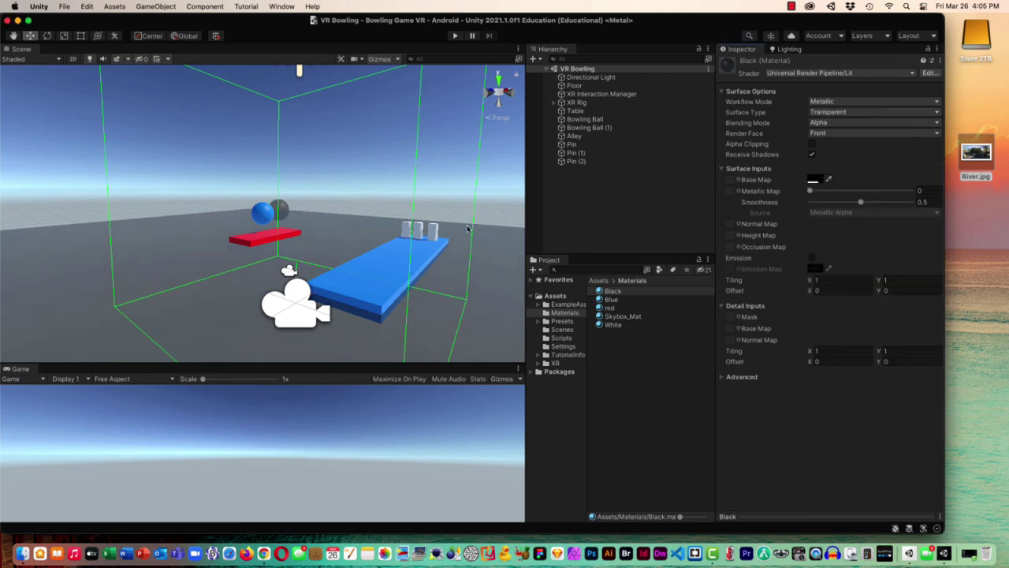
Step: Apply the Blue material to Bowling Ball (1) in place of Black
click(283, 210)
click(281, 205)
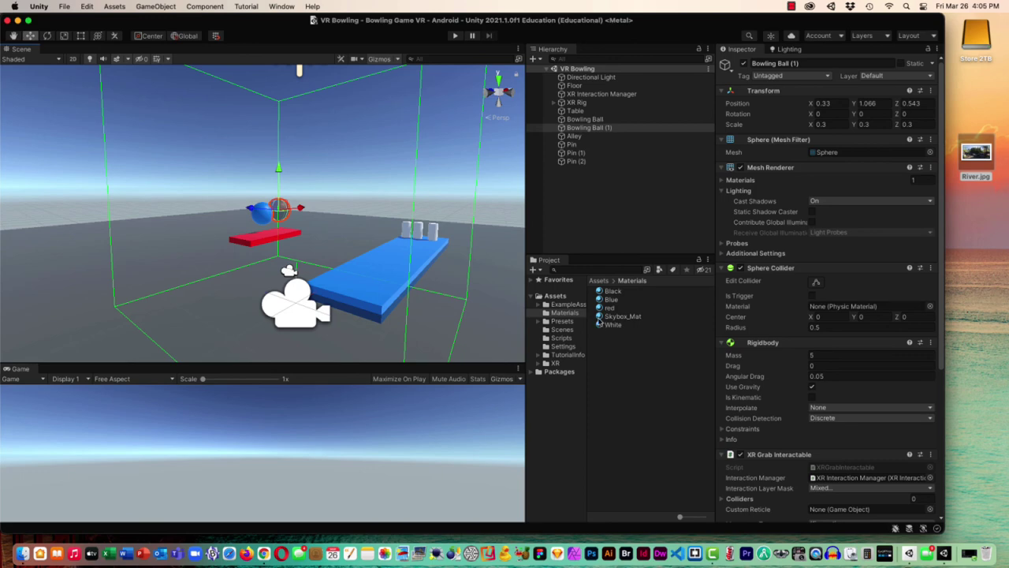
drag(599, 307, 536, 284)
Step: Create a new folder named Textures in the Assets folder
click(555, 295)
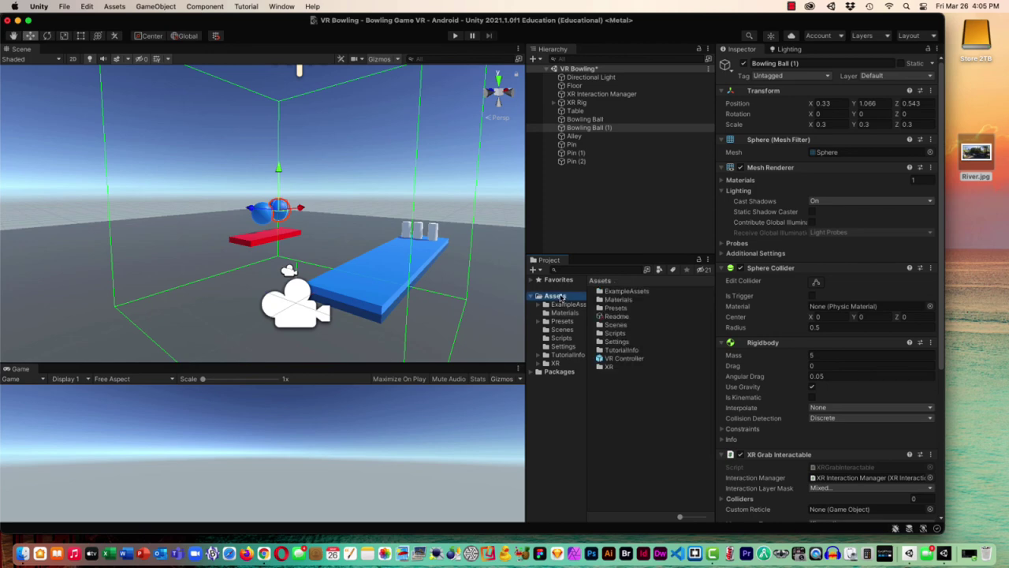
right_click(618, 394)
mouse_move(666, 248)
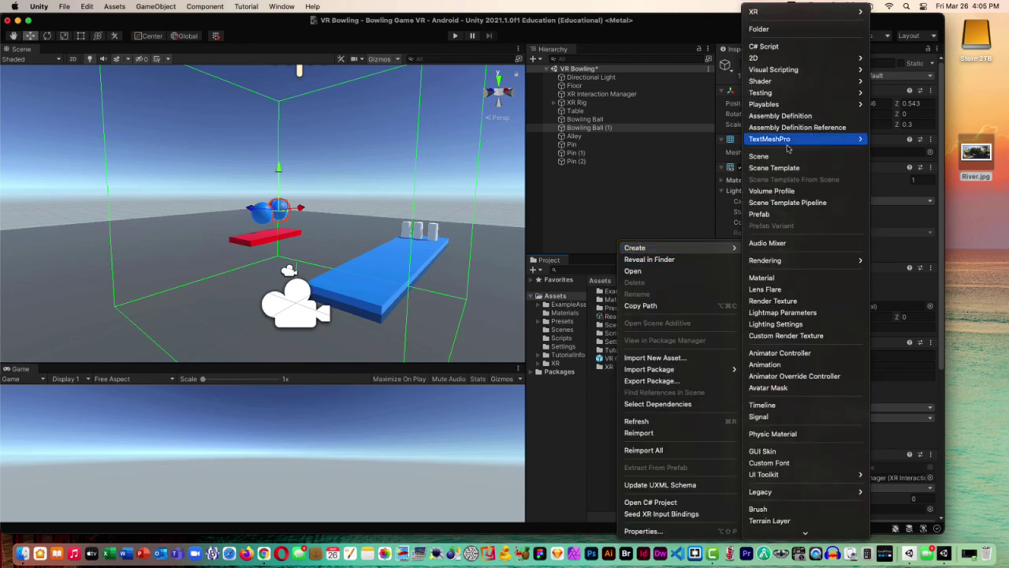
click(780, 34)
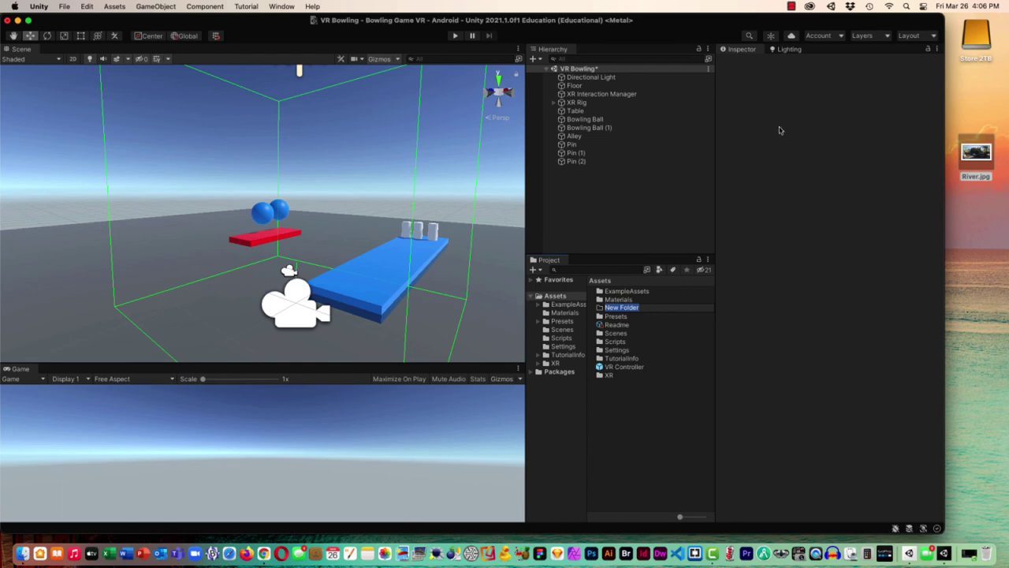
text(Textures)
key(Return)
Step: Import River.jpg from the desktop into Textures and select the River texture
drag(982, 154, 628, 353)
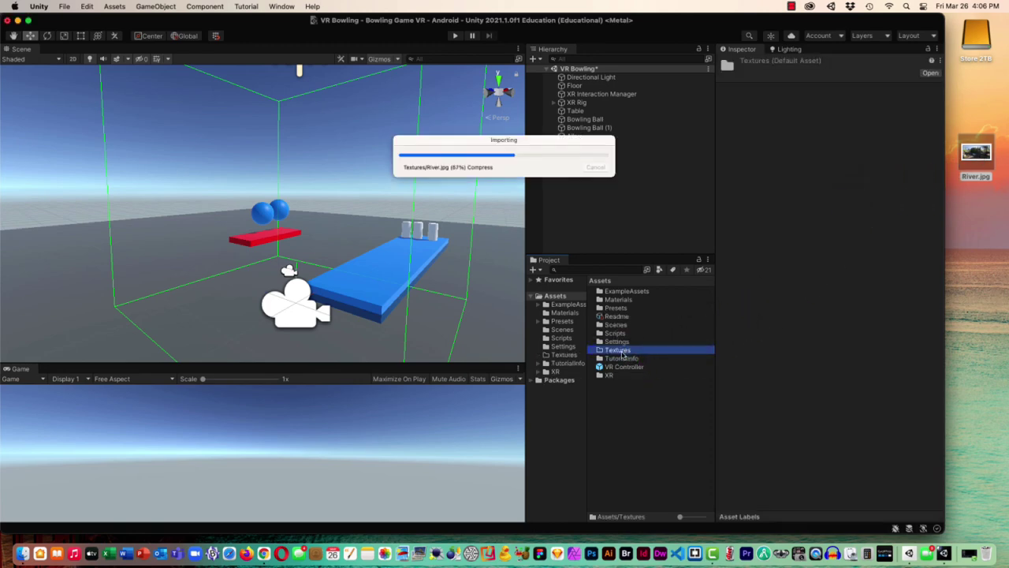
double_click(606, 352)
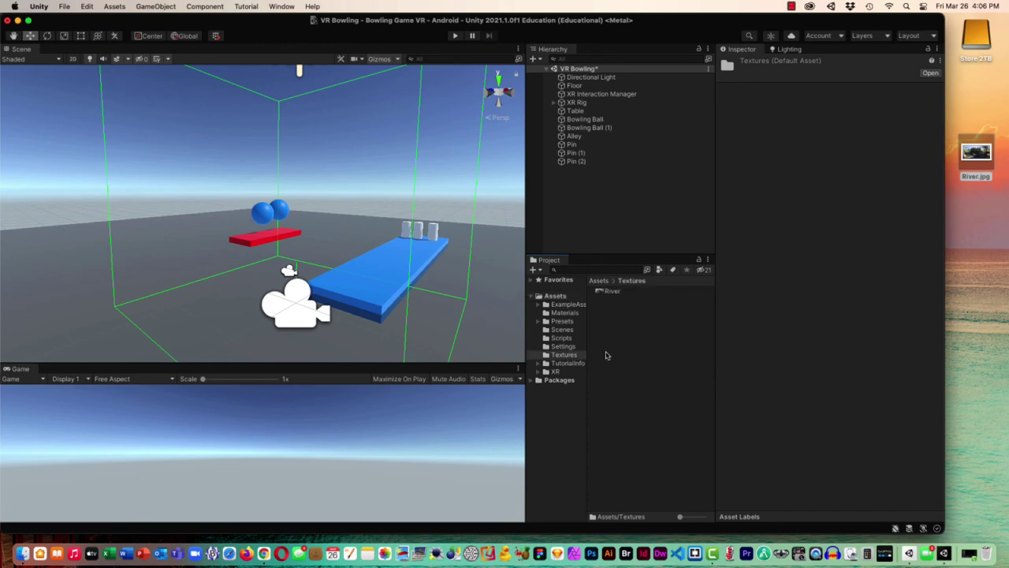
click(611, 292)
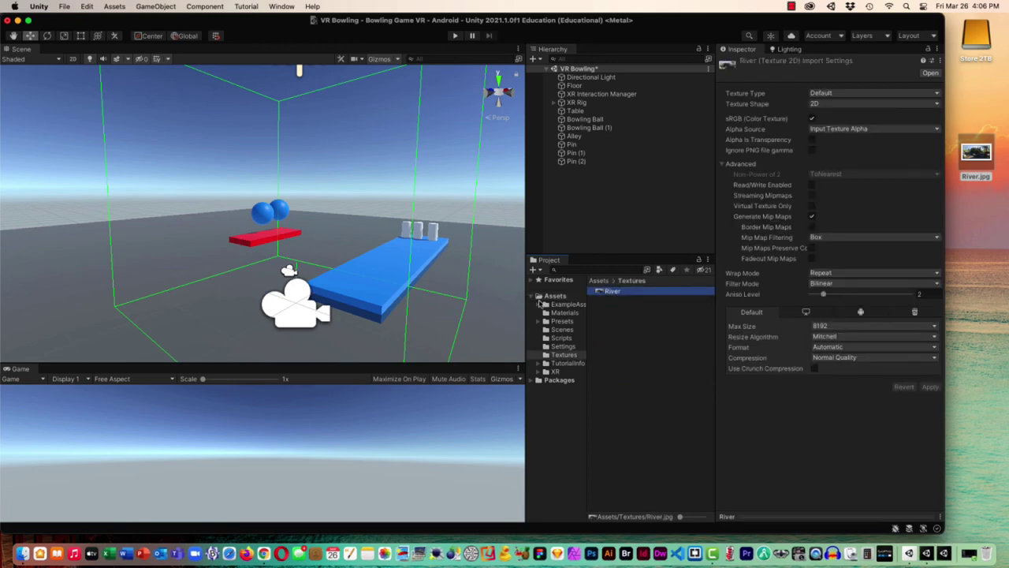
Step: Create a new material in the Materials folder named 'VR Background'
click(561, 313)
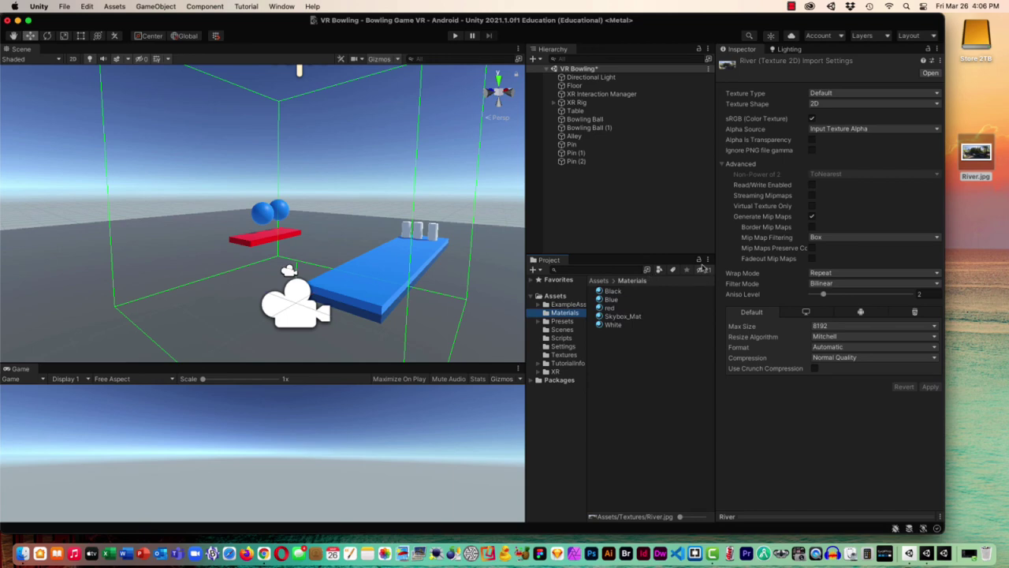
right_click(654, 326)
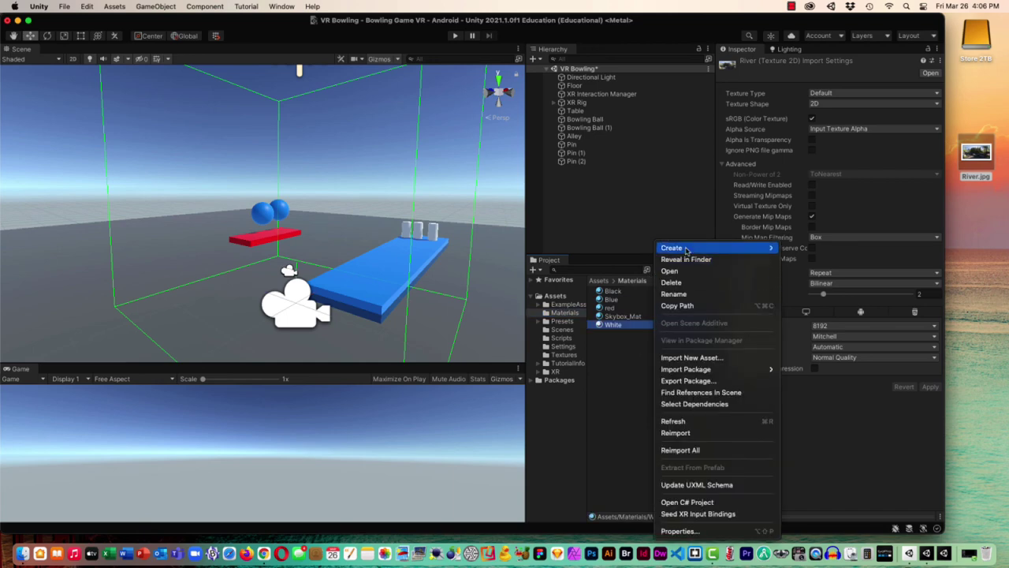
mouse_move(685, 249)
click(816, 278)
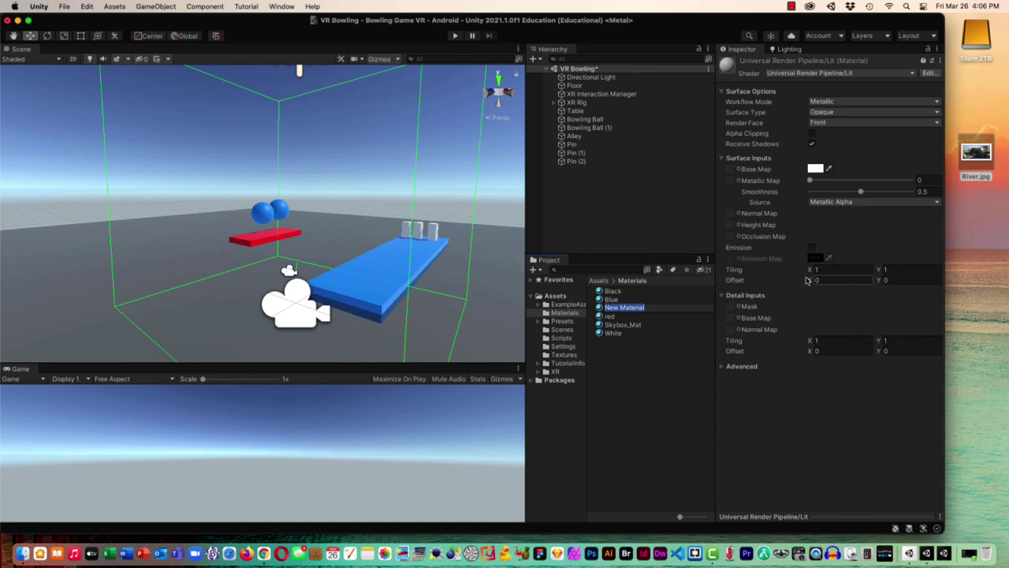
text(VR Background)
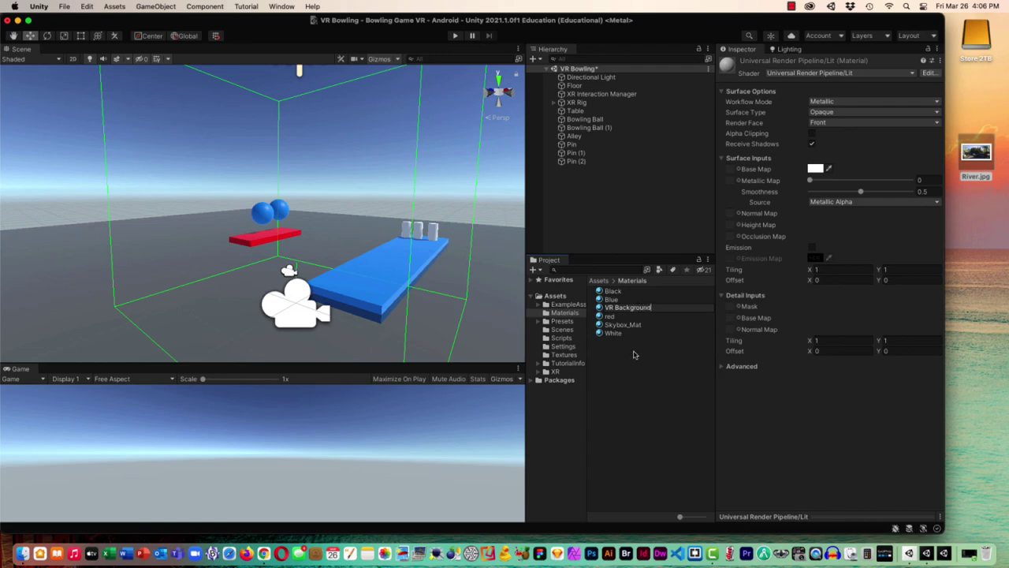
key(Return)
Step: Assign VR Background as the Skybox Material in the Lighting window's Environment settings
click(621, 326)
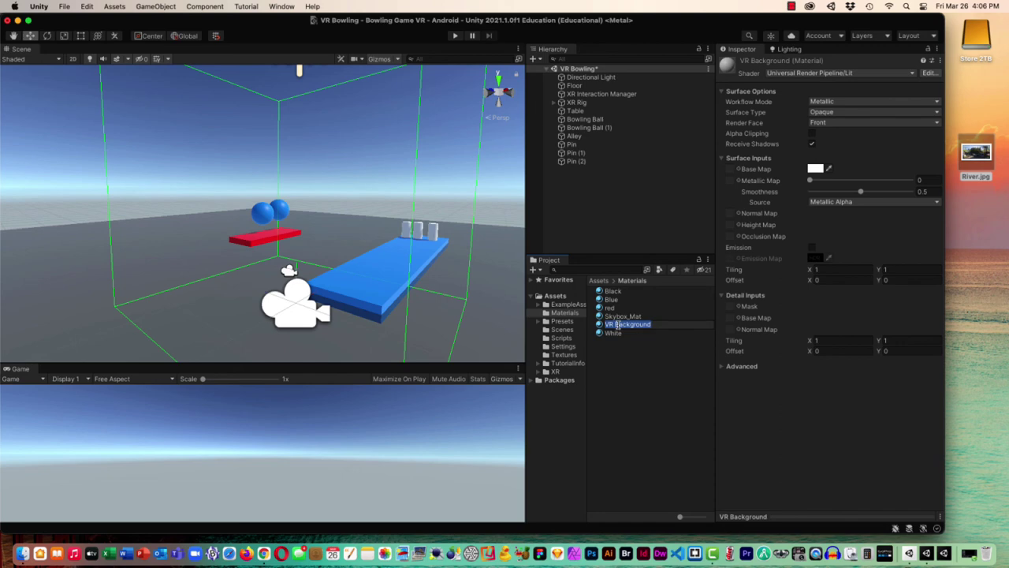
click(789, 50)
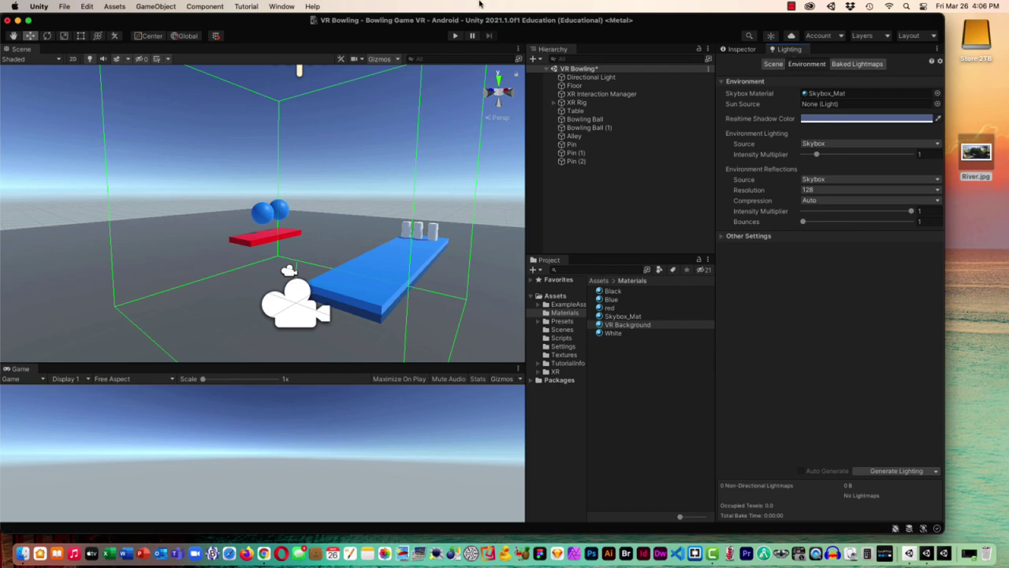
click(282, 7)
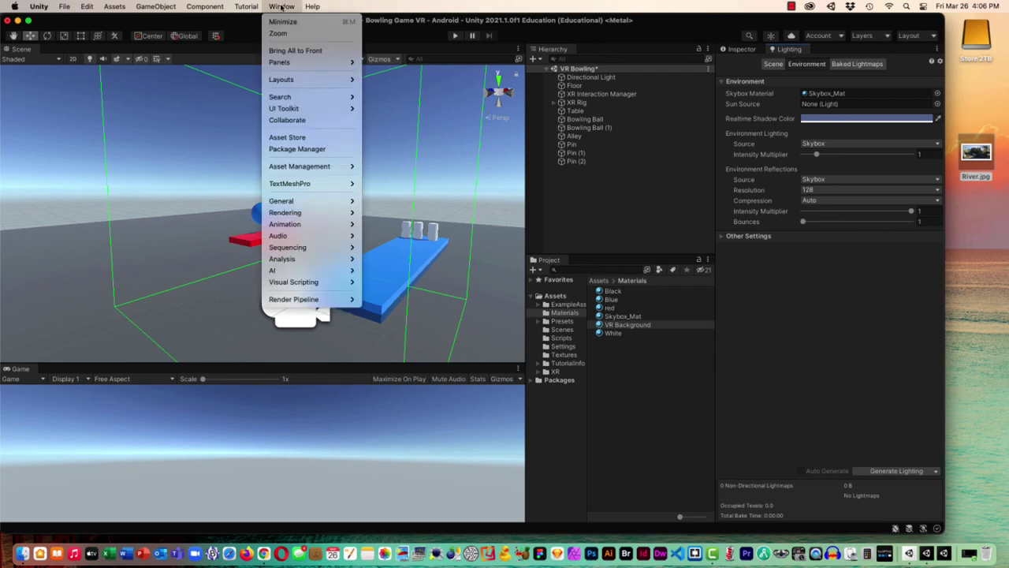
mouse_move(306, 215)
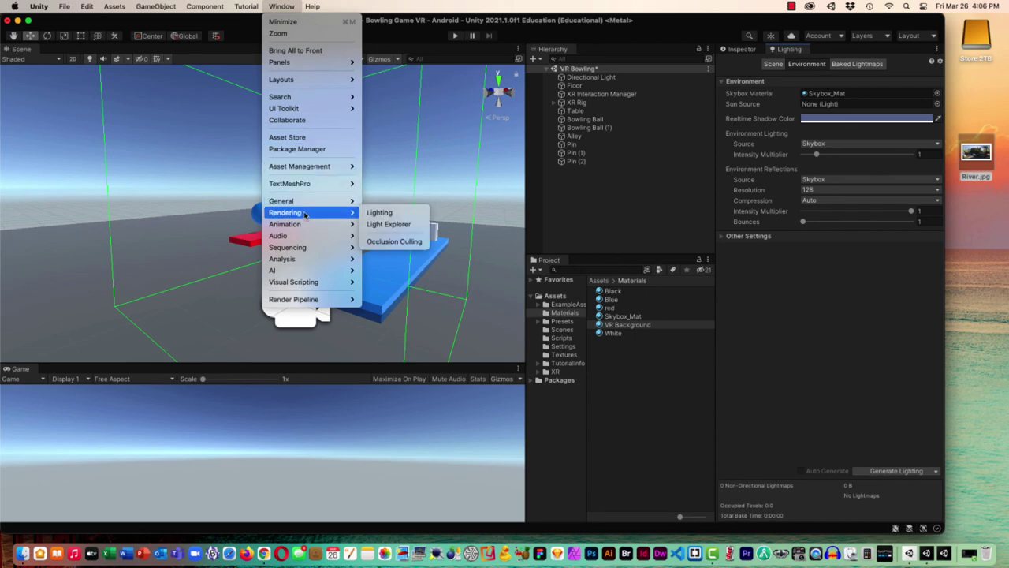
click(400, 213)
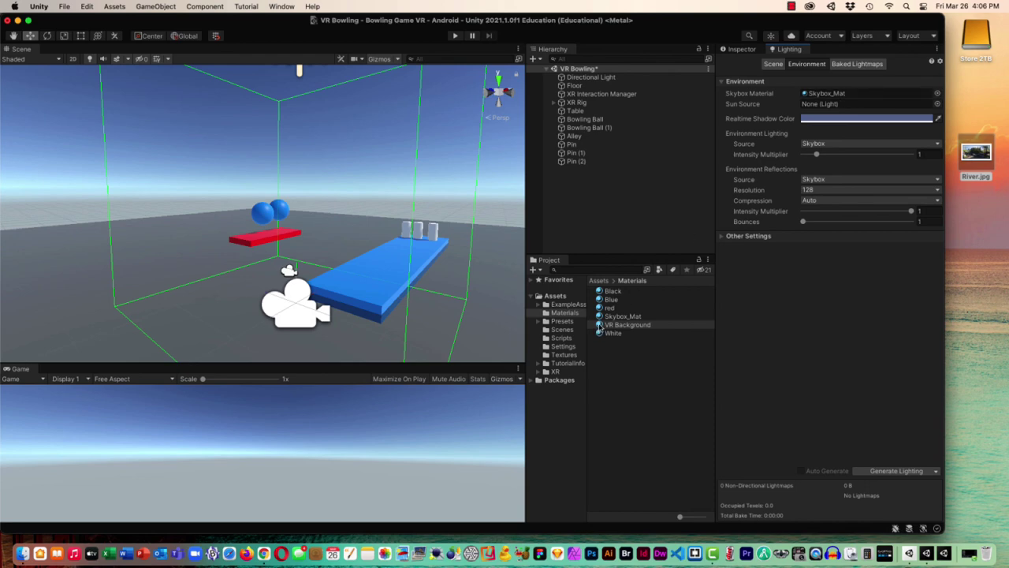
drag(600, 327, 852, 97)
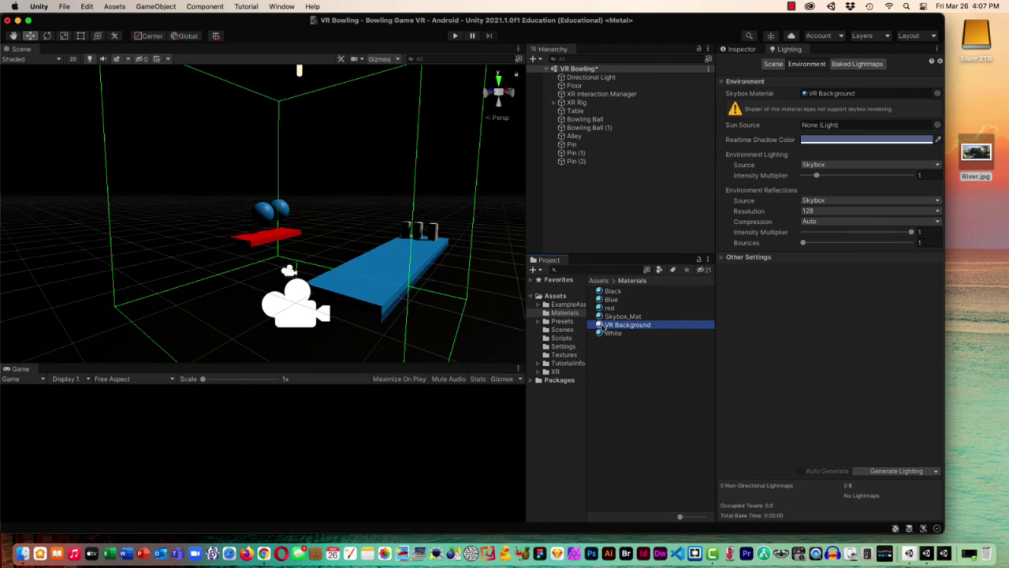
Step: Switch the VR Background material's shader to Skybox/Panoramic
click(600, 328)
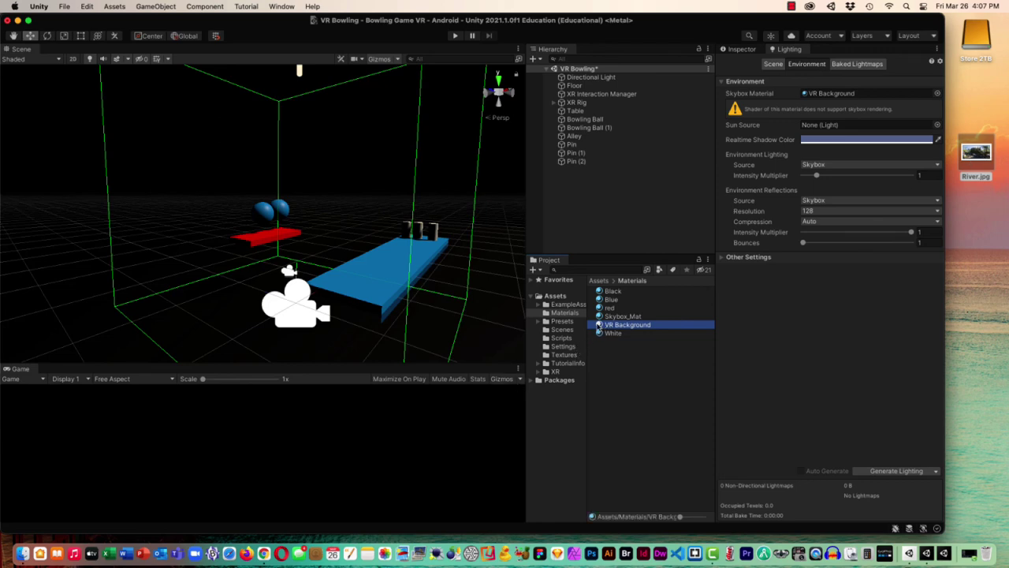
click(744, 50)
click(809, 72)
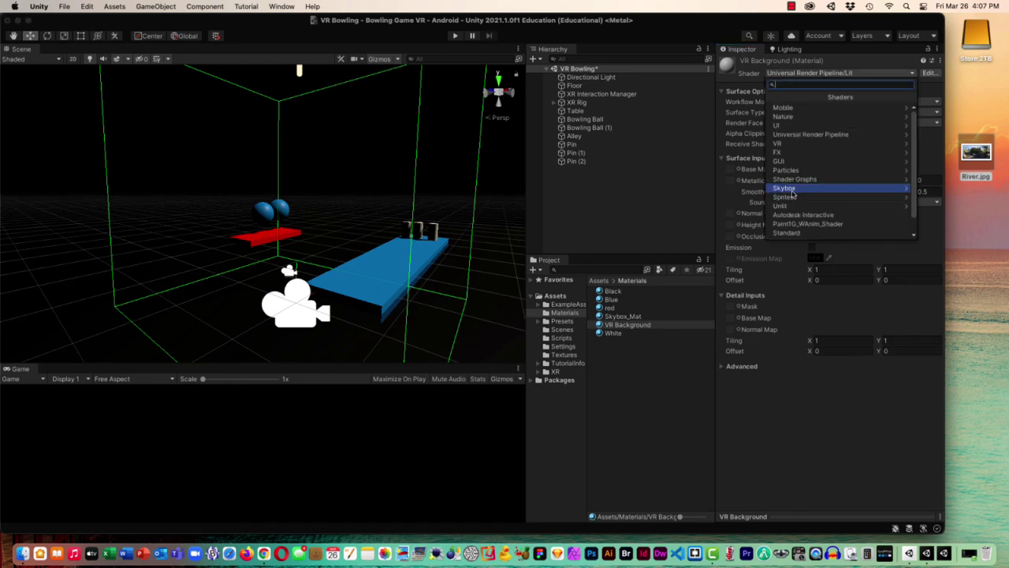
click(792, 191)
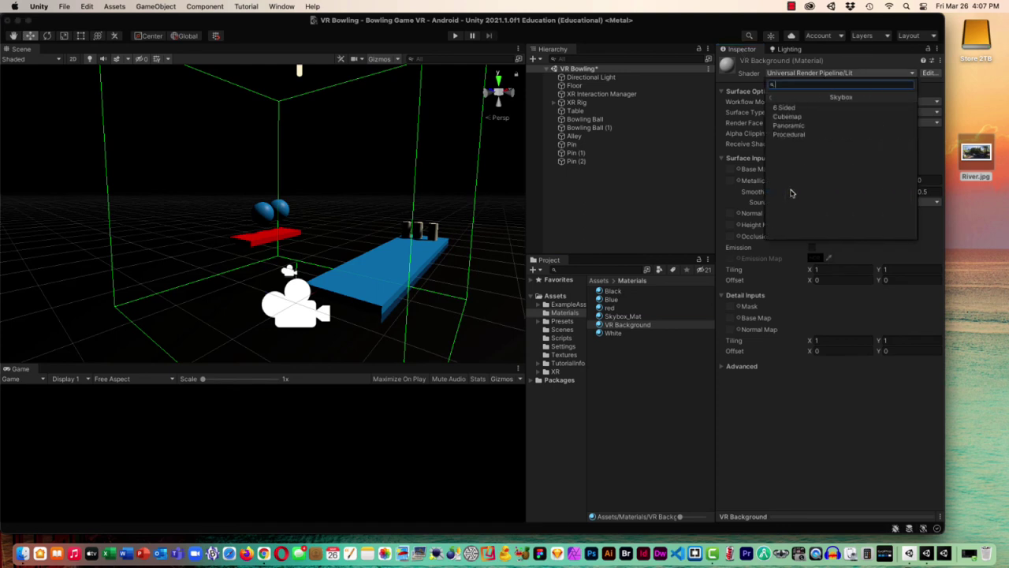
click(790, 126)
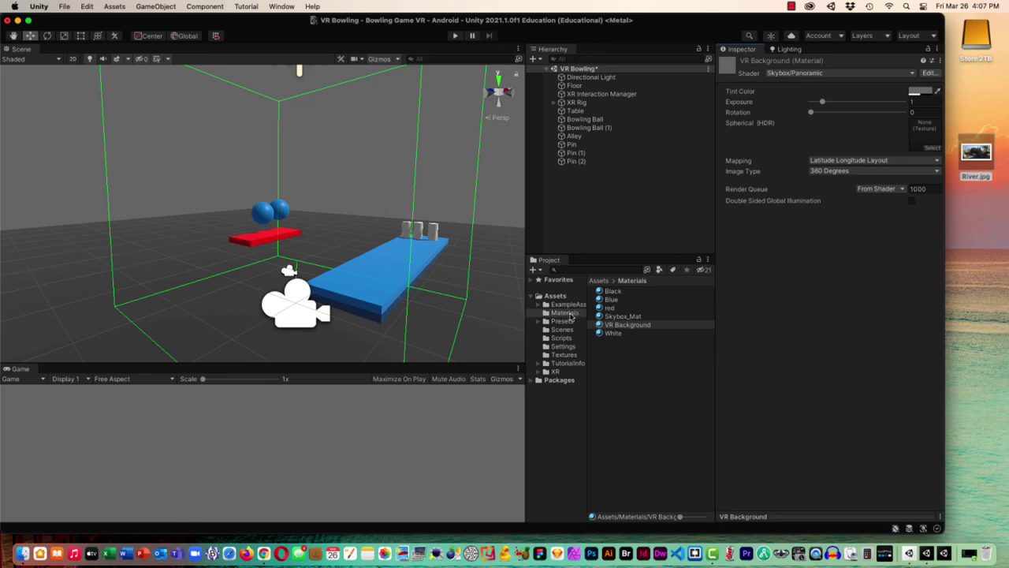
Step: Put the River texture in the Spherical (HDR) slot and view the panorama around the scene
click(563, 354)
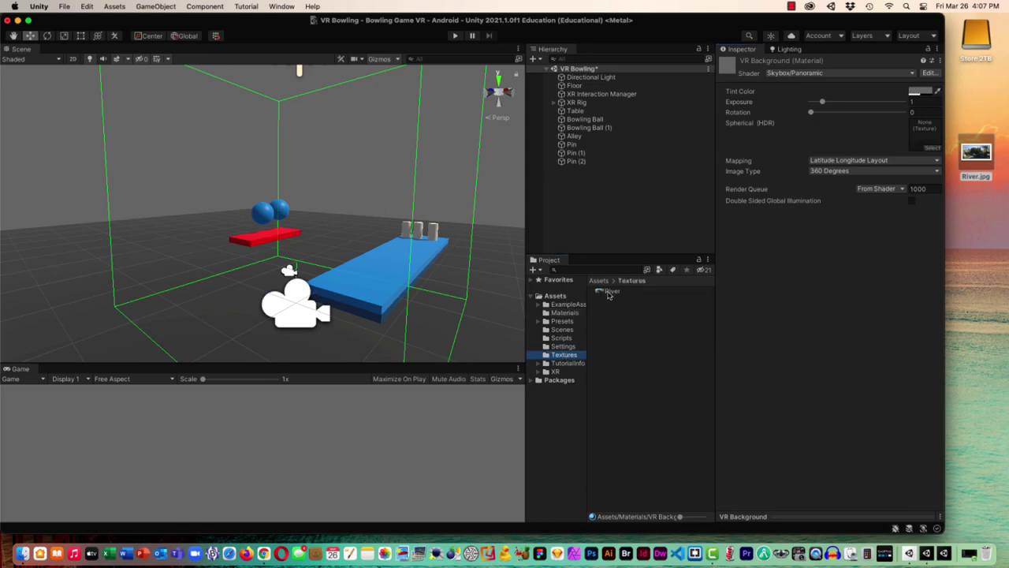
drag(899, 135, 924, 132)
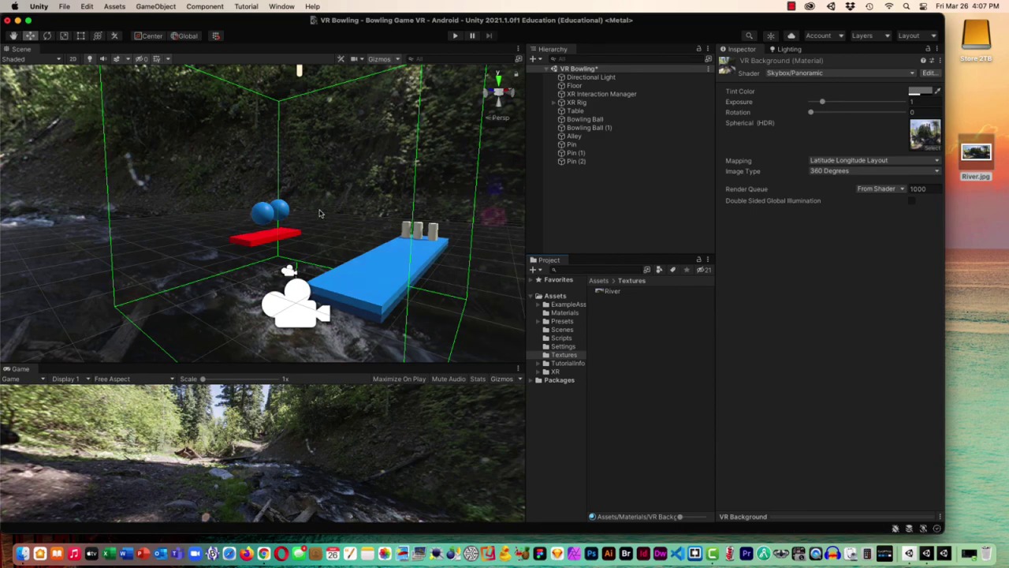
alt+drag(243, 266, 234, 320)
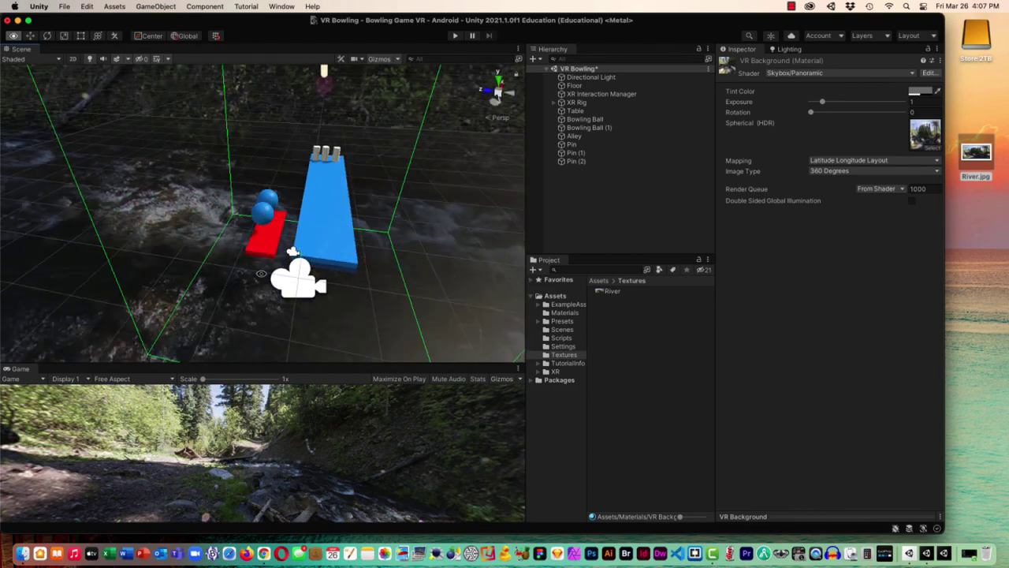
alt+drag(354, 278, 335, 201)
click(67, 6)
Step: Save the bowling scene and Build And Run it on the headset with the river backdrop
click(83, 63)
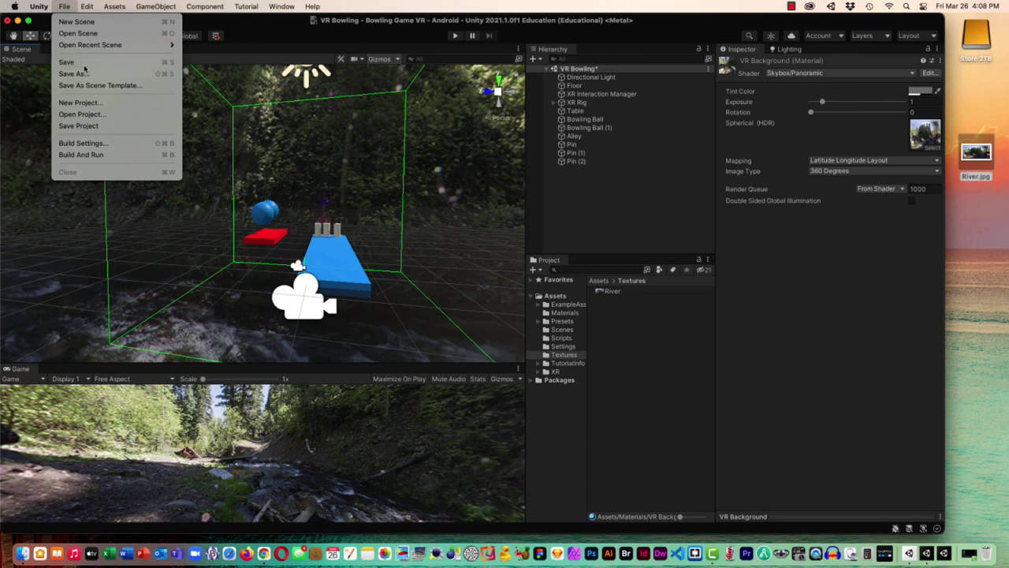
click(64, 6)
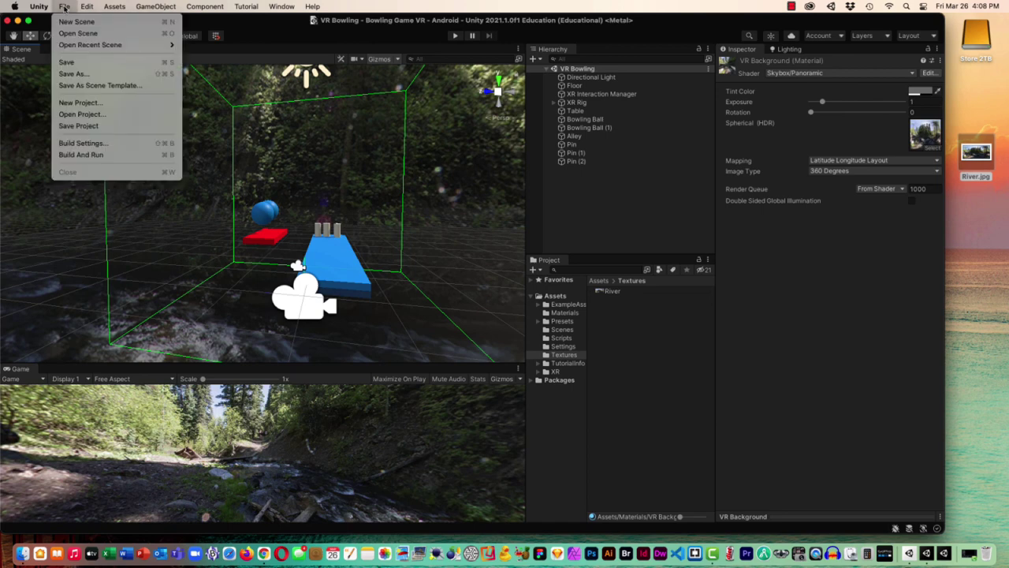
click(106, 155)
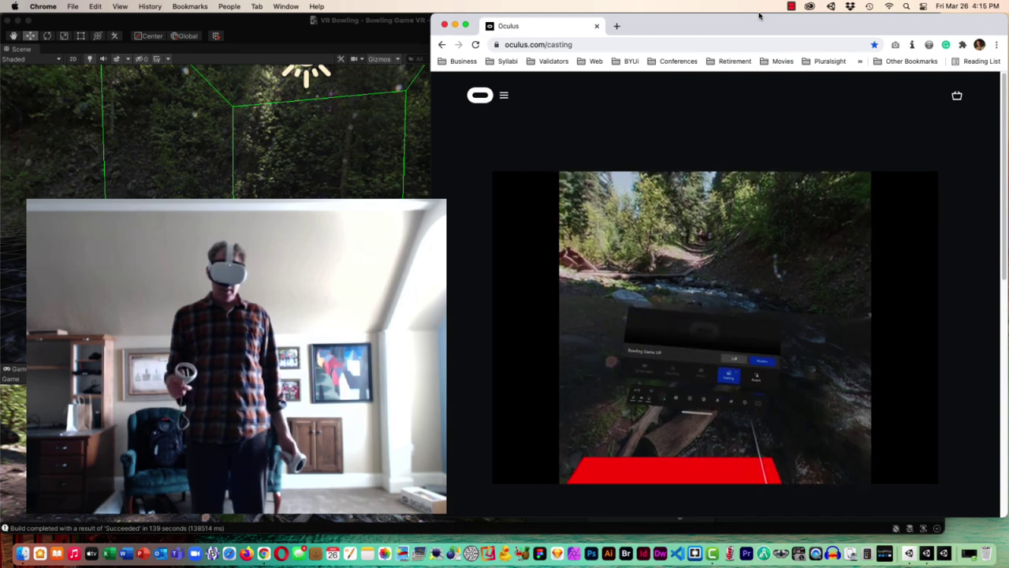
key(super+m)
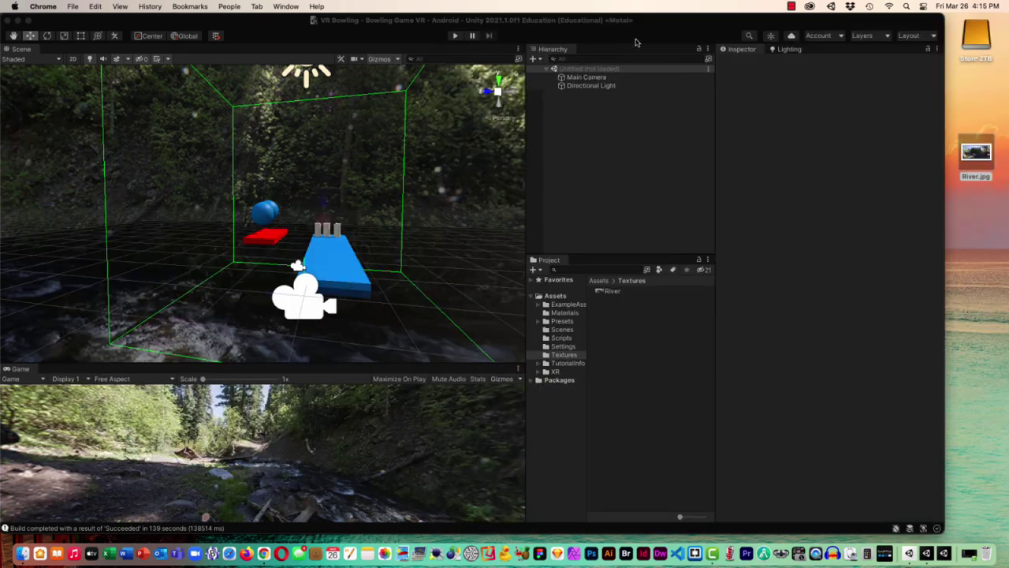
Step: Uncheck Generate Mip Maps in the River texture's Advanced import settings and apply
click(564, 355)
click(608, 294)
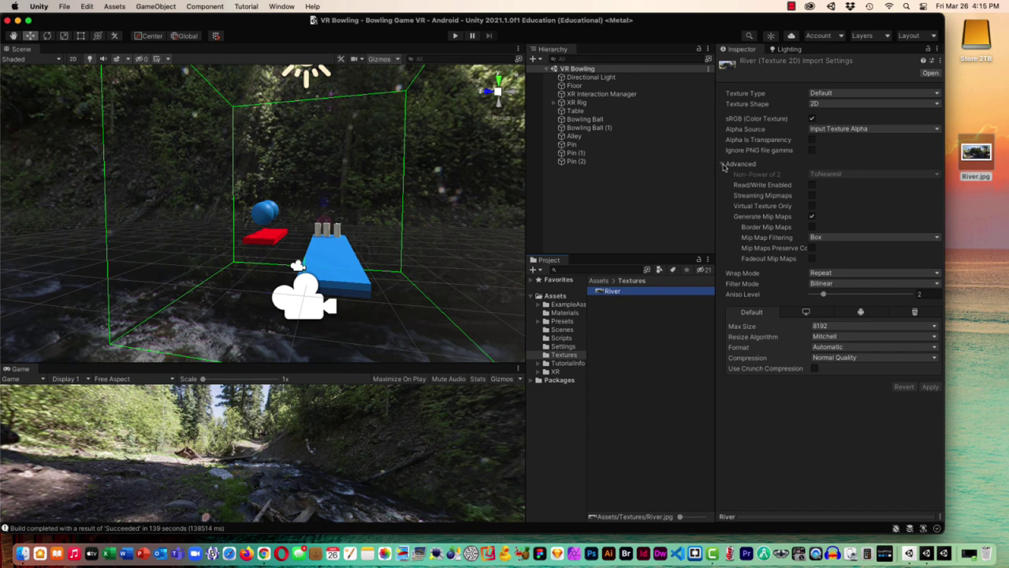
click(723, 165)
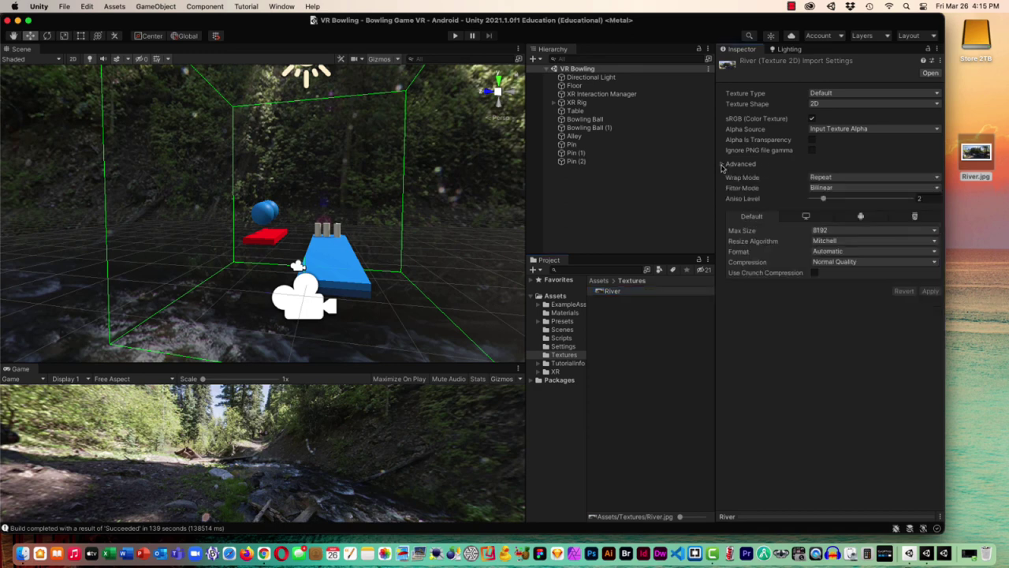
click(741, 164)
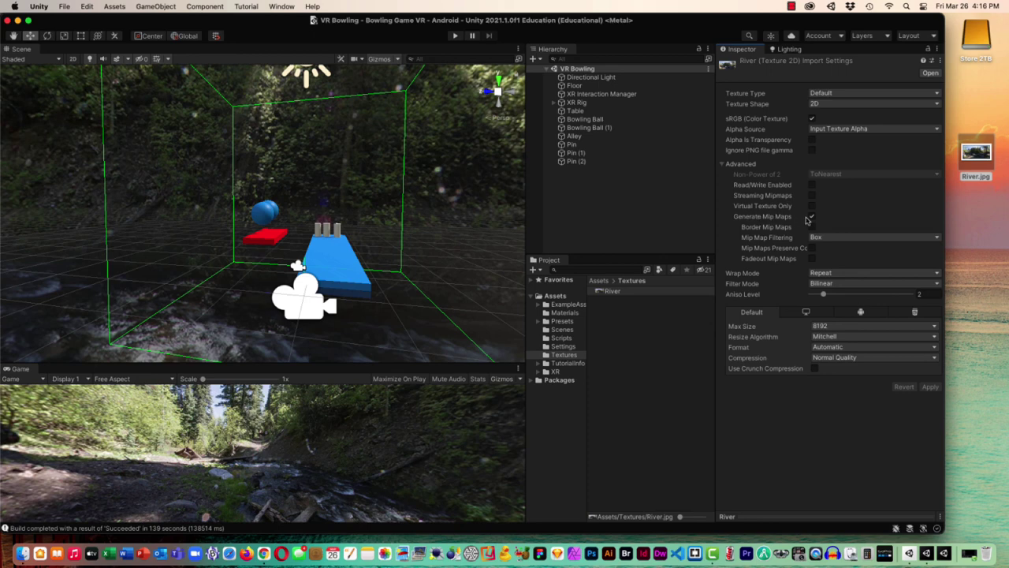
click(812, 217)
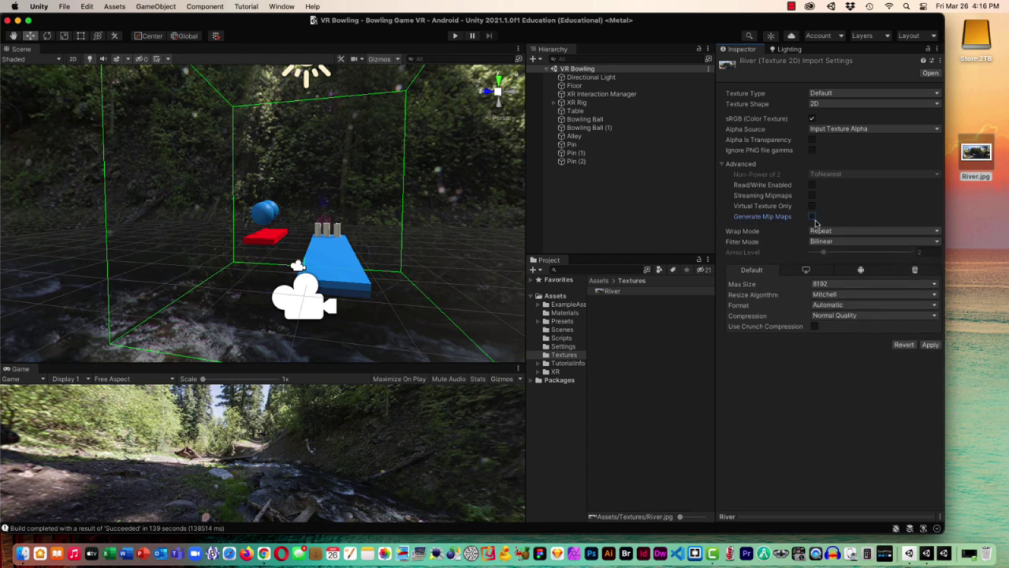
click(927, 345)
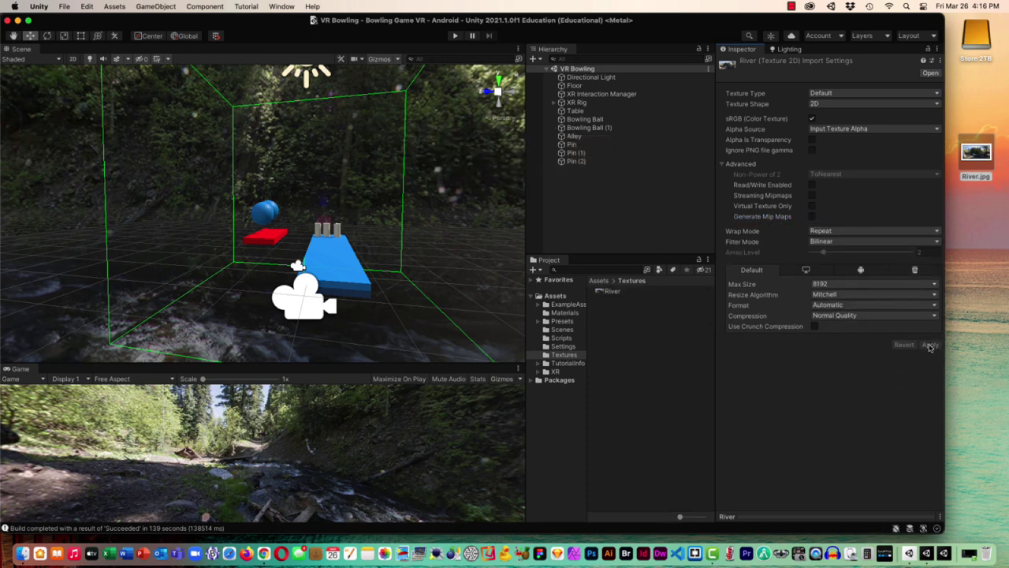